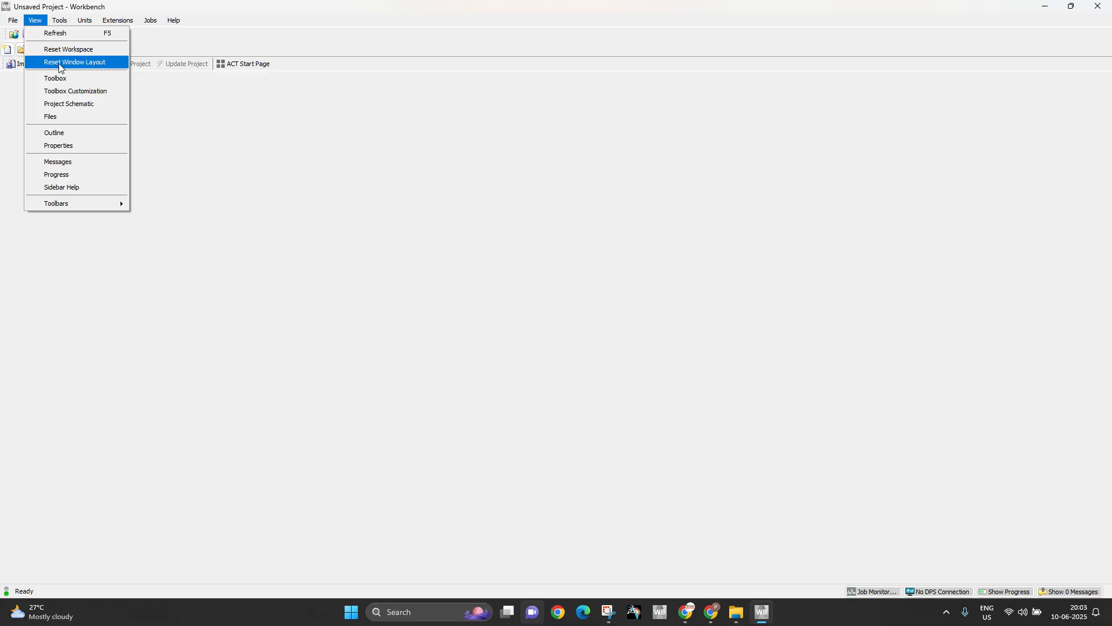
Reset the window layout and add a Fluid Flow (Fluent) analysis system to the project schematic
left_click(61, 63)
left_click(708, 84)
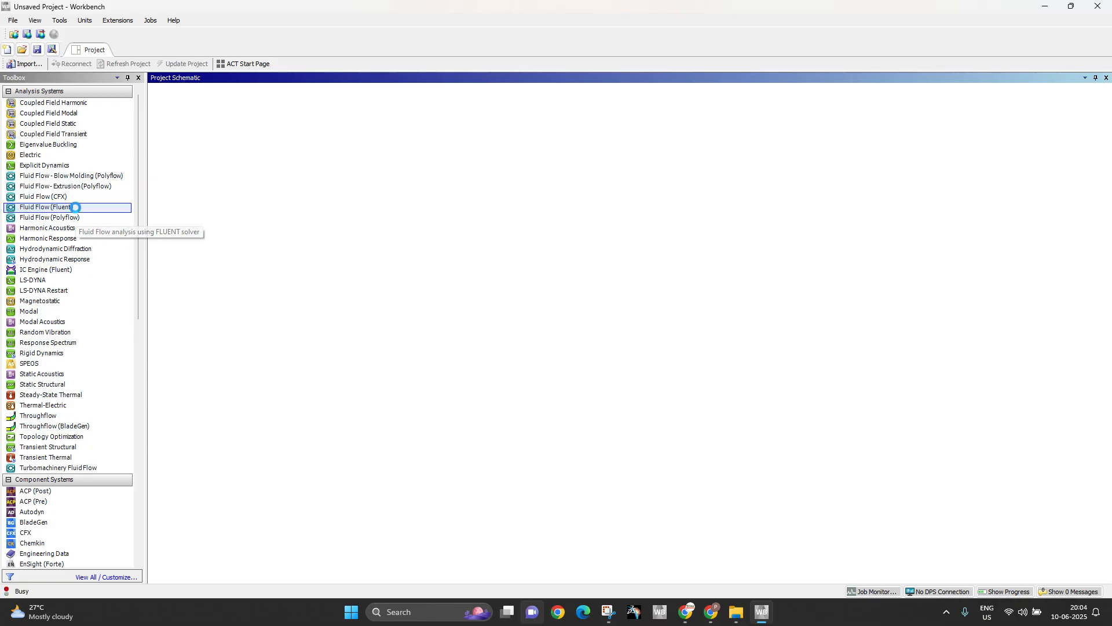
double_click(75, 208)
key("Return")
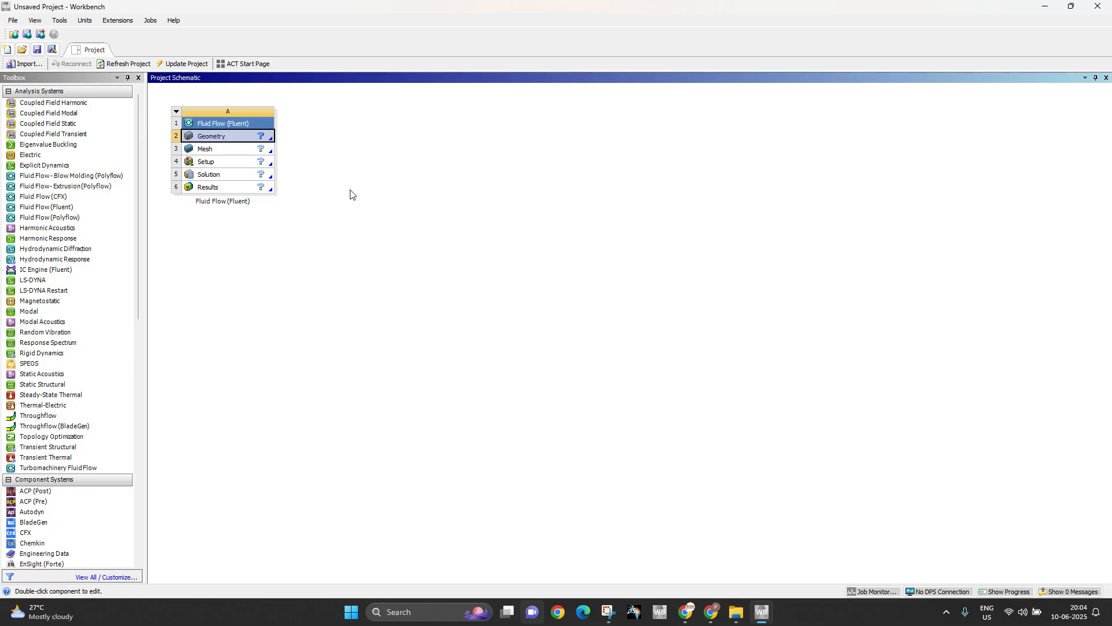
right_click(217, 137)
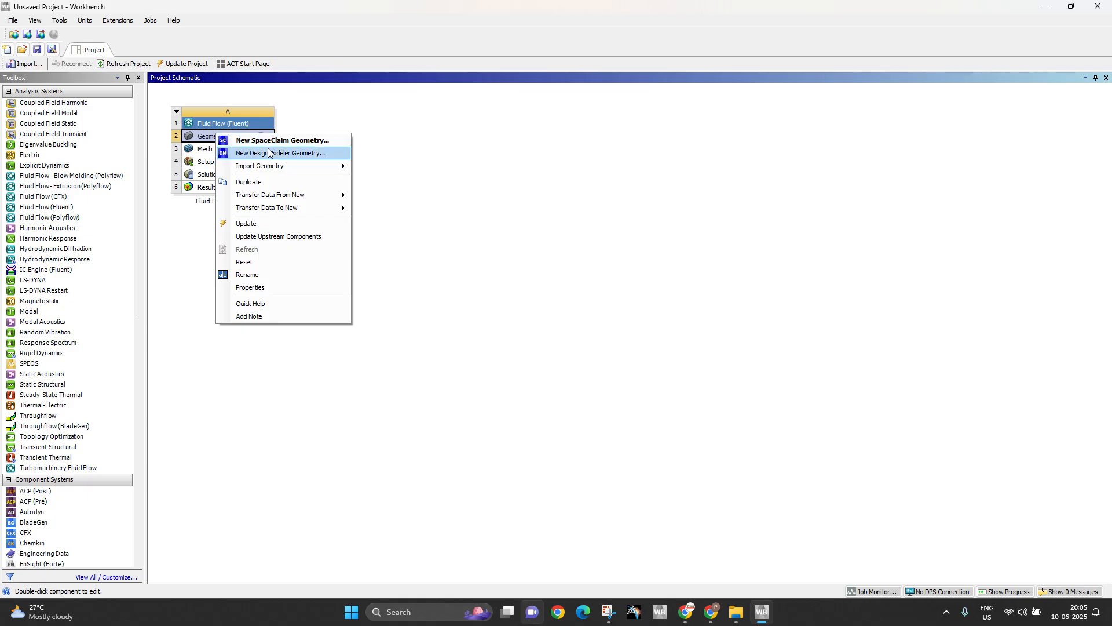
mouse_move(276, 169)
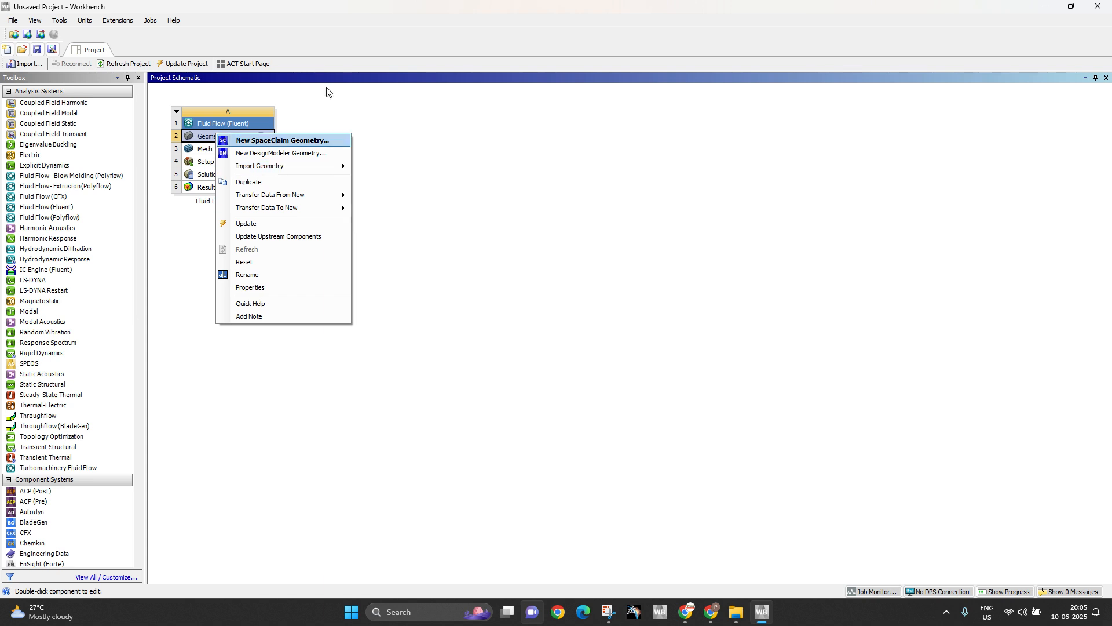
left_click(464, 156)
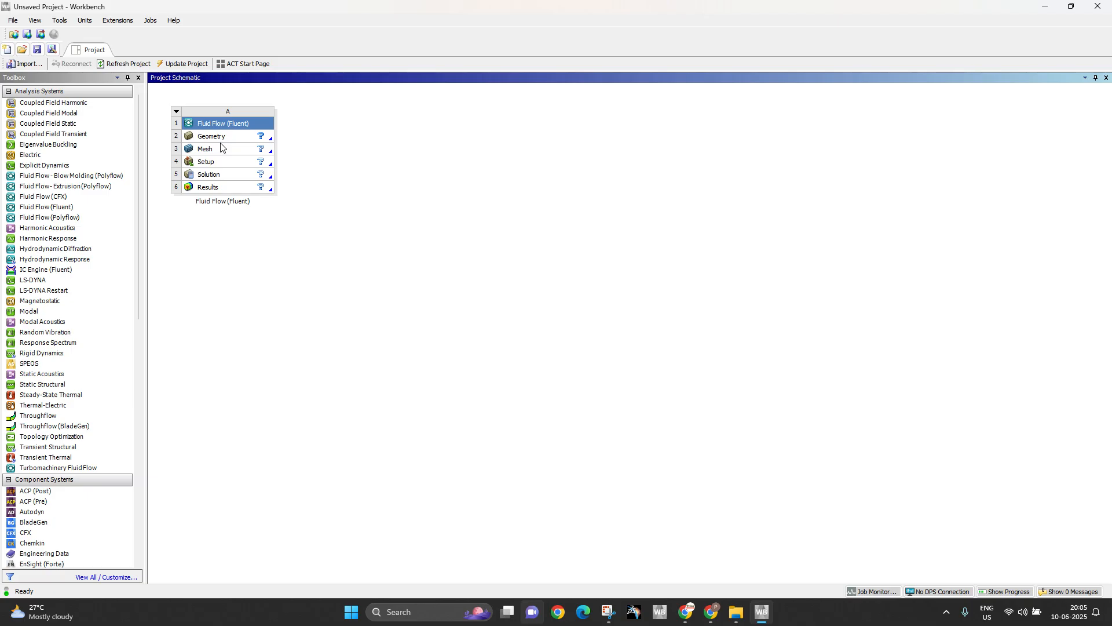
left_click(220, 142)
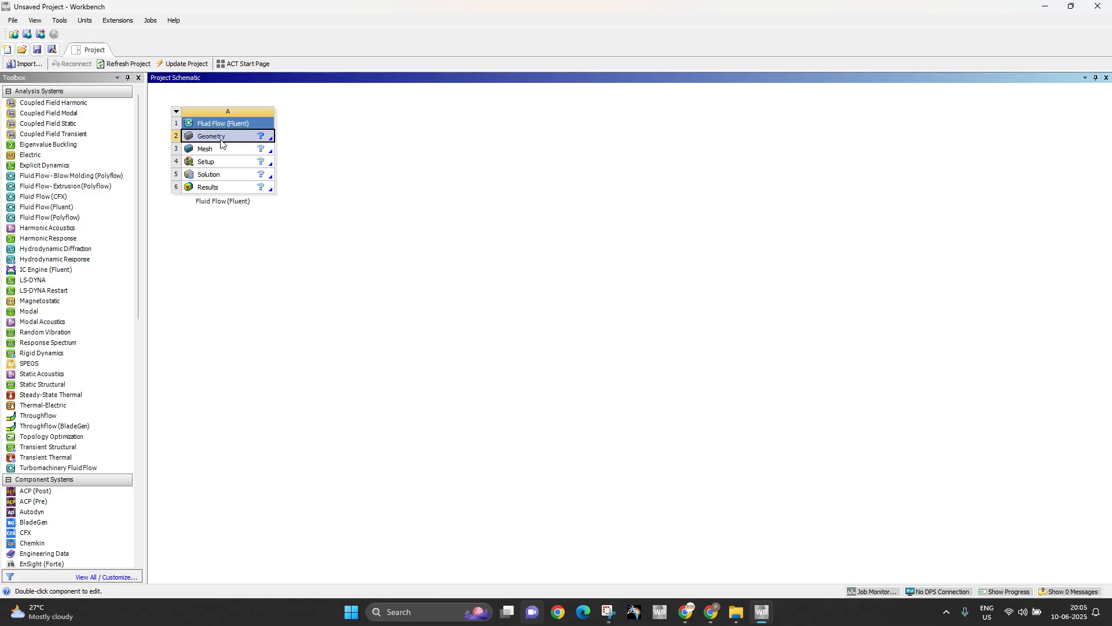
left_click(222, 148)
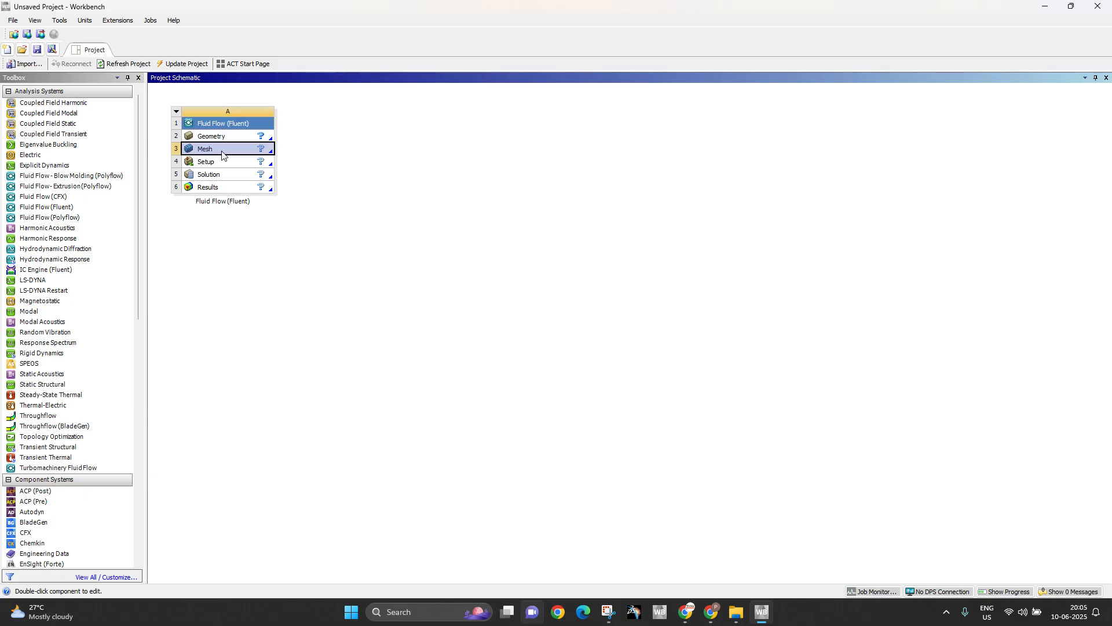
left_click(219, 164)
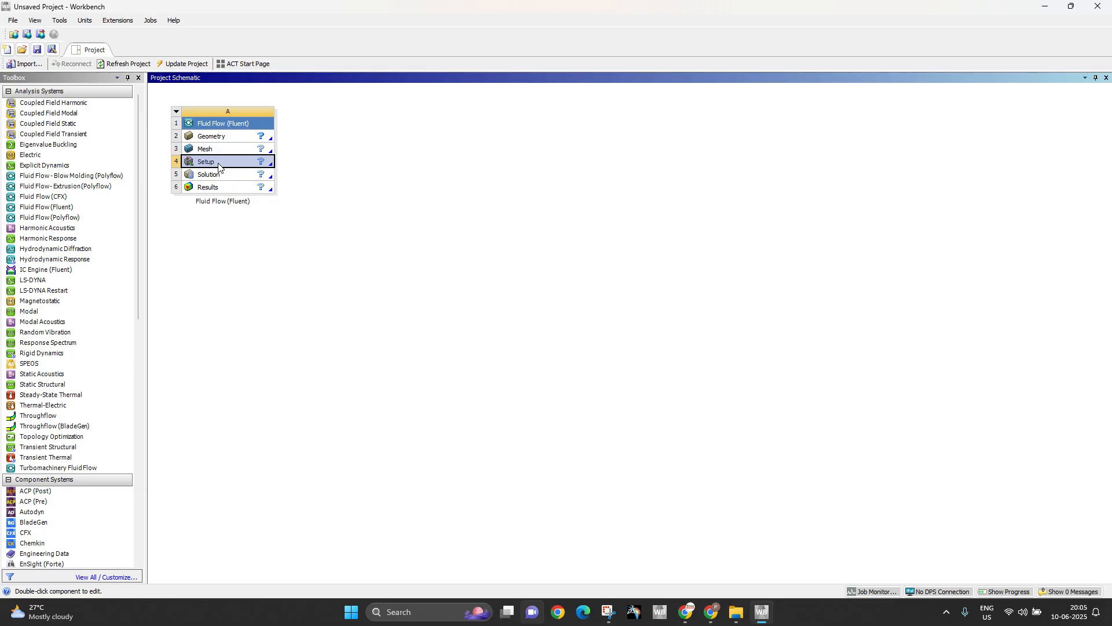
left_click(218, 174)
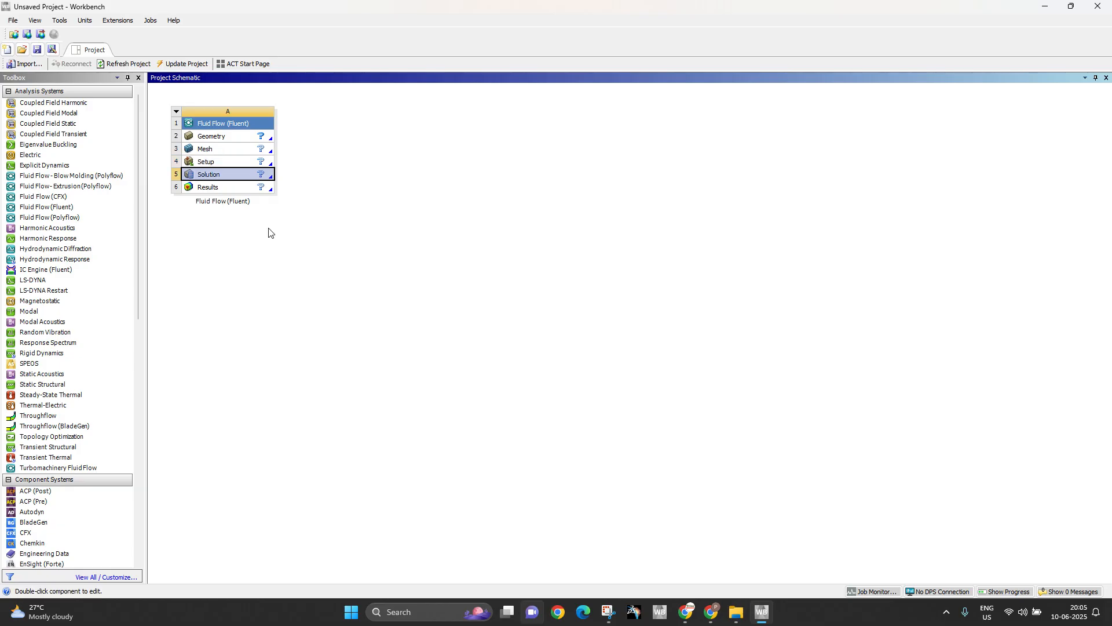
Create a new SpaceClaim geometry for the Fluid Flow (Fluent) system
right_click(254, 139)
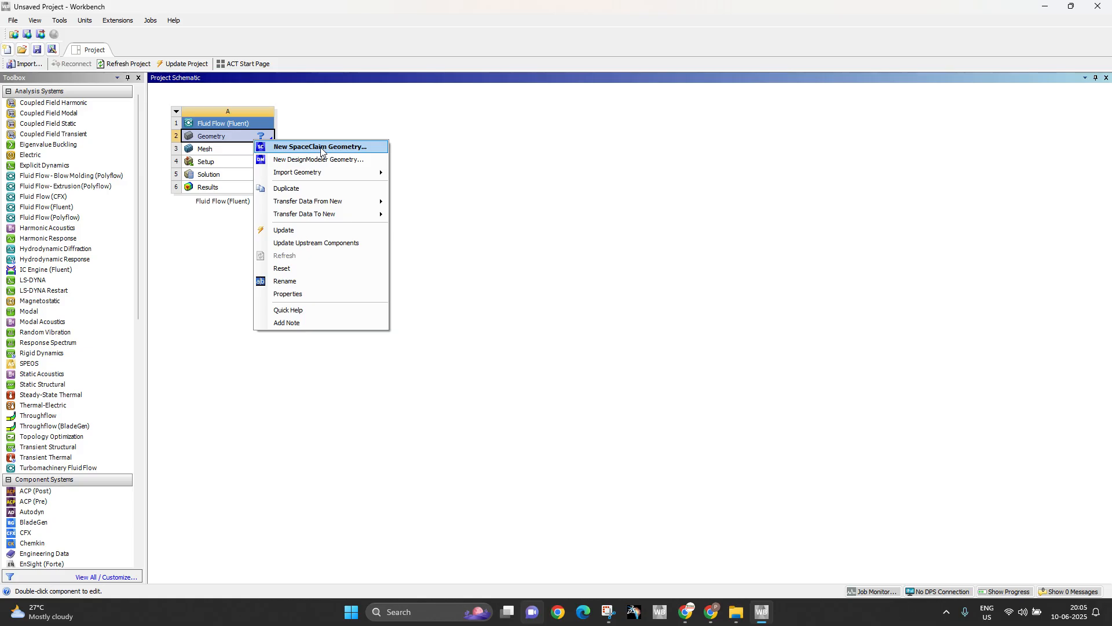
left_click(322, 147)
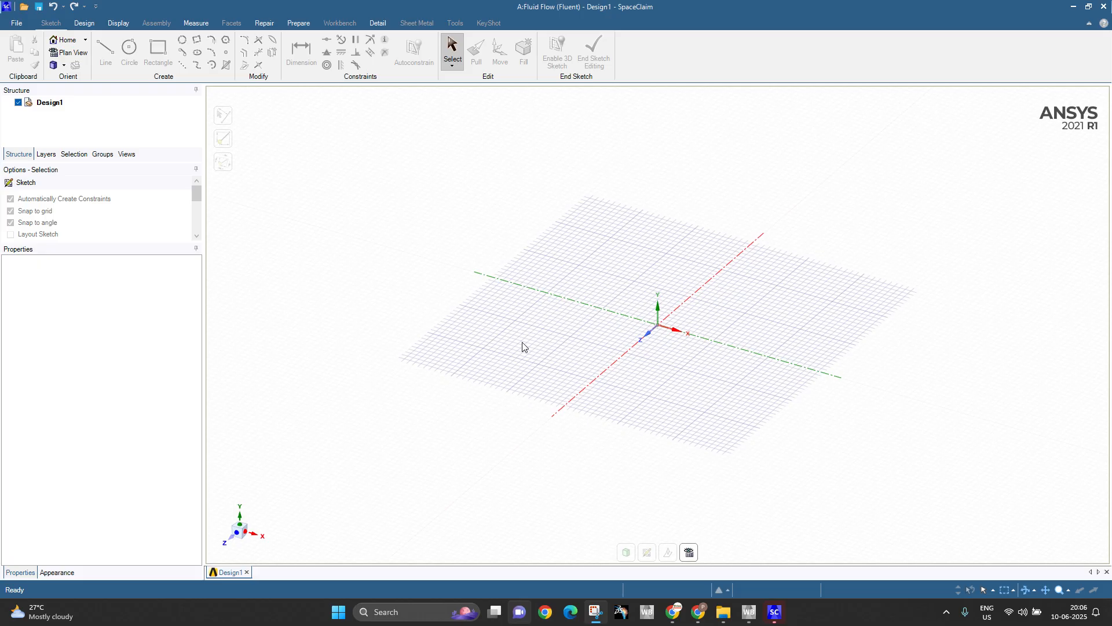
Orient the view along the Z axis and set the XY plane as the sketch plane
scroll(421, 357, "down", 1)
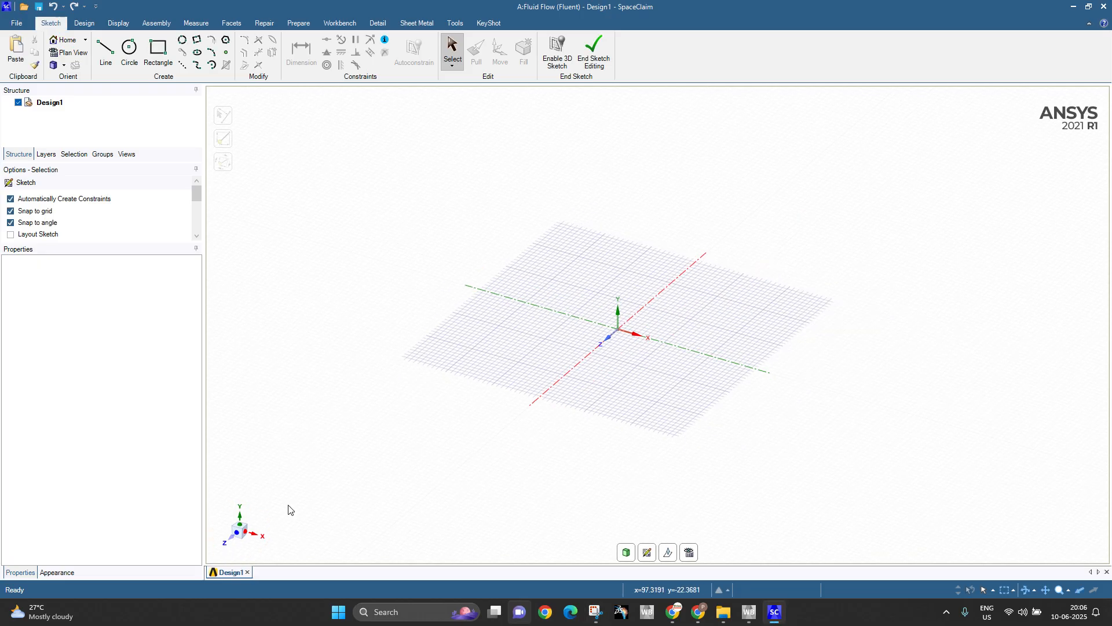
left_click(228, 543)
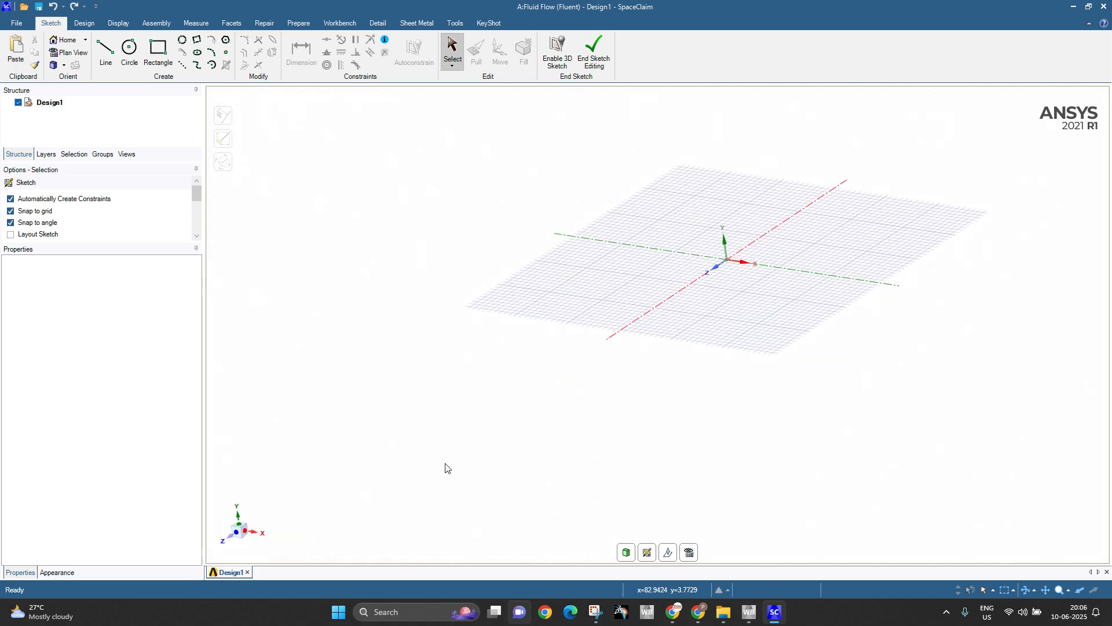
left_click(226, 544)
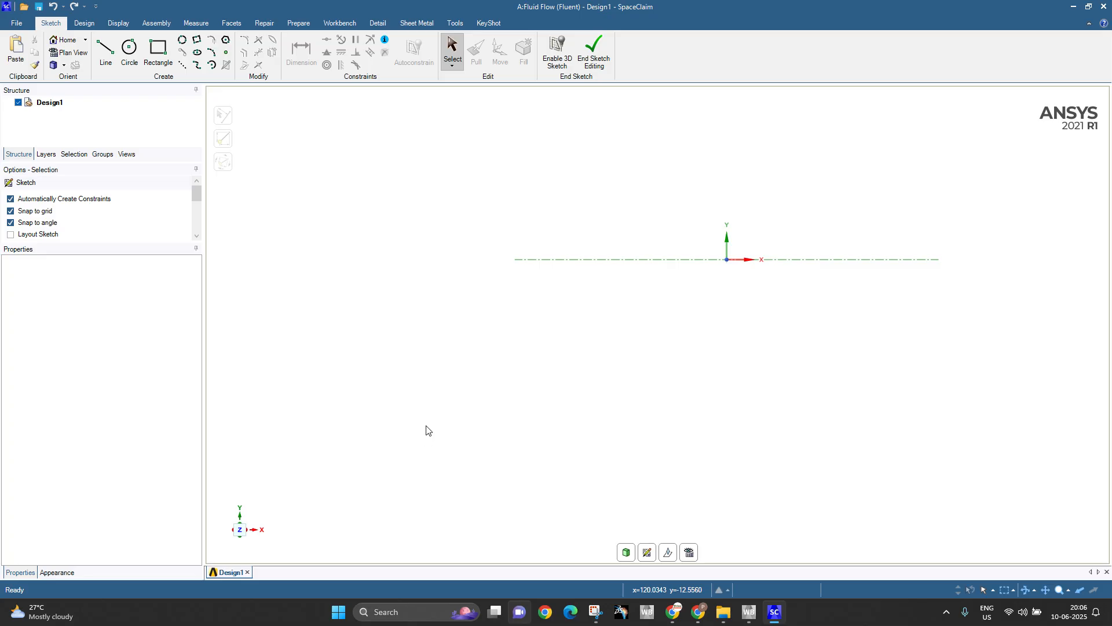
middle_click_drag(542, 293, 426, 356, "shift")
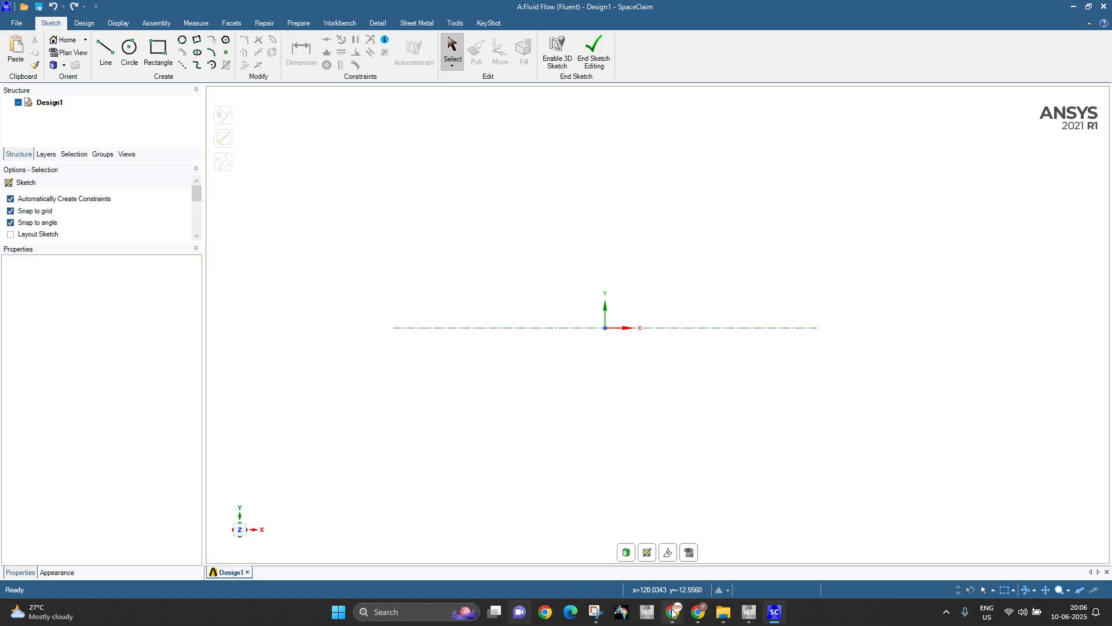
mouse_move(672, 612)
left_click(635, 557)
left_click(649, 553)
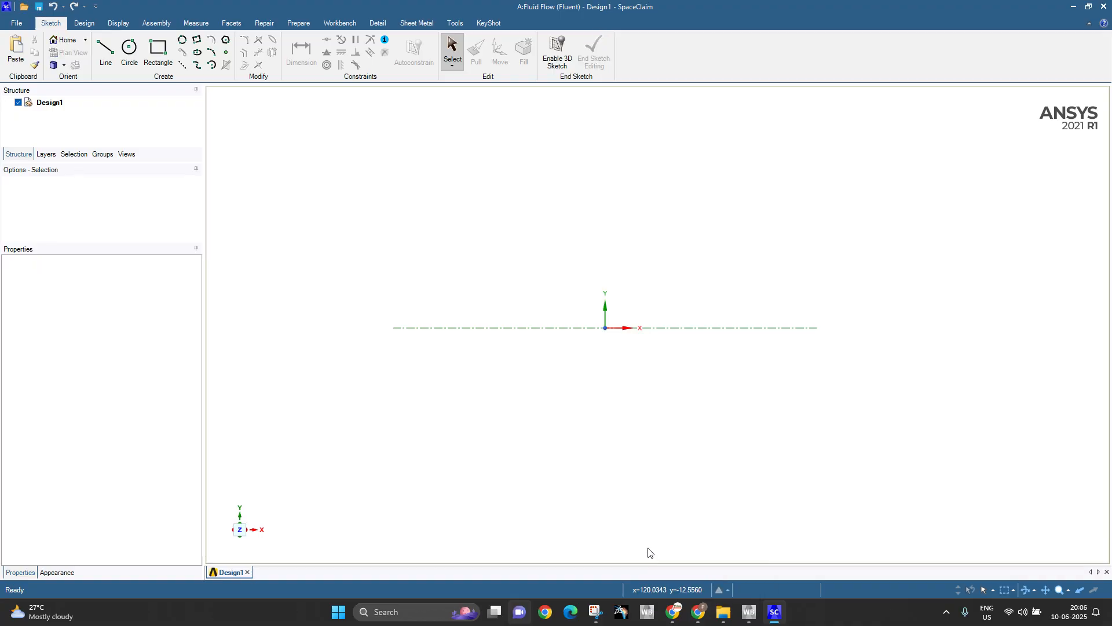
left_click(614, 492)
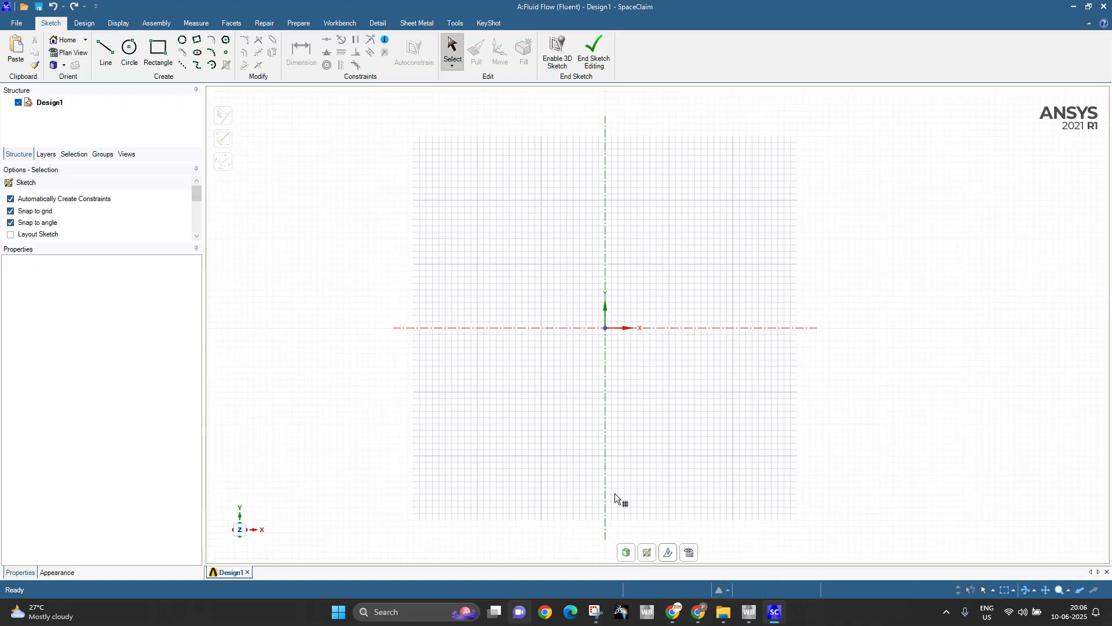
Sketch a circle 30 mm in diameter centred on the origin
scroll(459, 469, "down", 2)
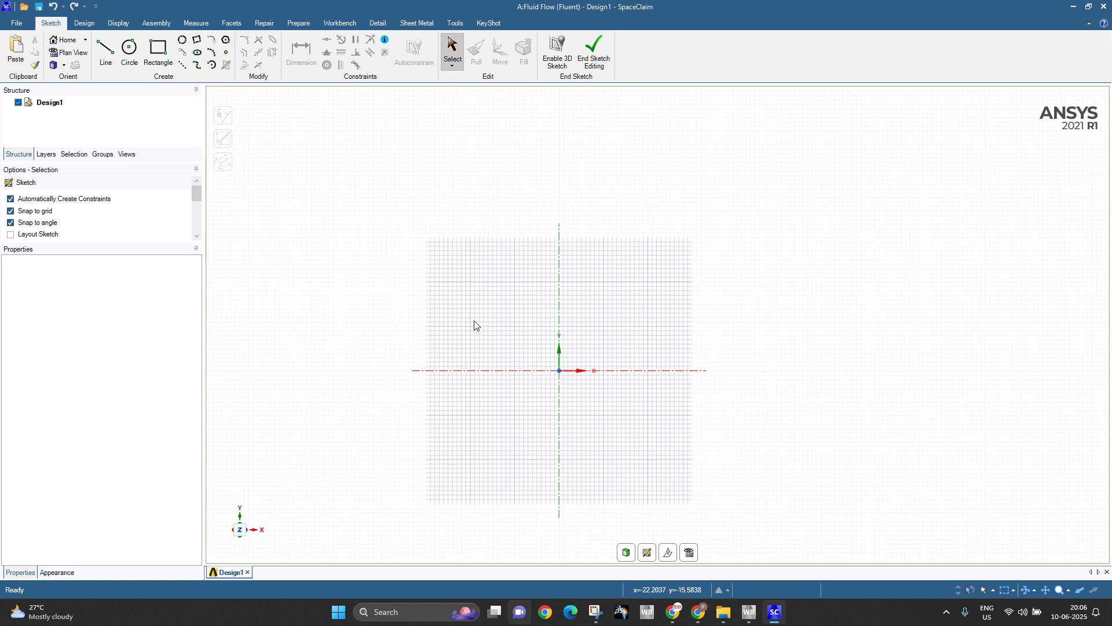
scroll(521, 348, "down", 2)
scroll(571, 376, "up", 2)
scroll(581, 374, "up", 3)
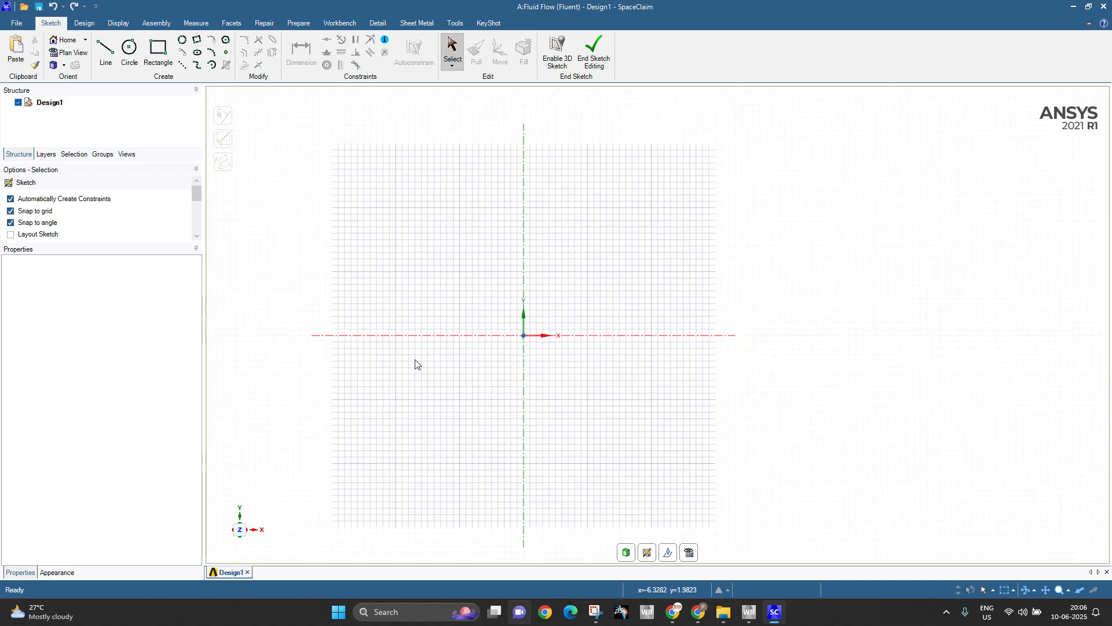
scroll(676, 330, "down", 2)
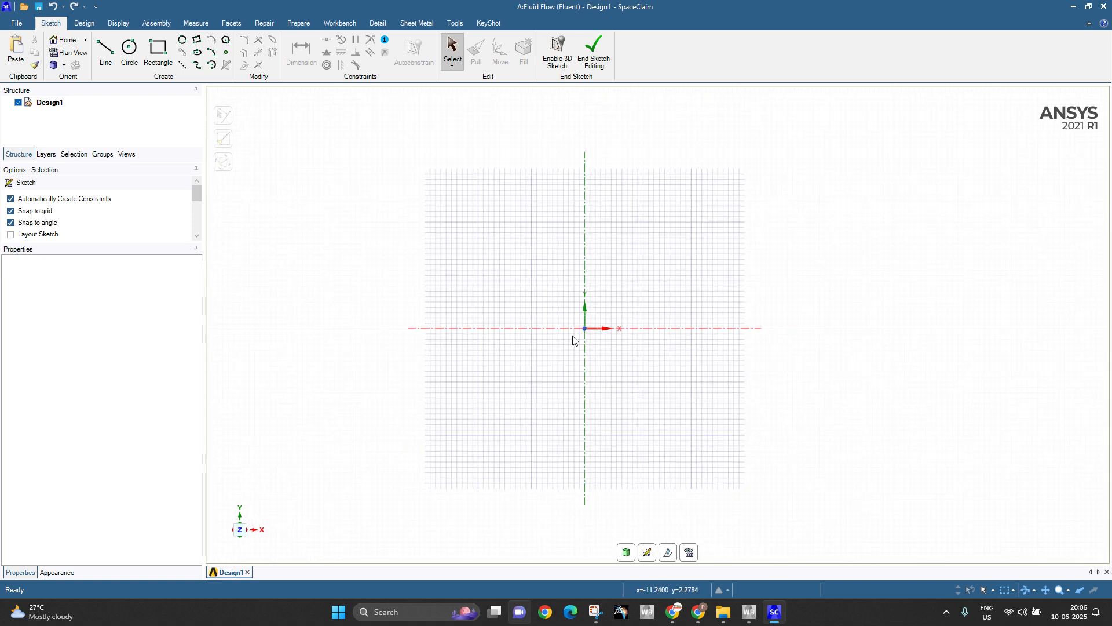
left_click(124, 56)
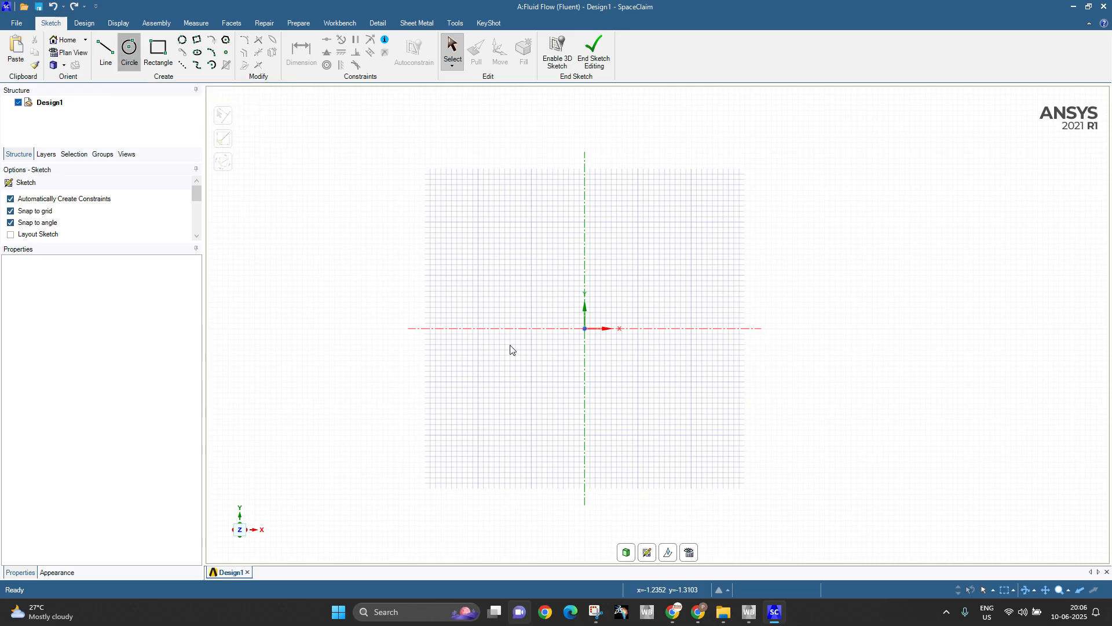
left_click(585, 328)
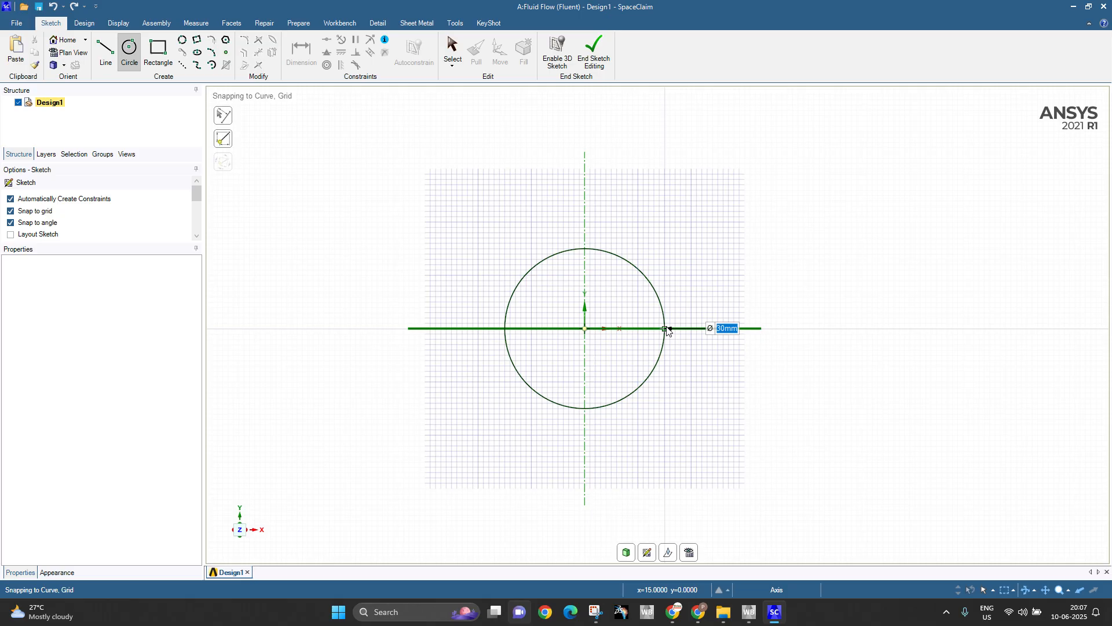
key("Return")
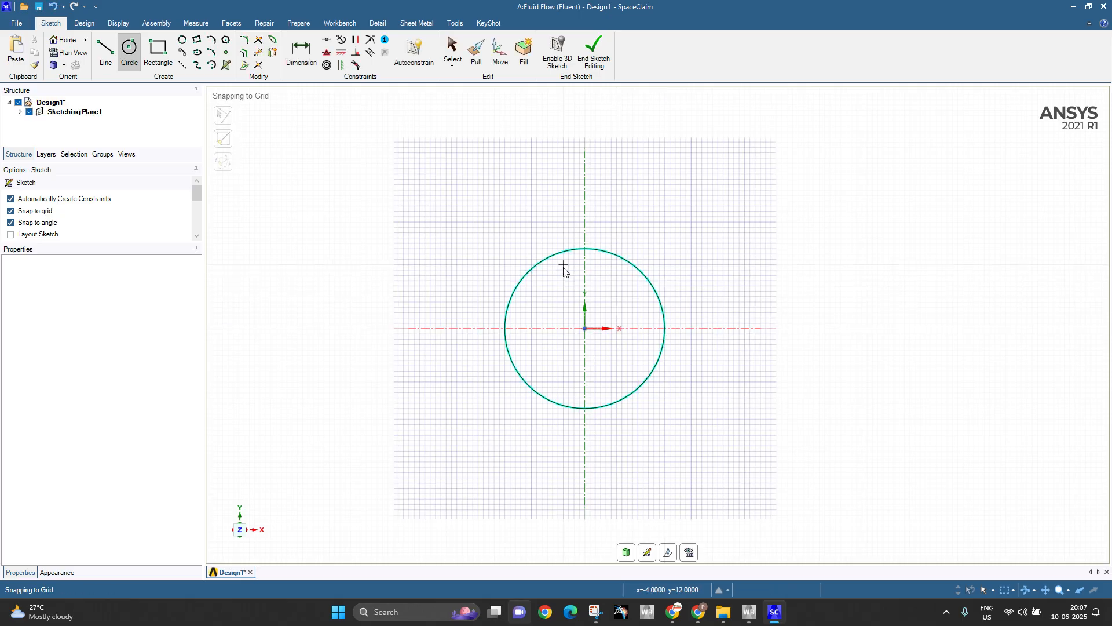
Dimension the circle's diameter and set it to 100 mm
left_click(305, 58)
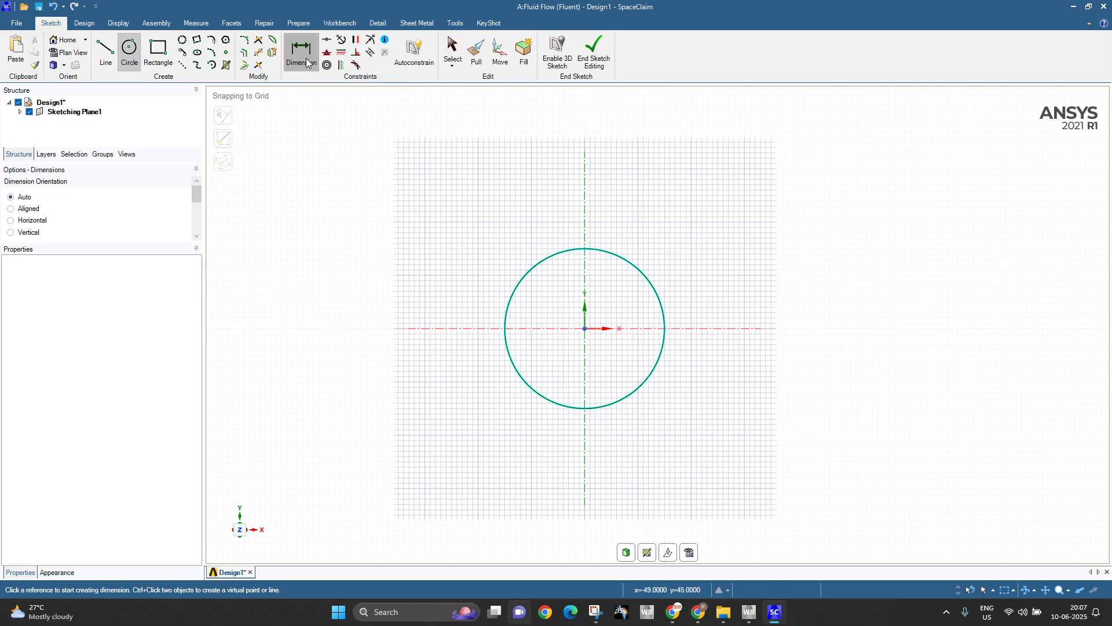
left_click(618, 259)
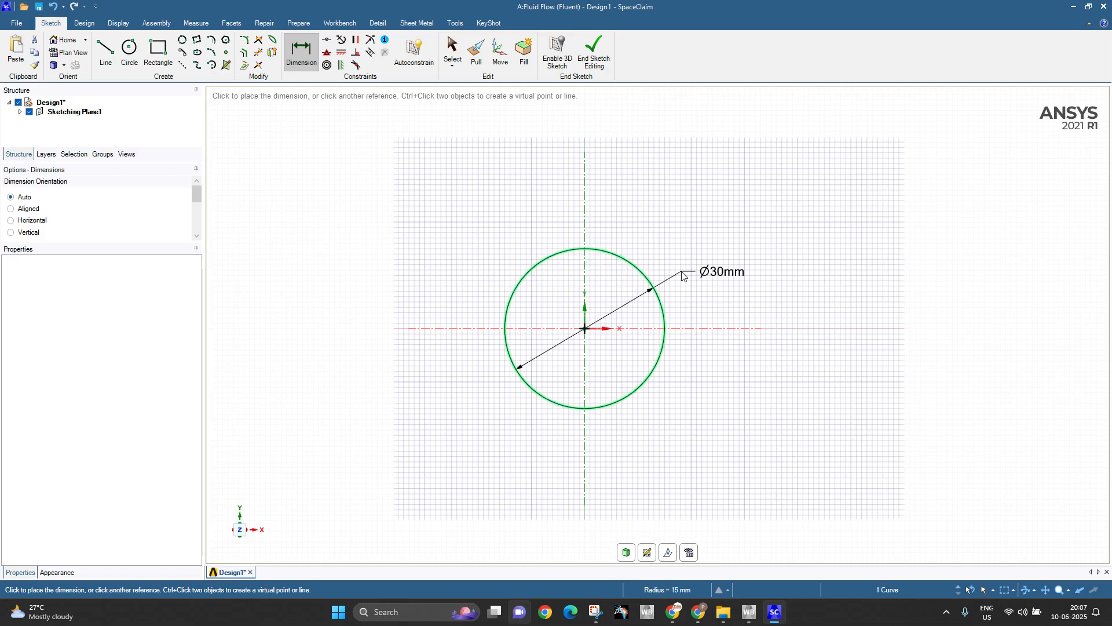
left_click(716, 278)
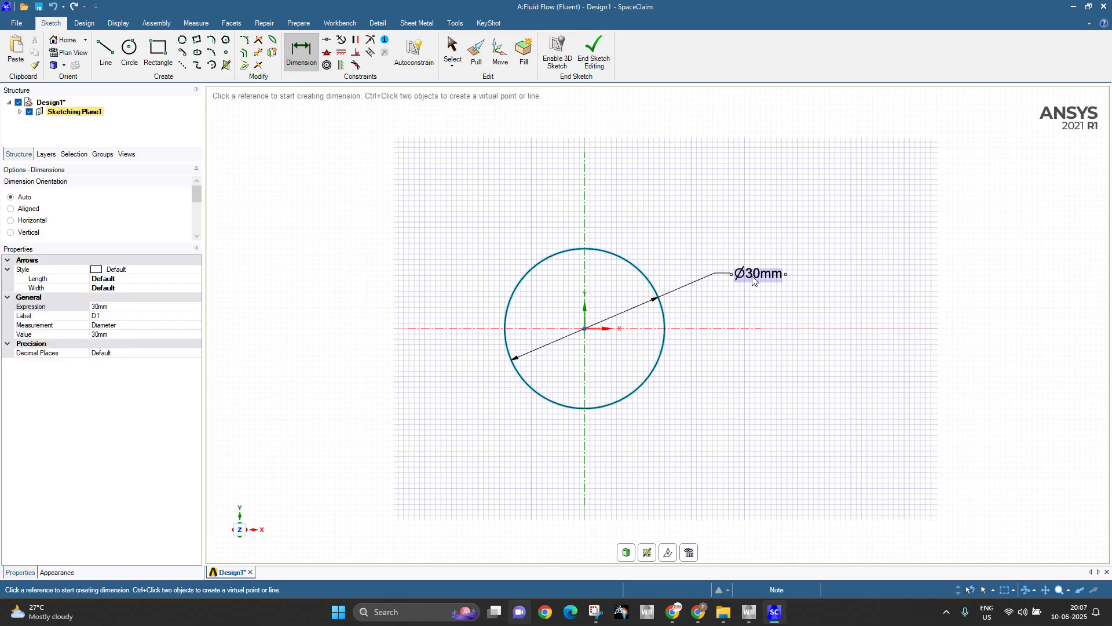
left_click(753, 278)
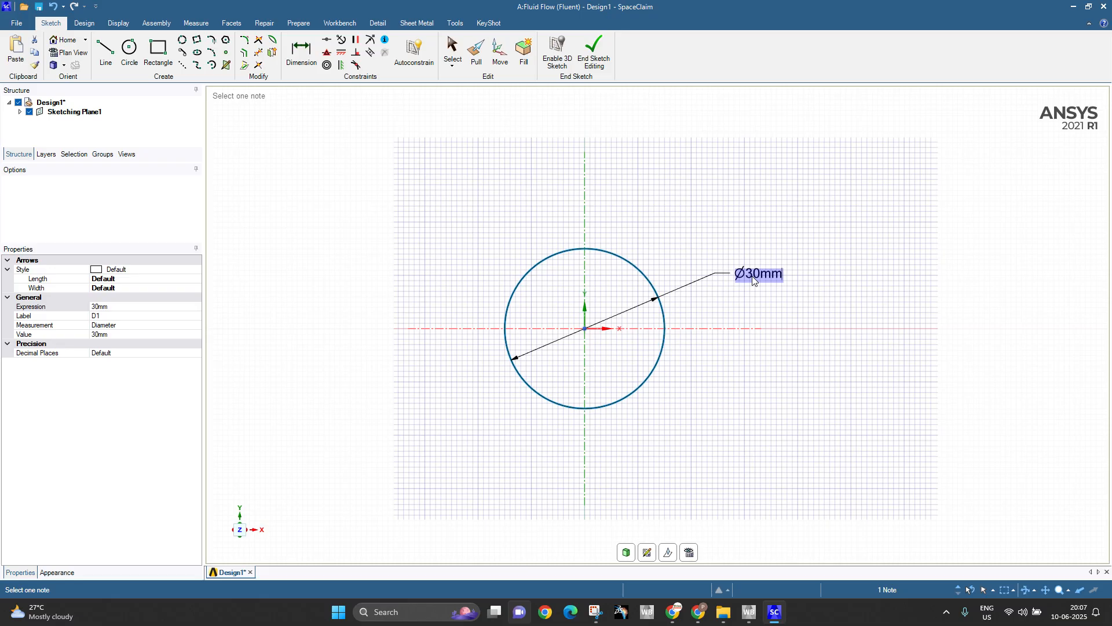
type("100")
key("Return")
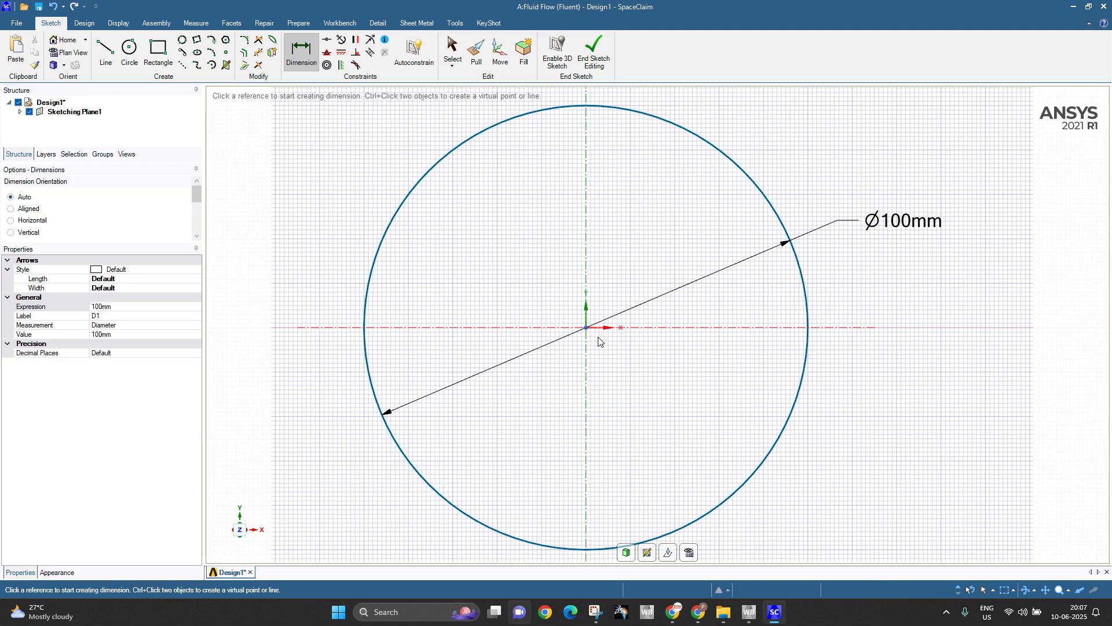
Sketch a large rectangular flow domain that fully encloses the 100 mm circle, extending farther along positive X than negative X
scroll(600, 339, "down", 8)
scroll(602, 341, "up", 2)
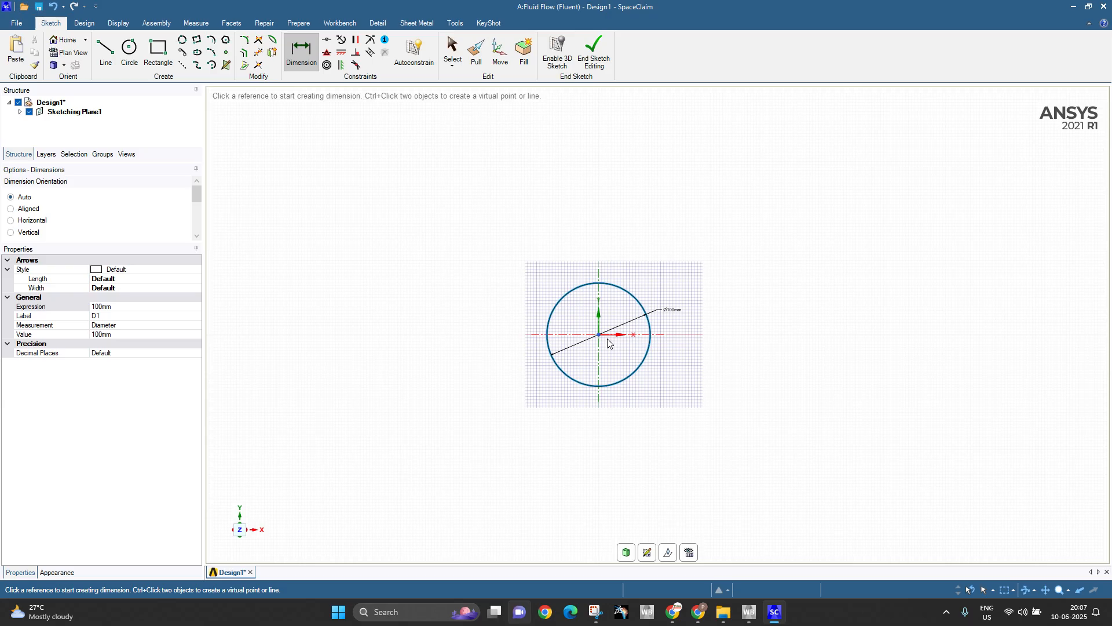
scroll(608, 342, "down", 2)
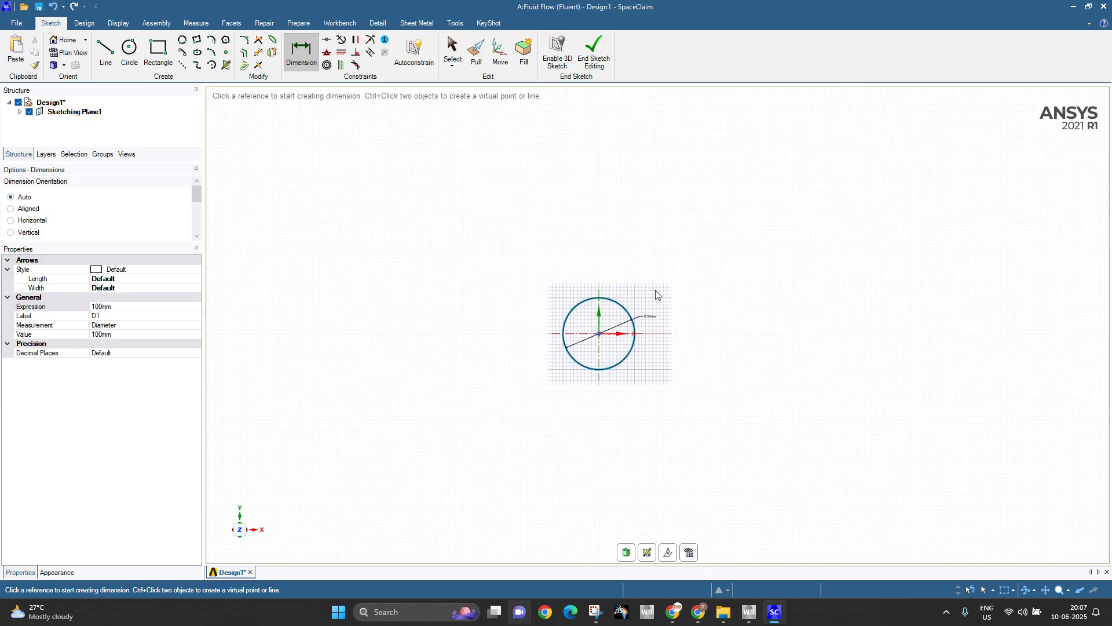
scroll(629, 270, "down", 1)
scroll(572, 392, "down", 2)
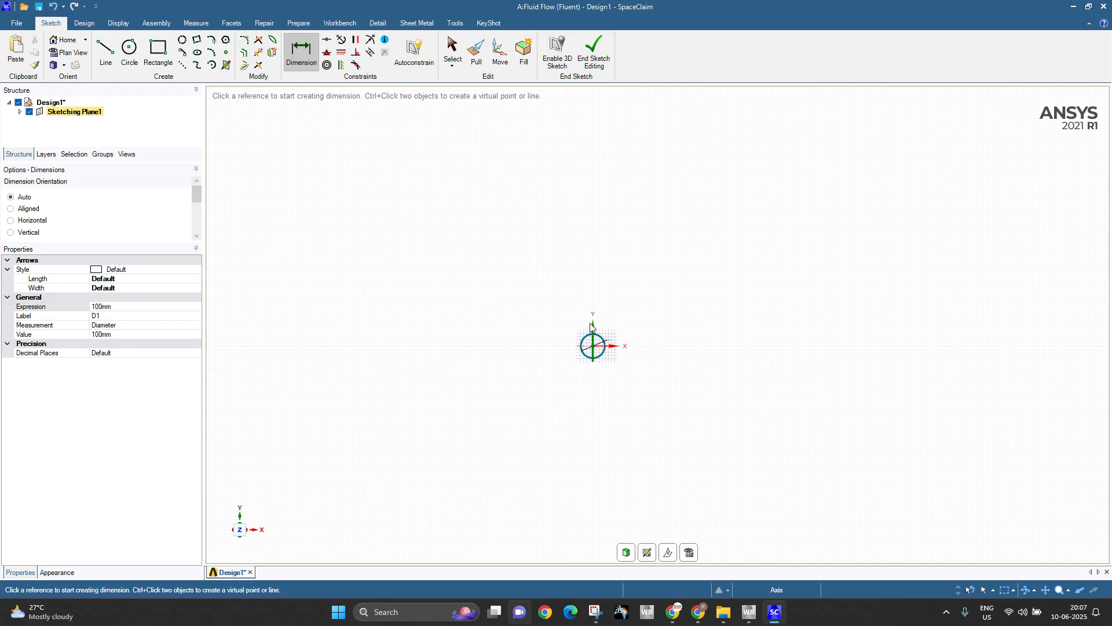
scroll(591, 322, "down", 1)
scroll(584, 346, "up", 2)
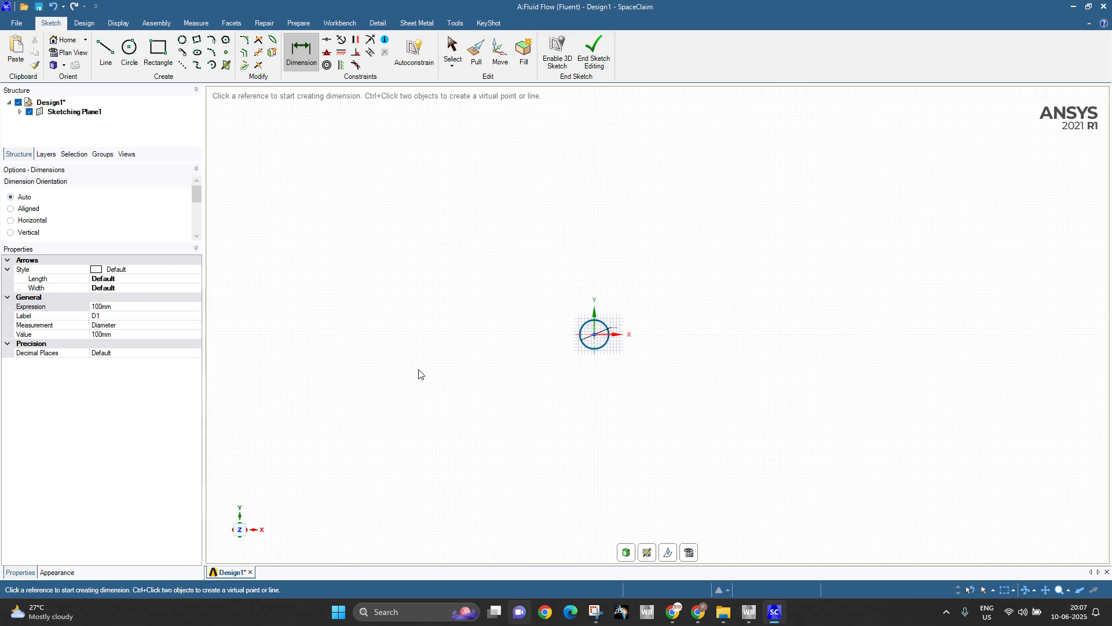
scroll(586, 332, "down", 2)
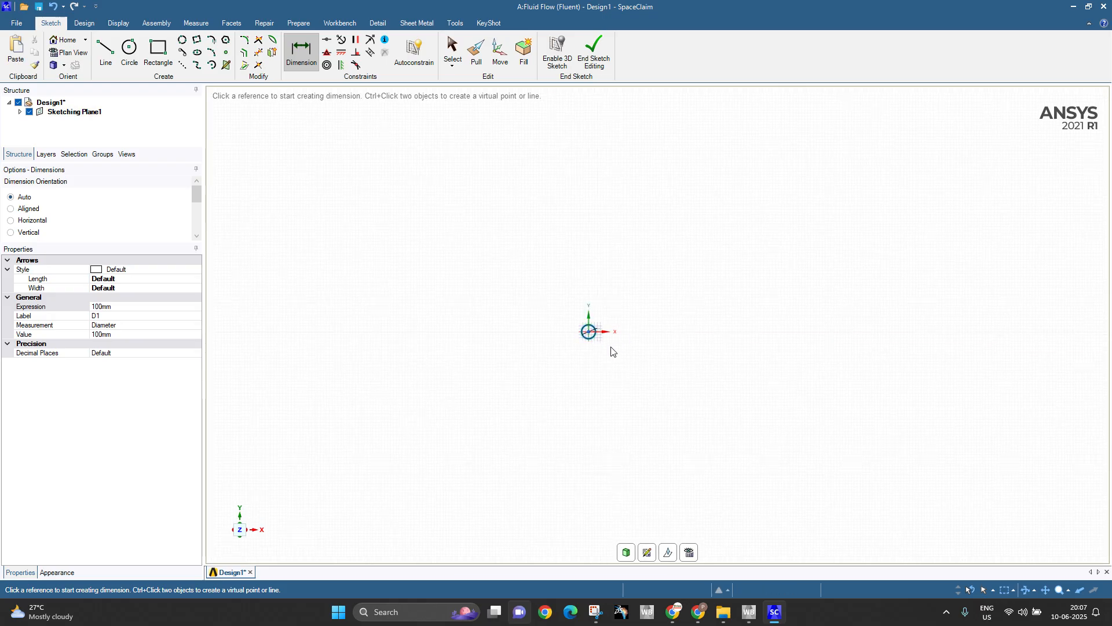
left_click(154, 64)
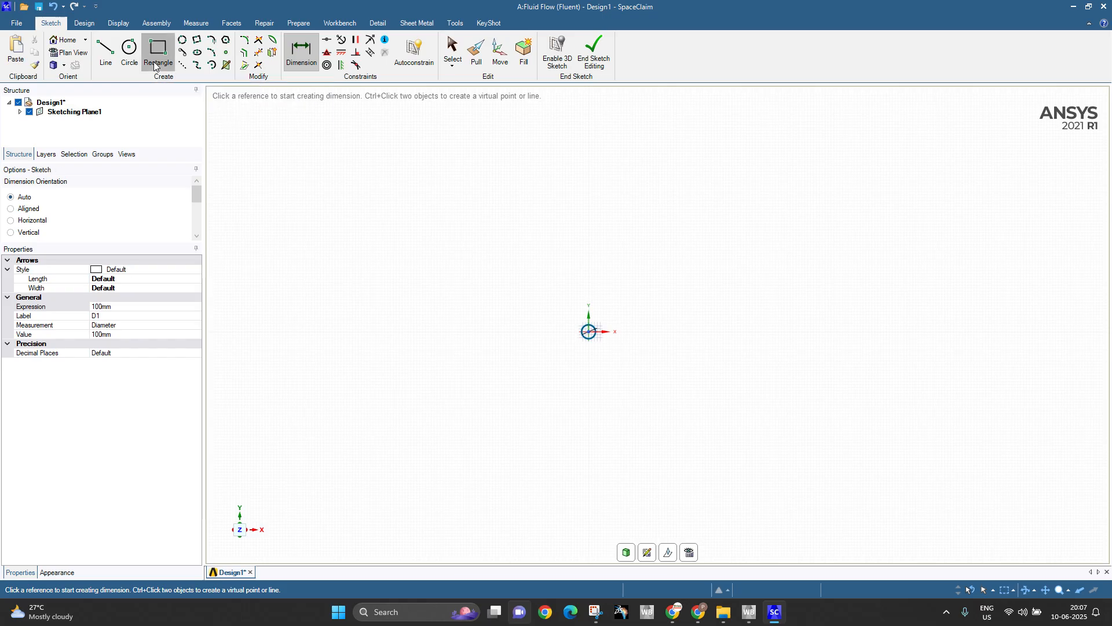
left_click(212, 97)
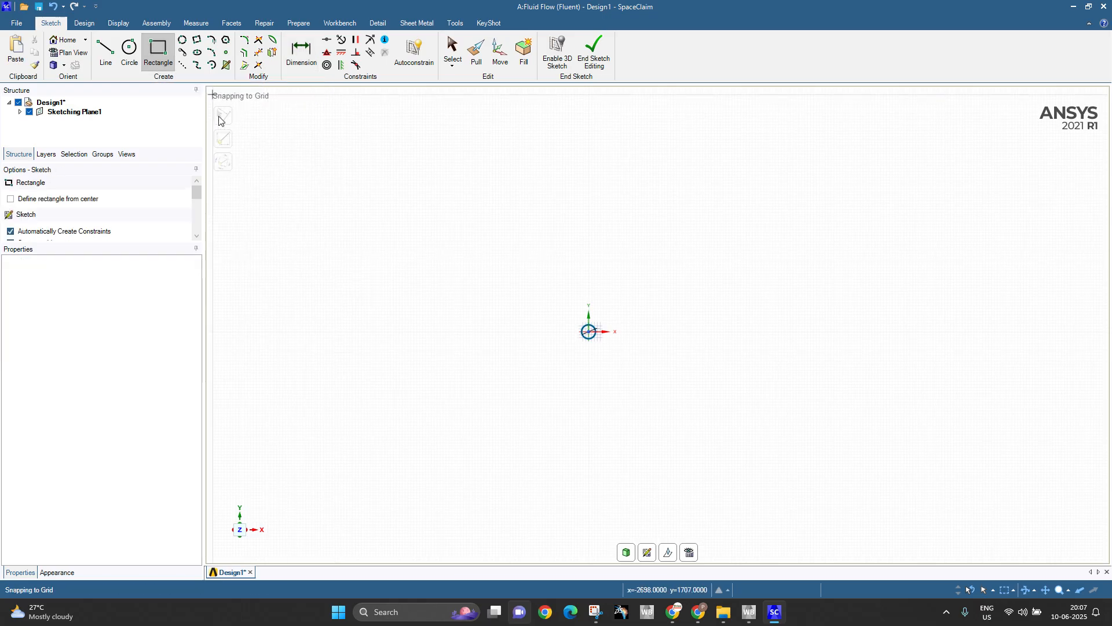
left_click(1069, 528)
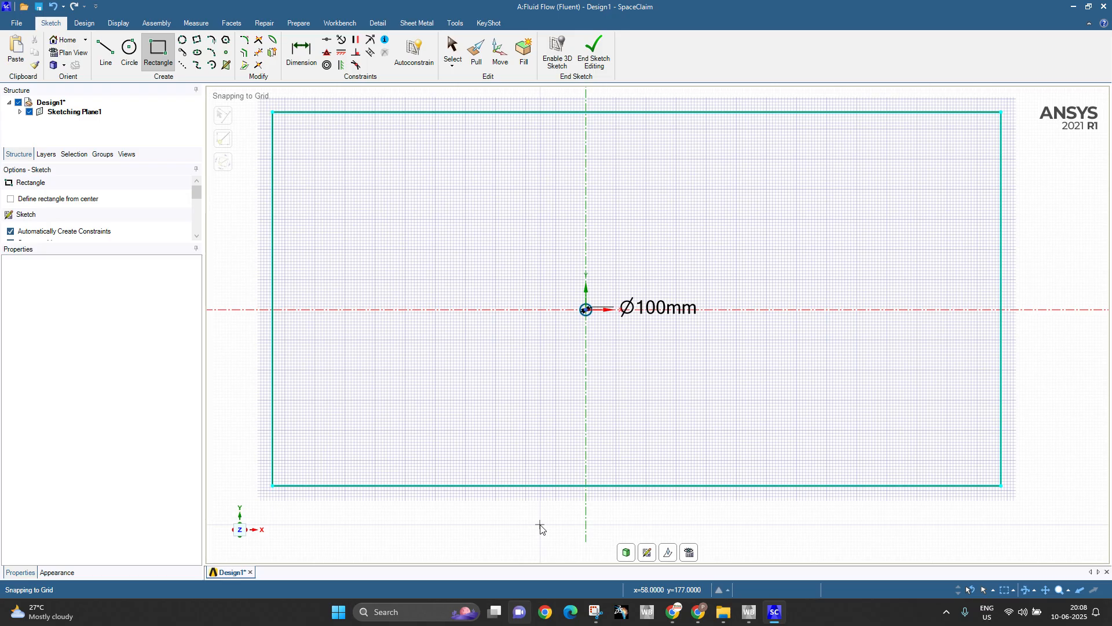
Return to 3D mode so that the rectangle and circle sketch becomes surface faces
scroll(542, 373, "down", 1)
scroll(557, 307, "up", 1)
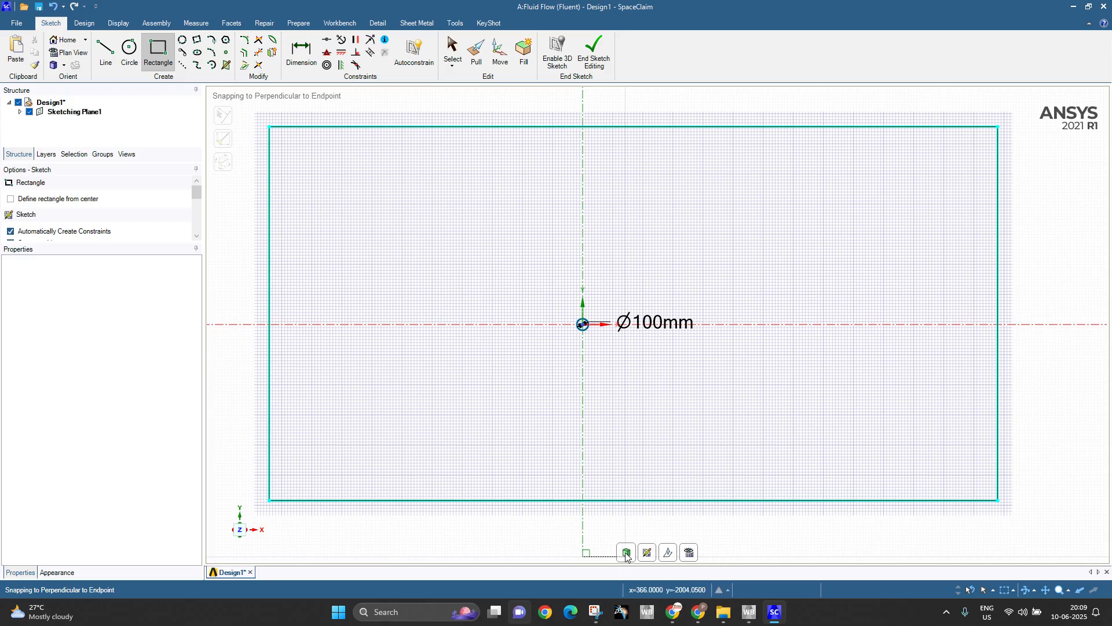
left_click(626, 553)
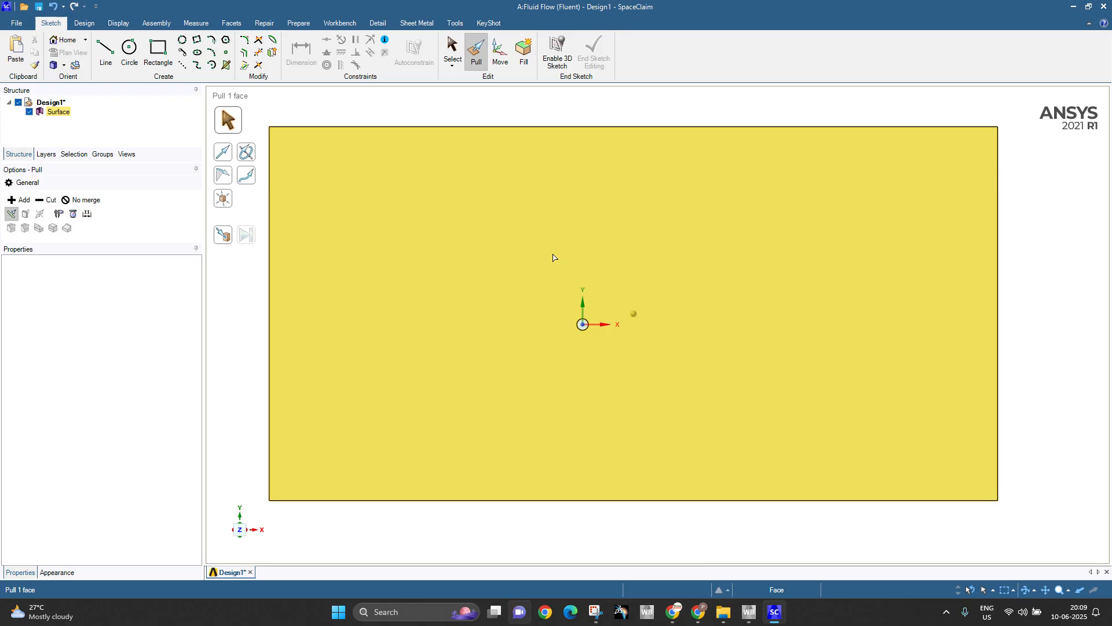
left_click(539, 99)
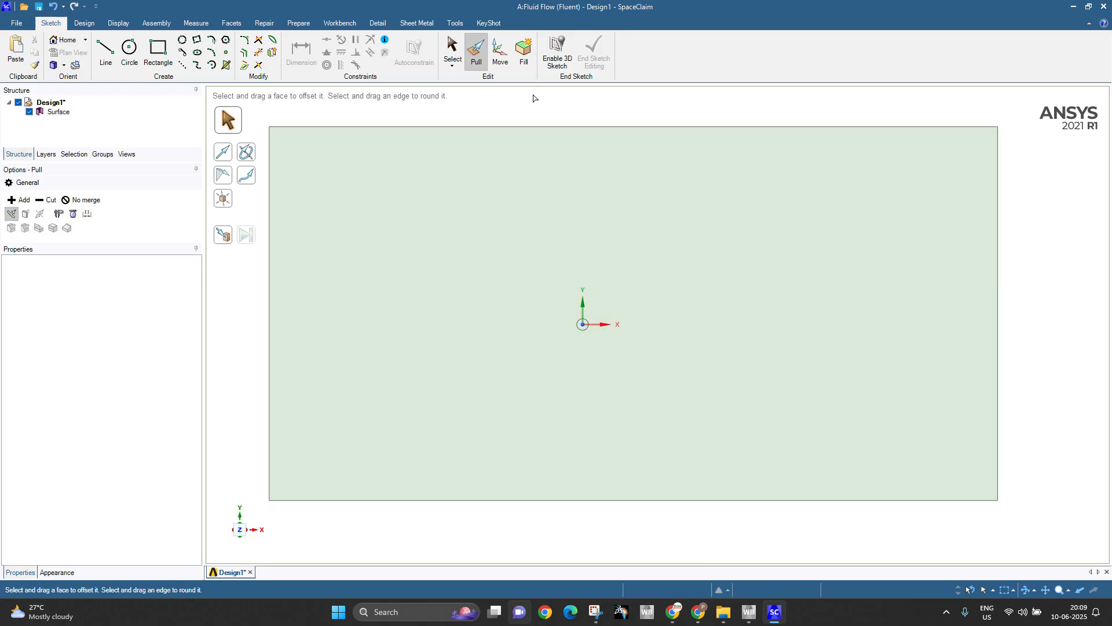
left_click(522, 125)
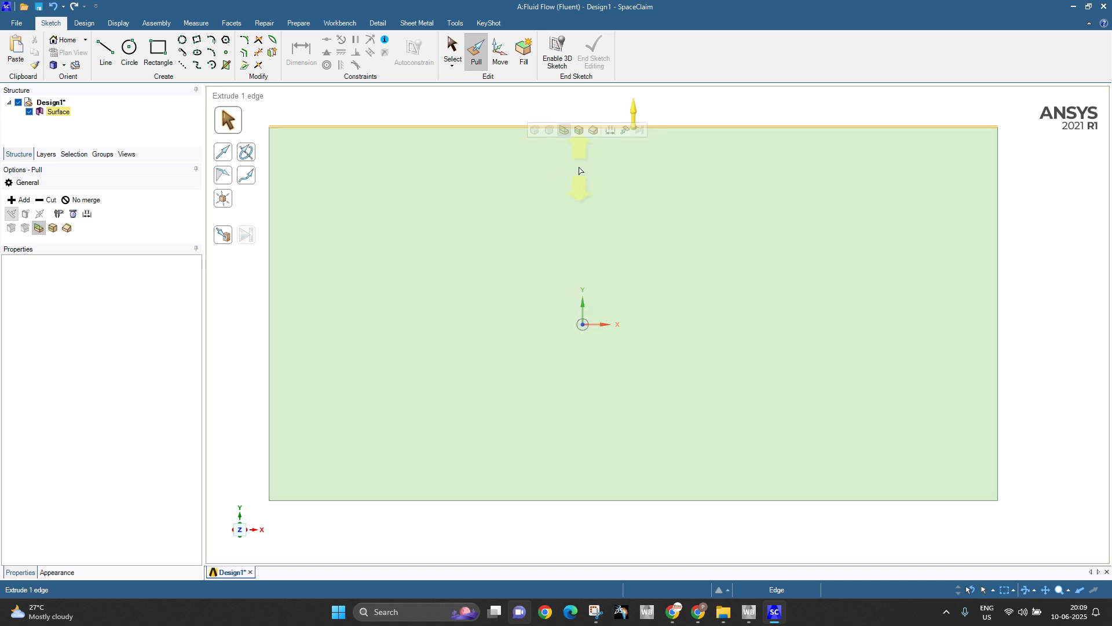
left_click(507, 259)
left_click(545, 112)
left_click(576, 285)
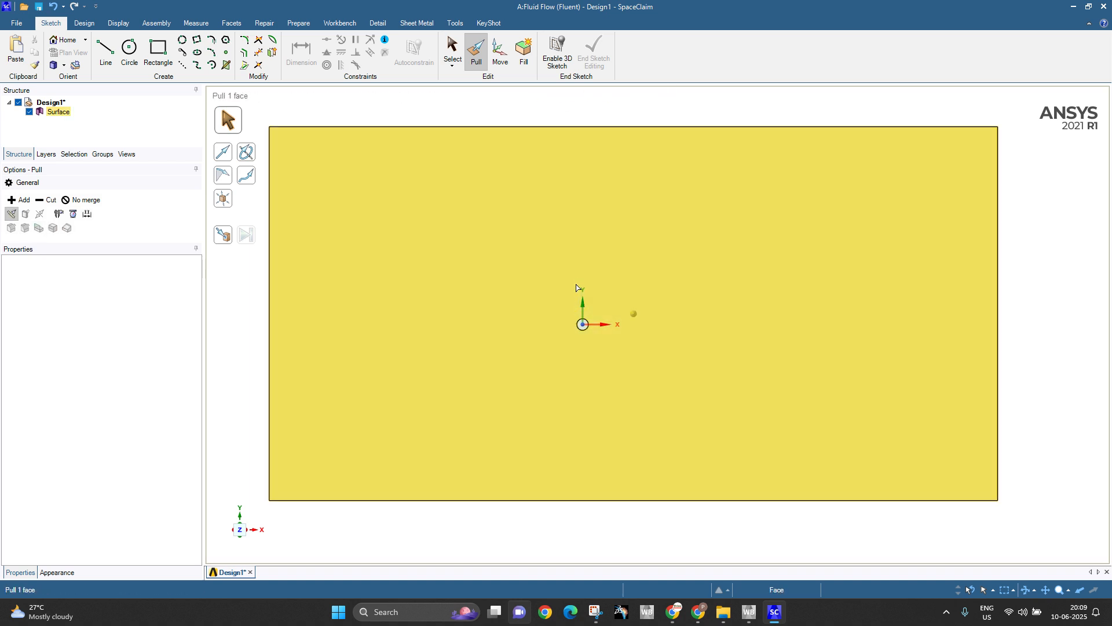
Delete the circular face at the origin to leave a hole in the rectangular surface
scroll(568, 322, "up", 10)
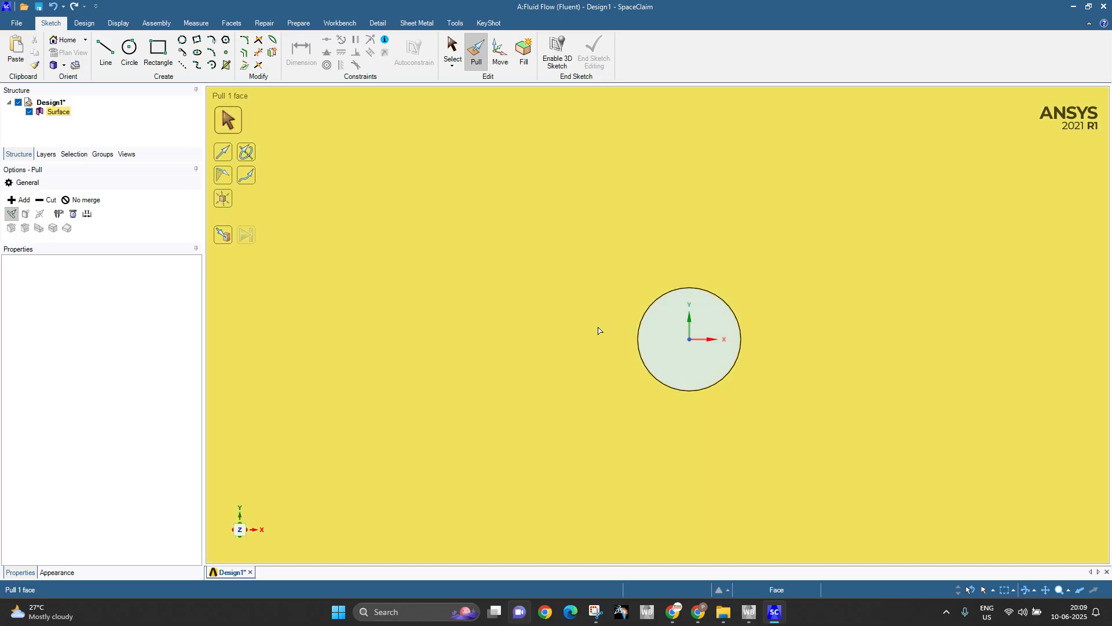
left_click(640, 334)
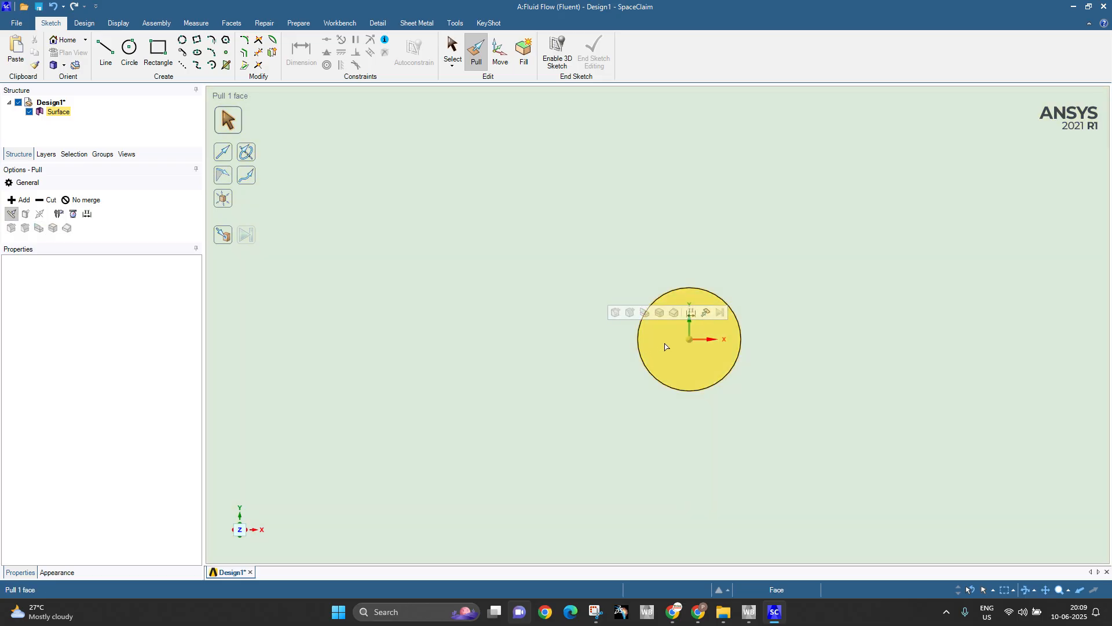
right_click(665, 347)
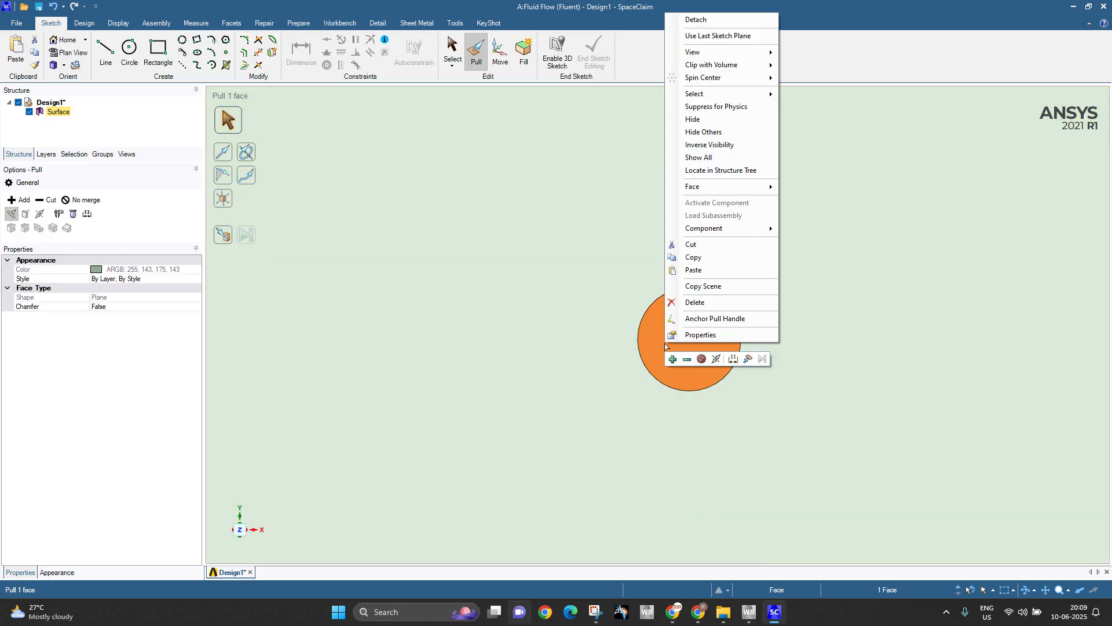
left_click(694, 302)
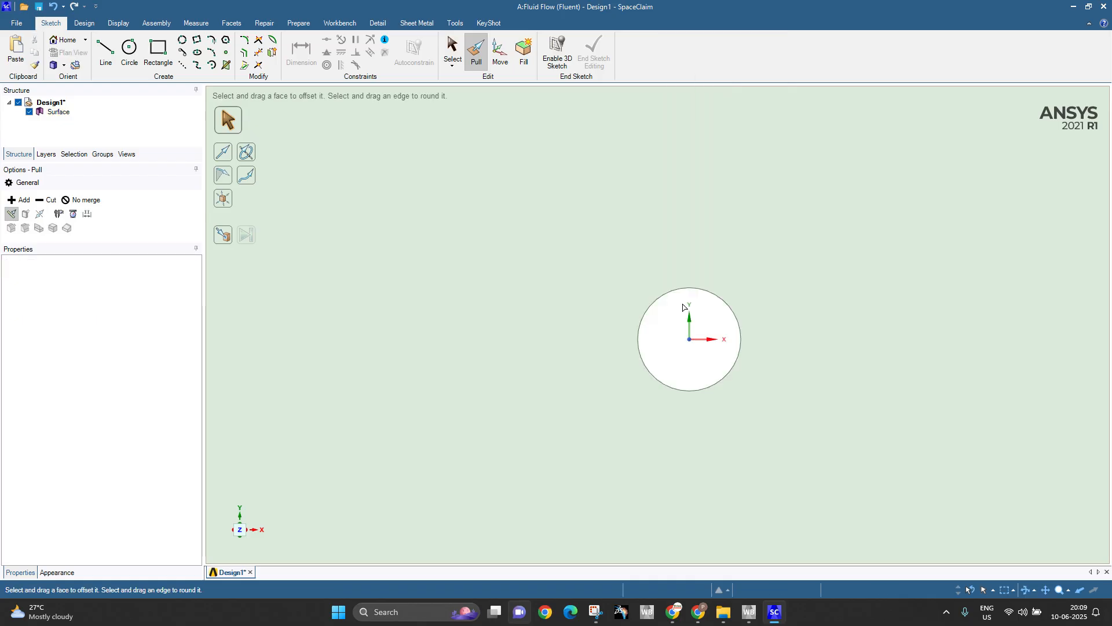
Undo the circular face's deletion and delete that face again
left_click(649, 357)
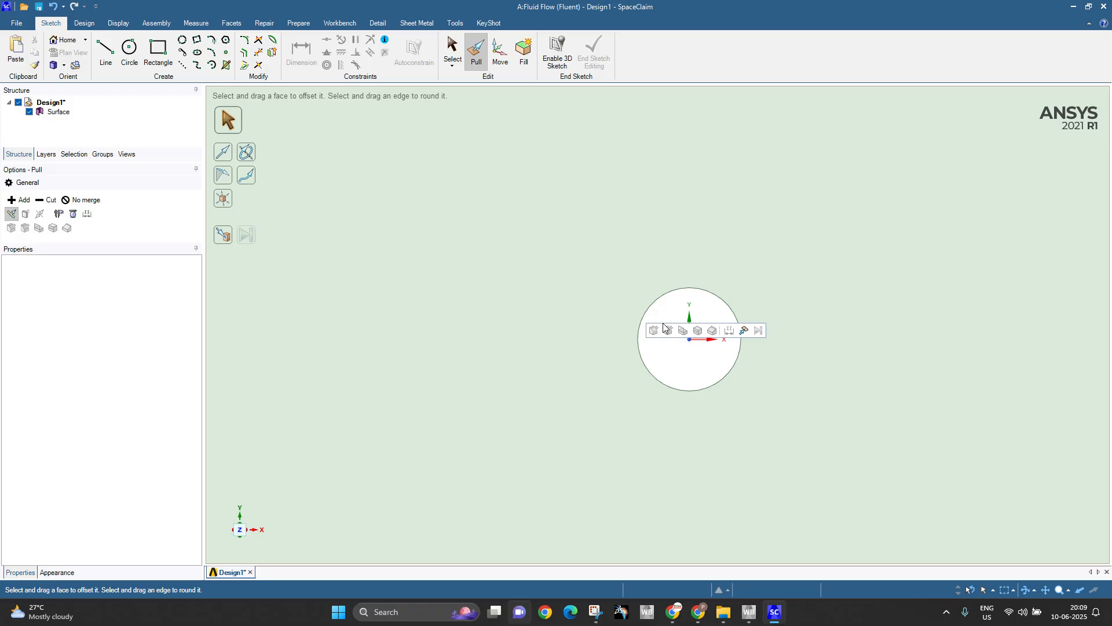
key("ctrl+z")
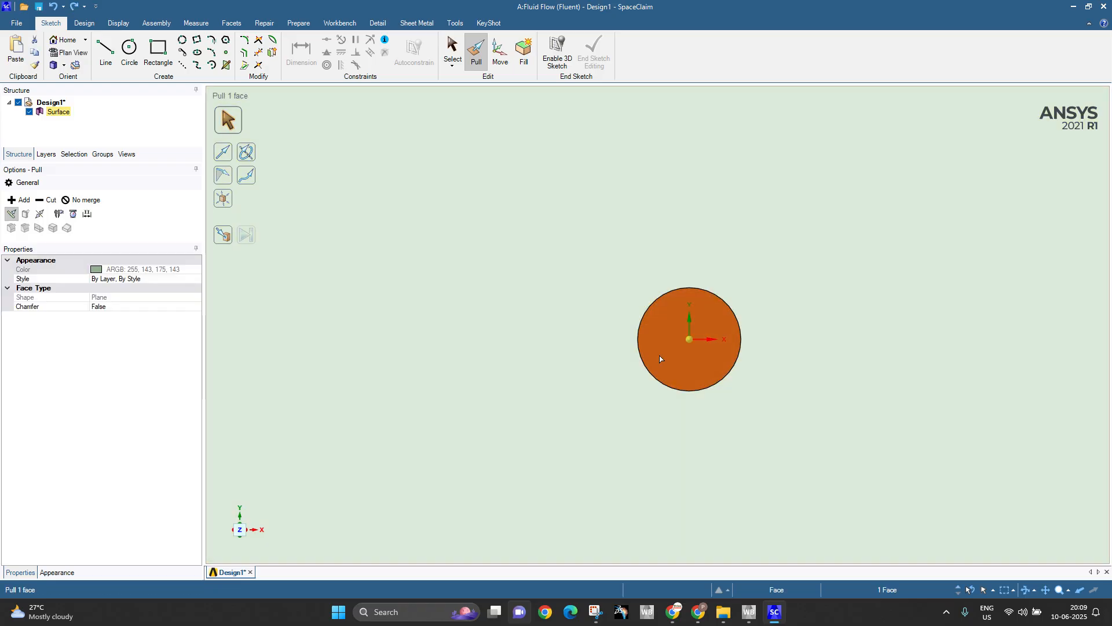
right_click(673, 346)
left_click(734, 301)
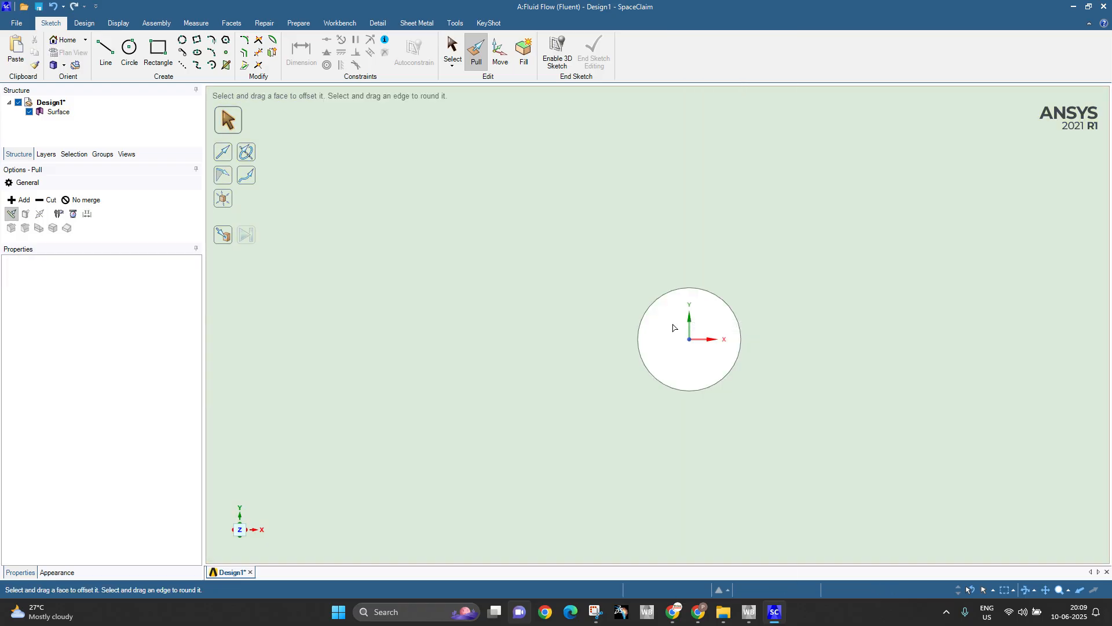
Examine the rectangular domain surface, its outer edges and the circular hole at the origin
scroll(603, 399, "down", 3)
scroll(628, 362, "down", 5)
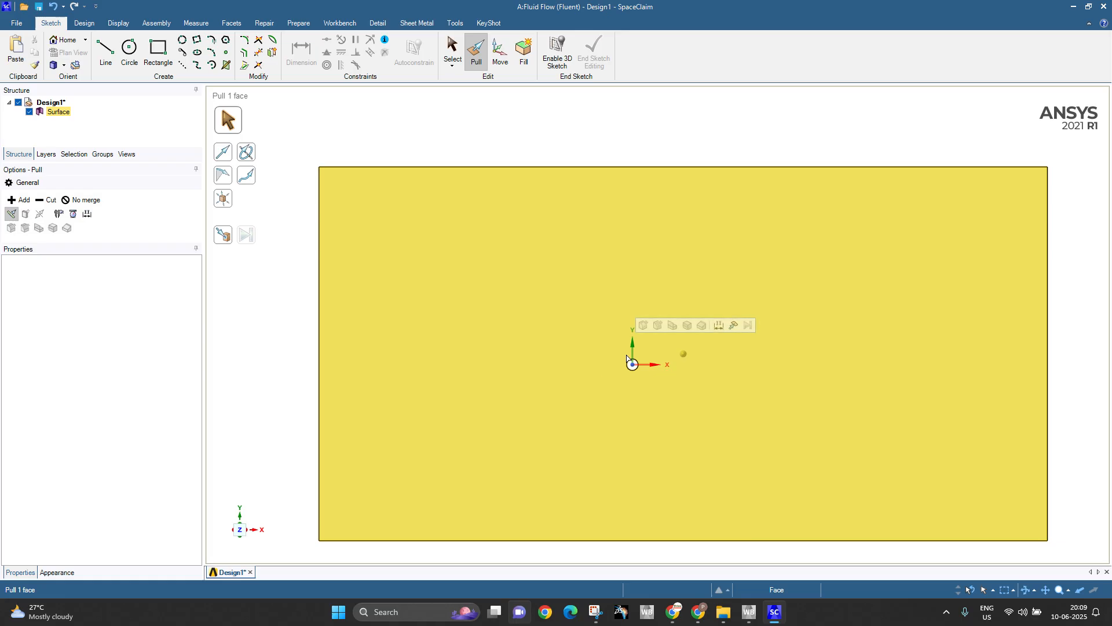
scroll(635, 363, "up", 3)
left_click(637, 361)
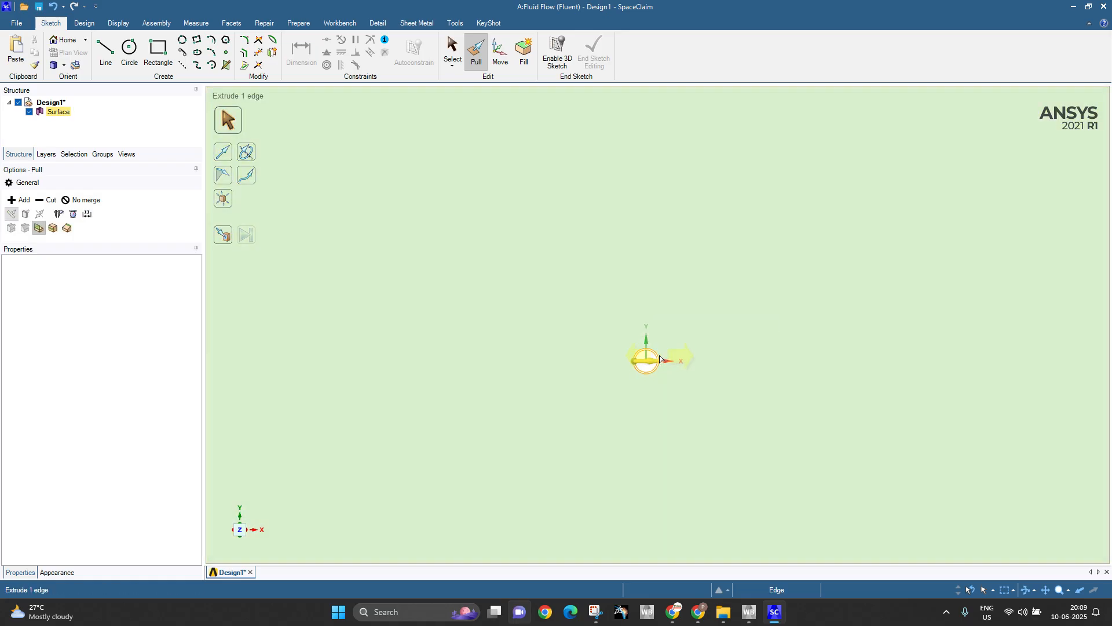
scroll(640, 360, "up", 4)
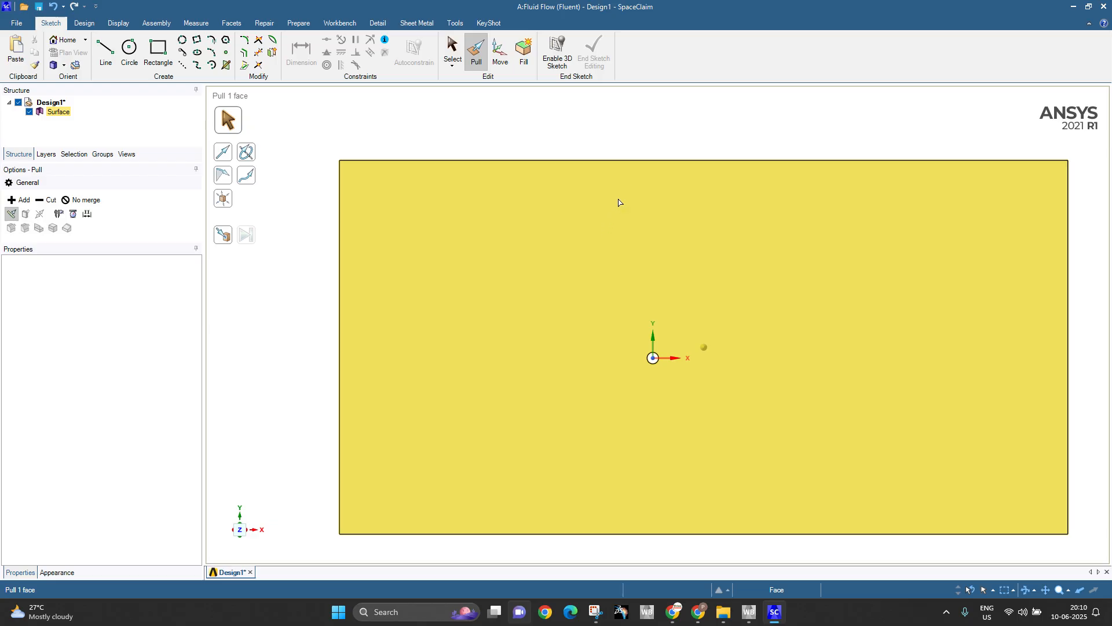
left_click(649, 124)
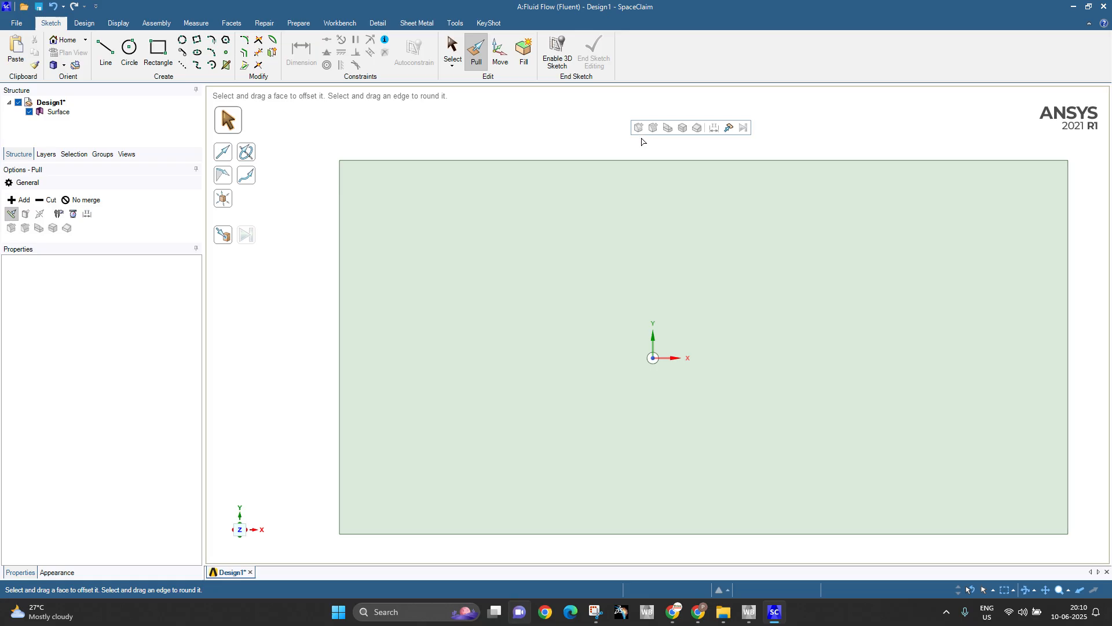
left_click(663, 194)
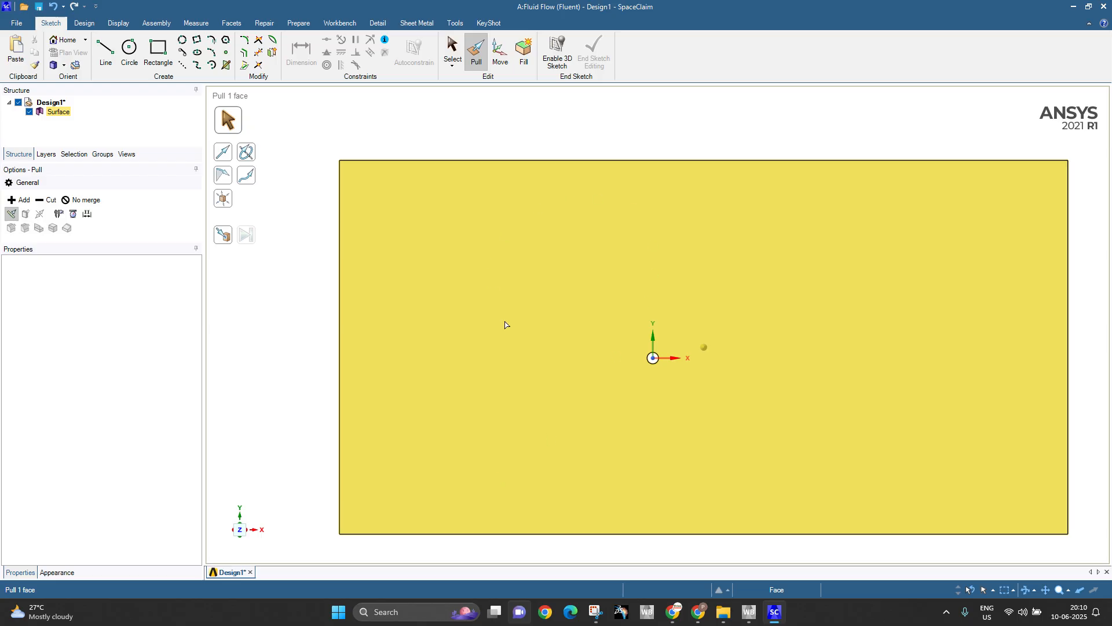
scroll(679, 360, "up", 5)
scroll(526, 357, "up", 4)
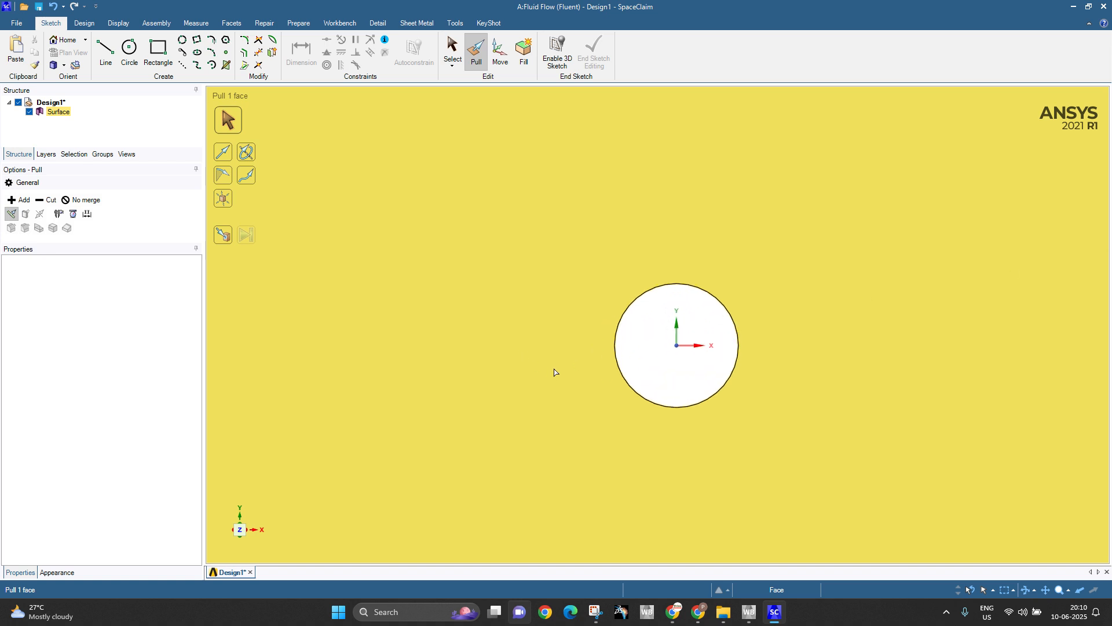
left_click(690, 345)
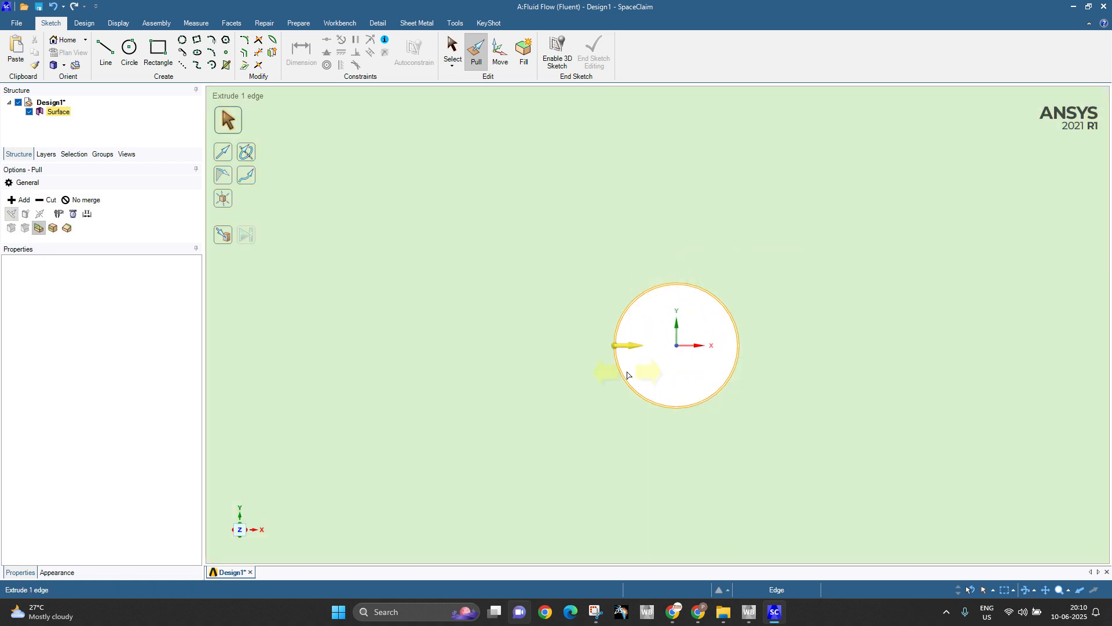
scroll(689, 356, "down", 5)
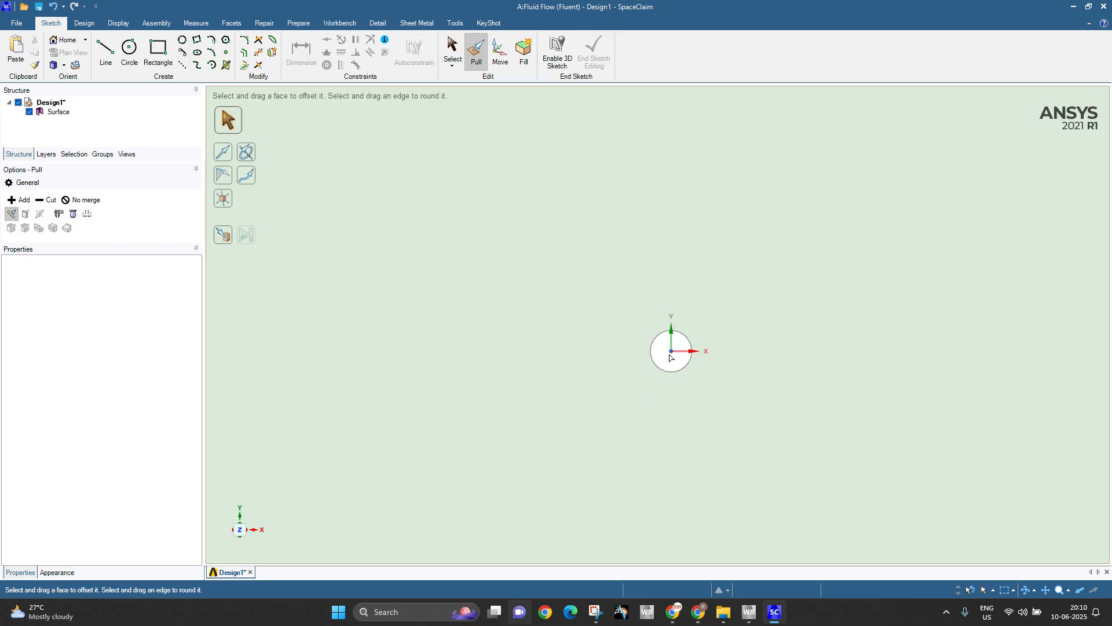
left_click(693, 363)
scroll(695, 362, "down", 3)
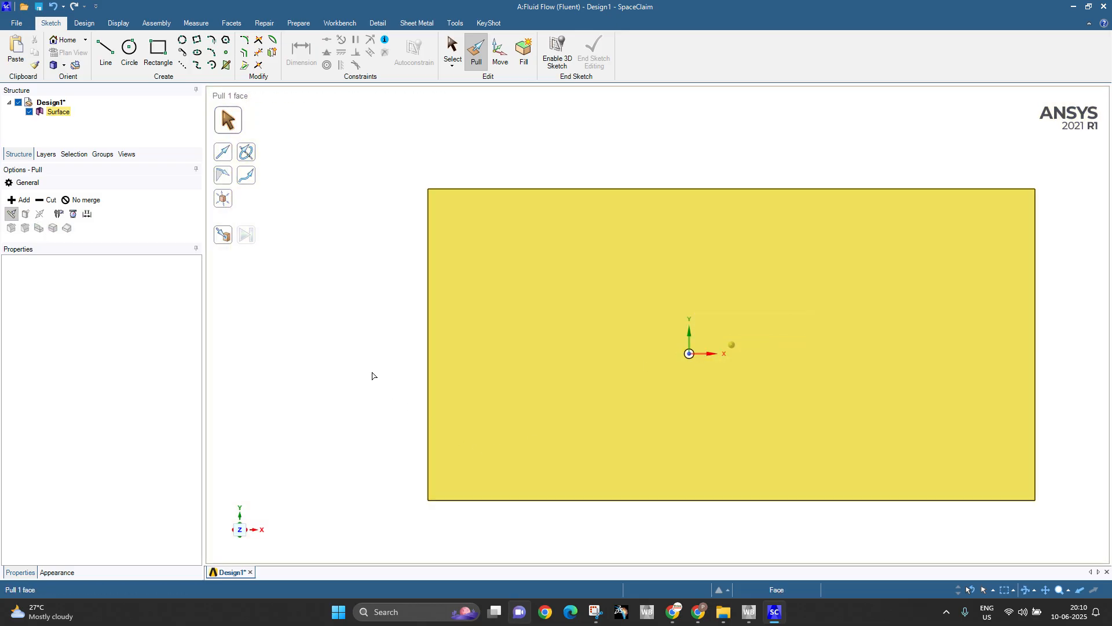
left_click(373, 377)
scroll(377, 374, "down", 2)
left_click(658, 373)
left_click(394, 387)
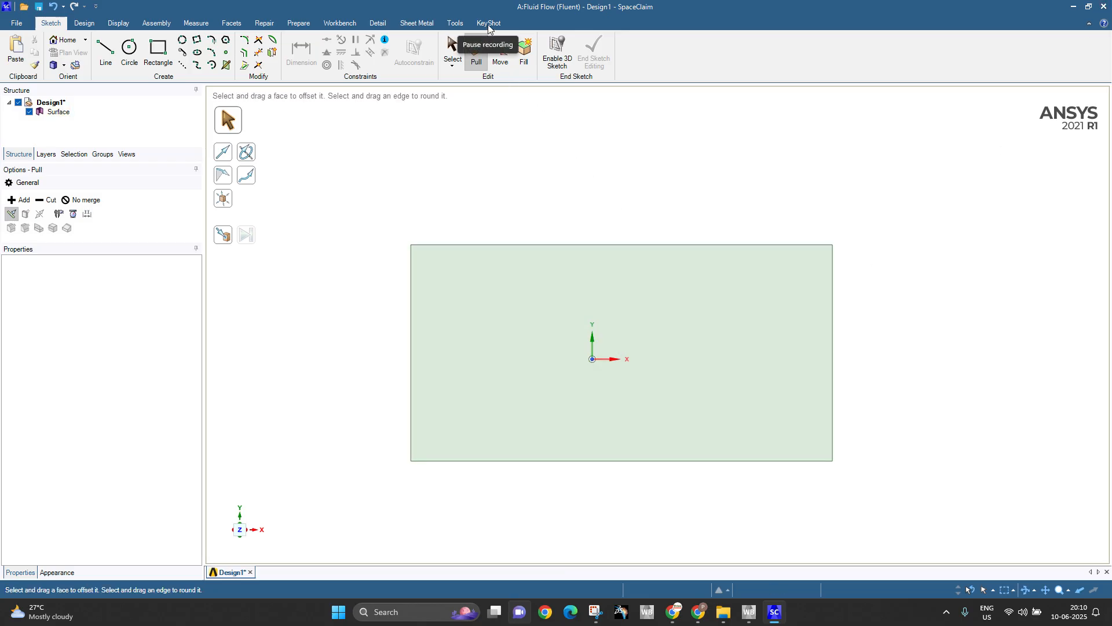
Switch to Workbench and open the Mesh cell of the Fluid Flow (Fluent) system for editing
key("alt+Tab")
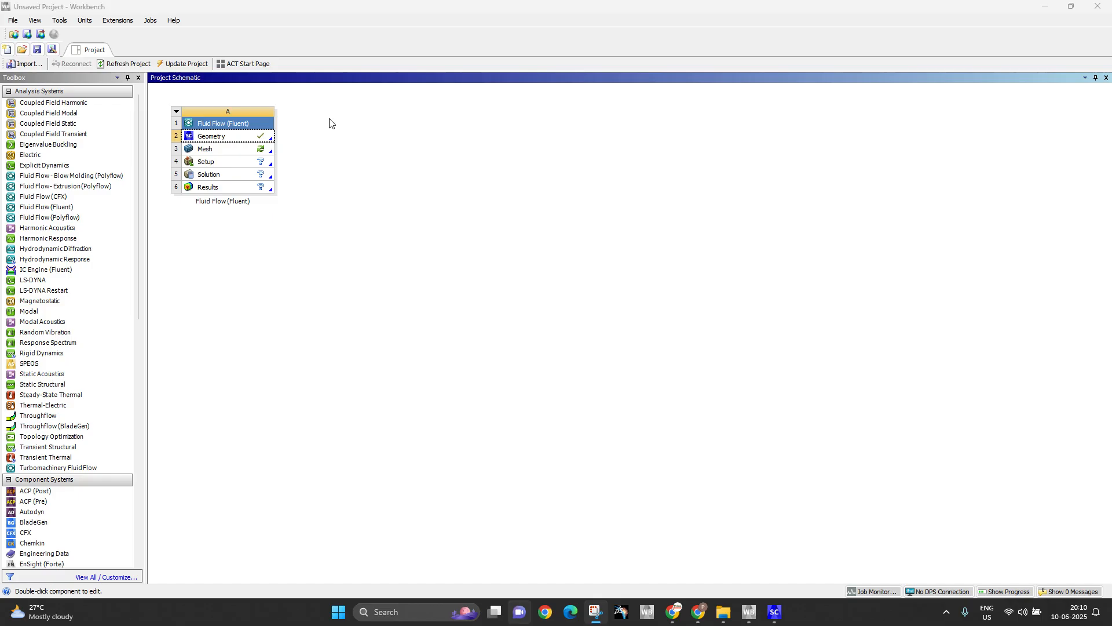
left_click(216, 150)
right_click(216, 150)
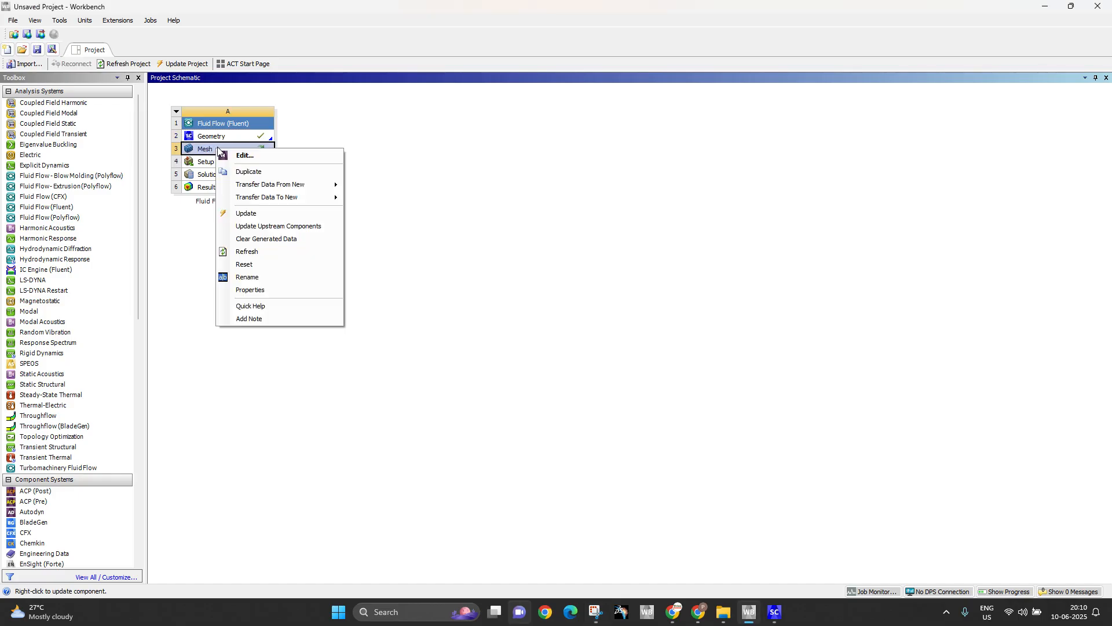
left_click(296, 152)
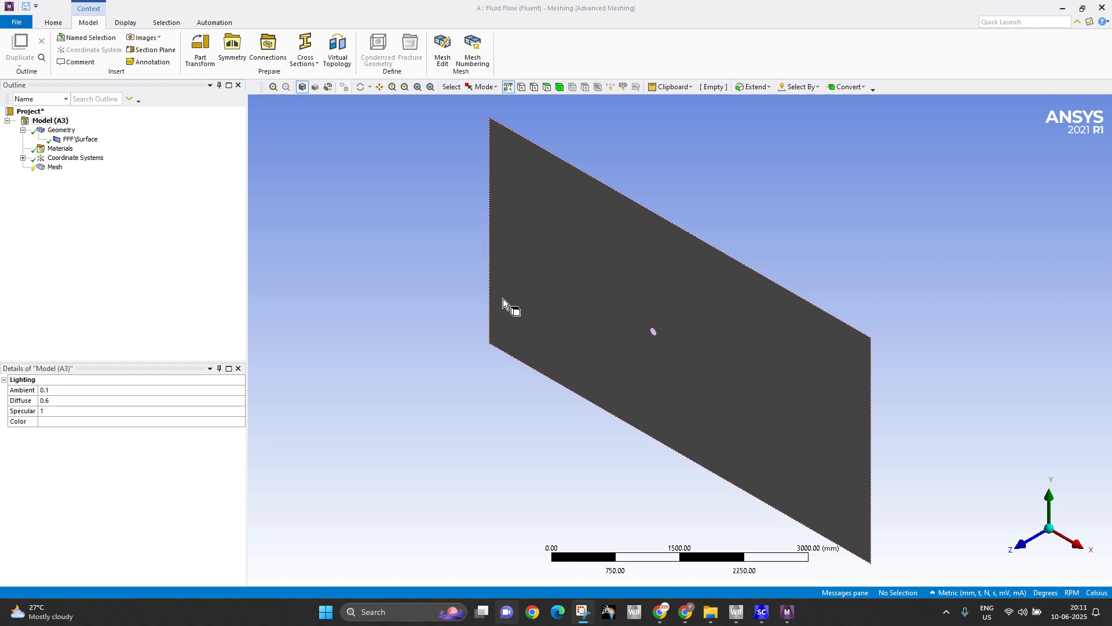
middle_click_drag(503, 298, 533, 255)
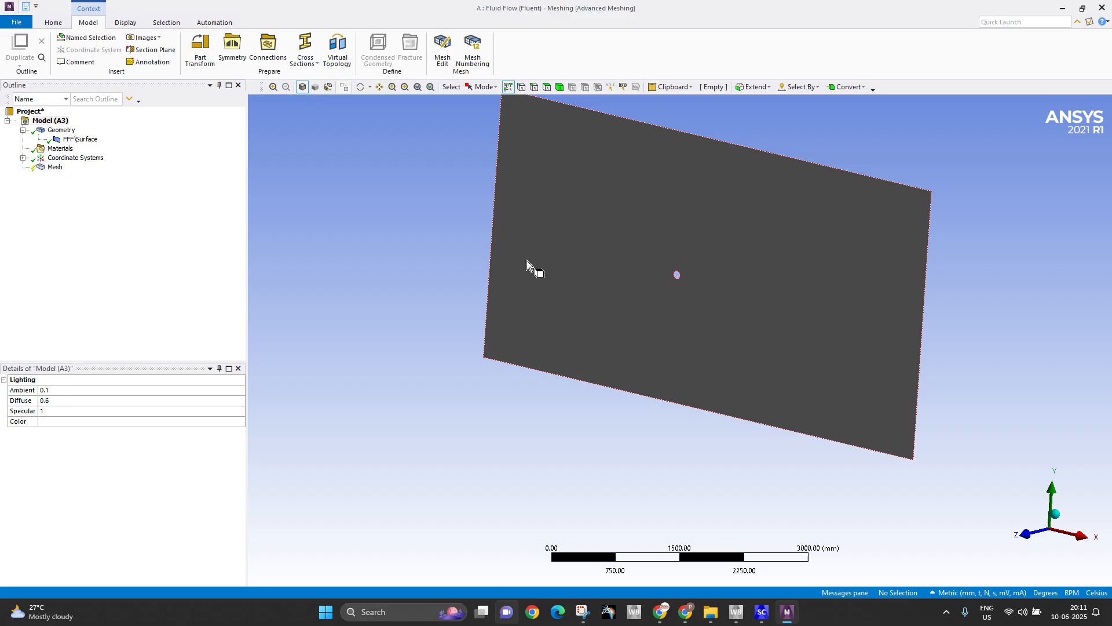
scroll(527, 259, "up", 1)
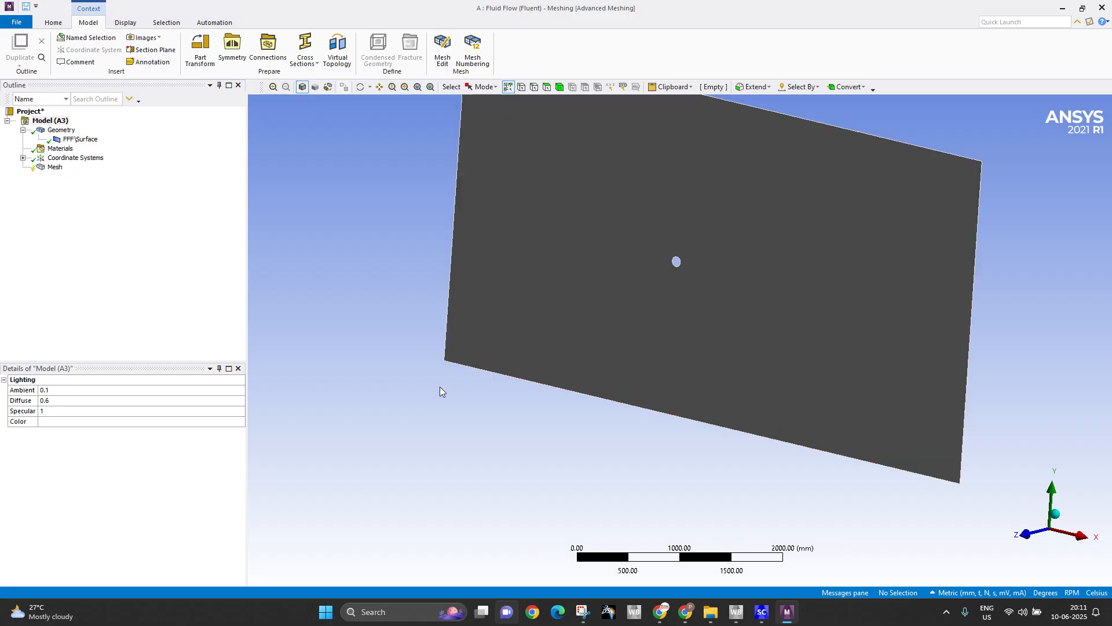
Orient the view straight onto the XY plane and examine the rectangular domain with its circular hole
scroll(440, 387, "down", 2)
left_click(1029, 532)
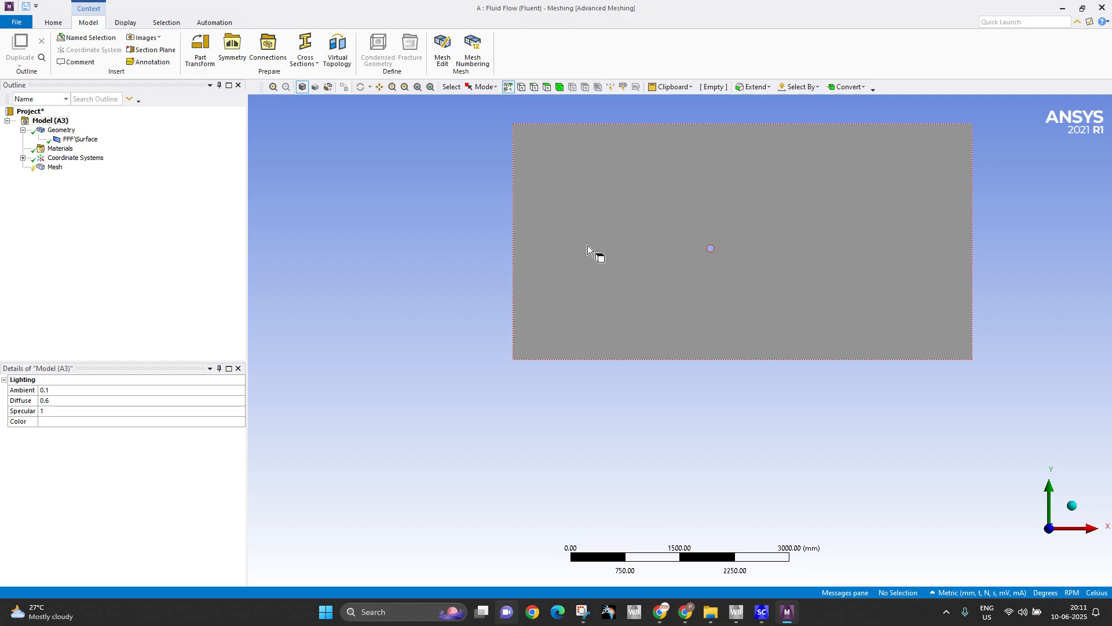
scroll(528, 331, "up", 5)
middle_click_drag(633, 234, 576, 328, "ctrl")
scroll(530, 330, "down", 1)
scroll(575, 328, "up", 1)
scroll(575, 330, "up", 1)
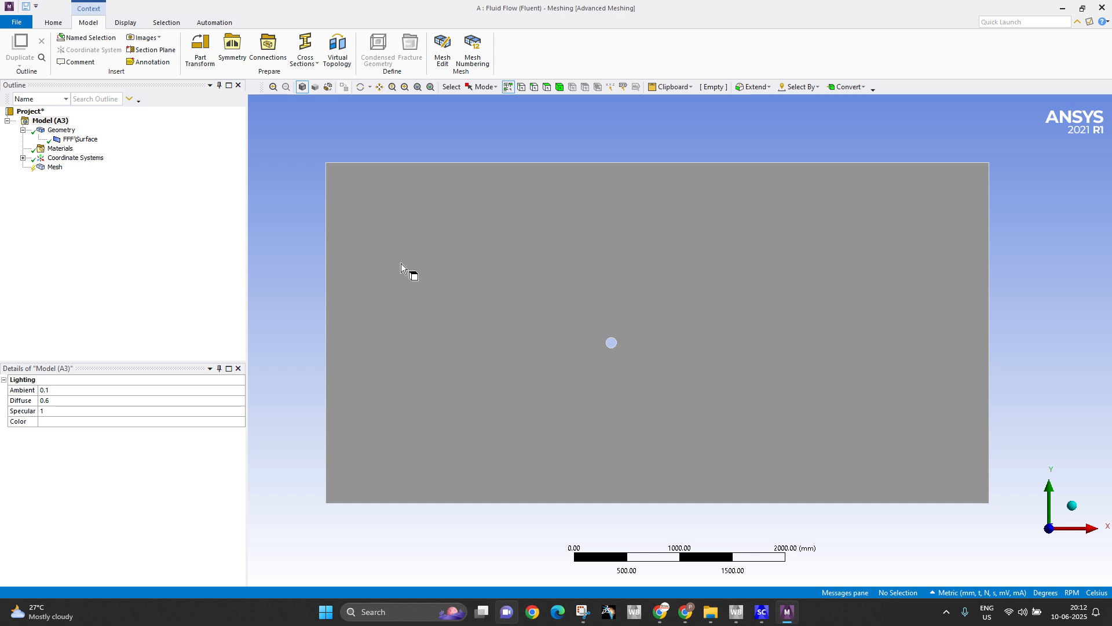
Review the available unit systems and generate the domain's mesh with the default element size
left_click(53, 168)
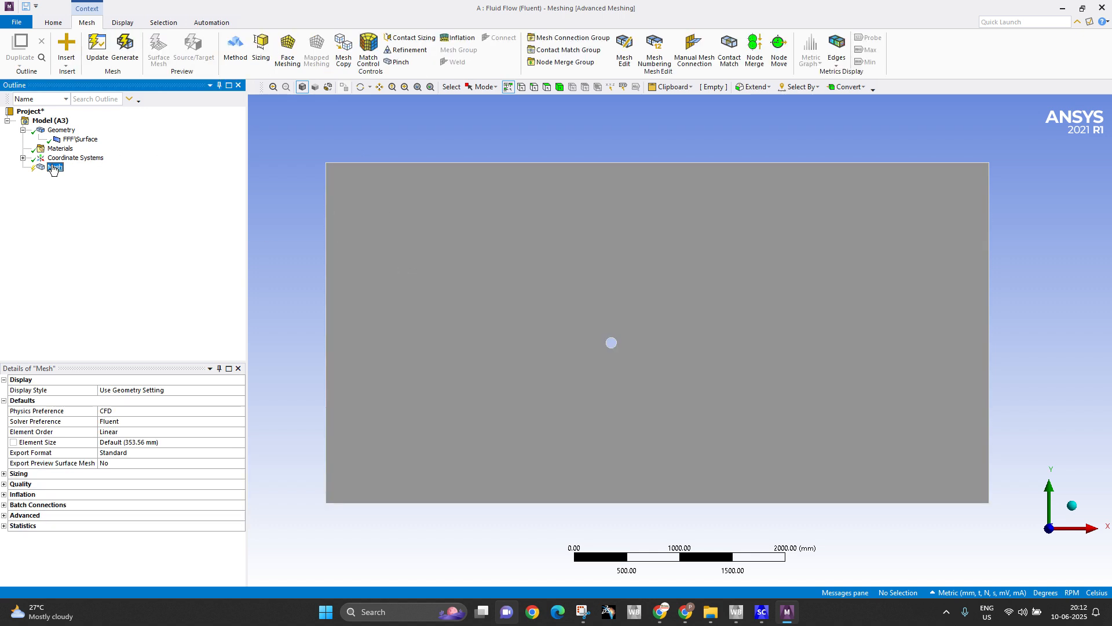
left_click(49, 443)
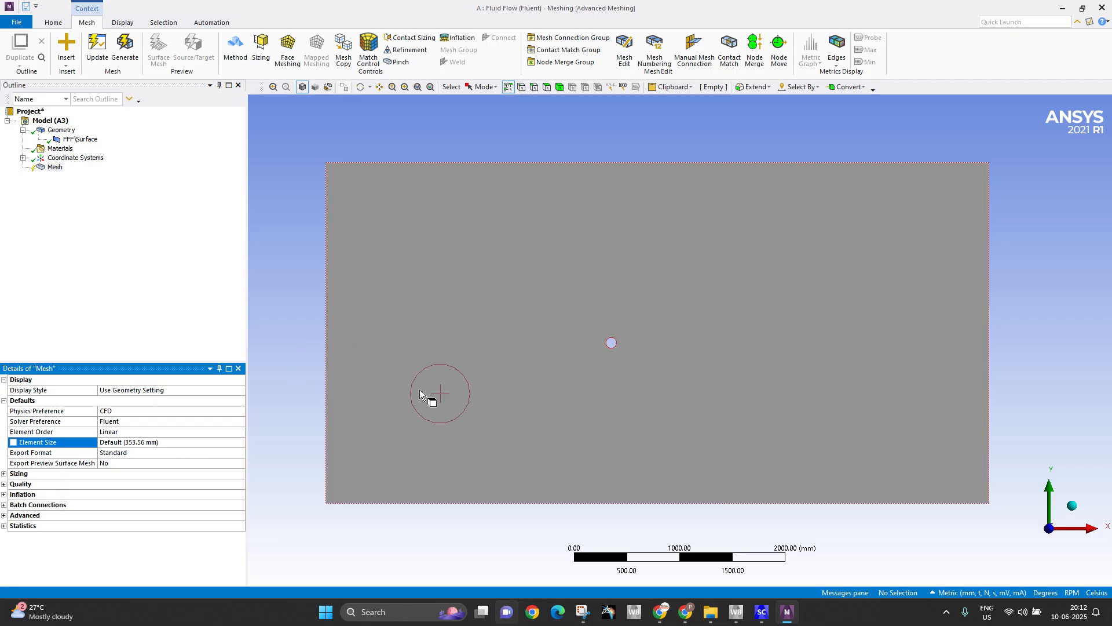
scroll(400, 219, "down", 1)
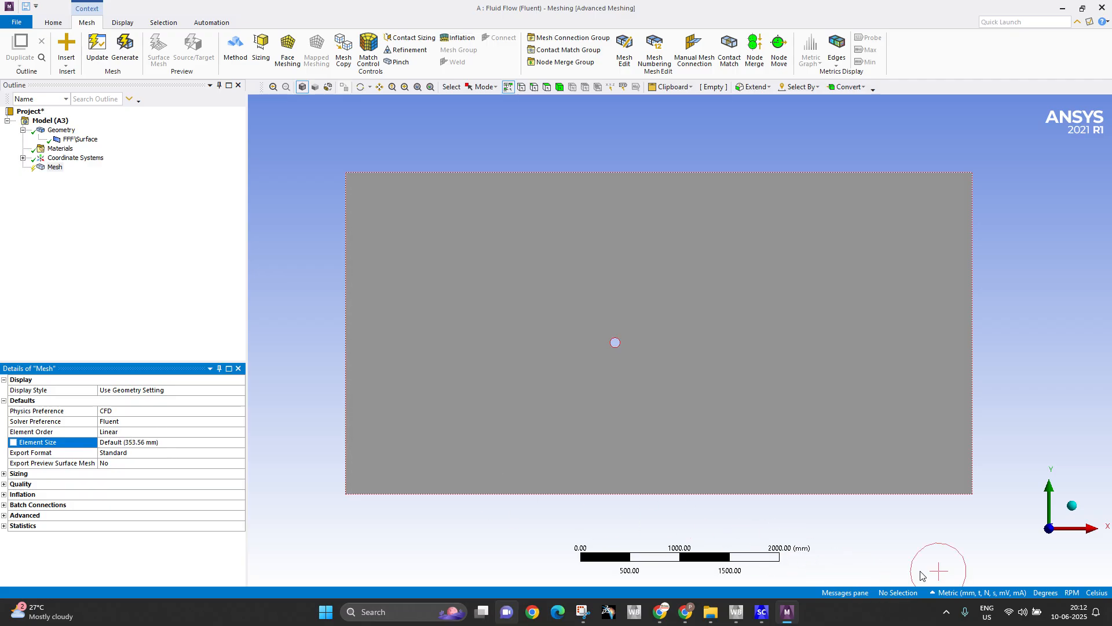
left_click(945, 593)
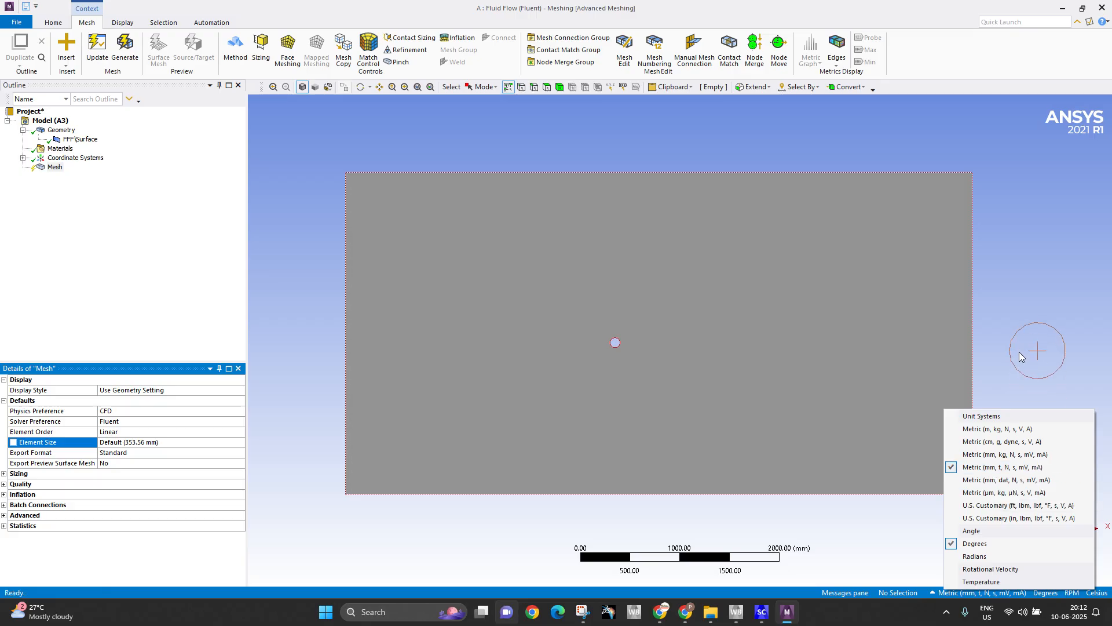
left_click(1021, 354)
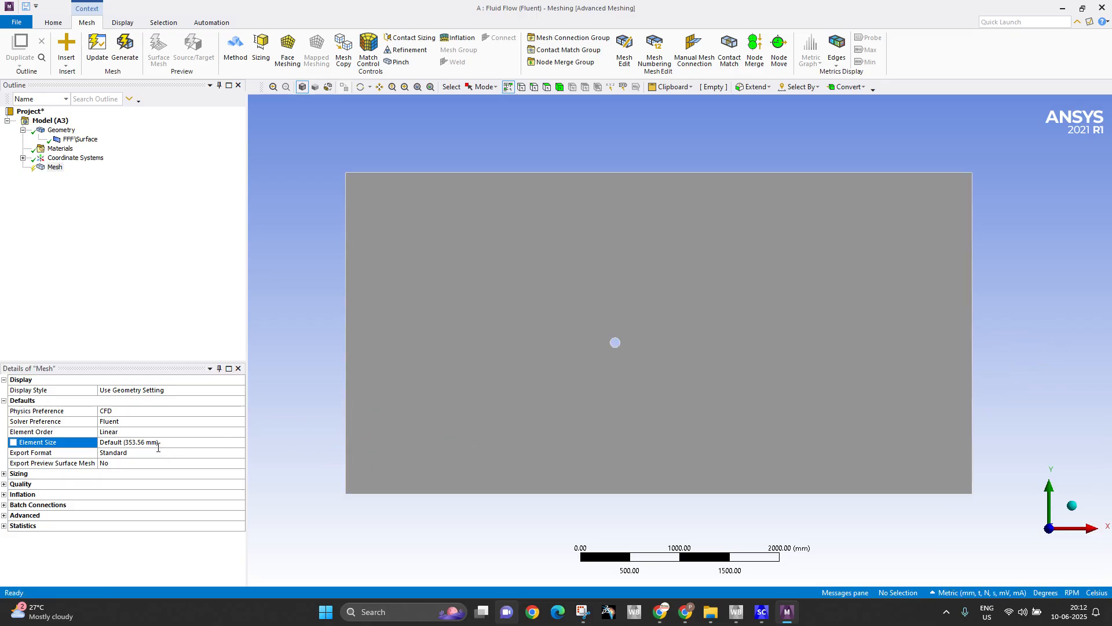
left_click(124, 48)
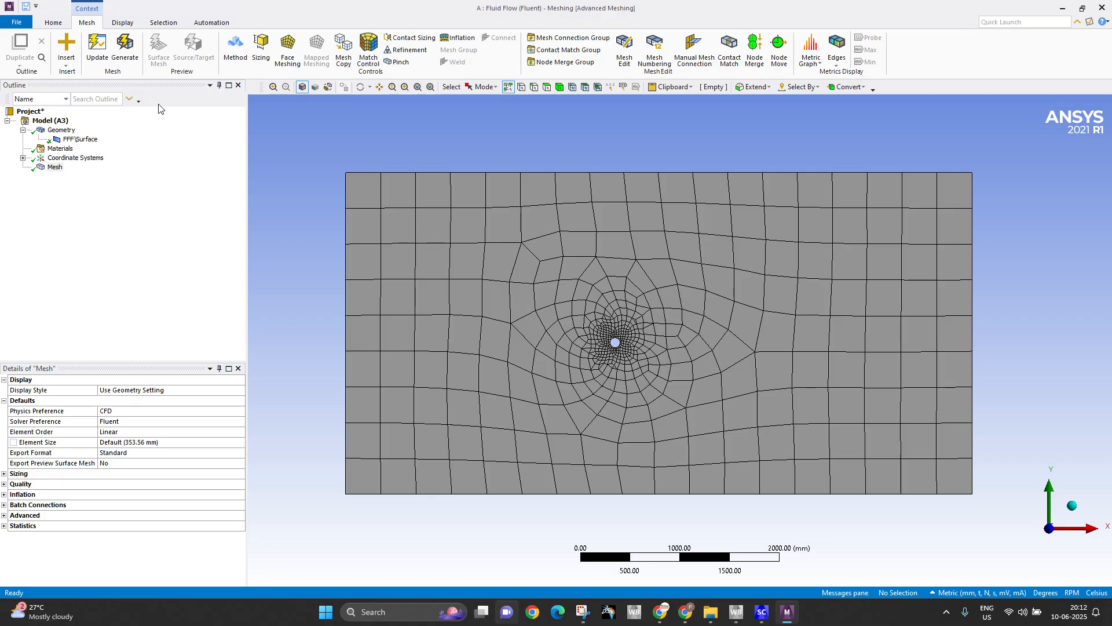
Examine the generated mesh closely around the edge of the circular hole
scroll(555, 300, "up", 1)
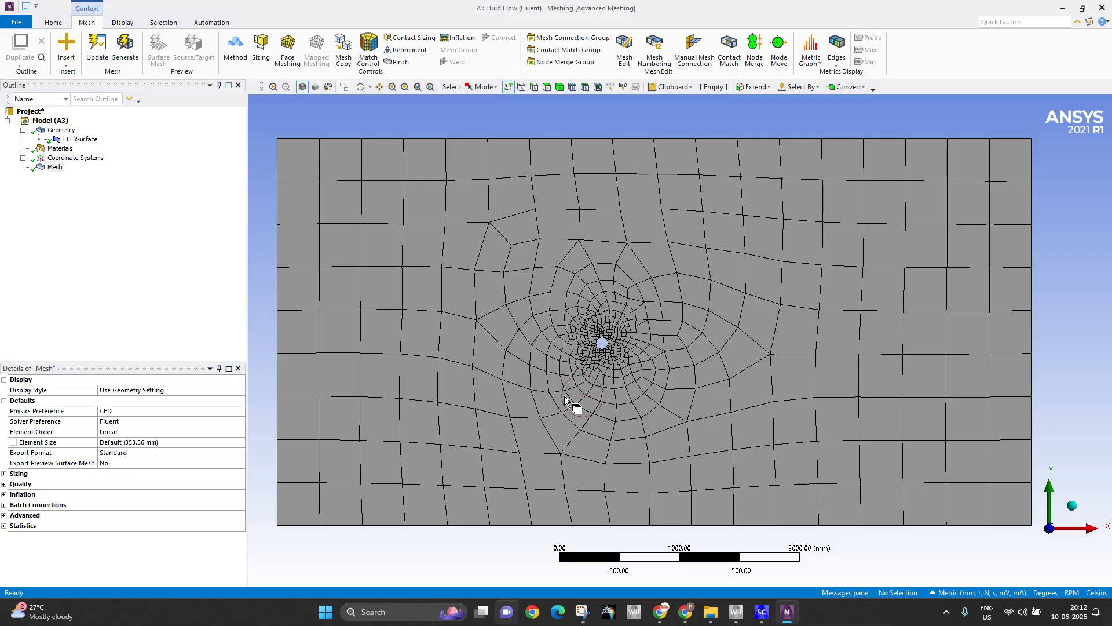
scroll(509, 319, "up", 5)
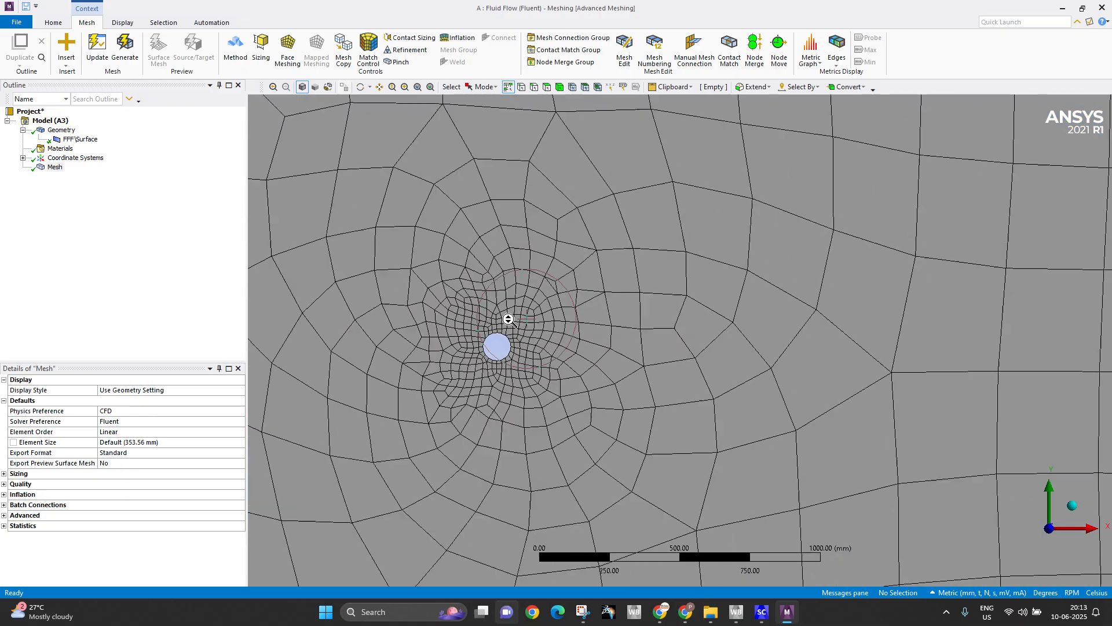
left_click_drag(478, 327, 773, 315)
scroll(756, 323, "up", 7)
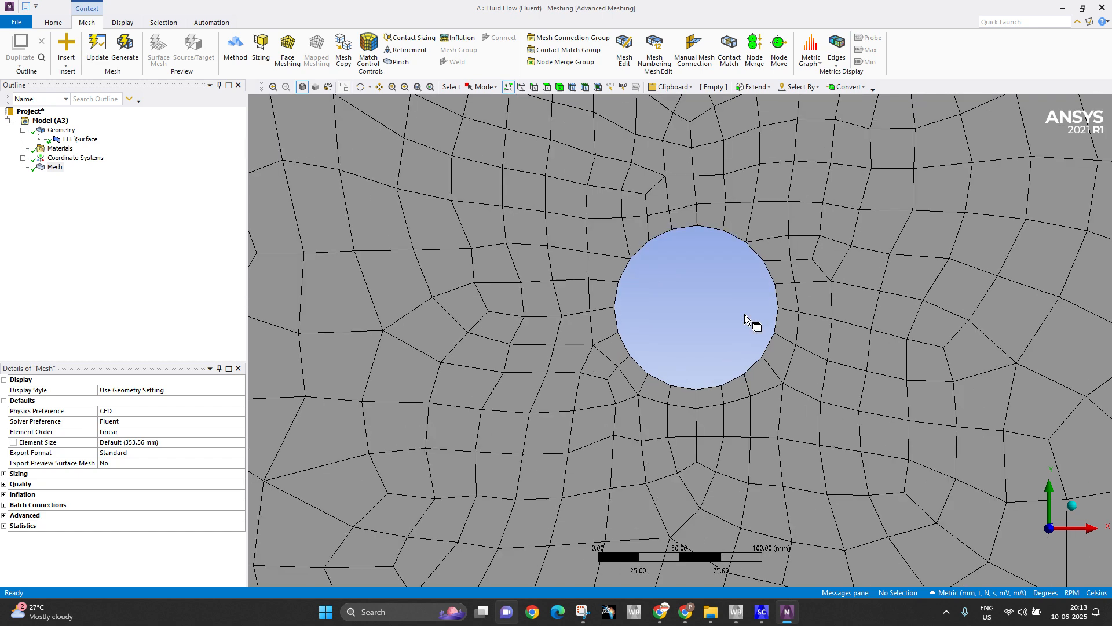
middle_click_drag(679, 356, 661, 374, "ctrl")
scroll(659, 374, "up", 2)
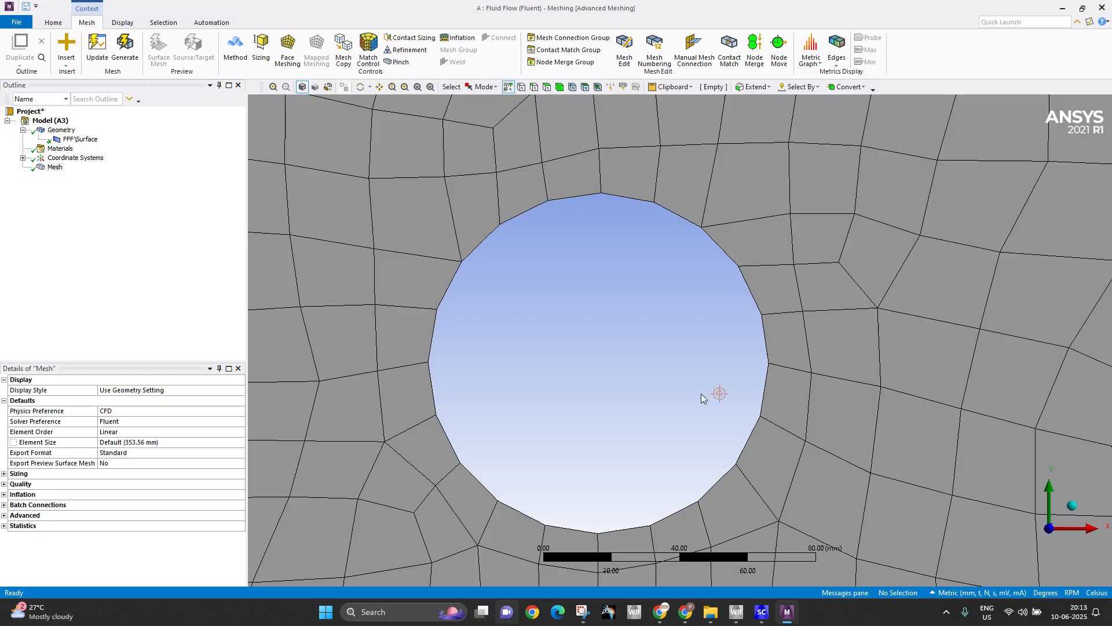
scroll(764, 356, "up", 1)
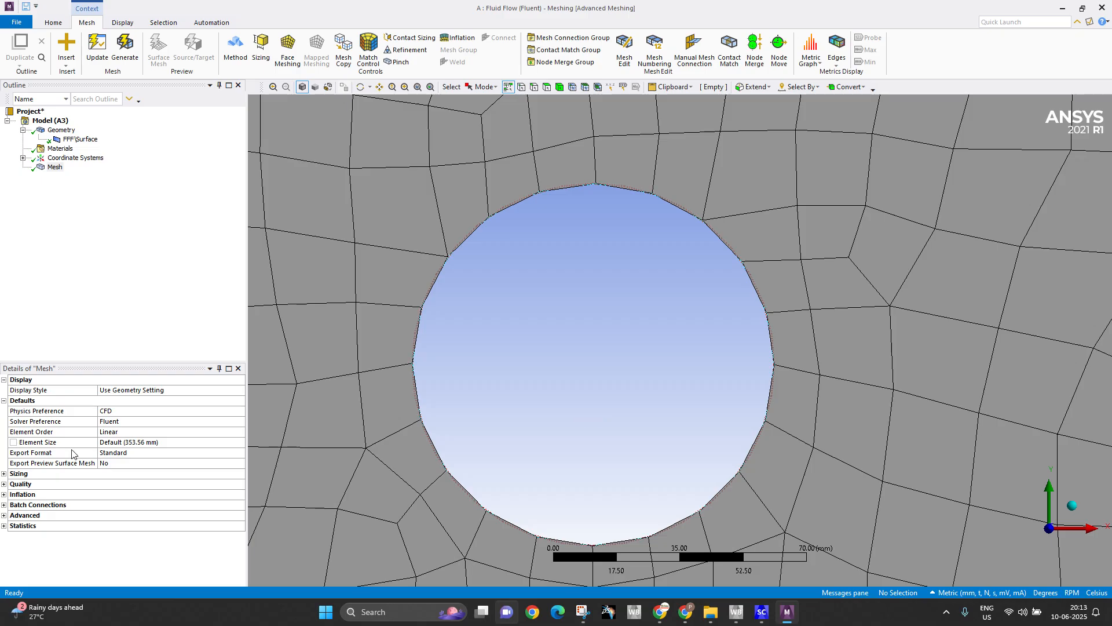
Set the global mesh element size to 150 mm and regenerate the mesh
left_click(137, 442)
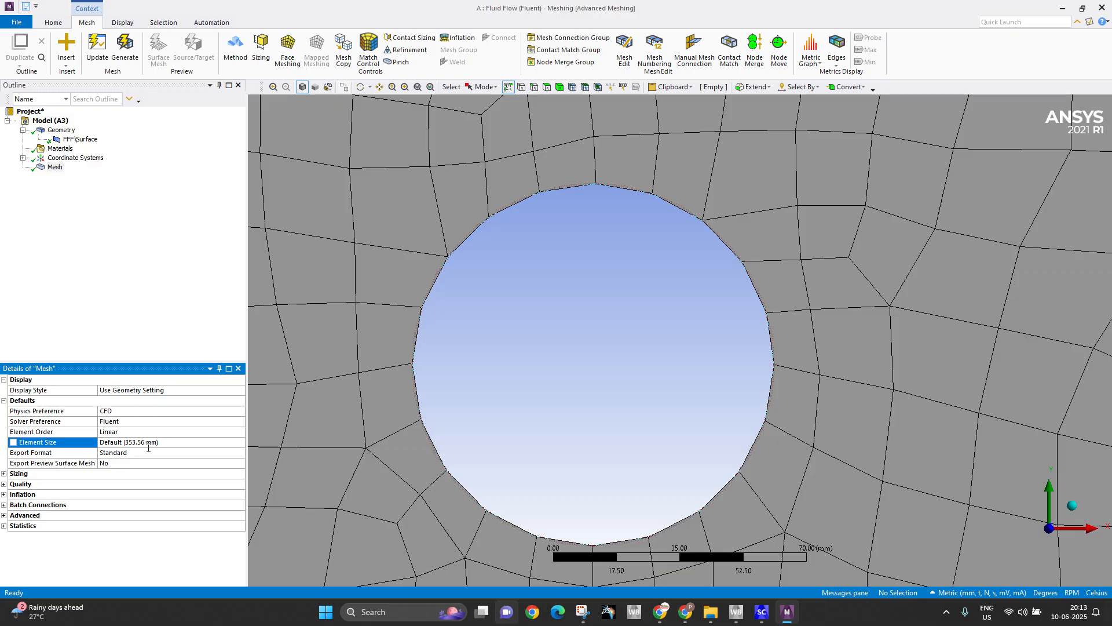
left_click(148, 442)
type("150")
left_click(125, 50)
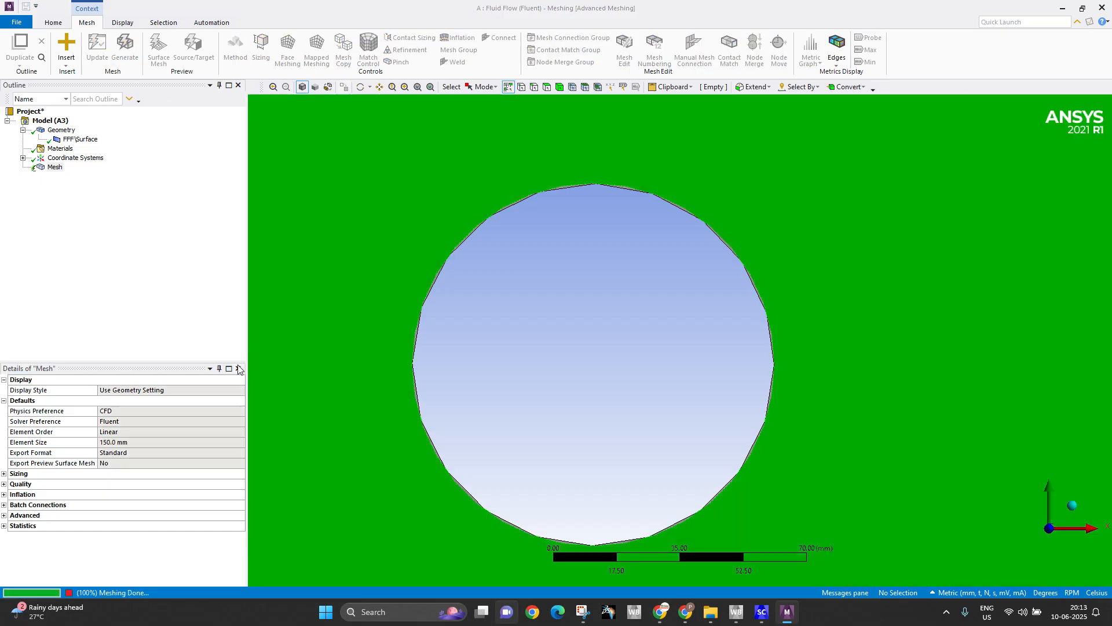
scroll(557, 402, "down", 5)
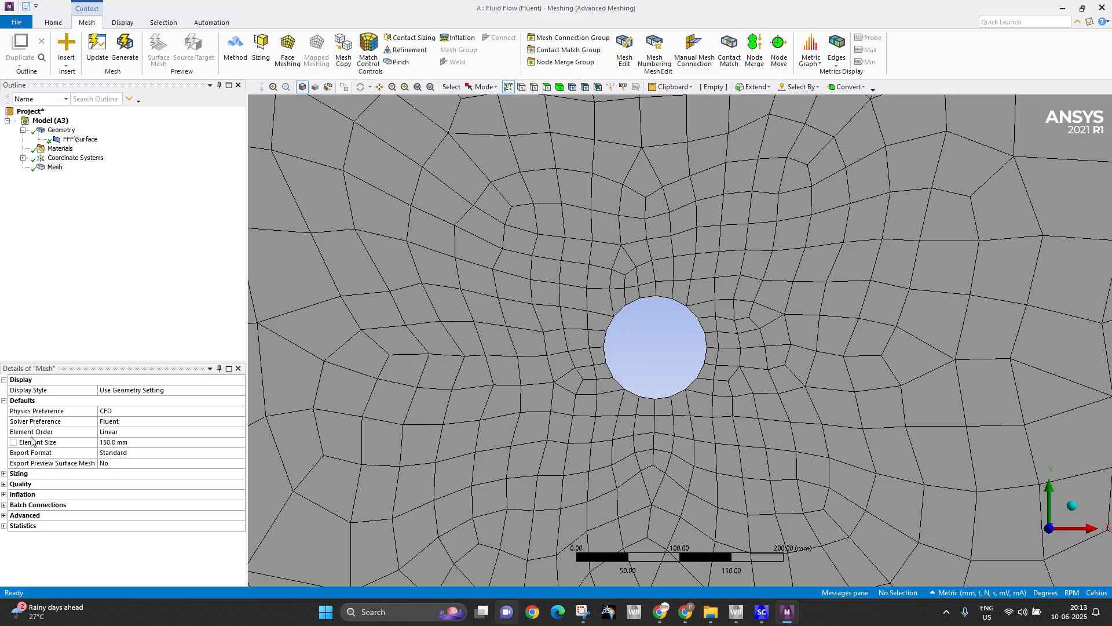
Set the global element size to 75 mm, regenerate the mesh and inspect it around the hole
left_click(127, 442)
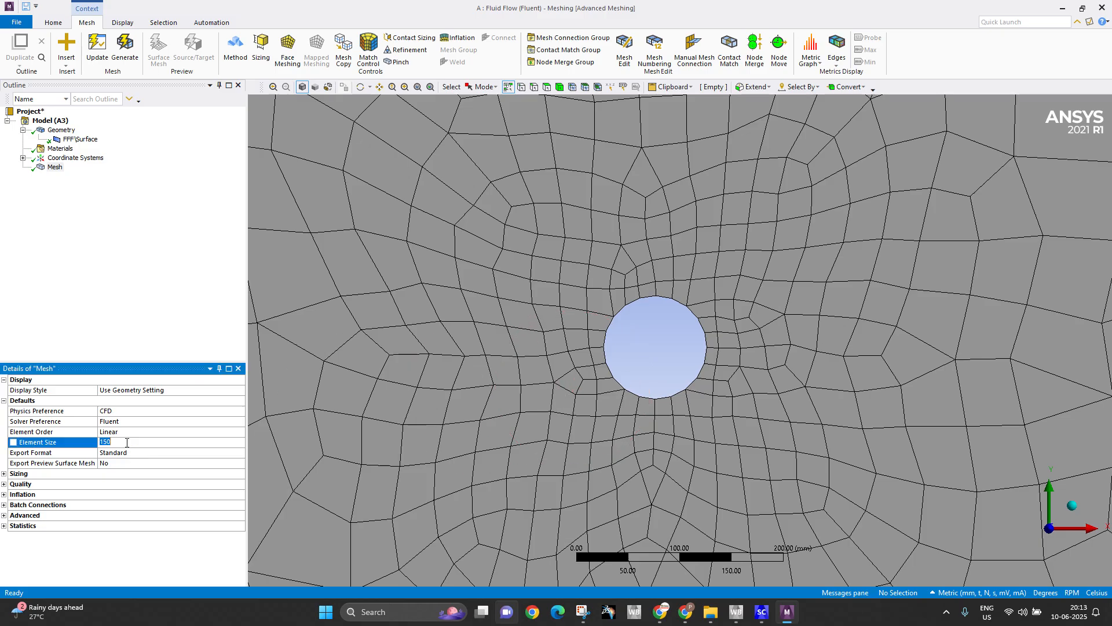
type("75")
left_click(124, 49)
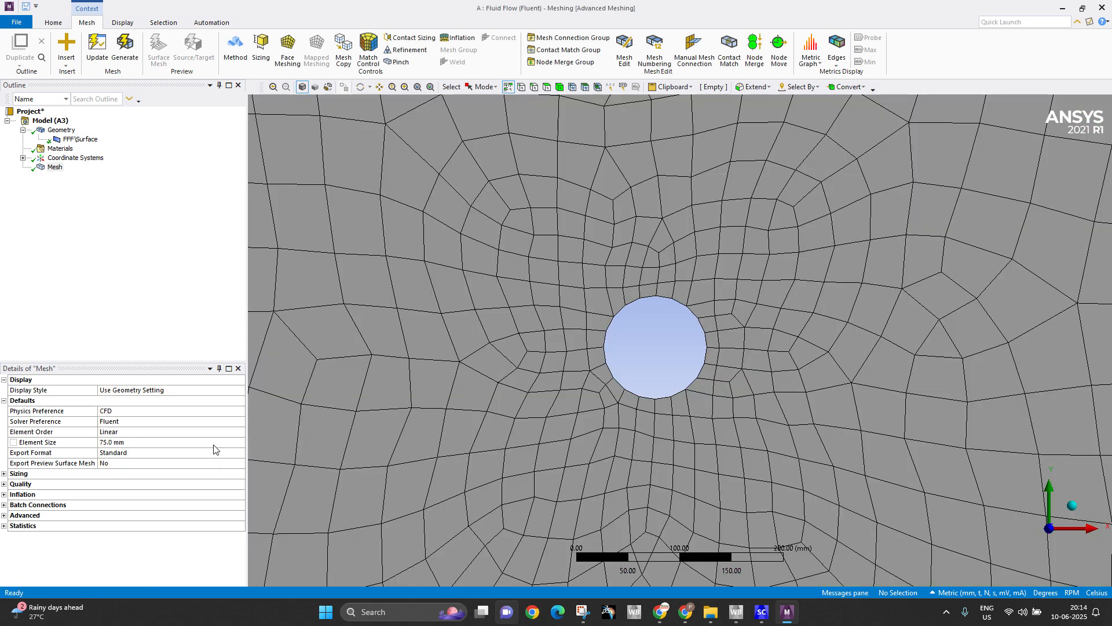
scroll(461, 401, "down", 10)
scroll(461, 404, "down", 3)
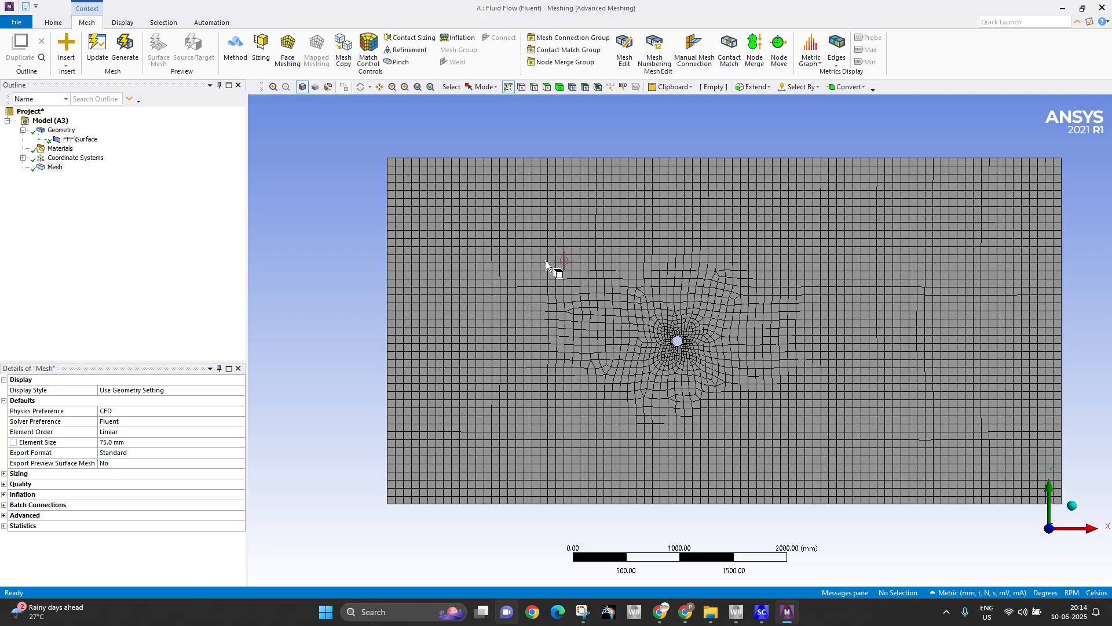
scroll(677, 342, "up", 2)
scroll(676, 343, "up", 2)
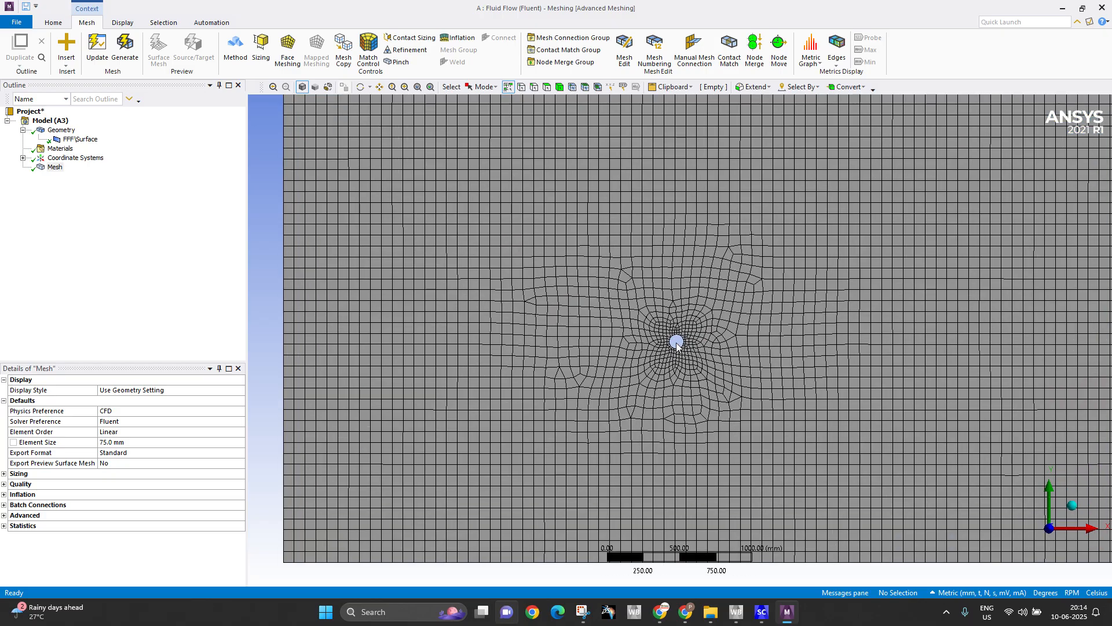
scroll(676, 344, "up", 1)
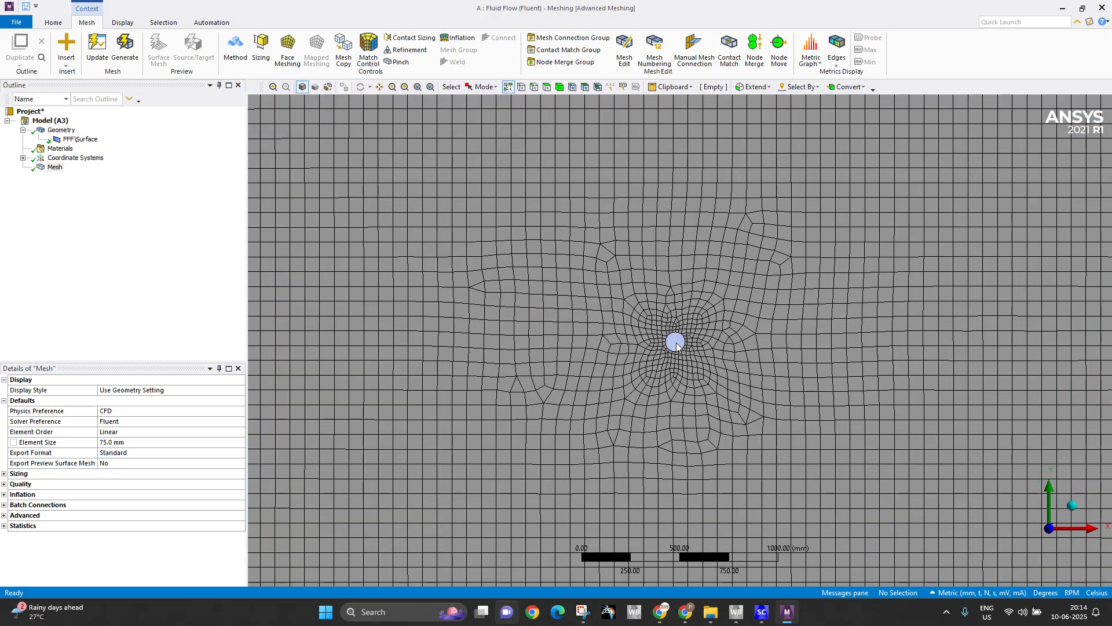
Try the face, edge and vertex selection filters on the rectangular domain and clear the selection
scroll(672, 347, "down", 3)
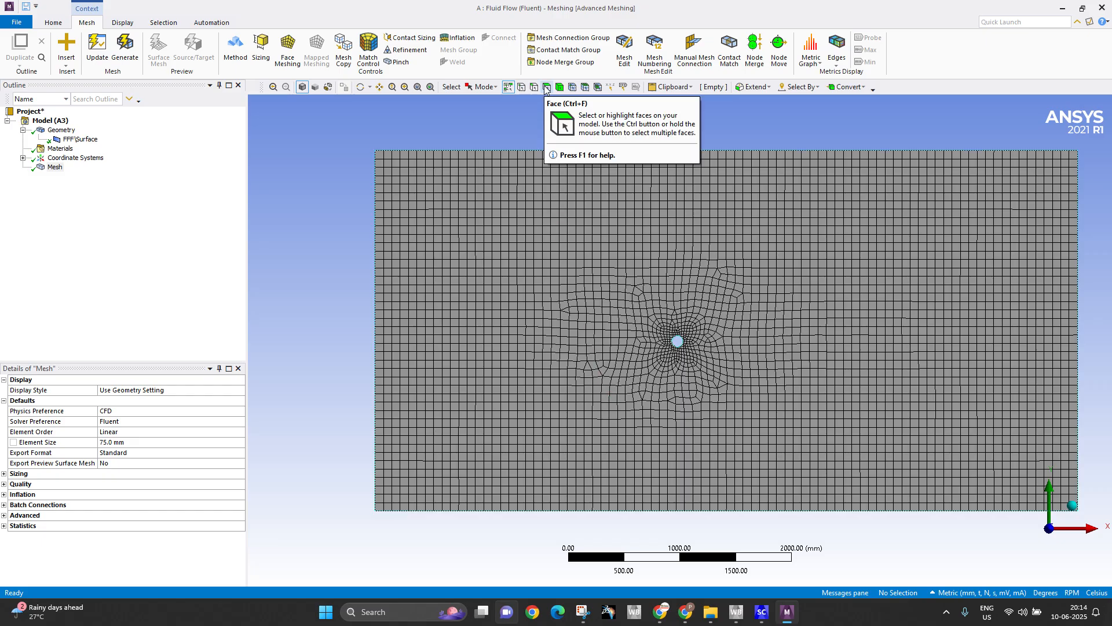
left_click(542, 165)
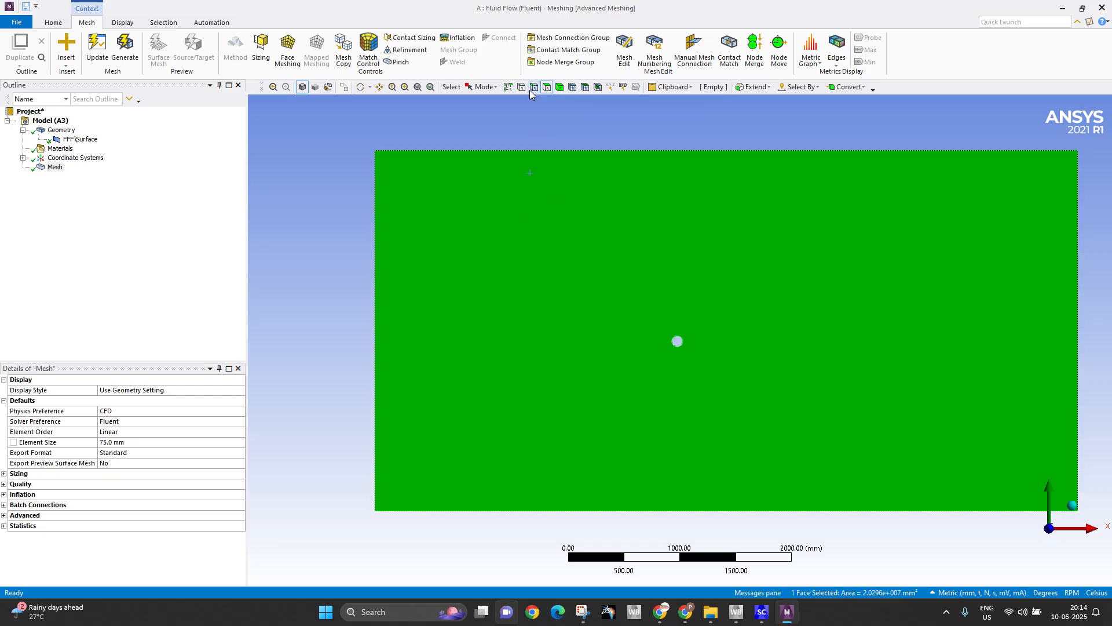
left_click(530, 141)
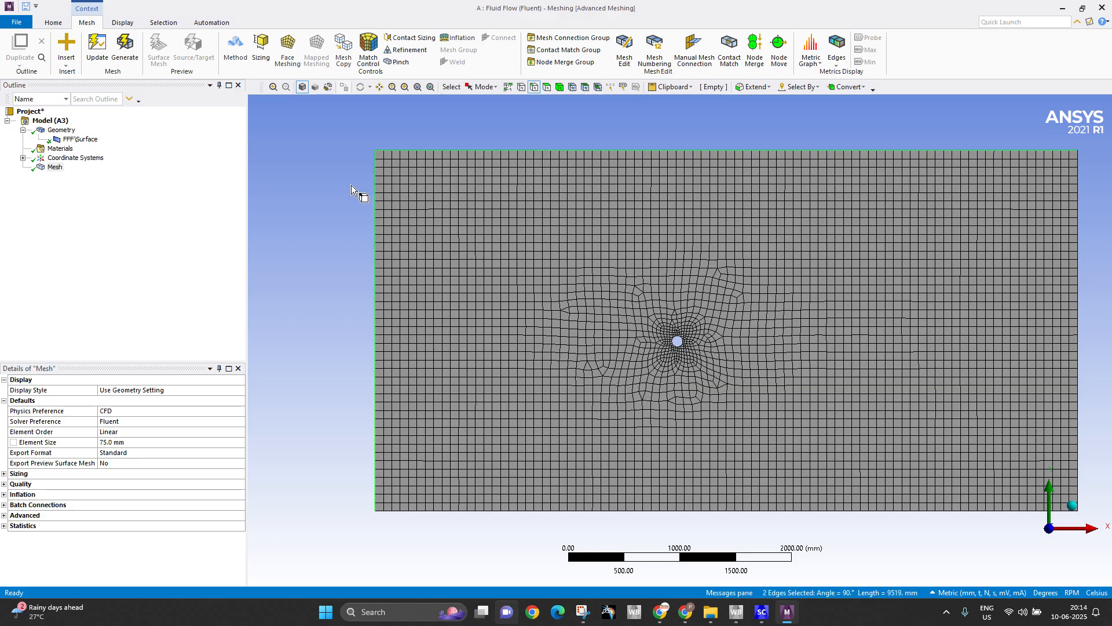
left_click(394, 153)
left_click(578, 107)
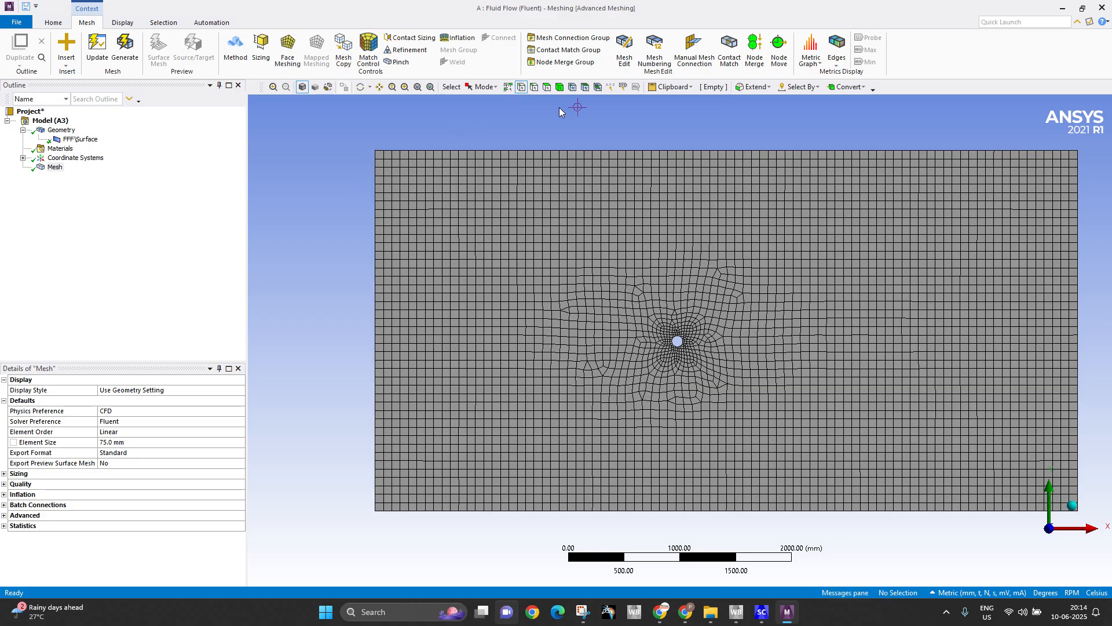
Add a Face Meshing control to the rectangular domain face and regenerate the mesh
left_click(549, 86)
left_click(497, 212)
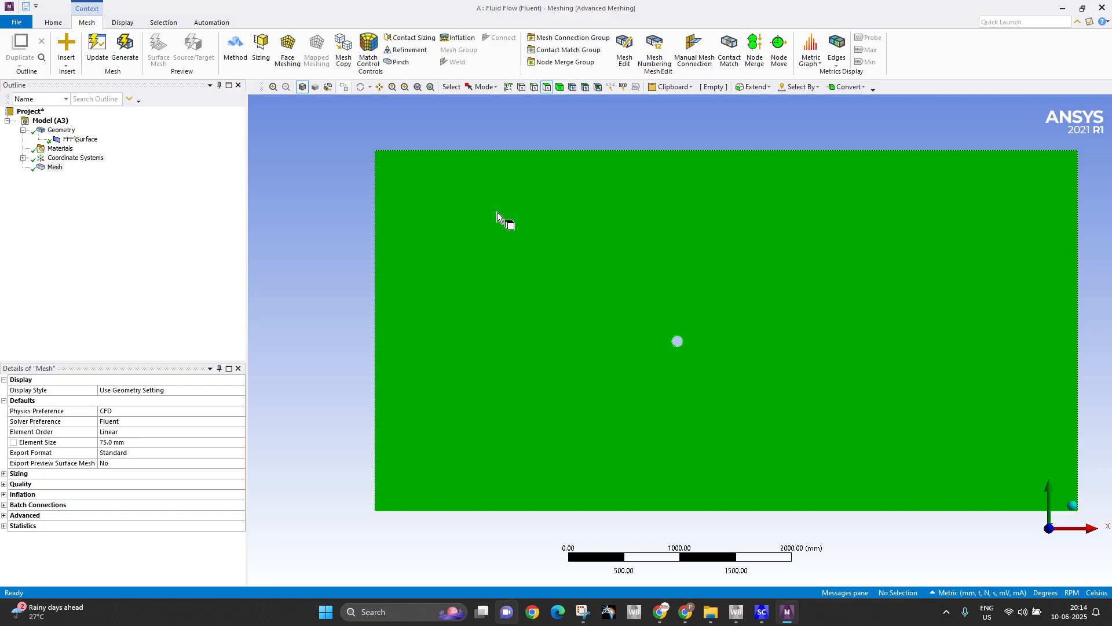
right_click(470, 271)
mouse_move(489, 278)
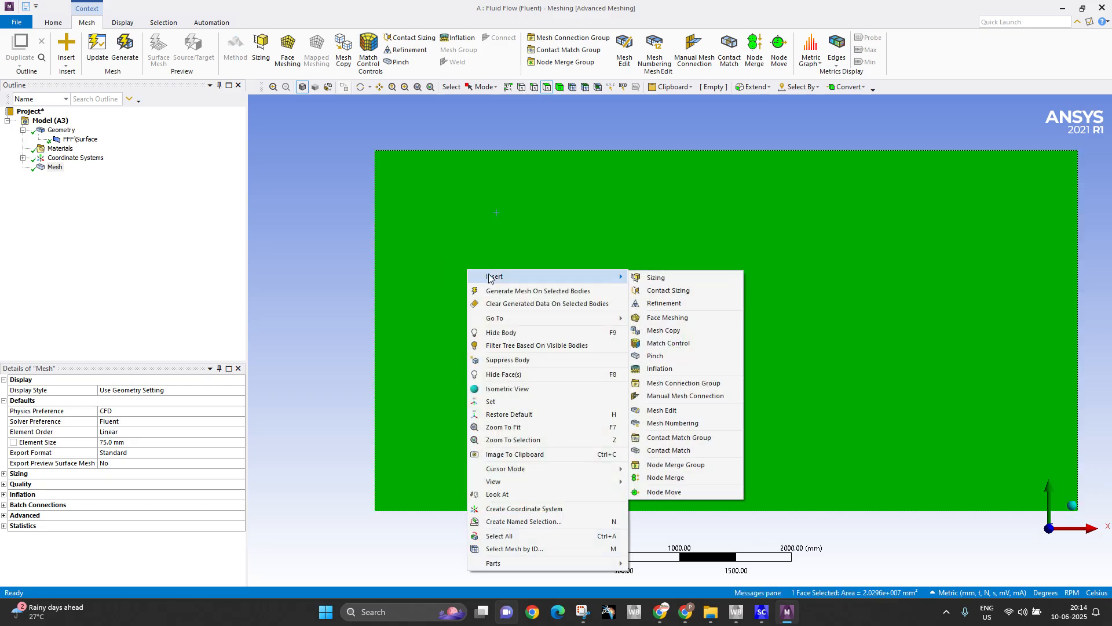
left_click(656, 320)
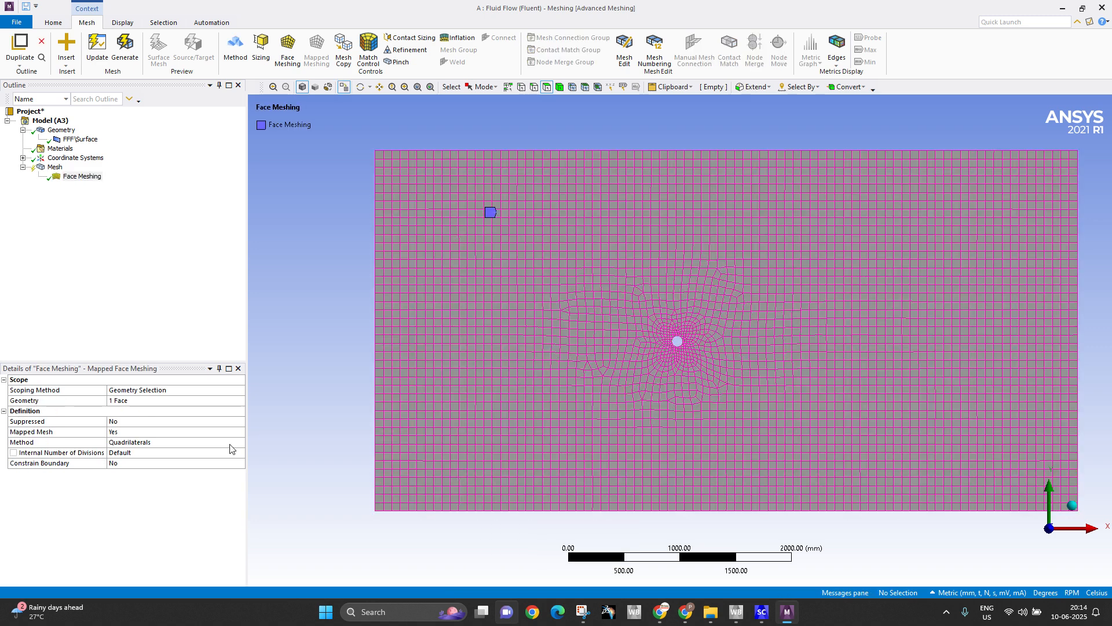
left_click(125, 50)
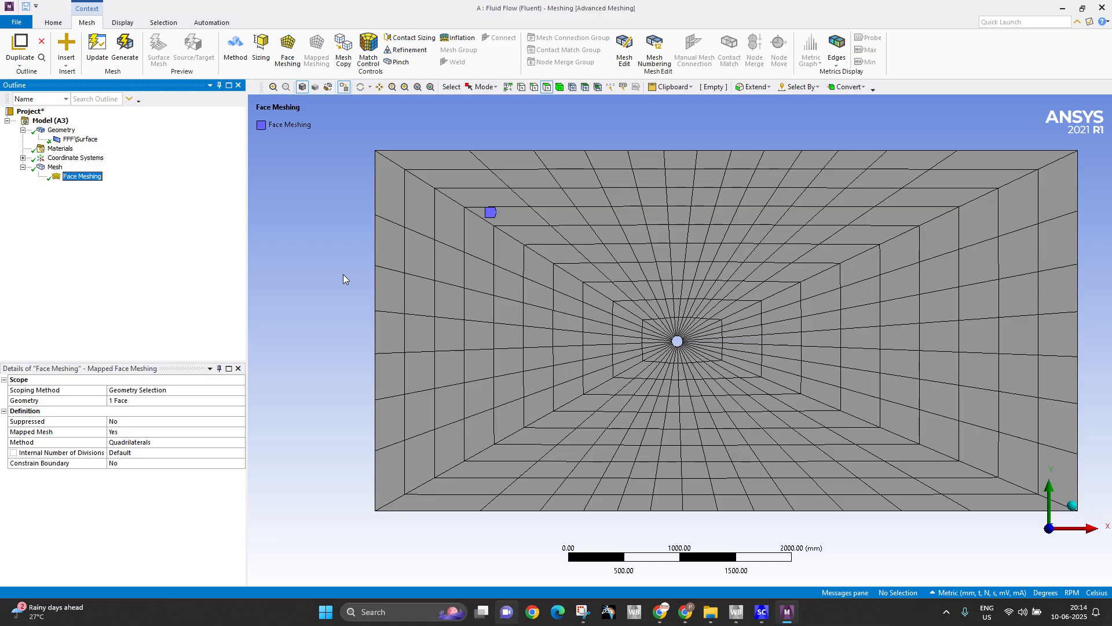
Set the global element size to 30 mm, regenerate the mapped mesh and inspect it near the hole
scroll(664, 339, "up", 2)
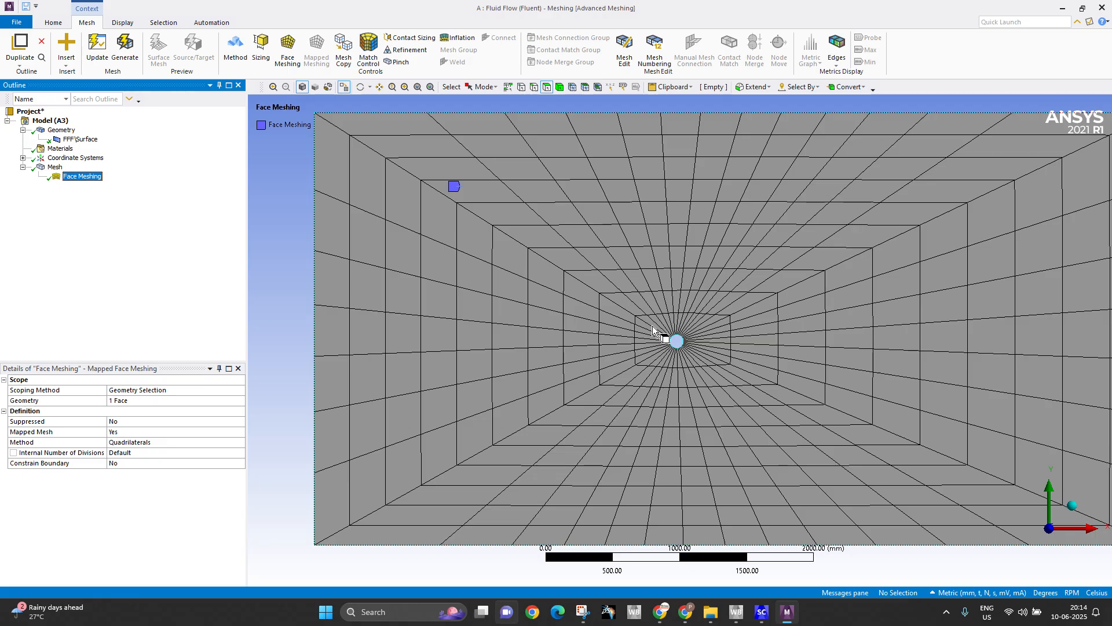
left_click(55, 166)
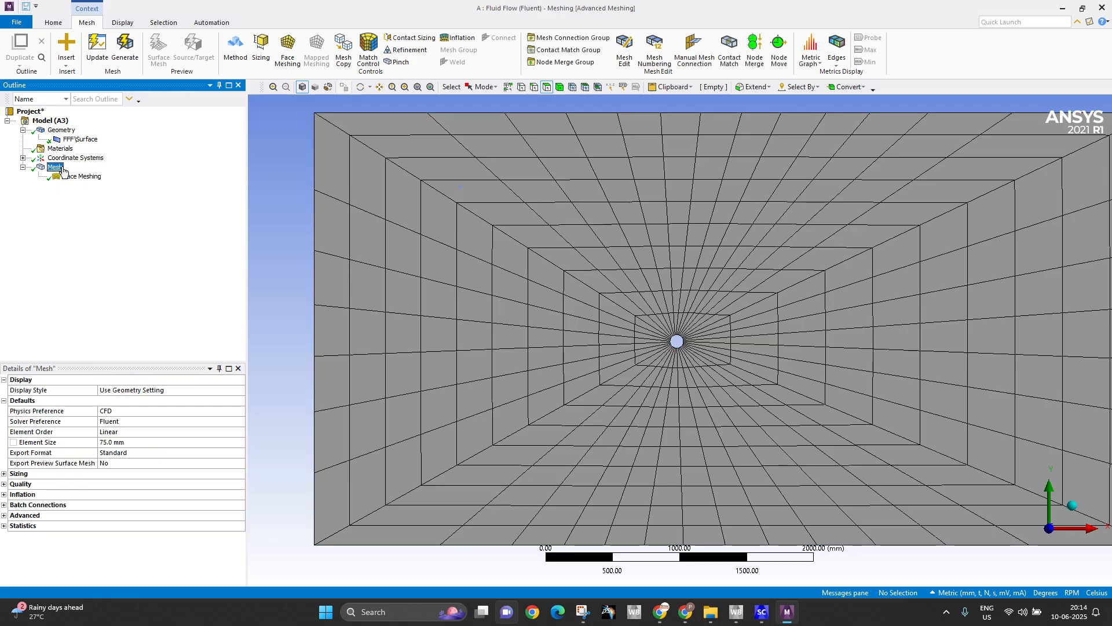
left_click(137, 454)
left_click(135, 443)
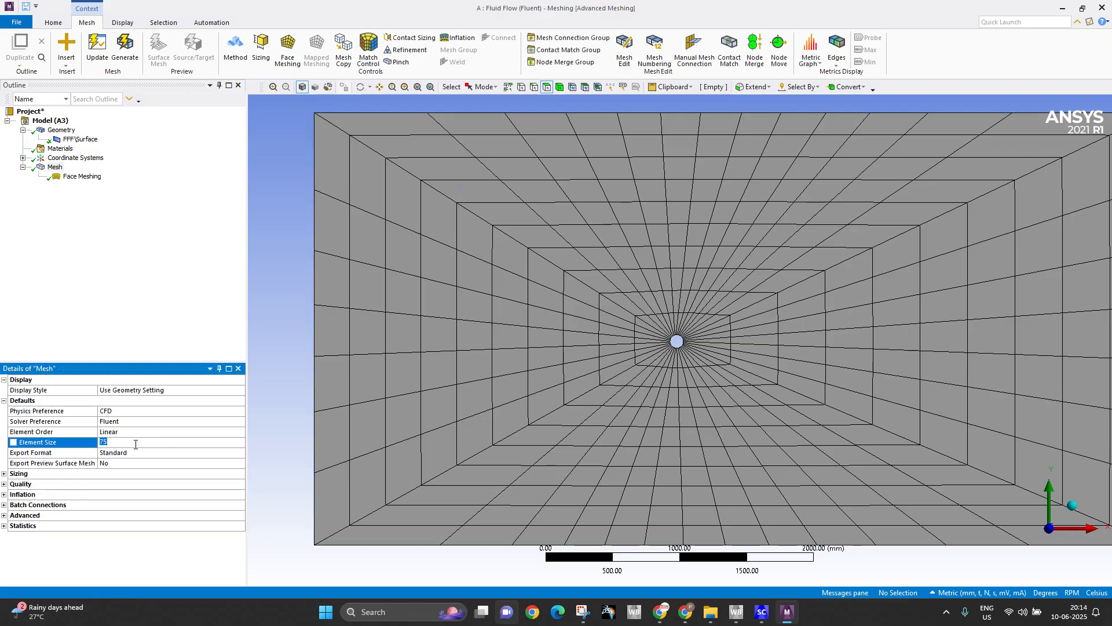
key("BackSpace")
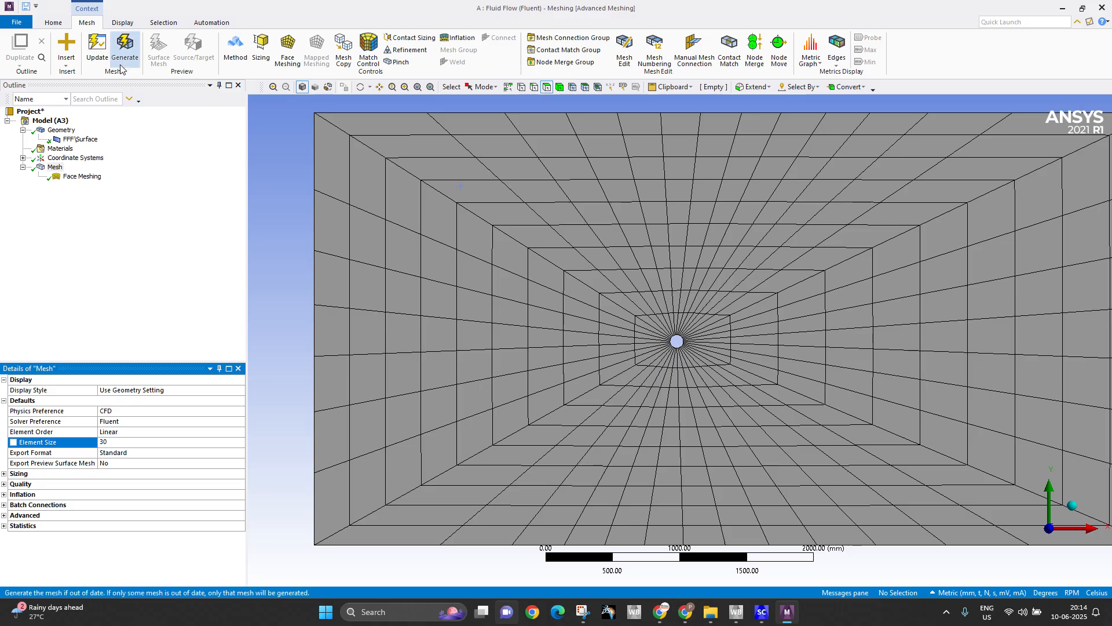
left_click(122, 42)
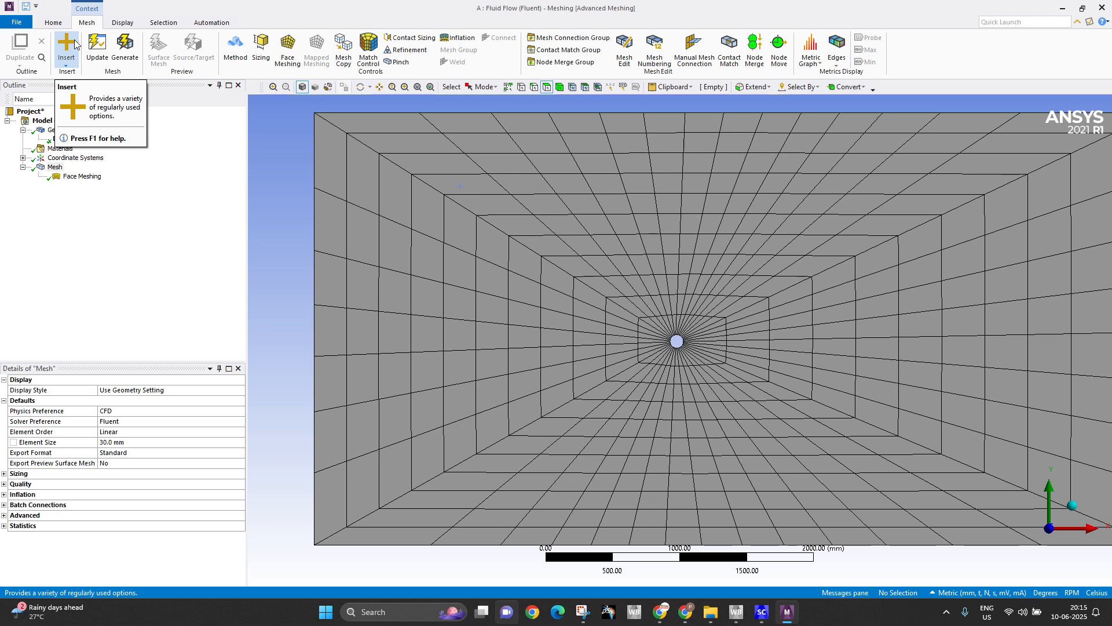
scroll(663, 346, "up", 5)
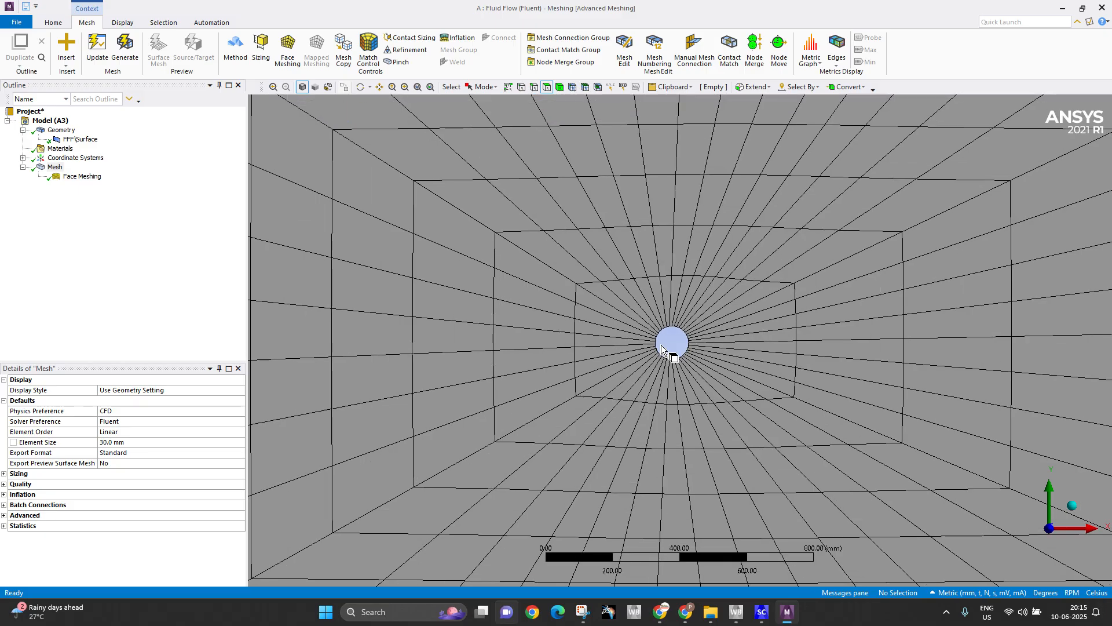
Set the global element size to 15 mm, regenerate the mapped mesh and inspect it around the hole and across the domain
scroll(661, 345, "up", 10)
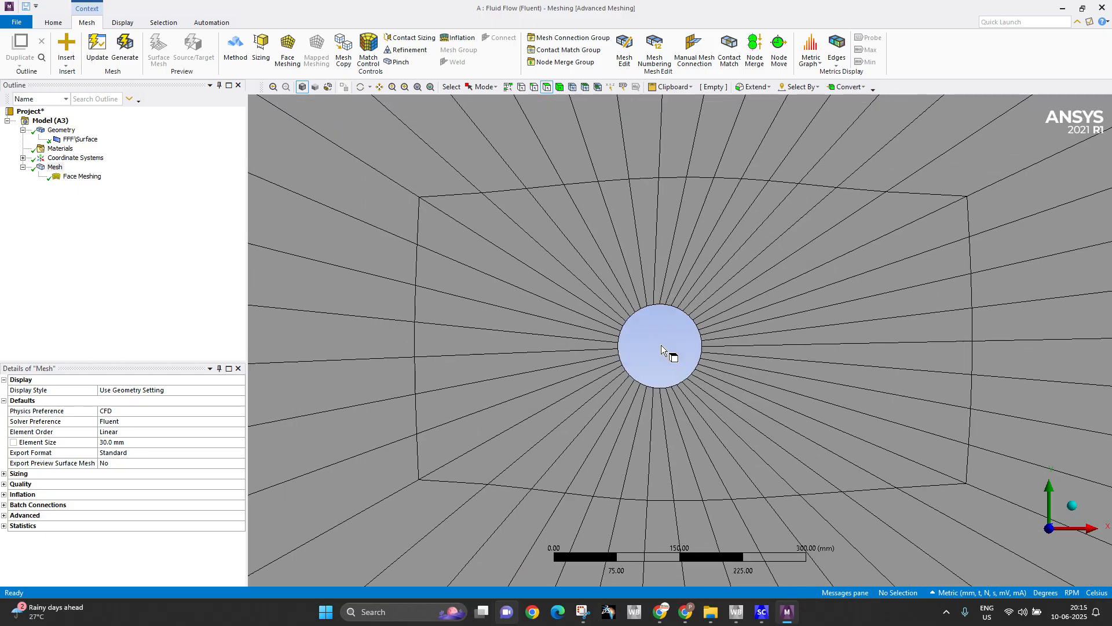
left_click(174, 442)
type("15")
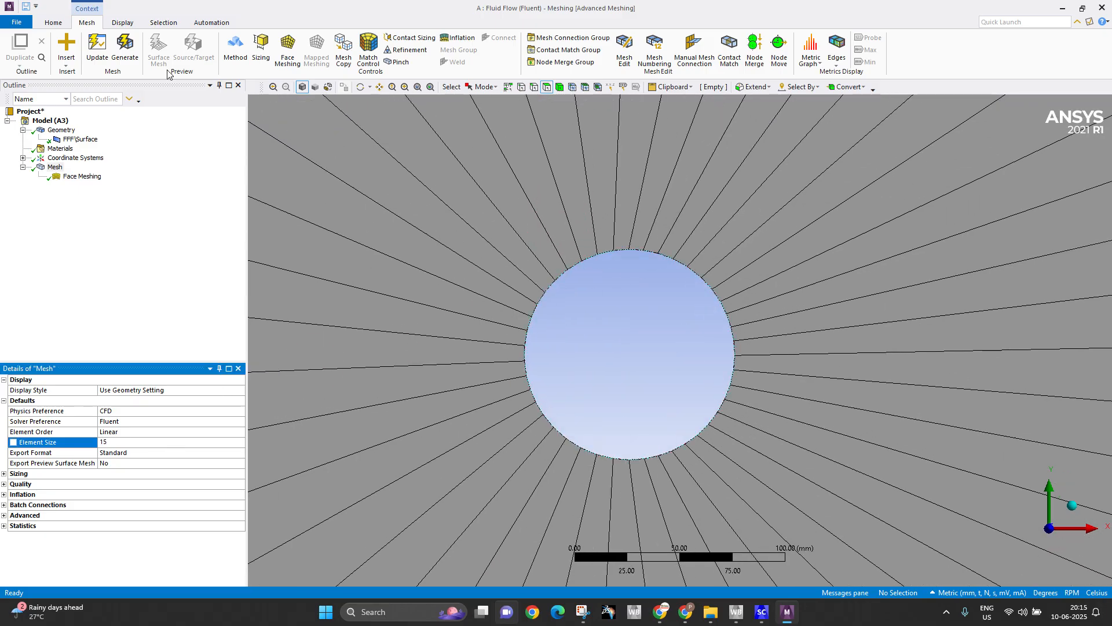
left_click(132, 61)
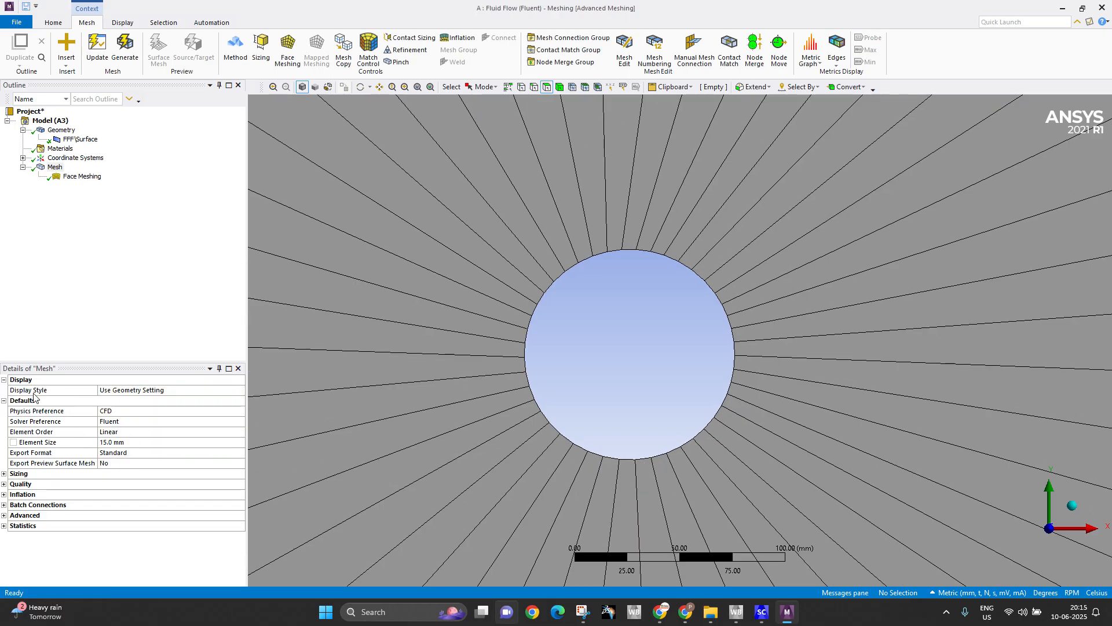
scroll(557, 390, "down", 10)
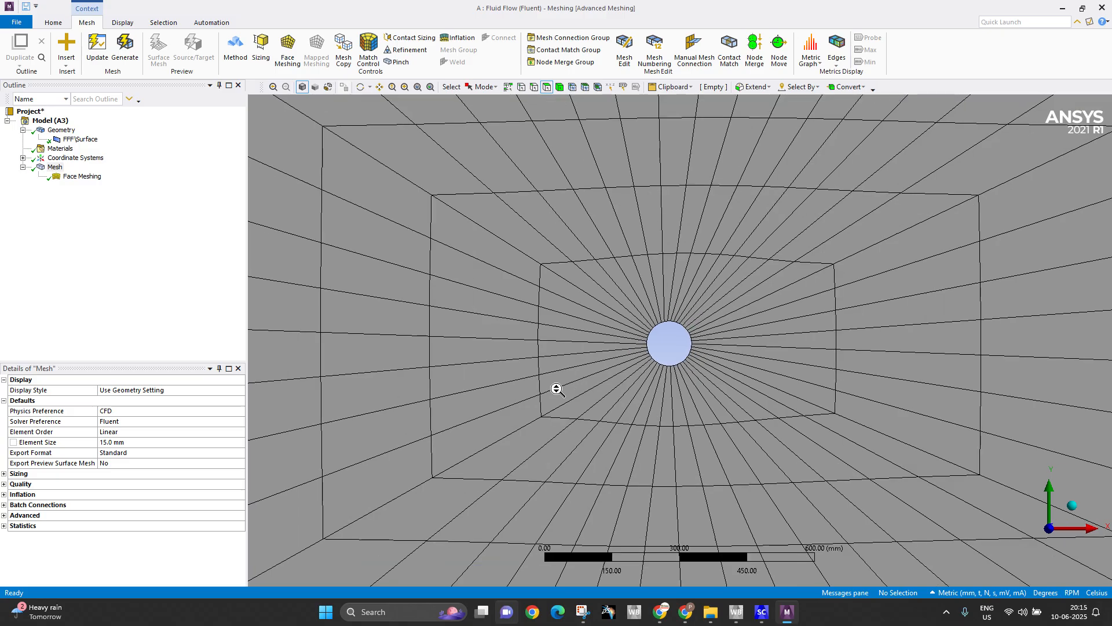
scroll(557, 390, "down", 6)
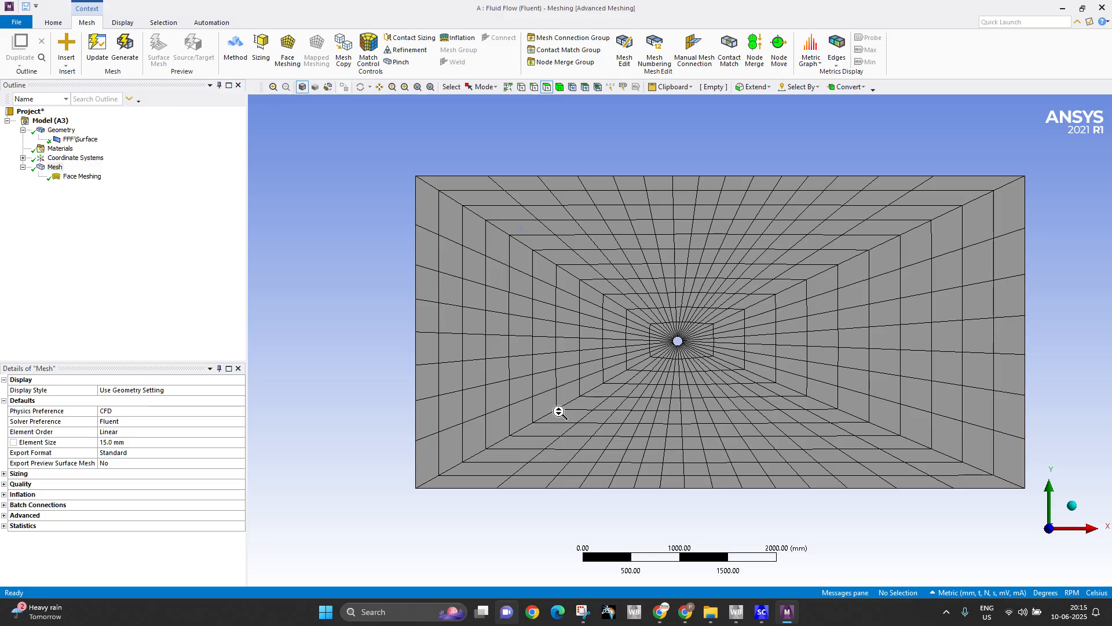
left_click(55, 167)
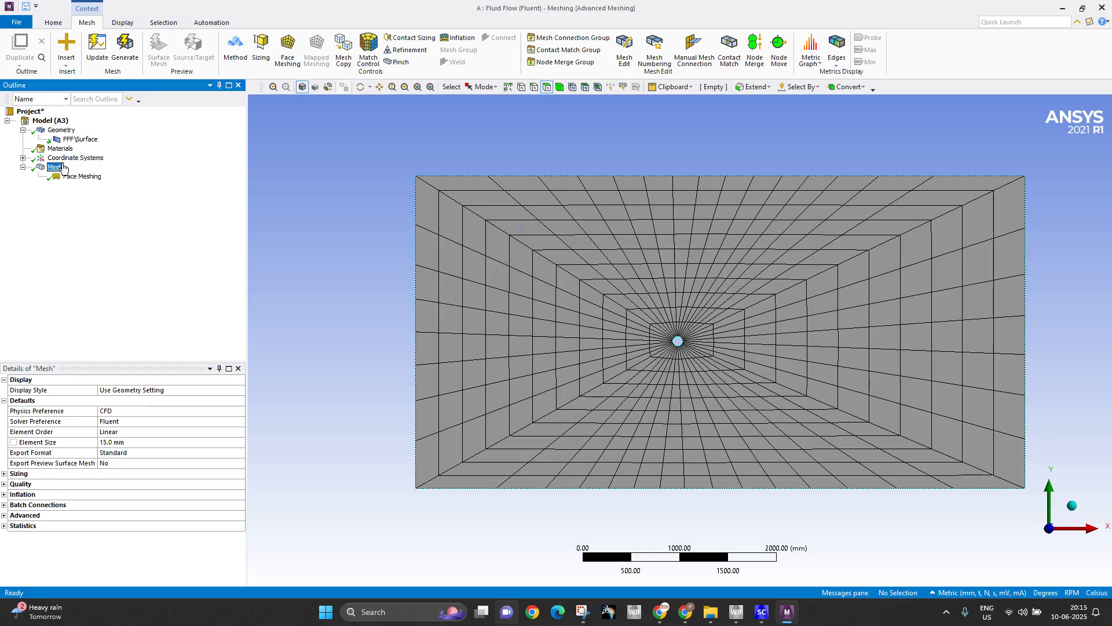
right_click(61, 167)
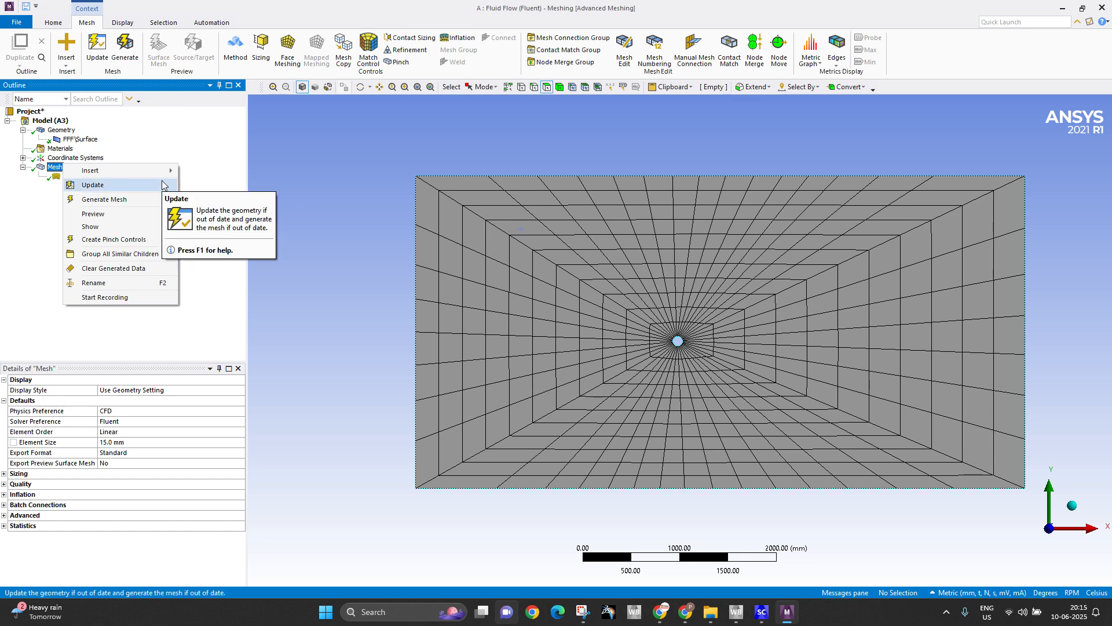
mouse_move(164, 171)
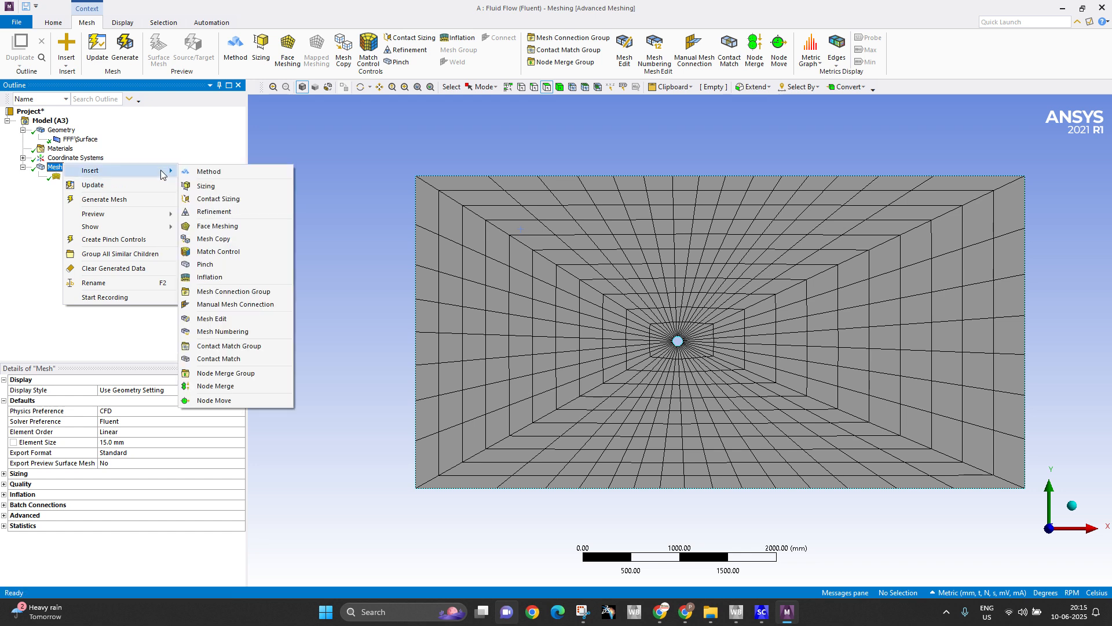
left_click(336, 248)
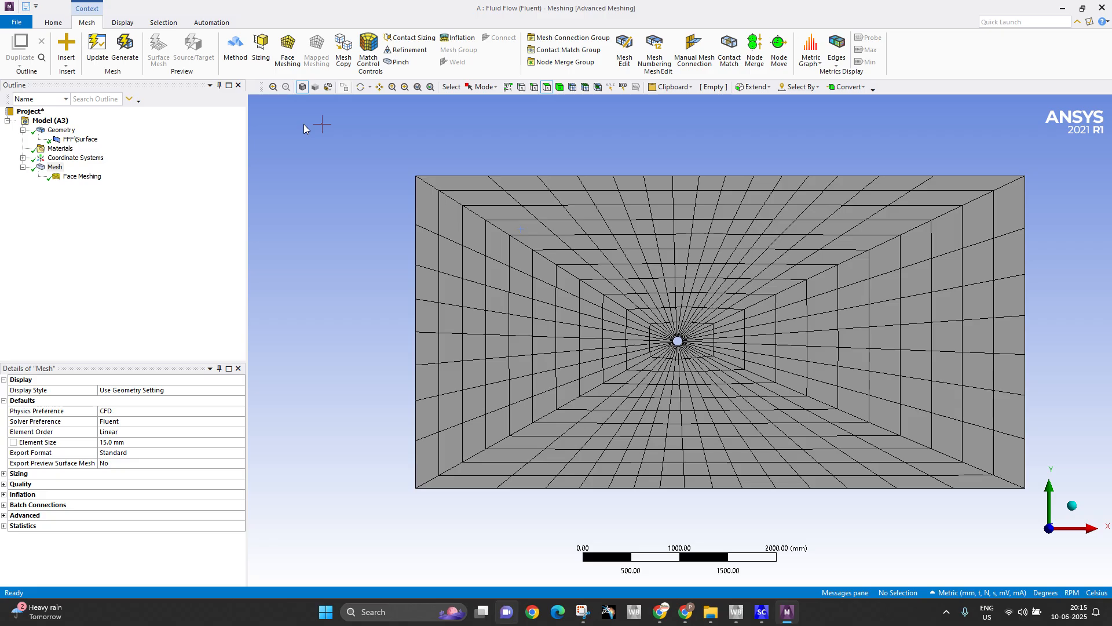
Select the four outer edges of the rectangular domain and create a named selection called farfield from them
left_click(417, 220)
left_click(567, 127)
left_click(535, 87)
left_click(417, 258)
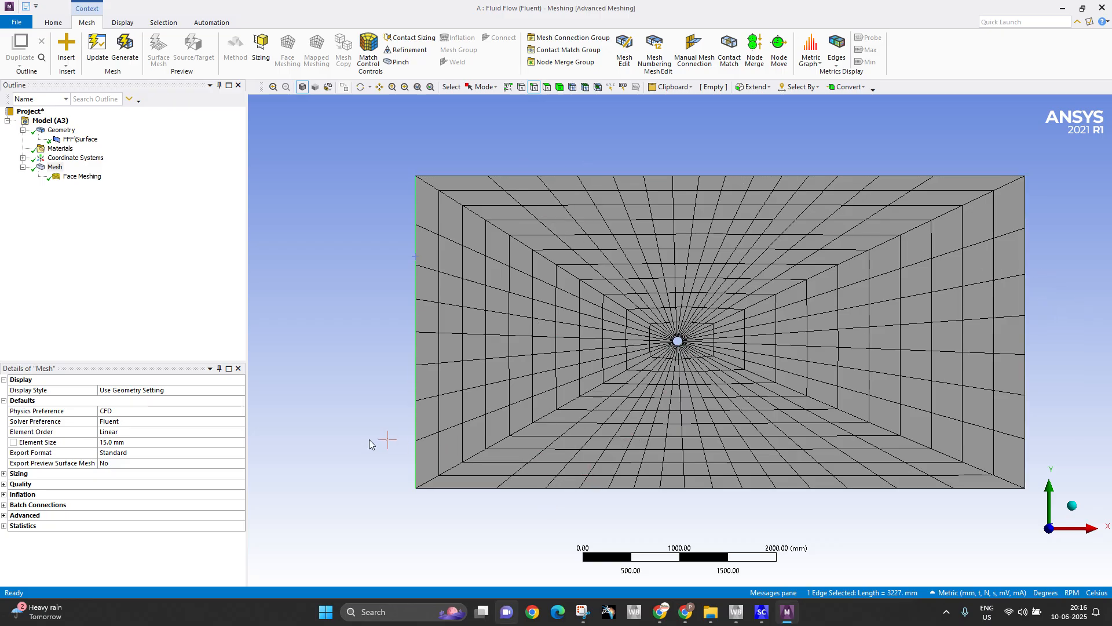
mouse_move(660, 612)
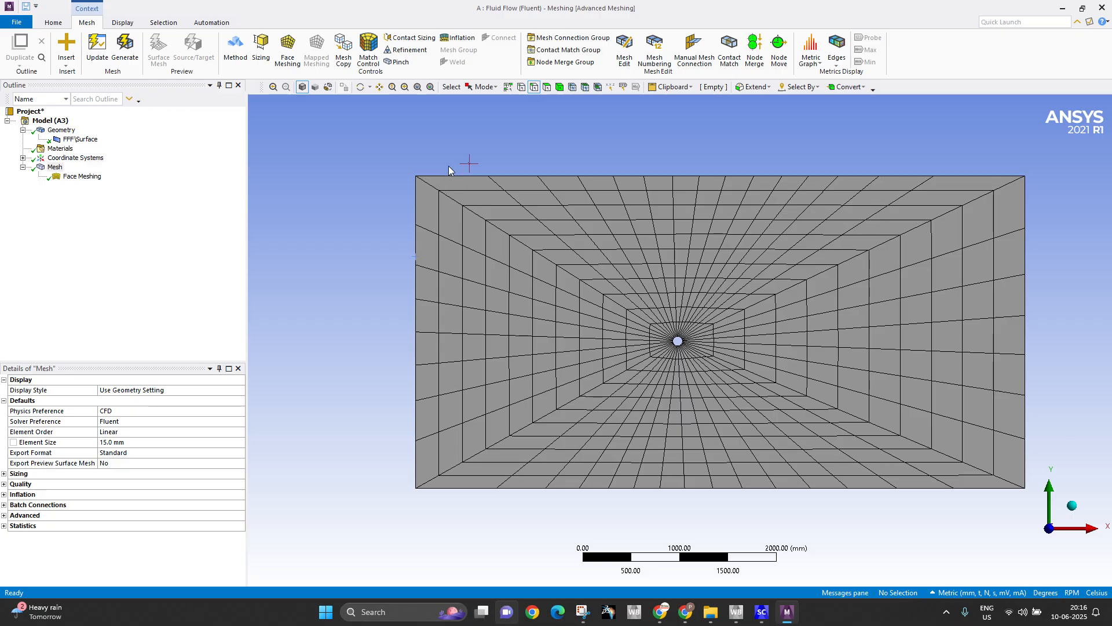
left_click(494, 175)
left_click(418, 239, "ctrl")
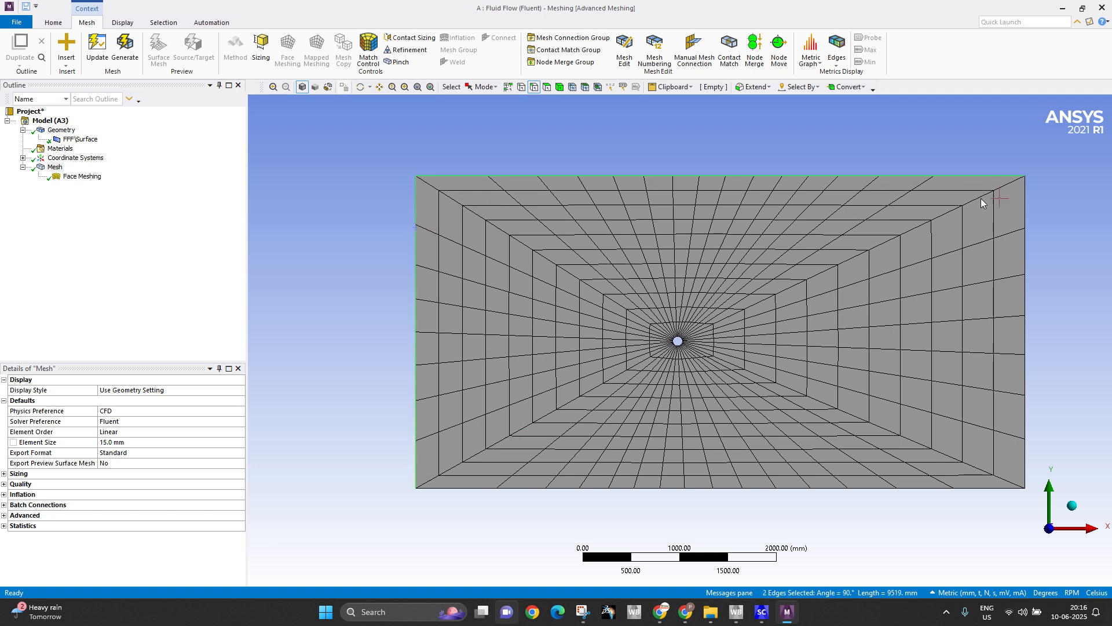
left_click(1024, 232, "ctrl")
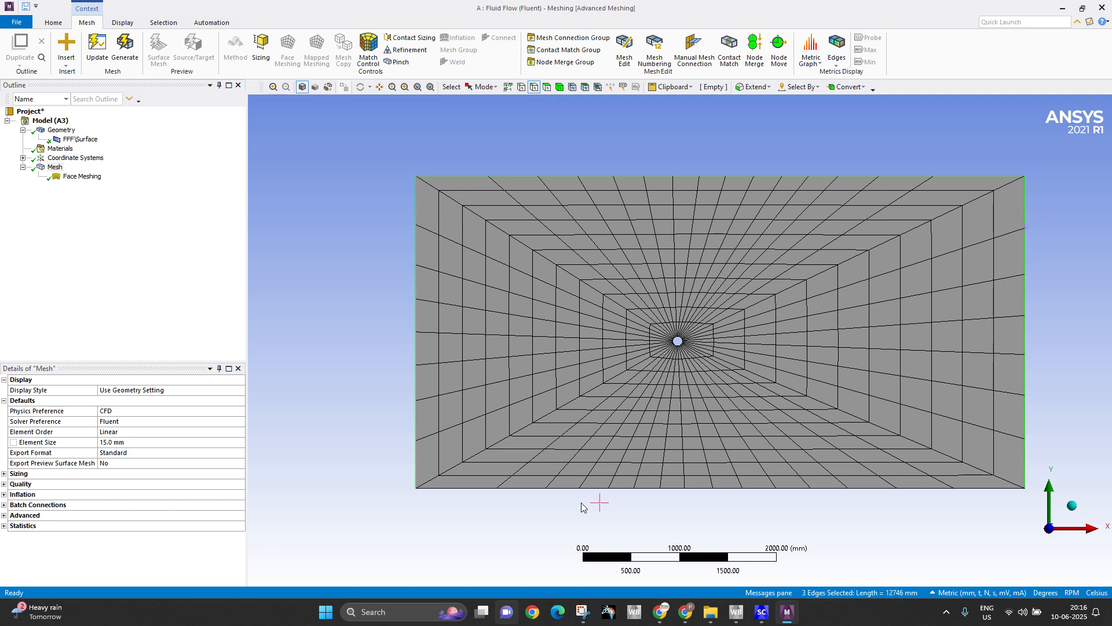
left_click(547, 486, "ctrl")
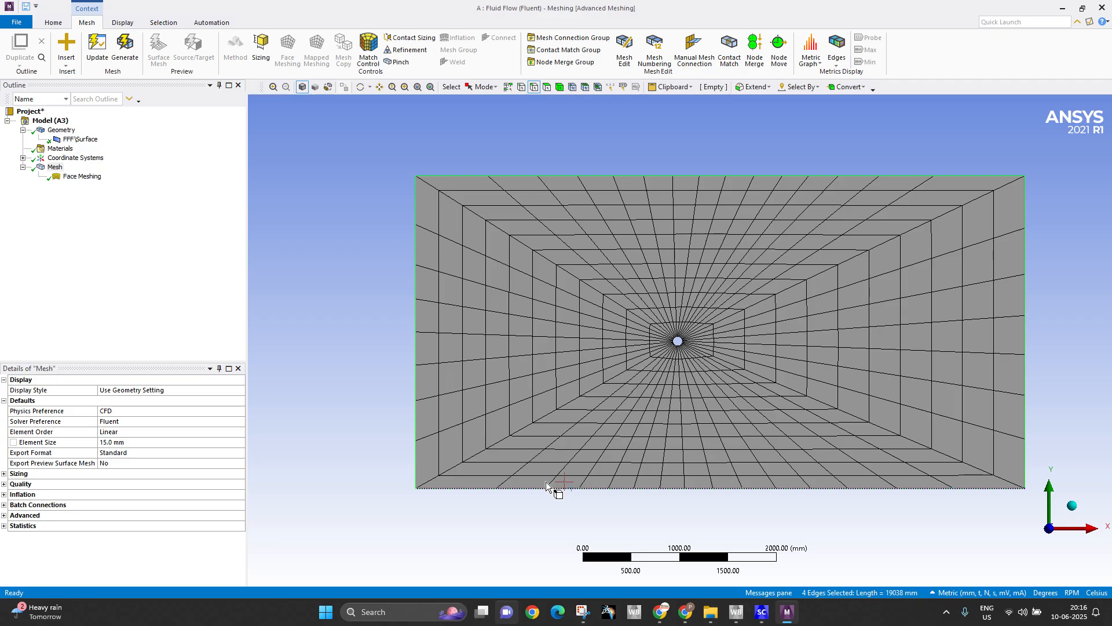
right_click(459, 176)
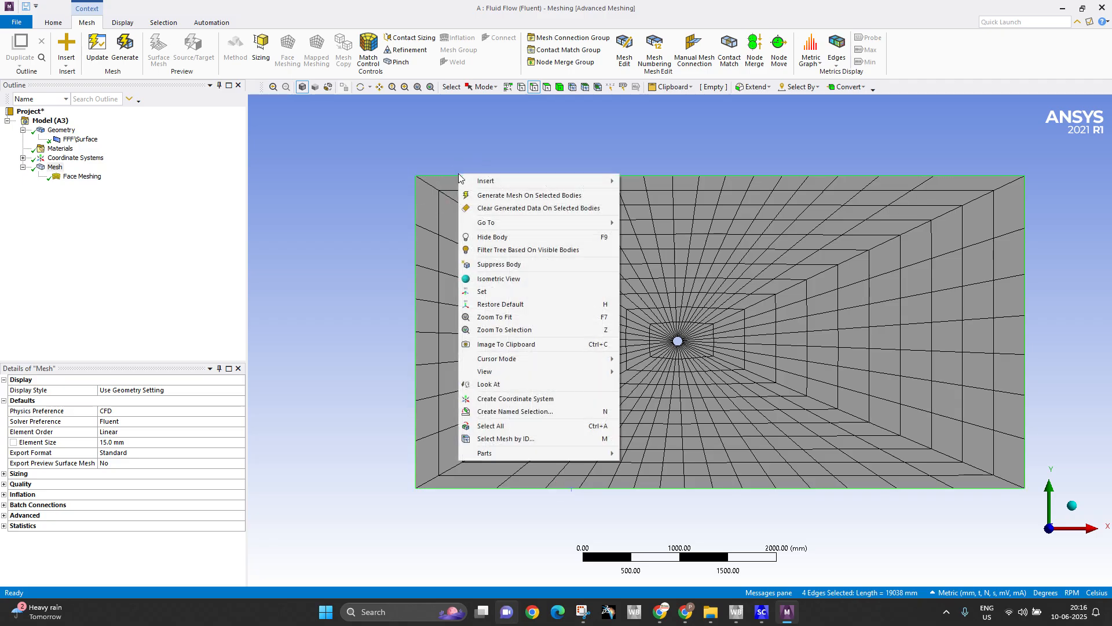
left_click(522, 415)
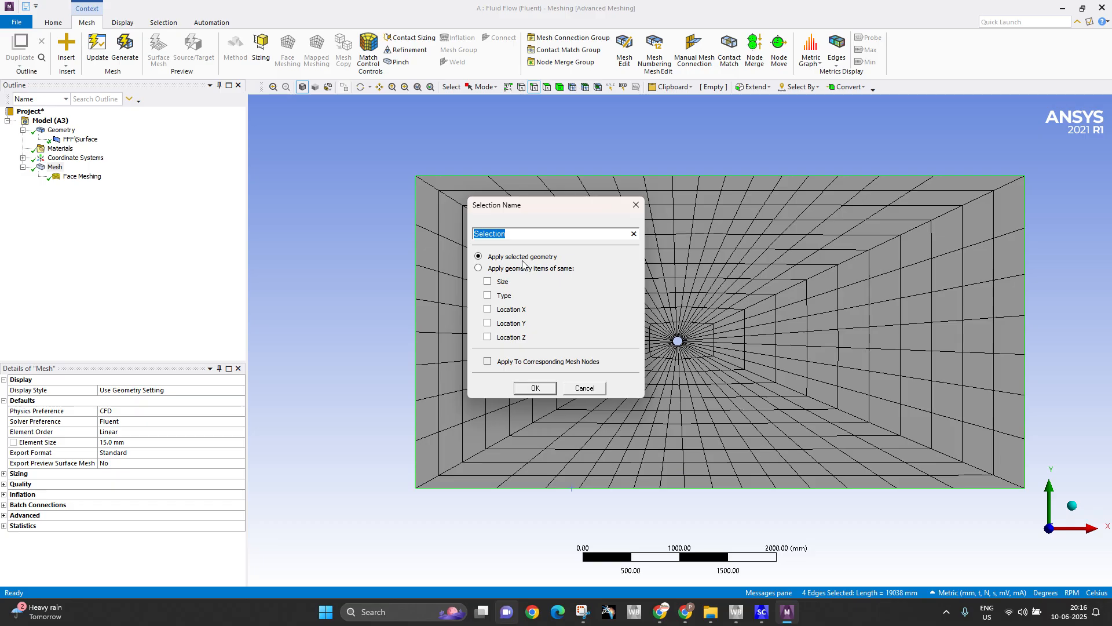
type("farfield")
left_click(521, 391)
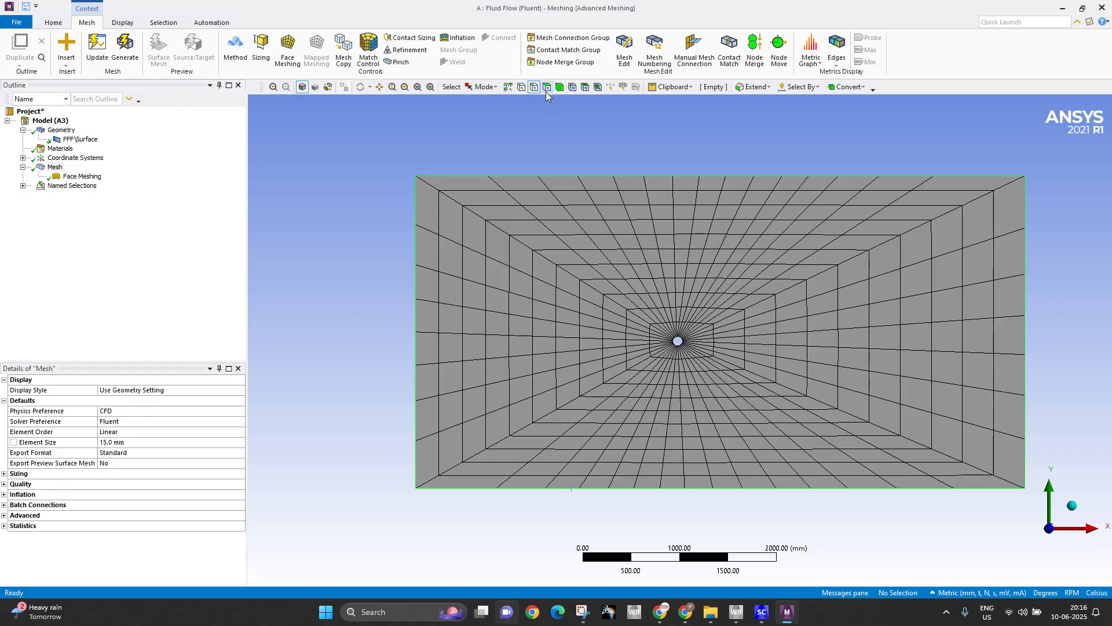
Create a named selection called circle from the circular edge of the hole
scroll(659, 354, "up", 3)
left_click(680, 342)
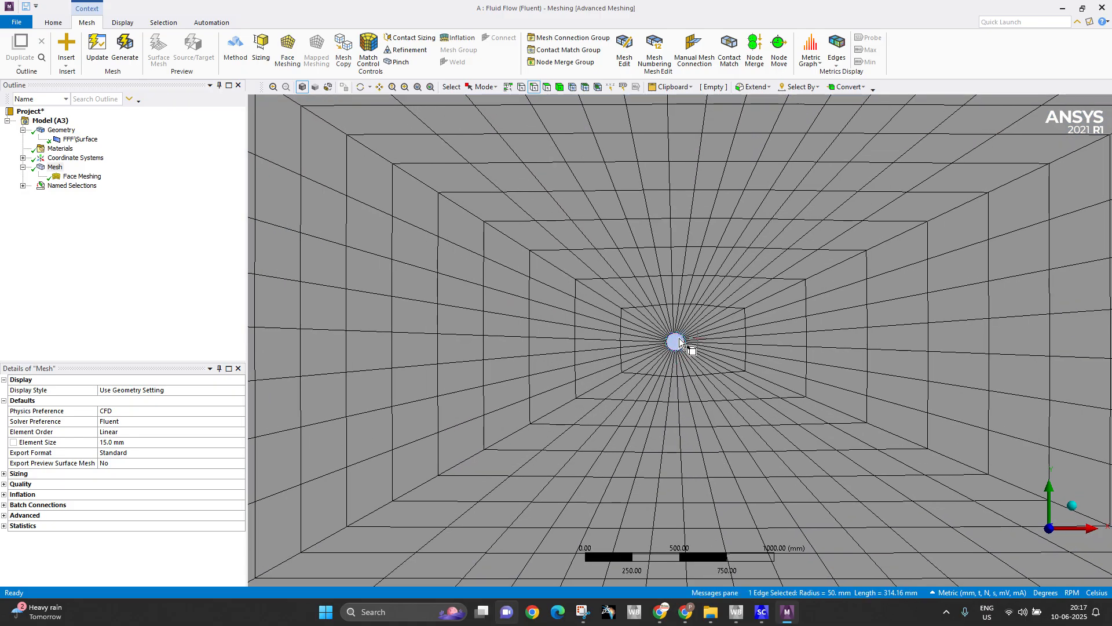
right_click(680, 342)
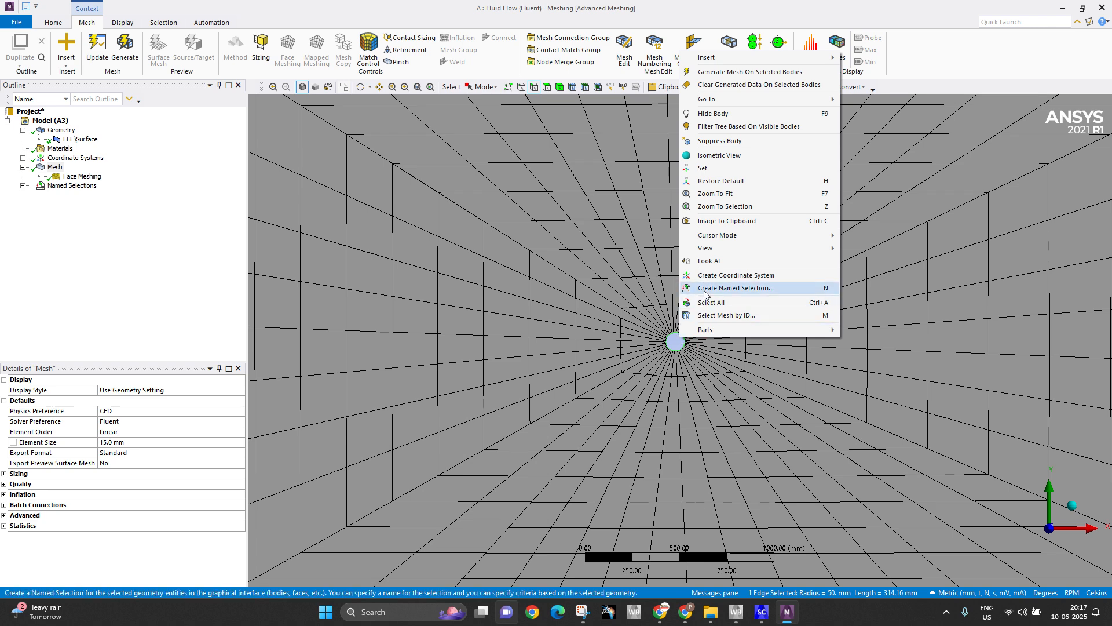
left_click(704, 288)
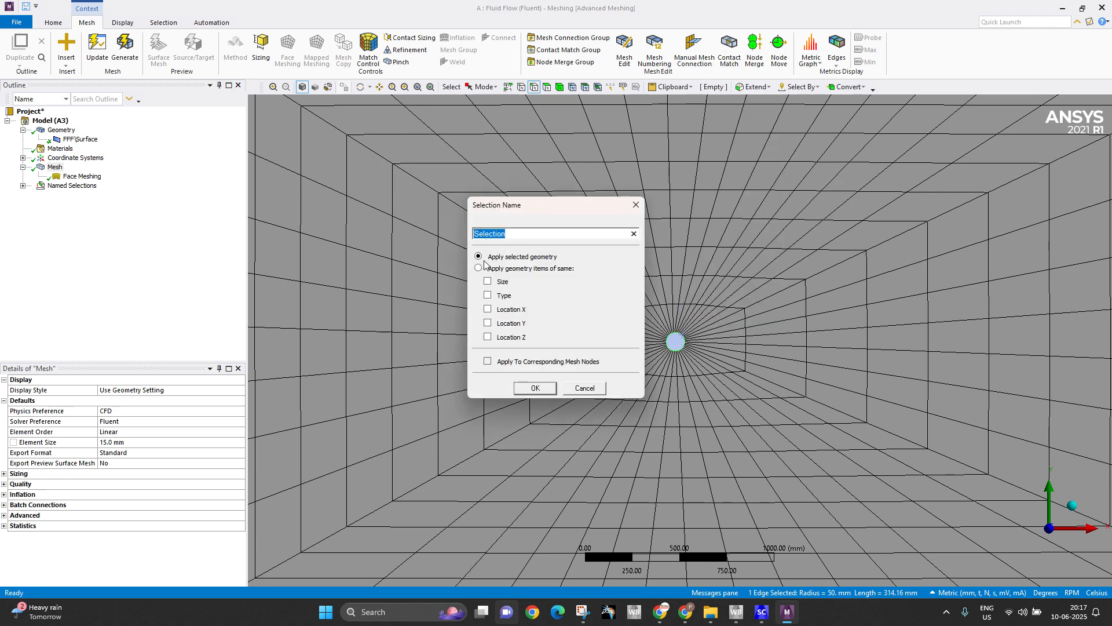
type("circle")
key("Return")
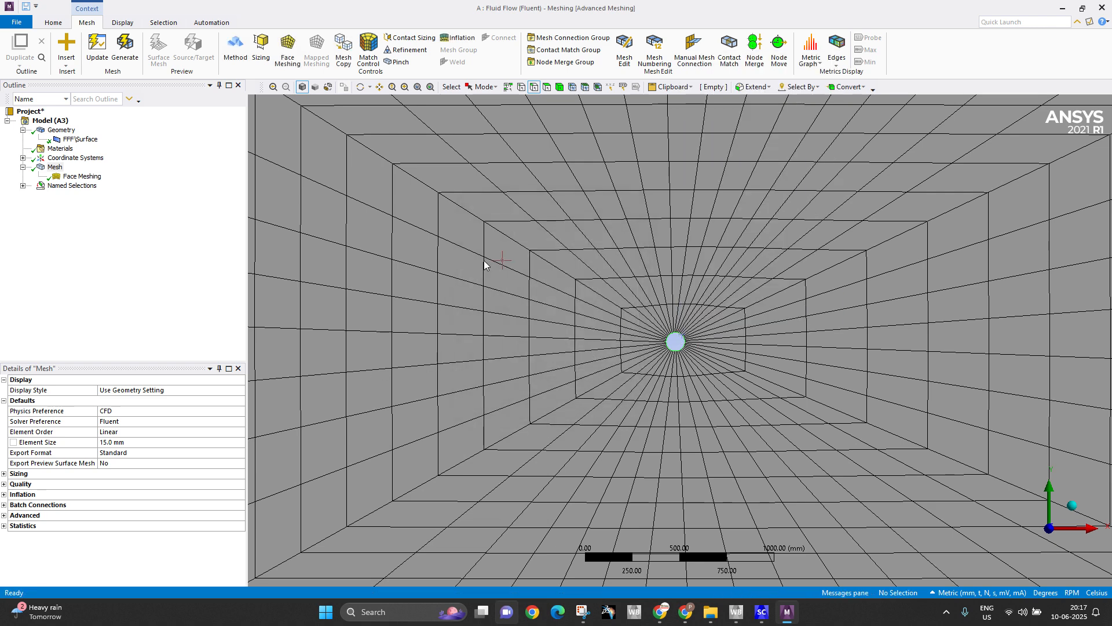
left_click(506, 298)
Review the named selections, checking the edges assigned to farfield and the mesh around the hole
scroll(507, 297, "down", 5)
double_click(60, 187)
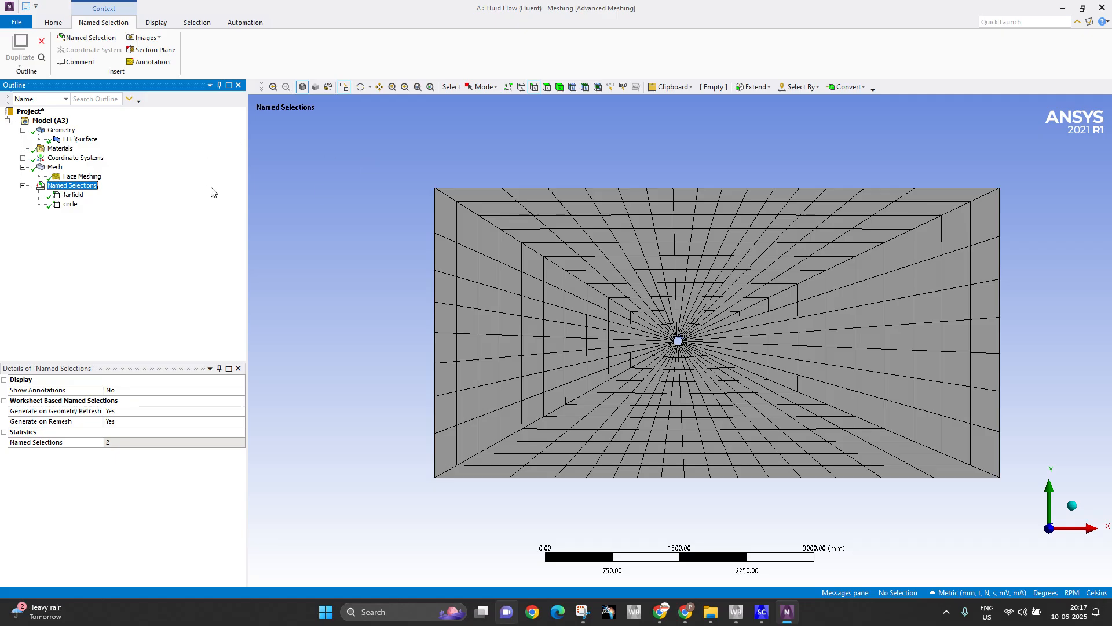
left_click(71, 204)
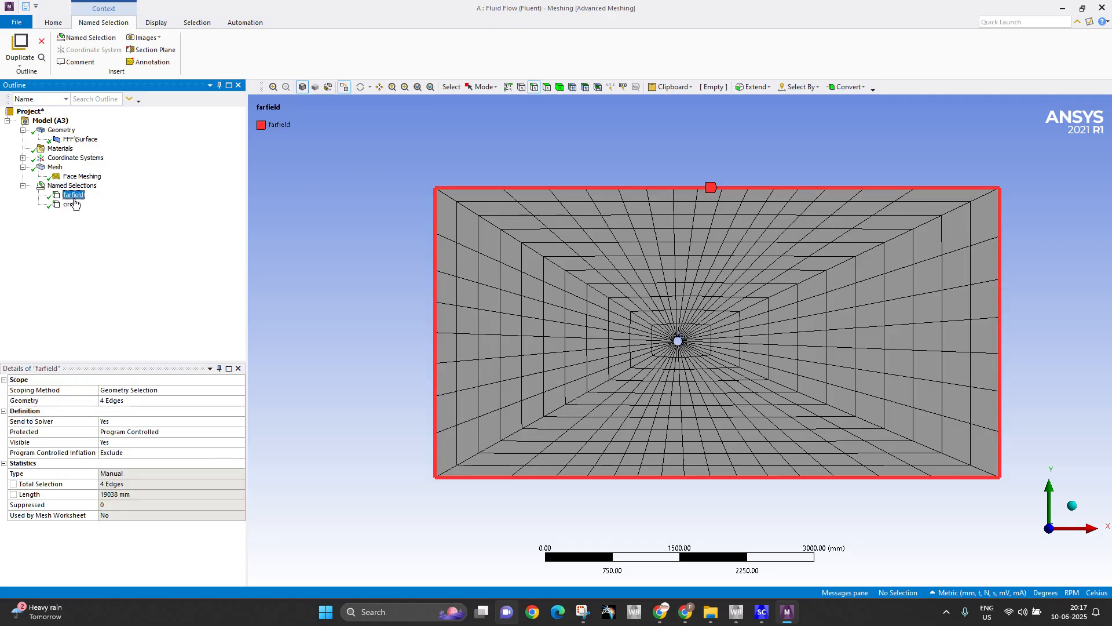
left_click(324, 273)
left_click(72, 185)
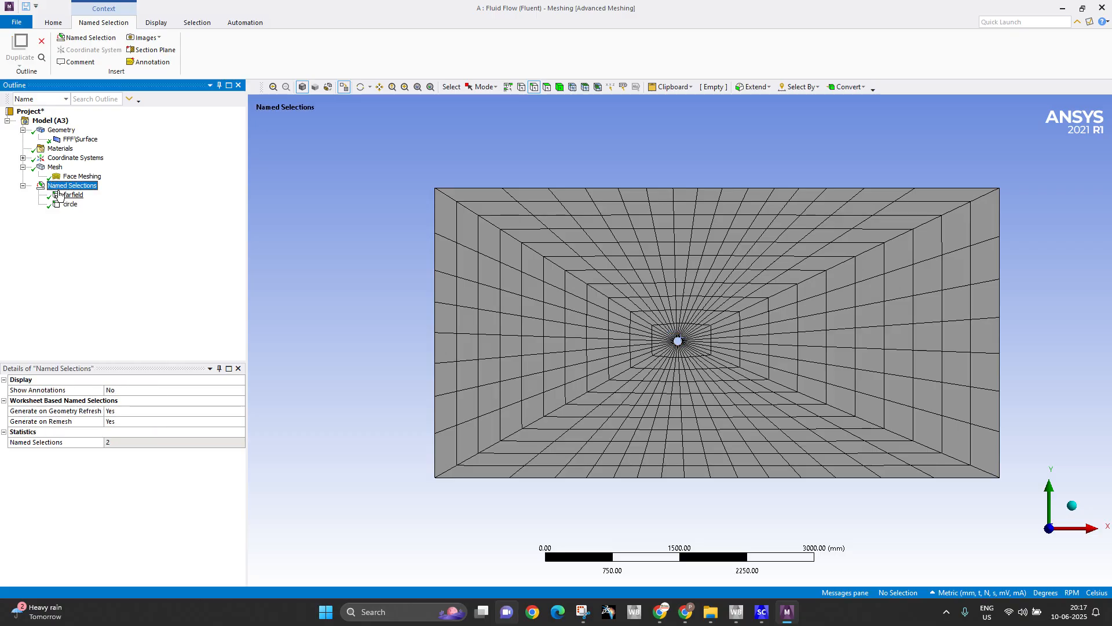
scroll(652, 387, "up", 10)
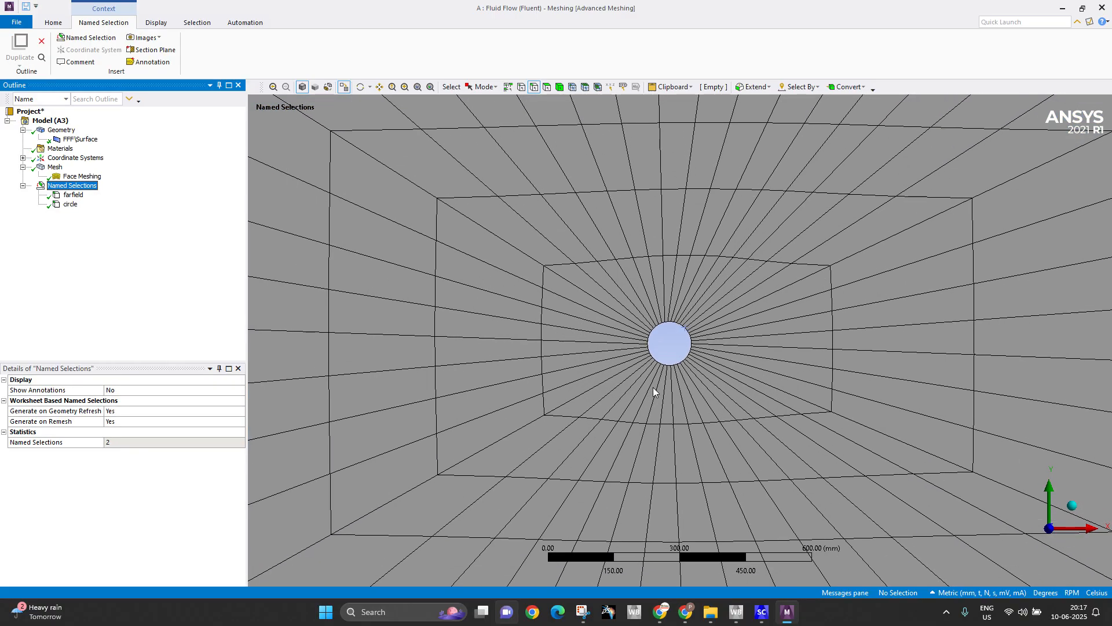
scroll(586, 335, "down", 3)
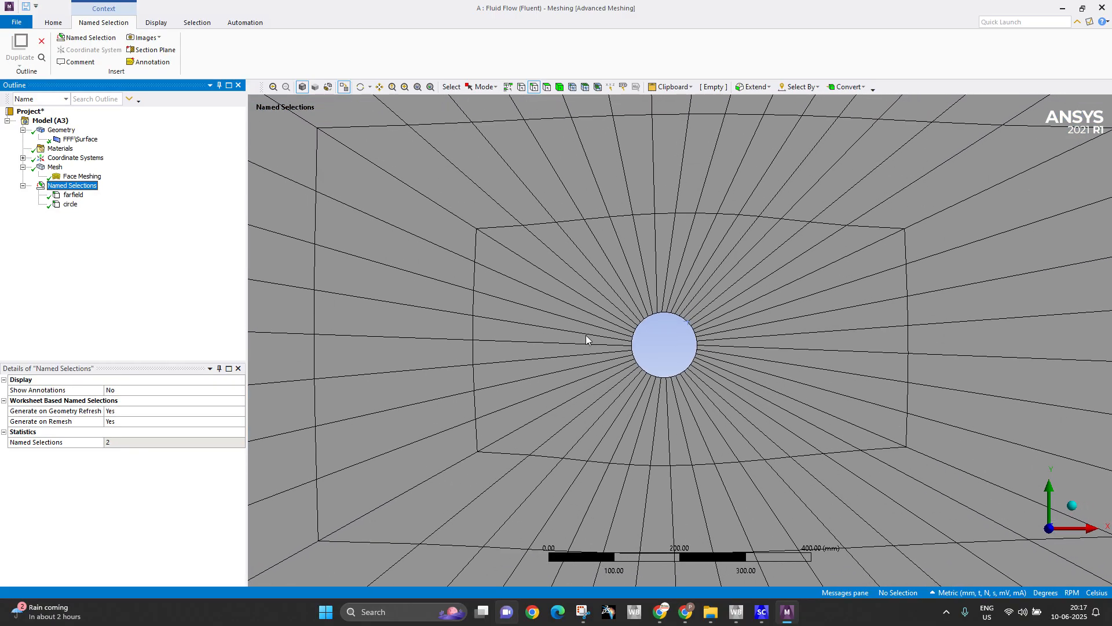
scroll(709, 333, "down", 2)
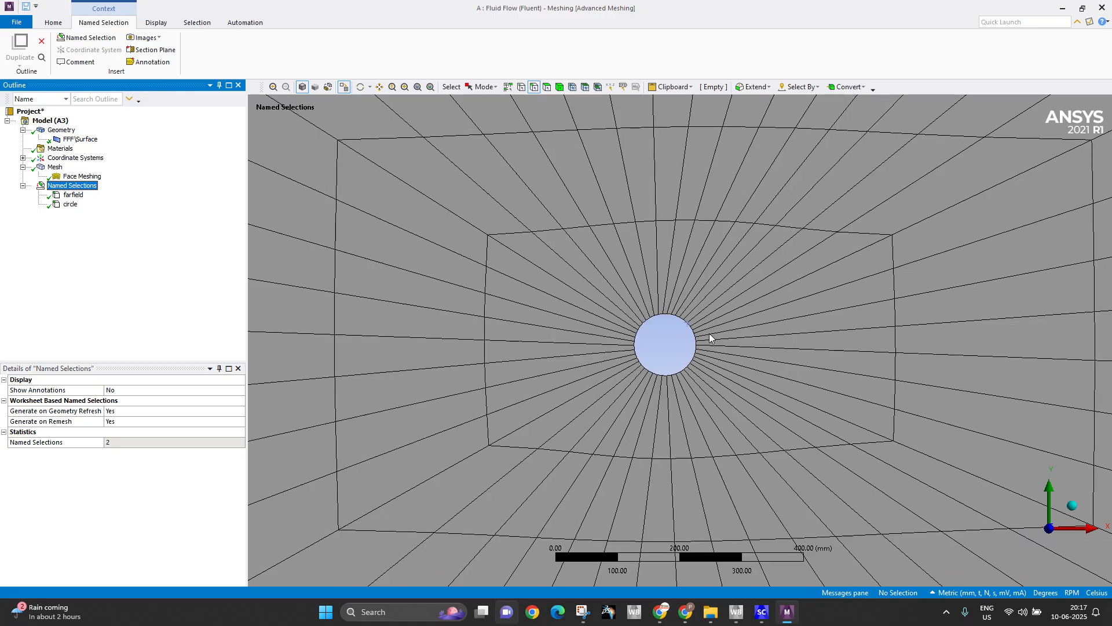
Set the global element size to 5 mm and regenerate the mesh
left_click(55, 167)
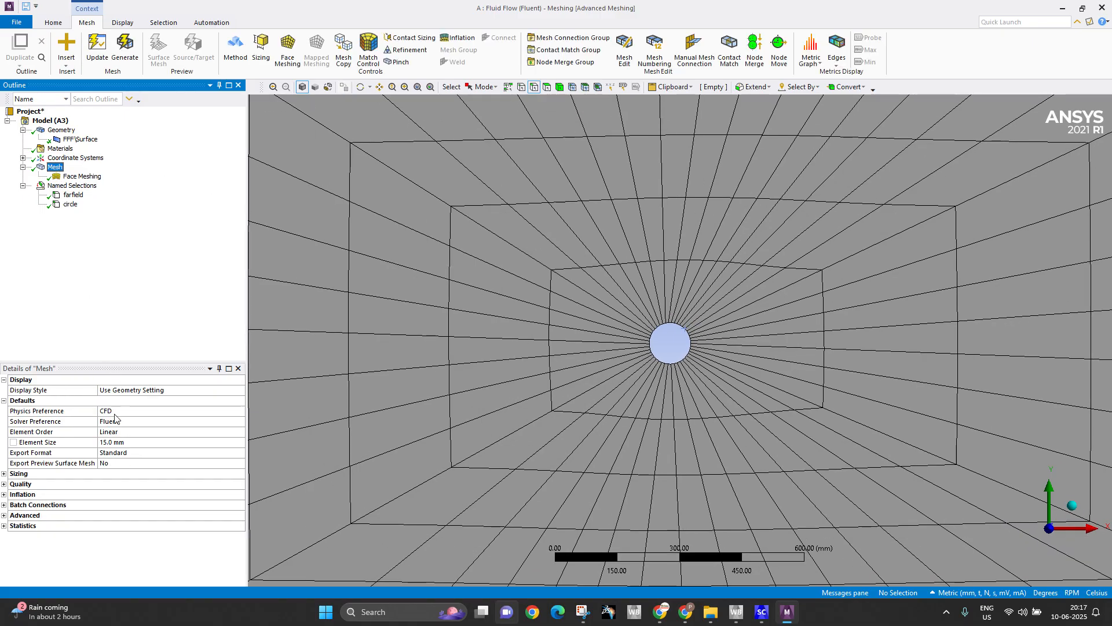
left_click(116, 443)
type("5")
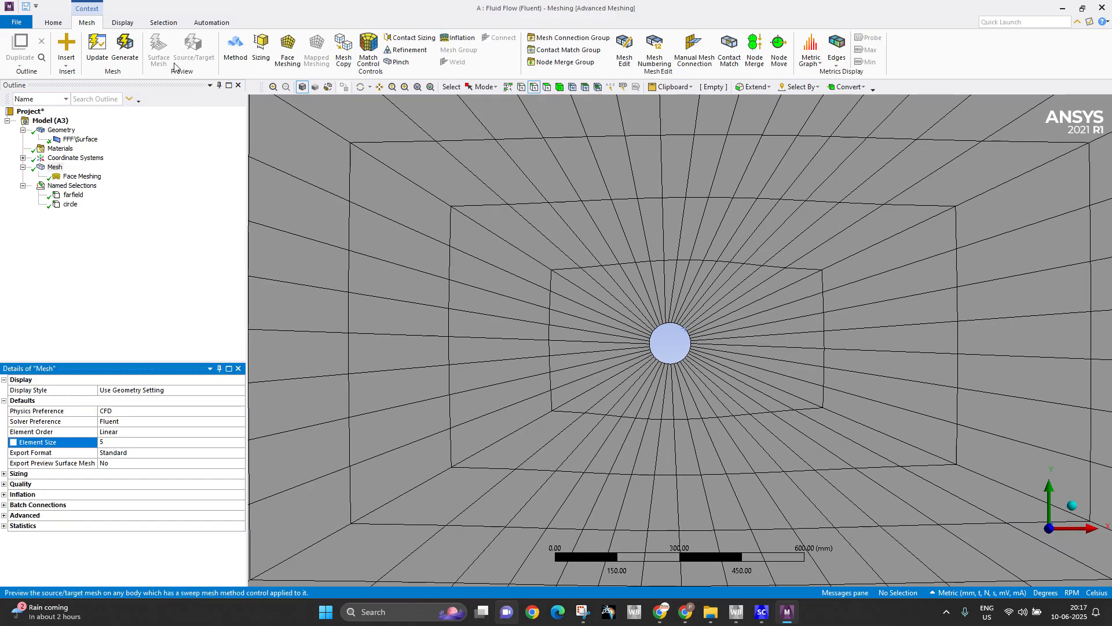
left_click(130, 52)
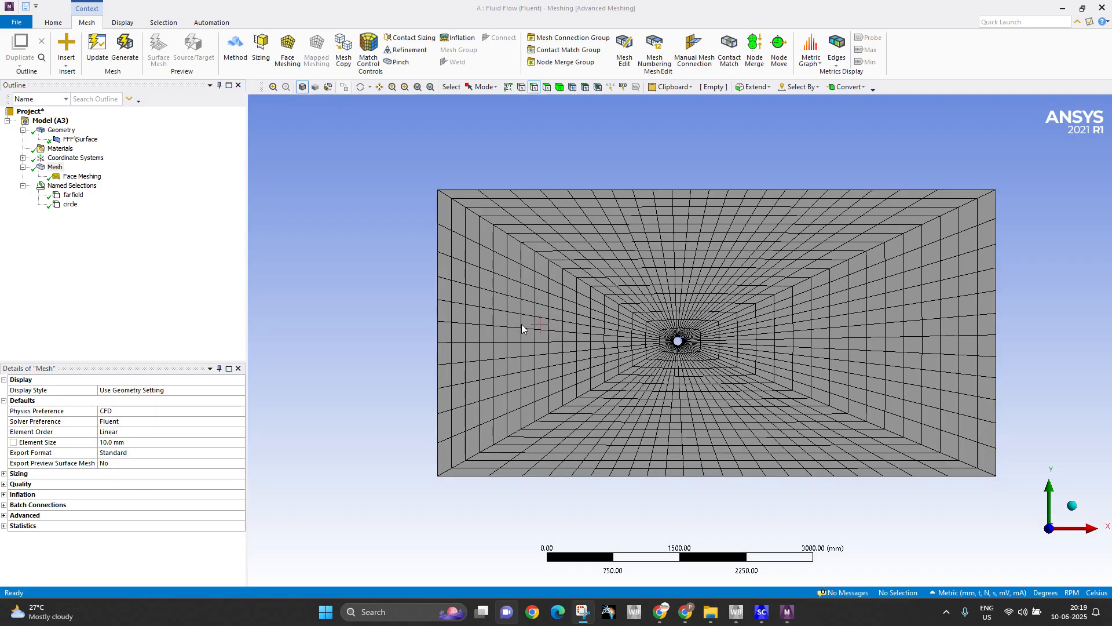
Update the mesh for transfer to Fluent, read the resulting messages and close the message list
right_click(60, 167)
left_click(78, 190)
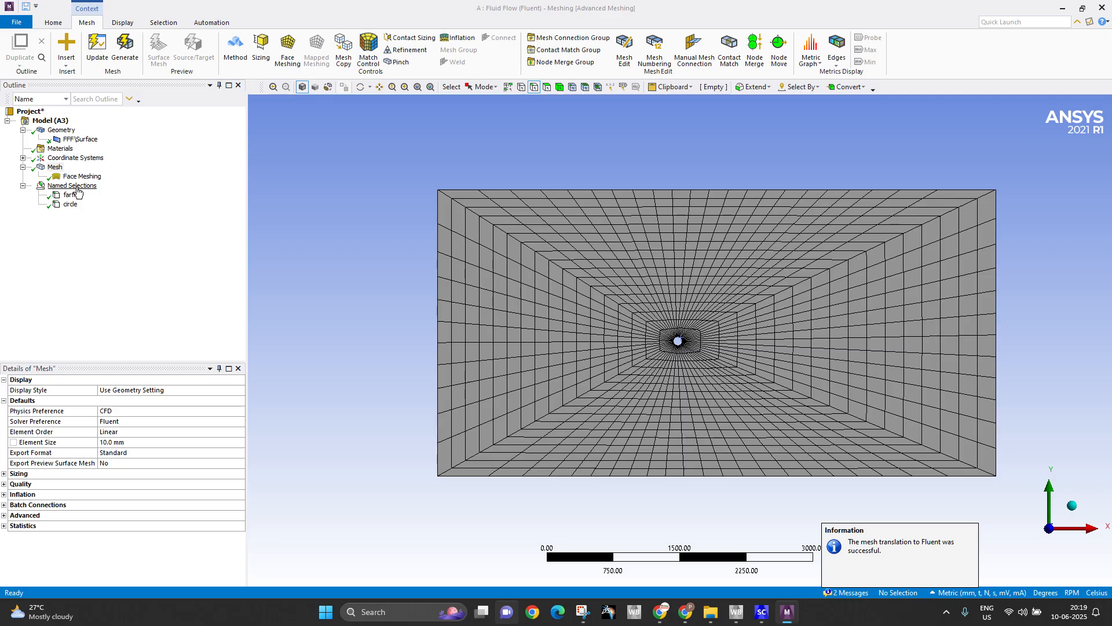
left_click(849, 593)
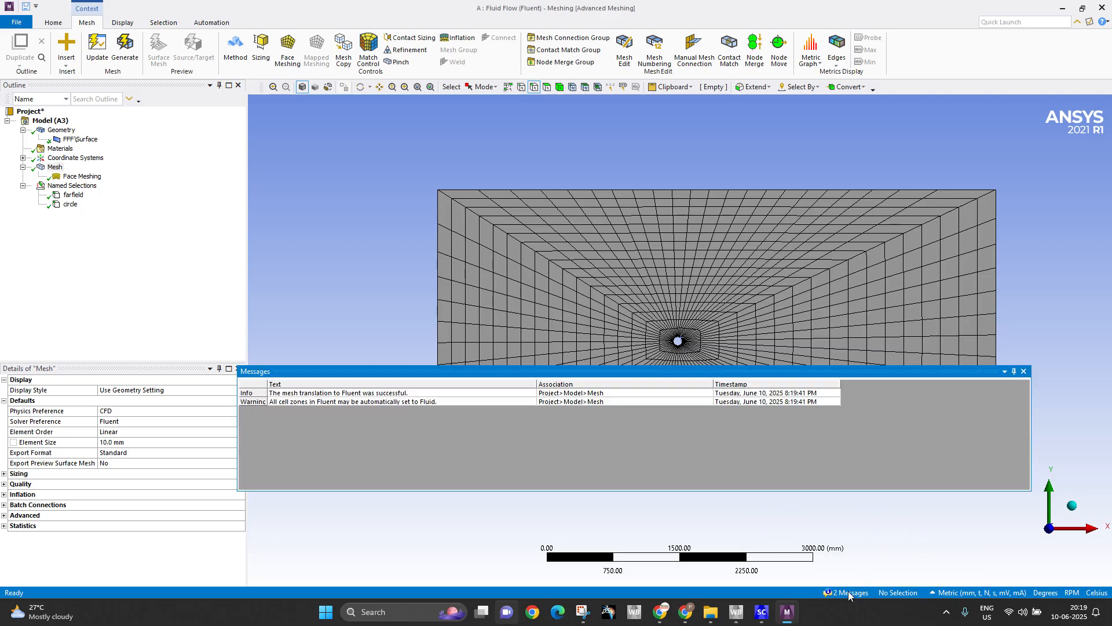
left_click(1024, 372)
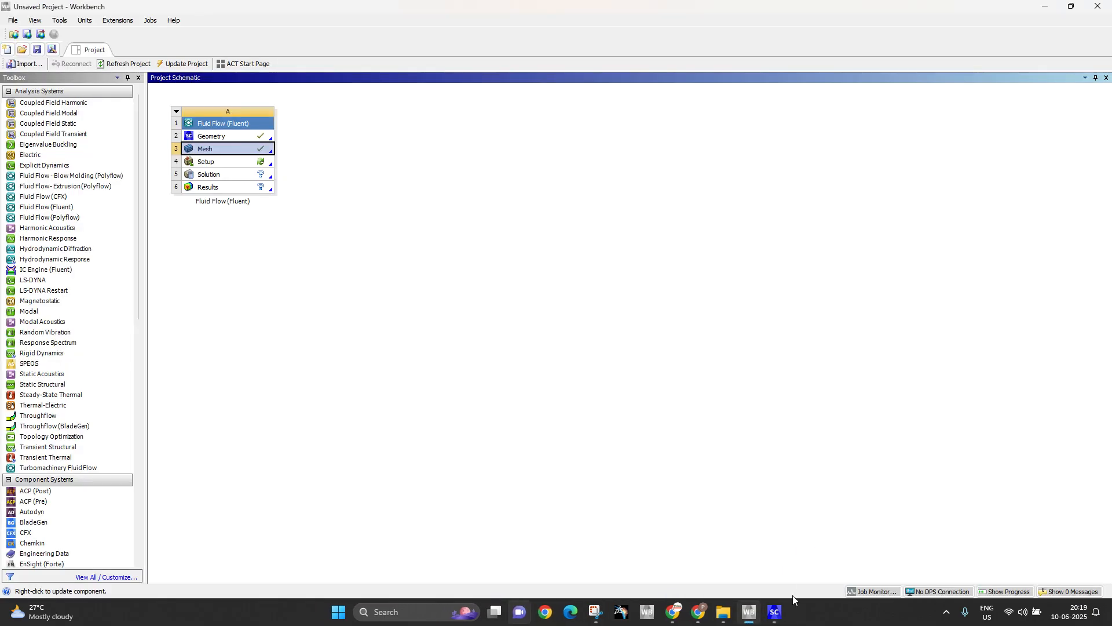
Switch to the SpaceClaim geometry window and close it to return to the Workbench project
left_click(777, 611)
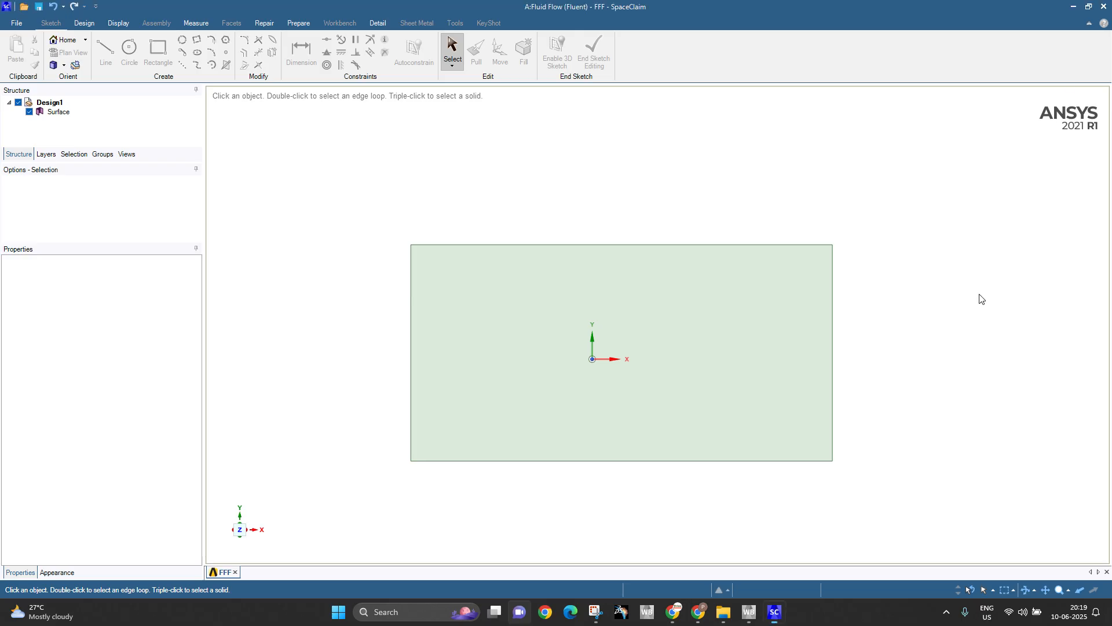
left_click(1105, 7)
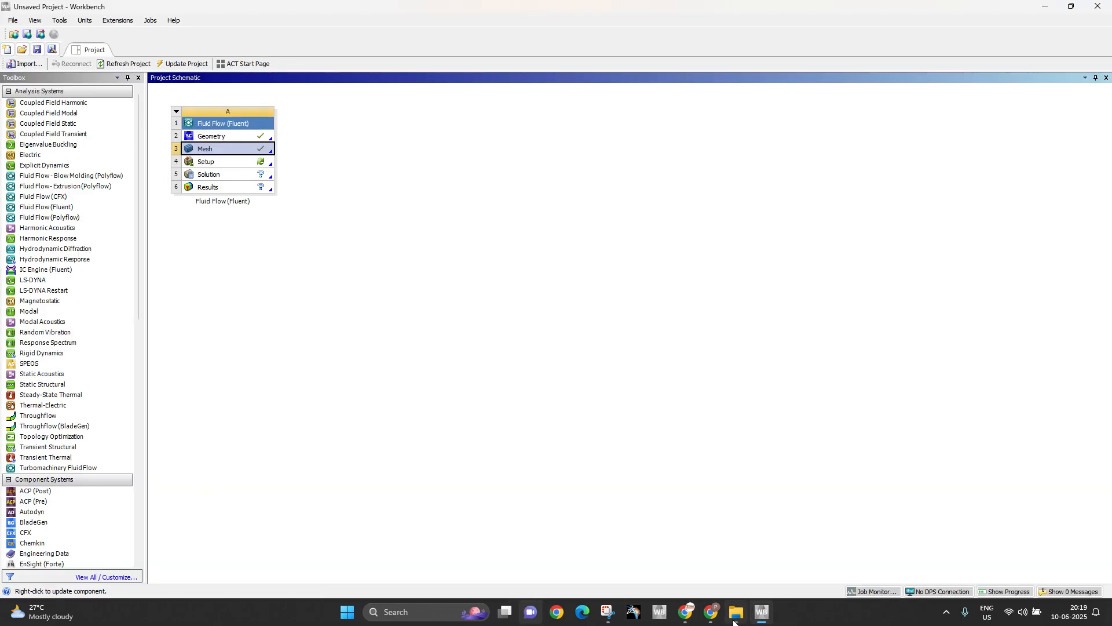
Open the Fluent setup from the Workbench project, launching the solver in double precision with 4 solver processes
right_click(212, 167)
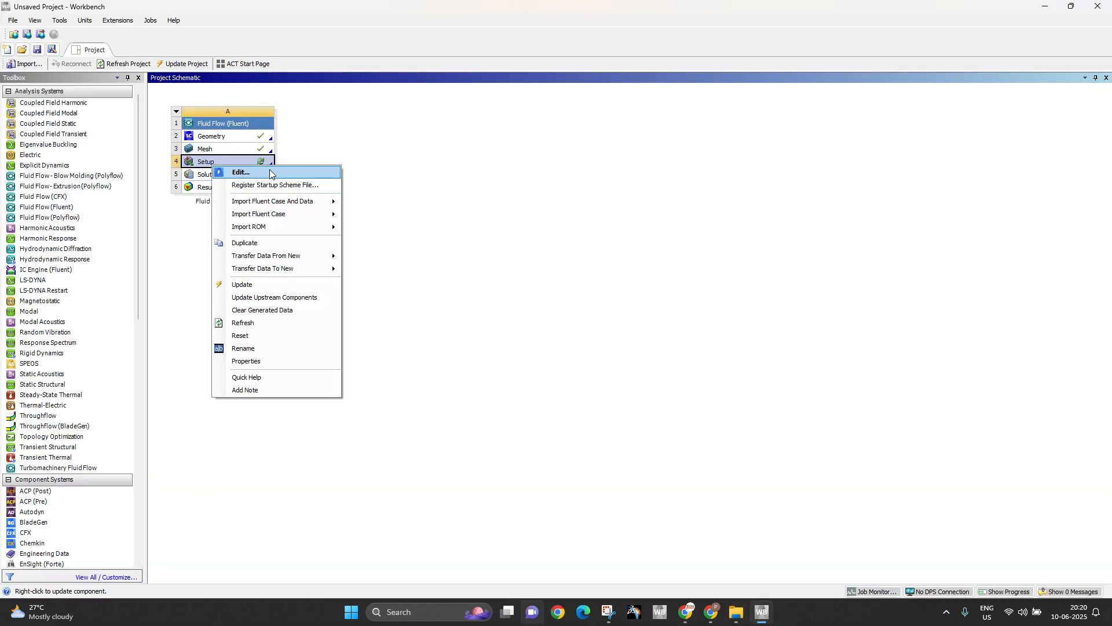
left_click(270, 172)
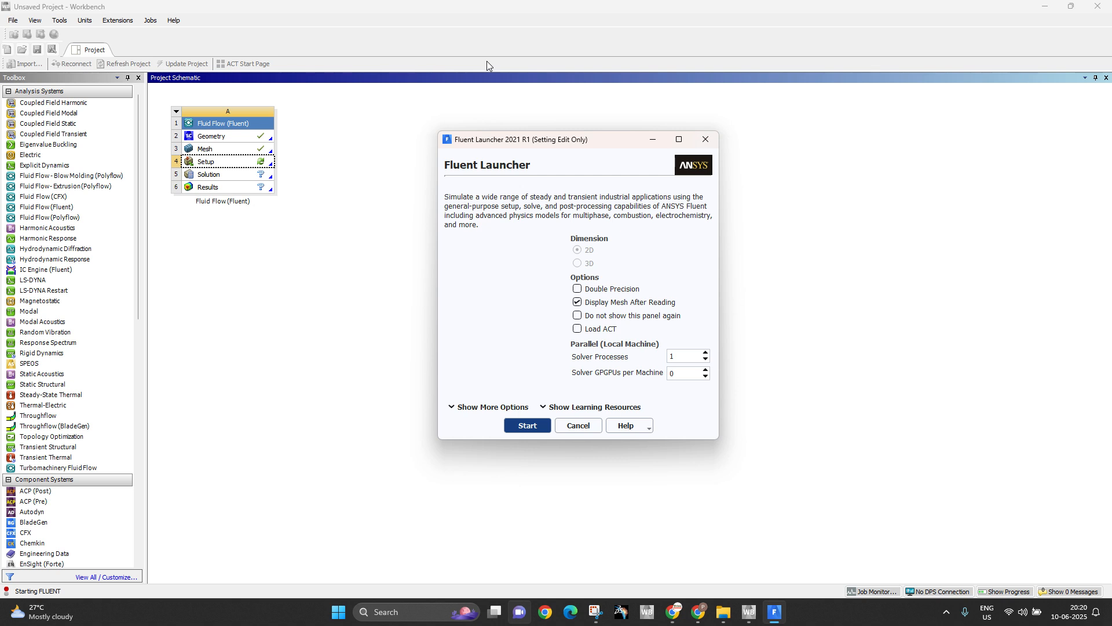
left_click(605, 293)
scroll(688, 358, "up", 1)
left_click(524, 426)
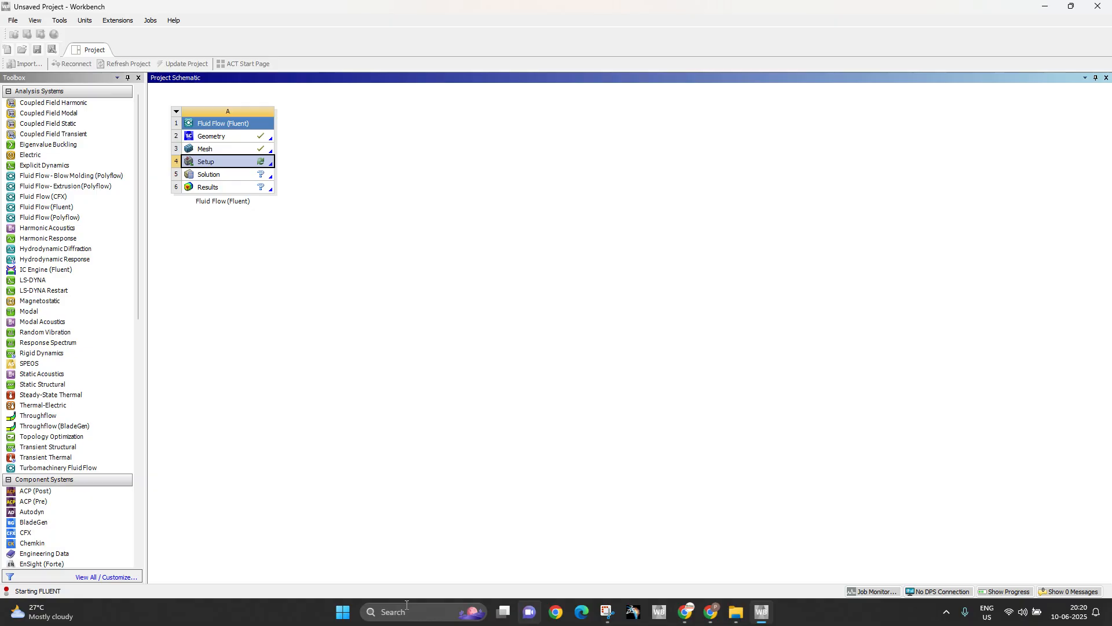
Open Task Manager, check the CPU performance details for the processor's core count, and close it
left_click(406, 605)
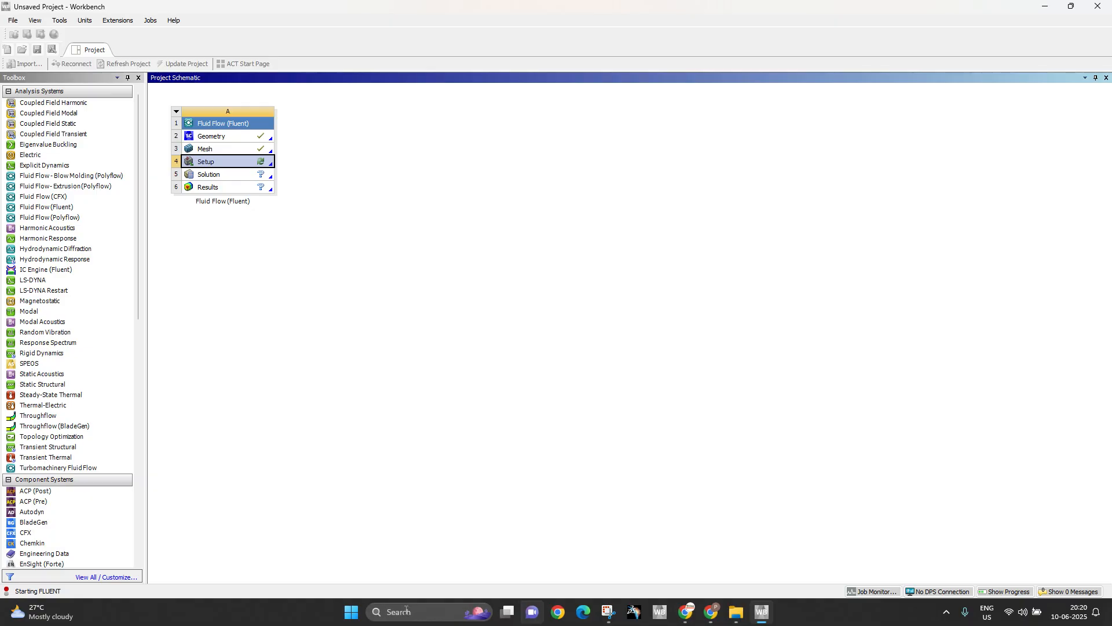
type("tas")
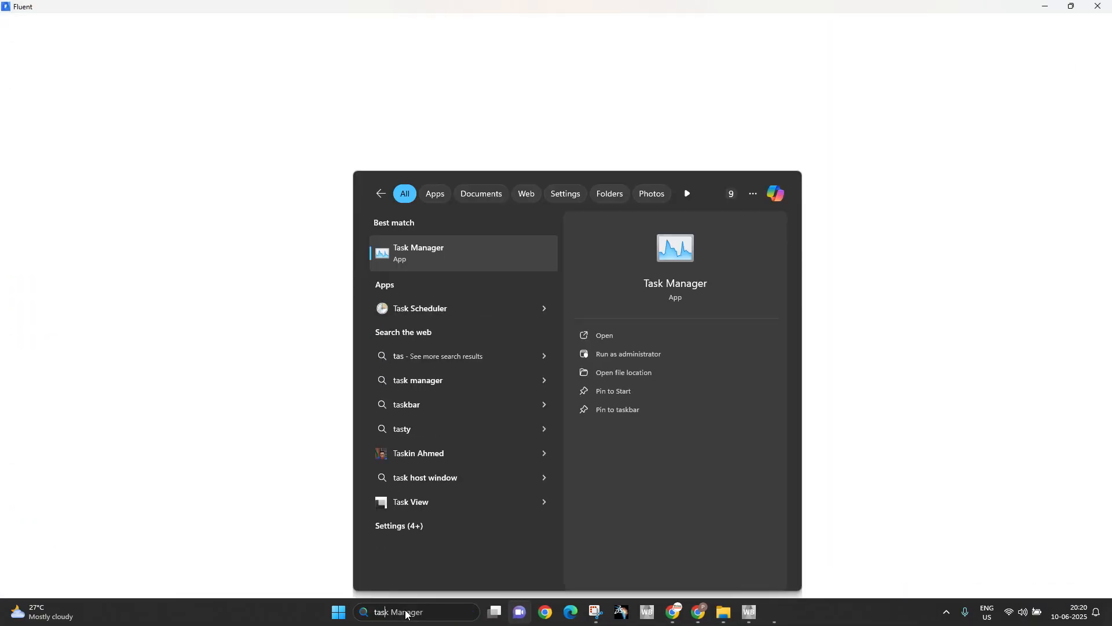
left_click(624, 336)
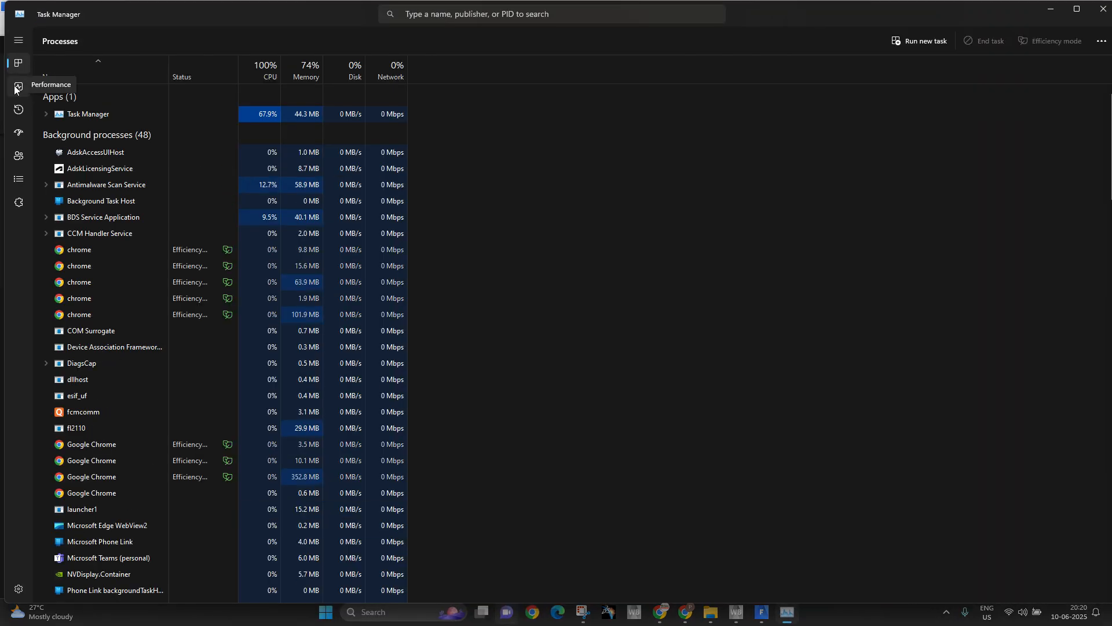
left_click(18, 87)
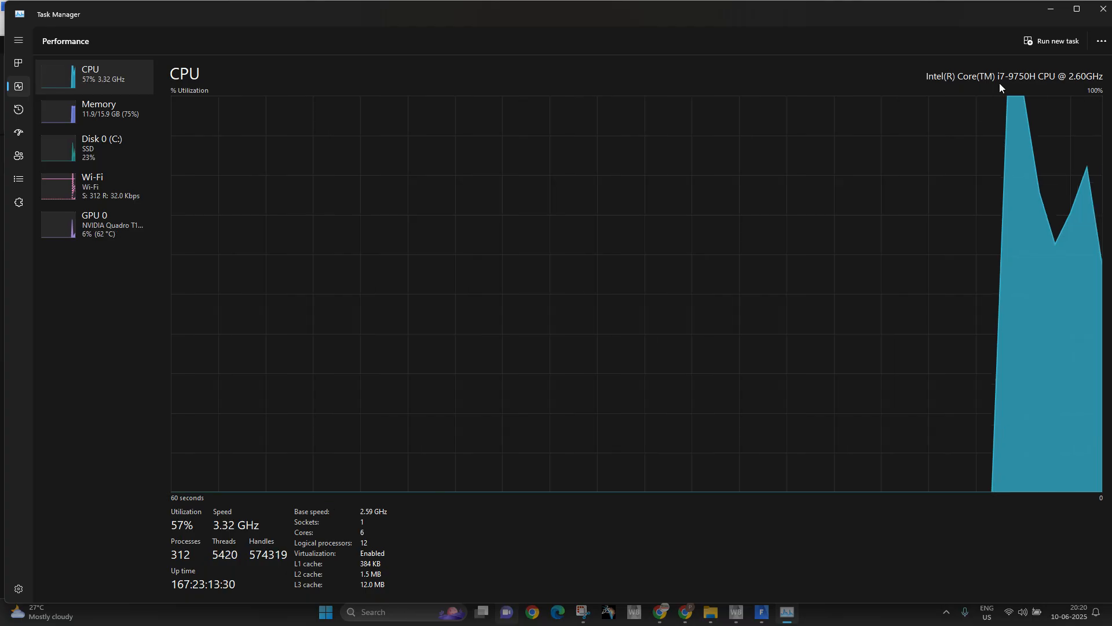
left_click(1102, 10)
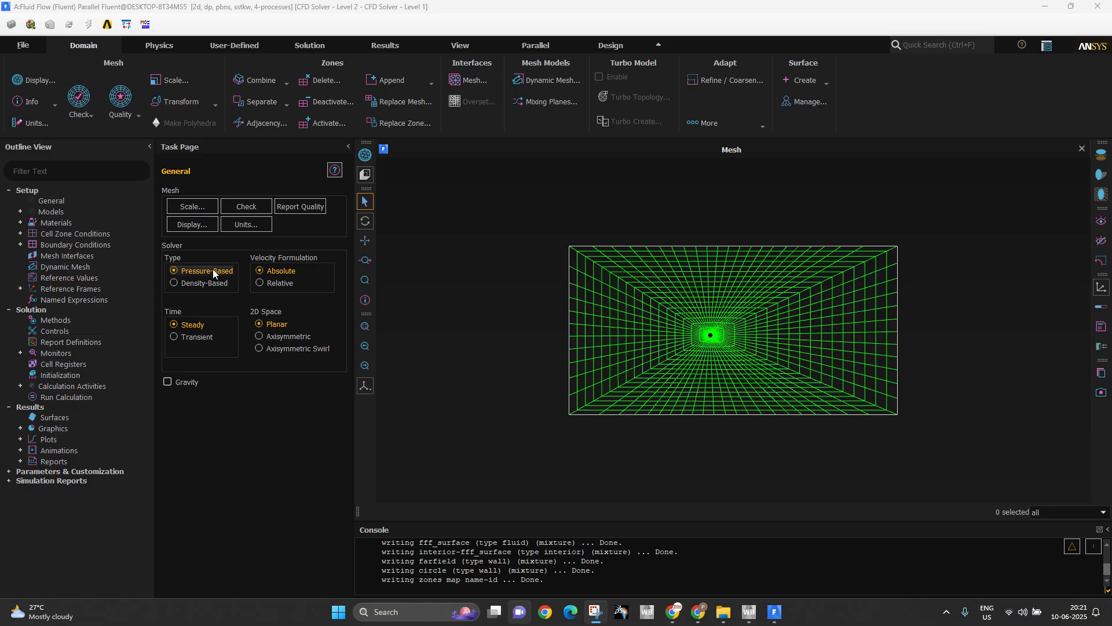
Switch the solver type to density-based and enable the energy equation in the models
left_click(184, 283)
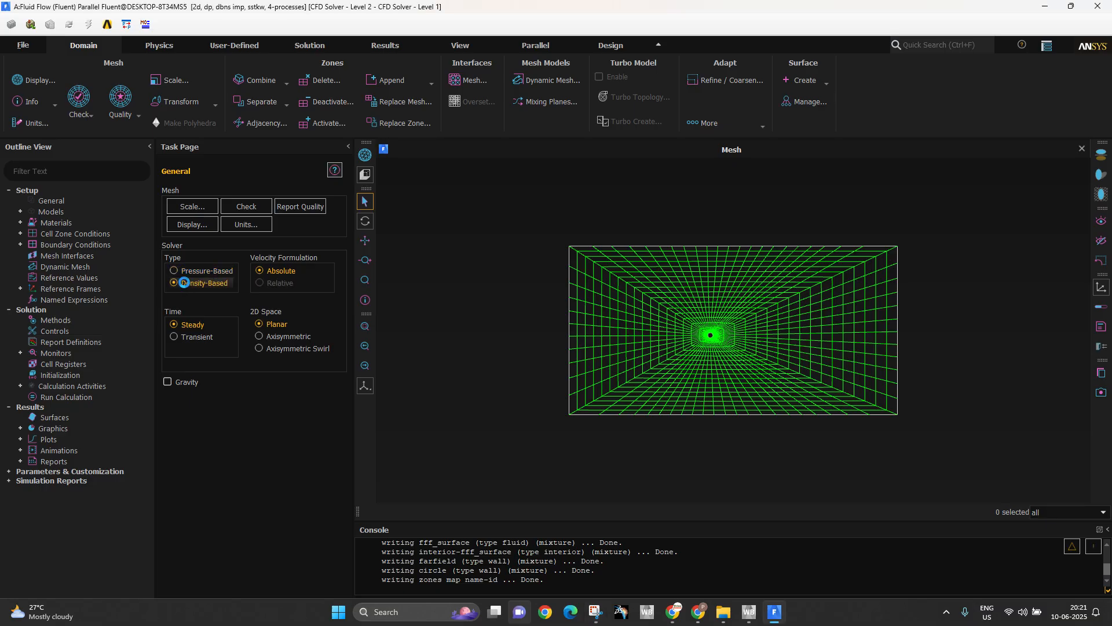
double_click(46, 214)
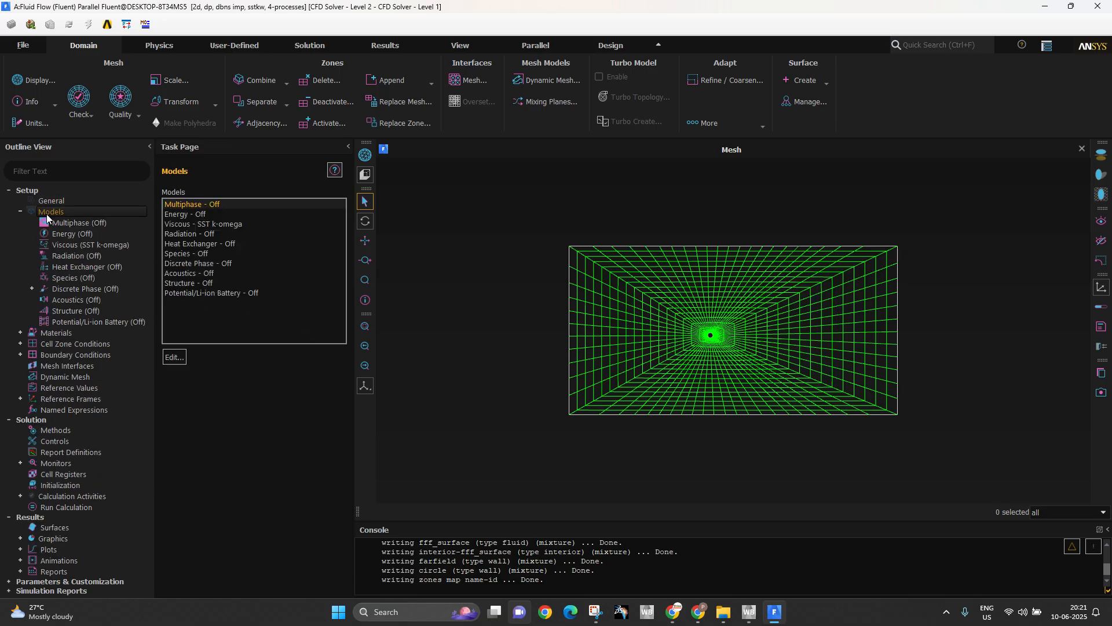
double_click(185, 215)
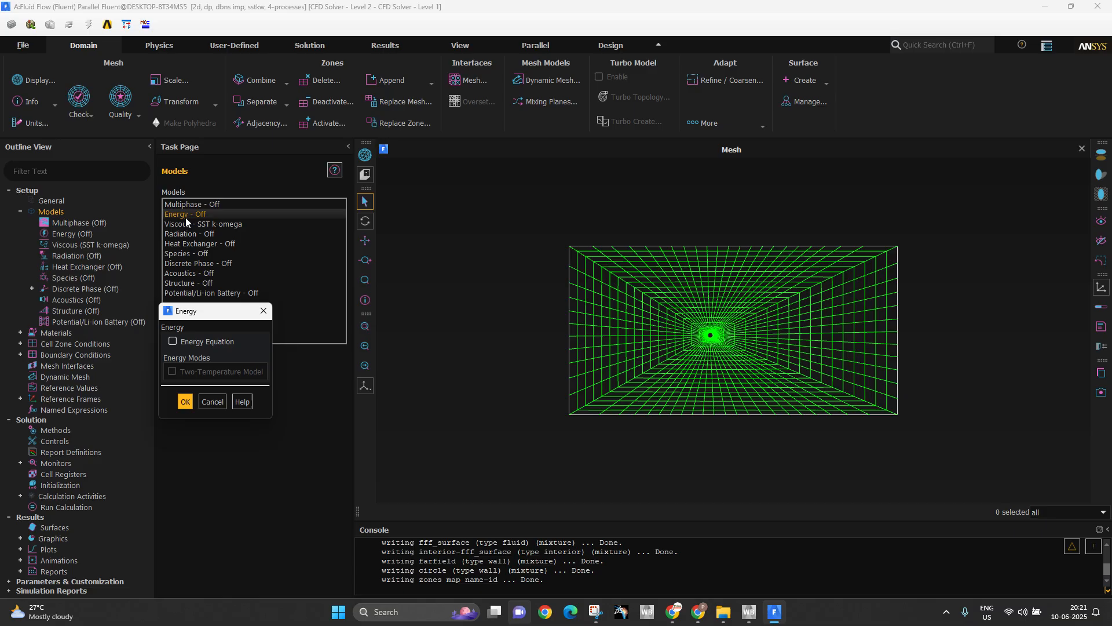
left_click(210, 341)
left_click_drag(217, 312, 449, 285)
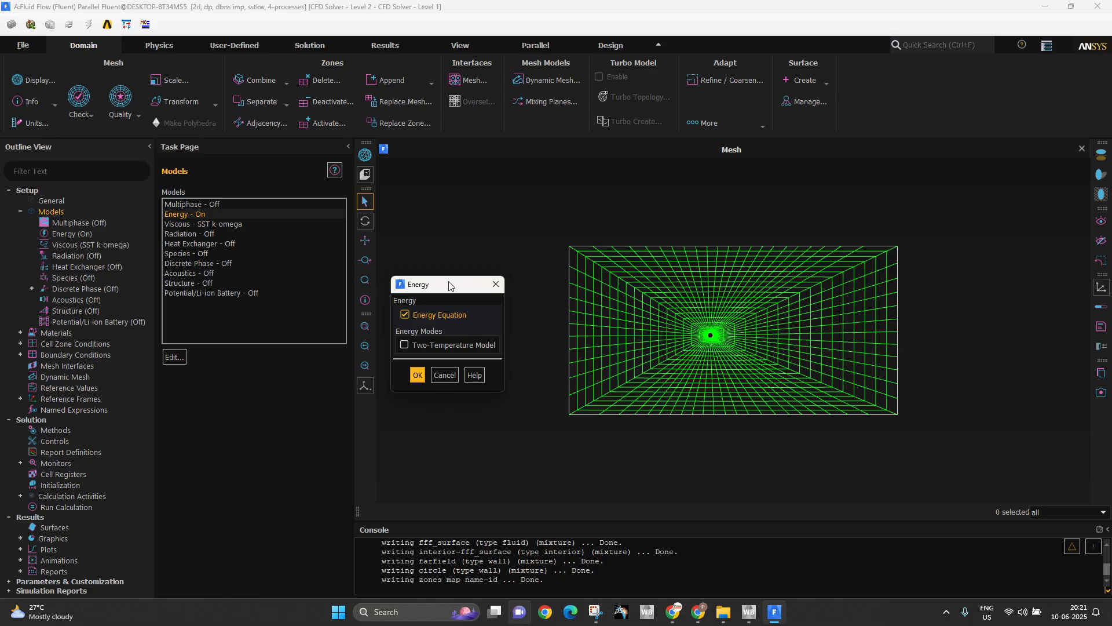
scroll(638, 380, "up", 8)
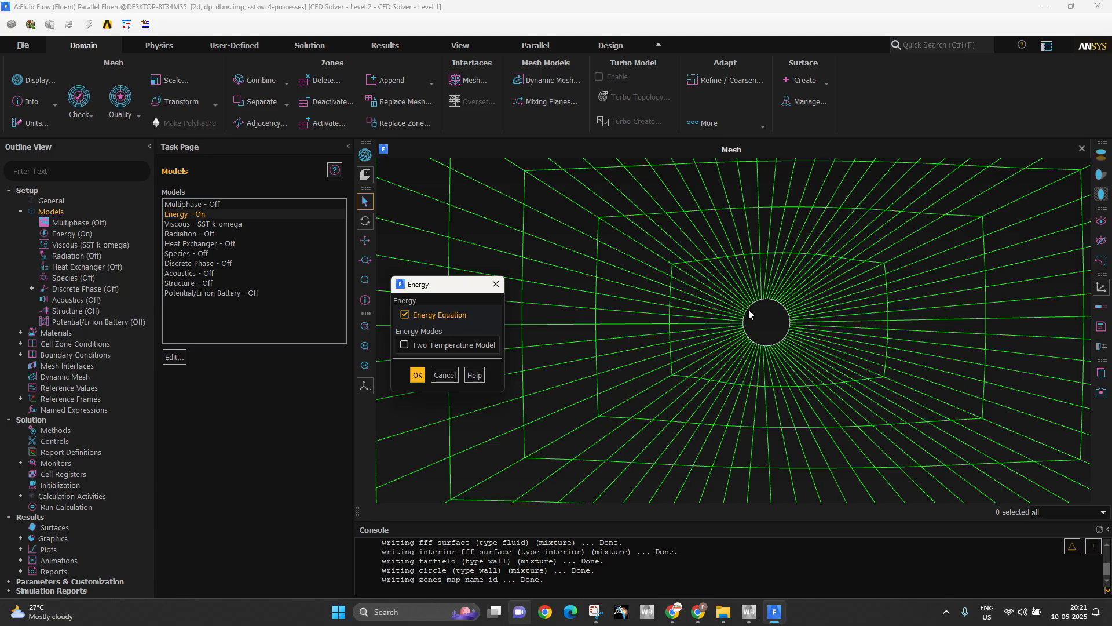
scroll(749, 309, "up", 5)
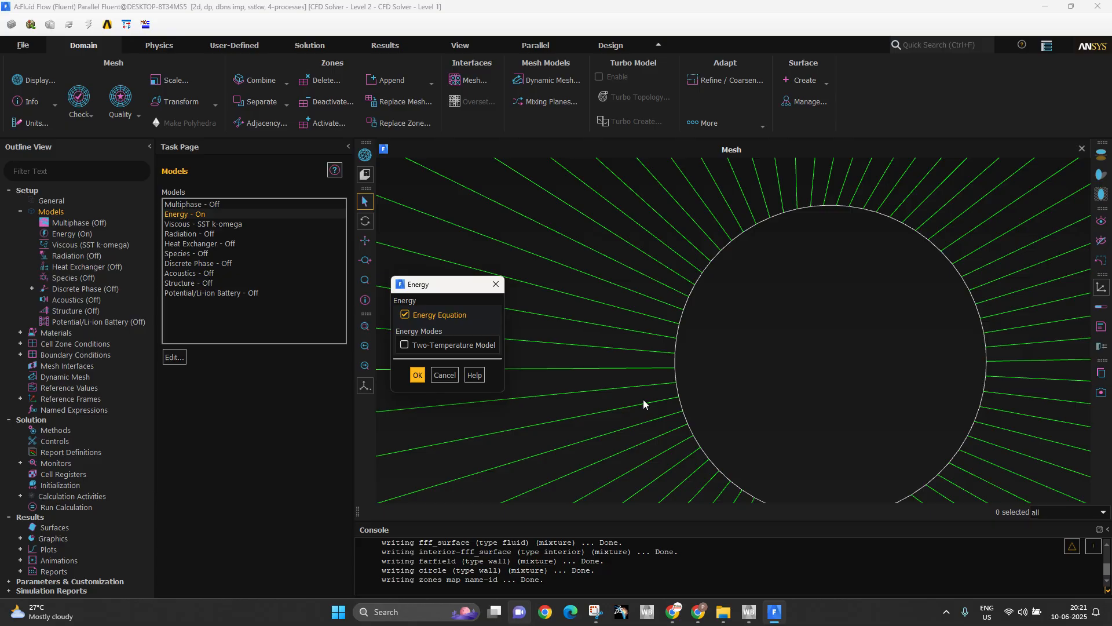
scroll(658, 340, "down", 2)
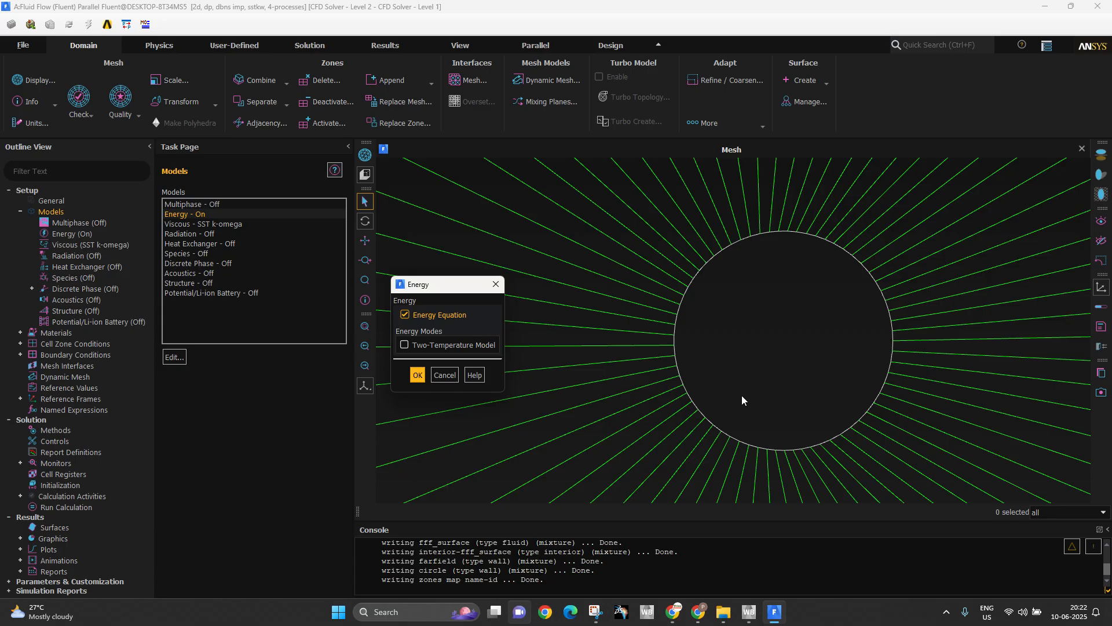
scroll(578, 350, "down", 3)
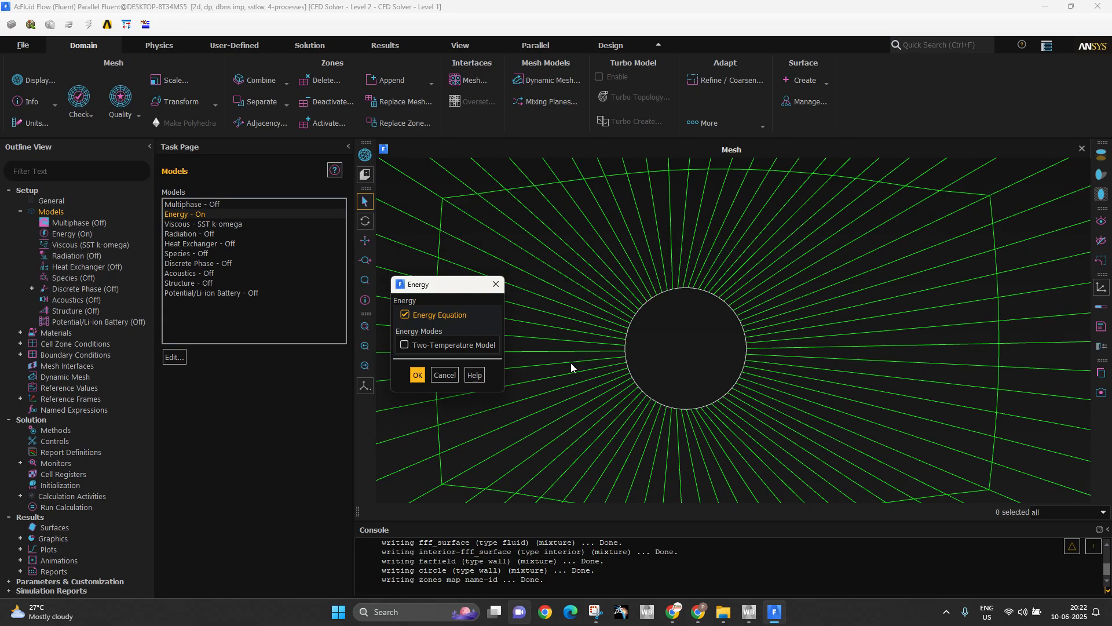
left_click(423, 376)
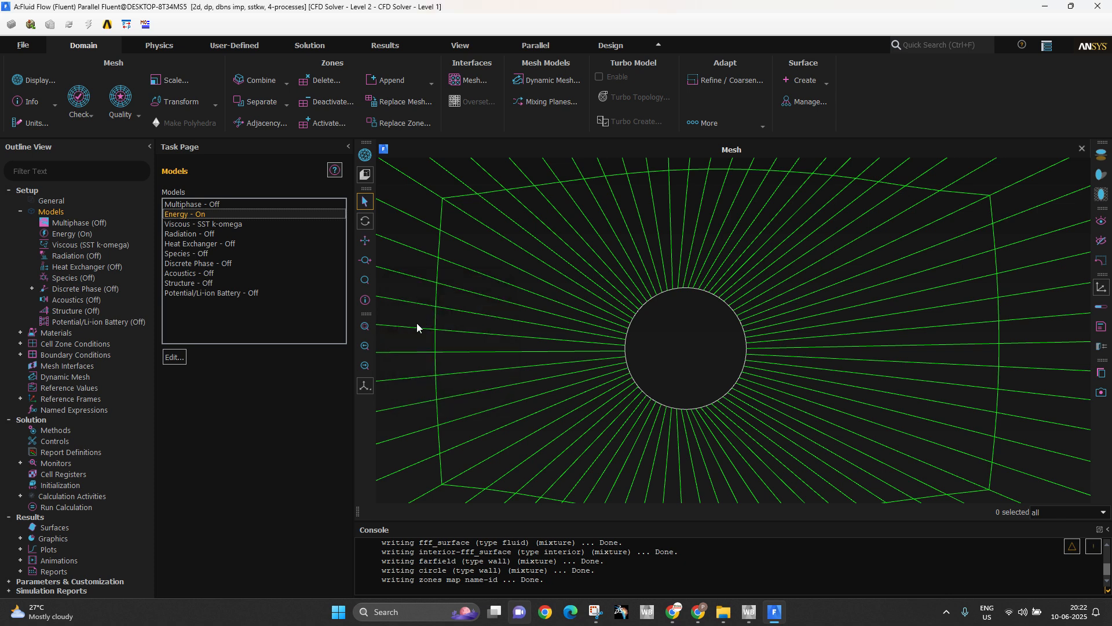
Set the viscous model to standard k-epsilon (2 eqn) with standard wall functions
double_click(217, 223)
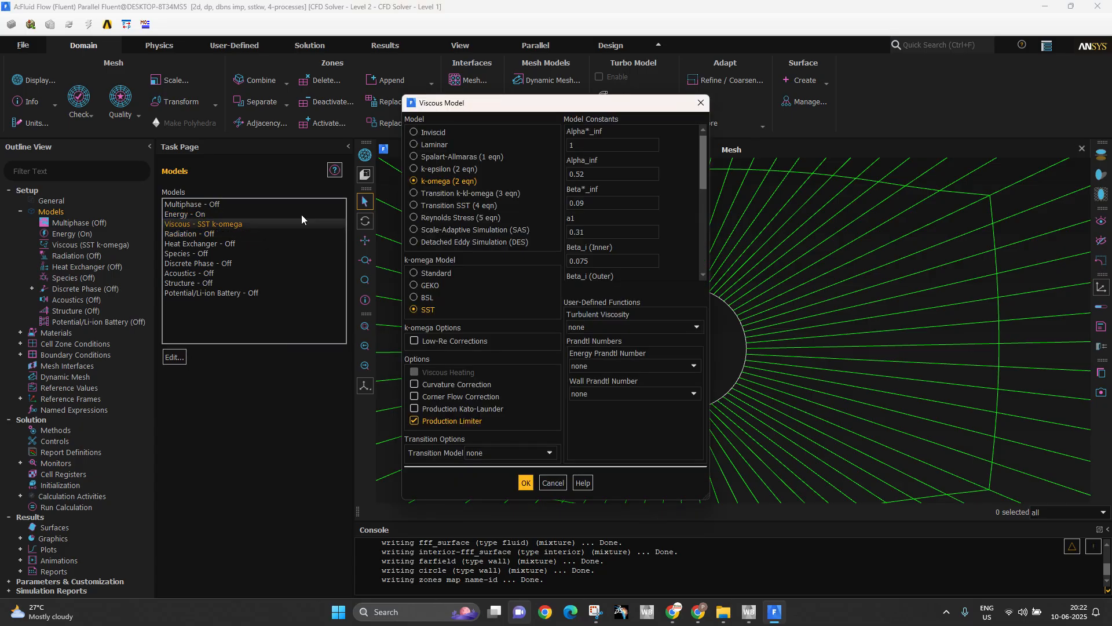
left_click_drag(532, 110, 610, 198)
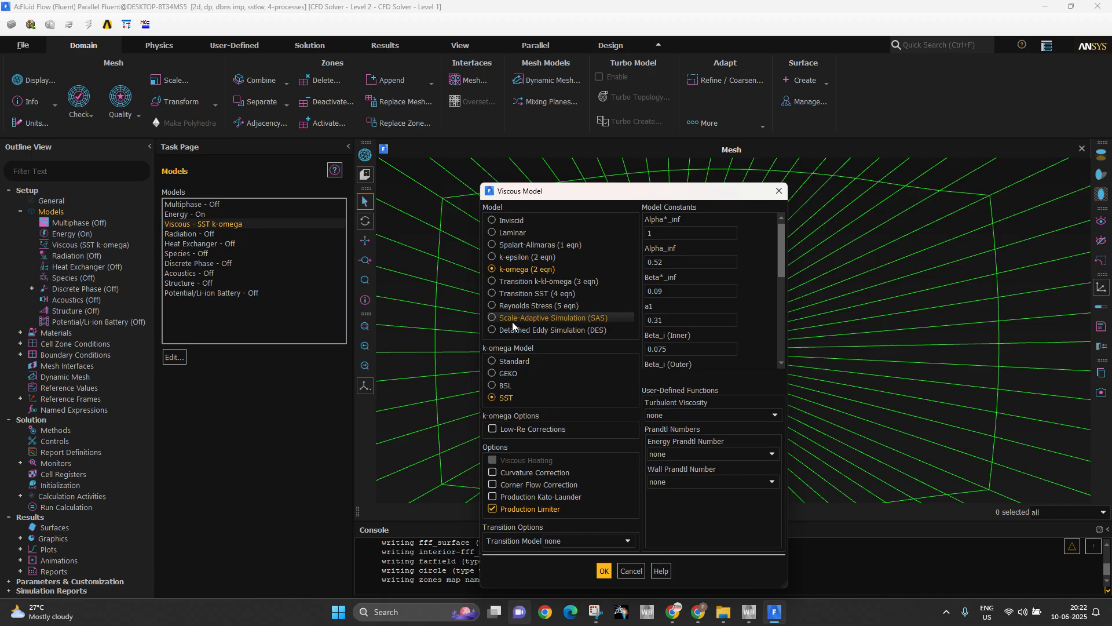
left_click(518, 256)
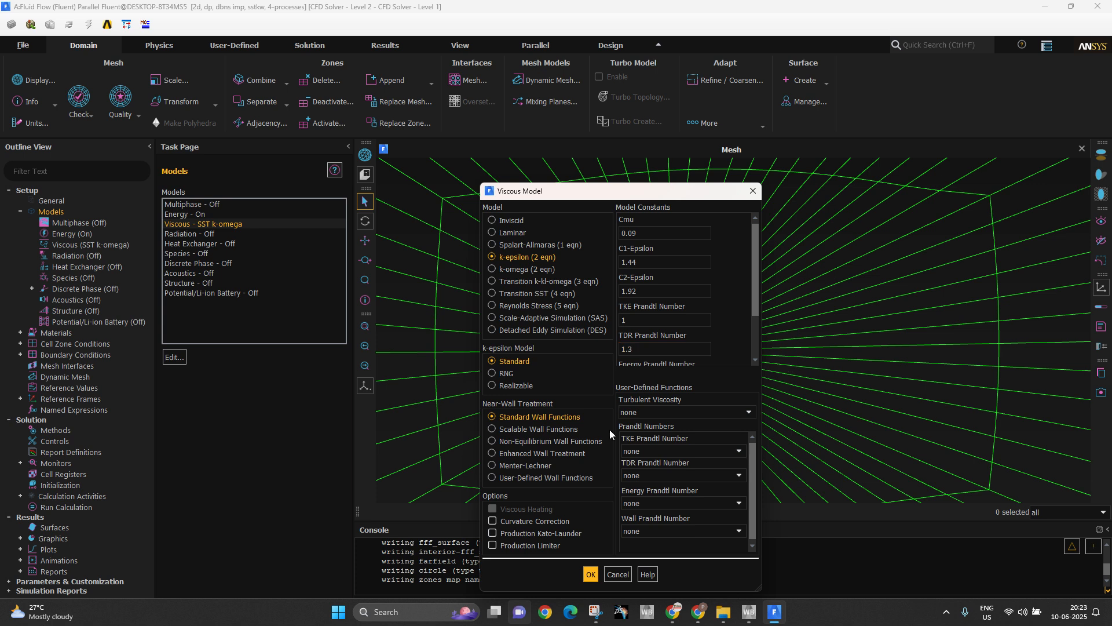
scroll(709, 356, "down", 3)
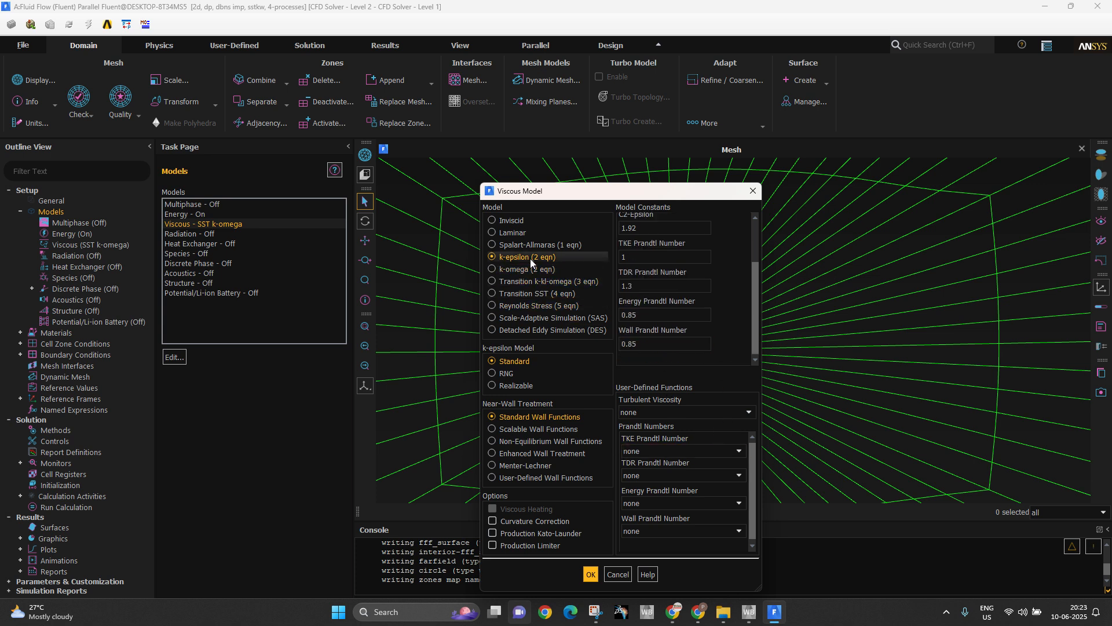
left_click(591, 574)
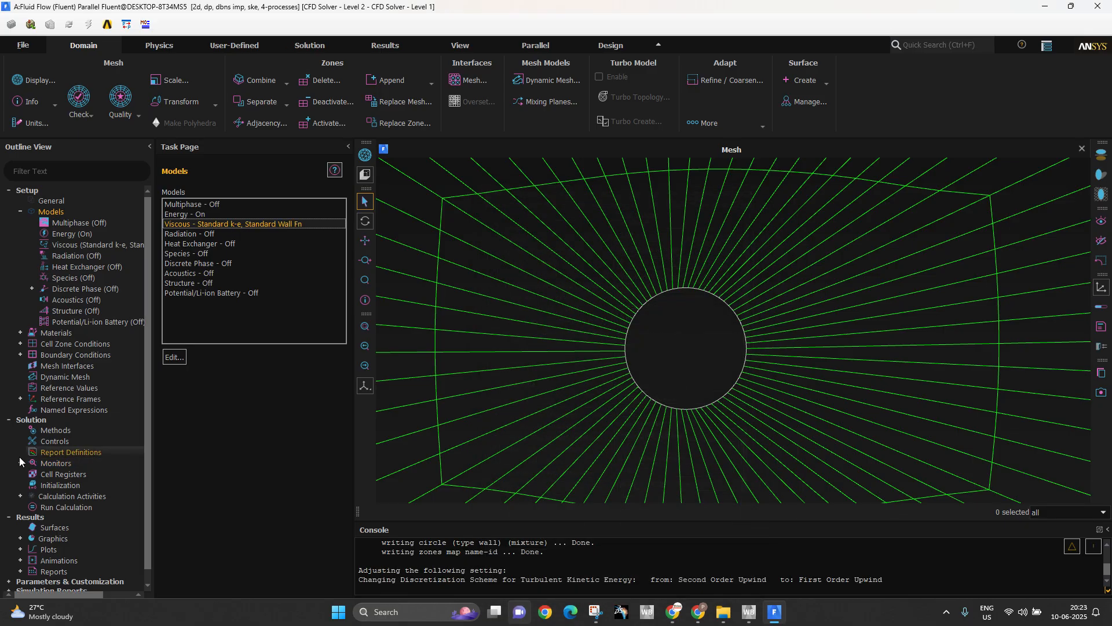
Set the density of the fluid material air to ideal-gas, apply the change and close the material editor
double_click(43, 336)
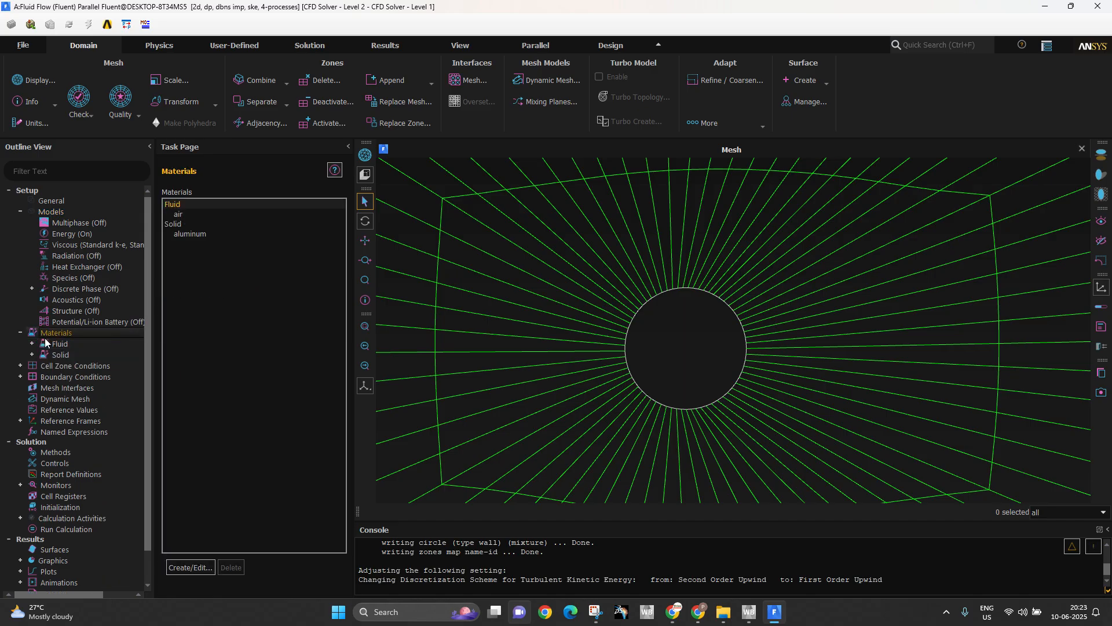
double_click(177, 214)
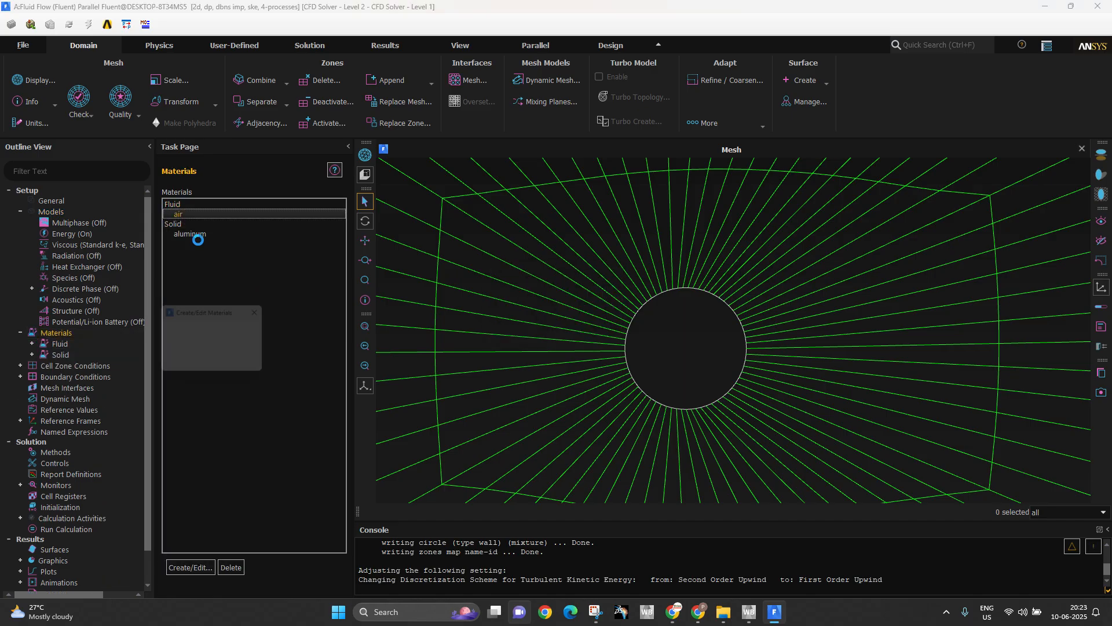
left_click_drag(515, 149, 255, 185)
left_click(247, 323)
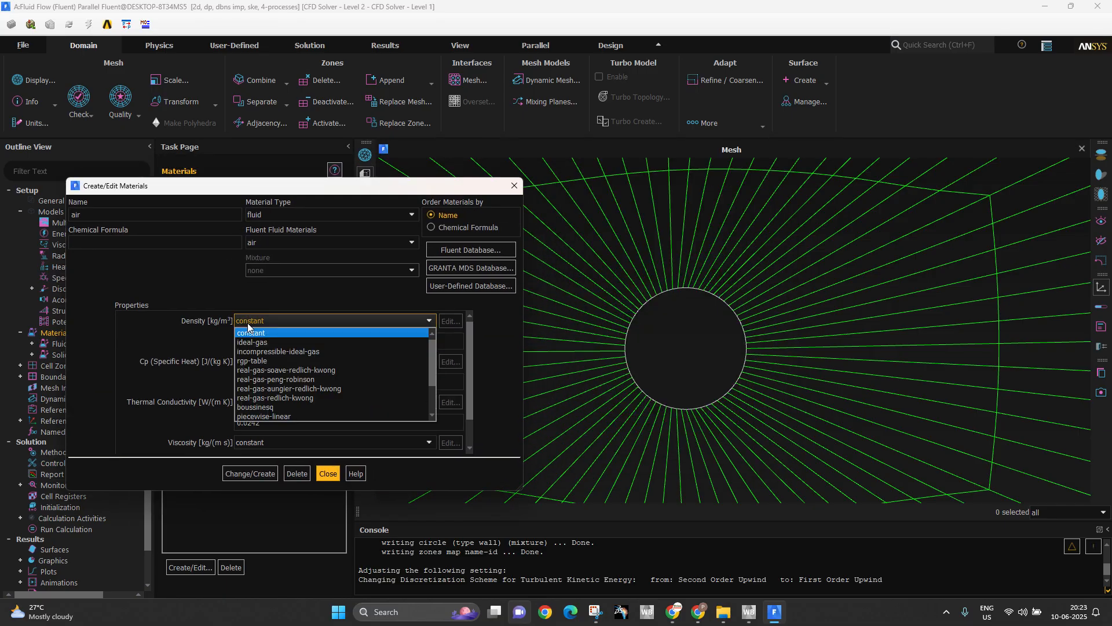
left_click(252, 342)
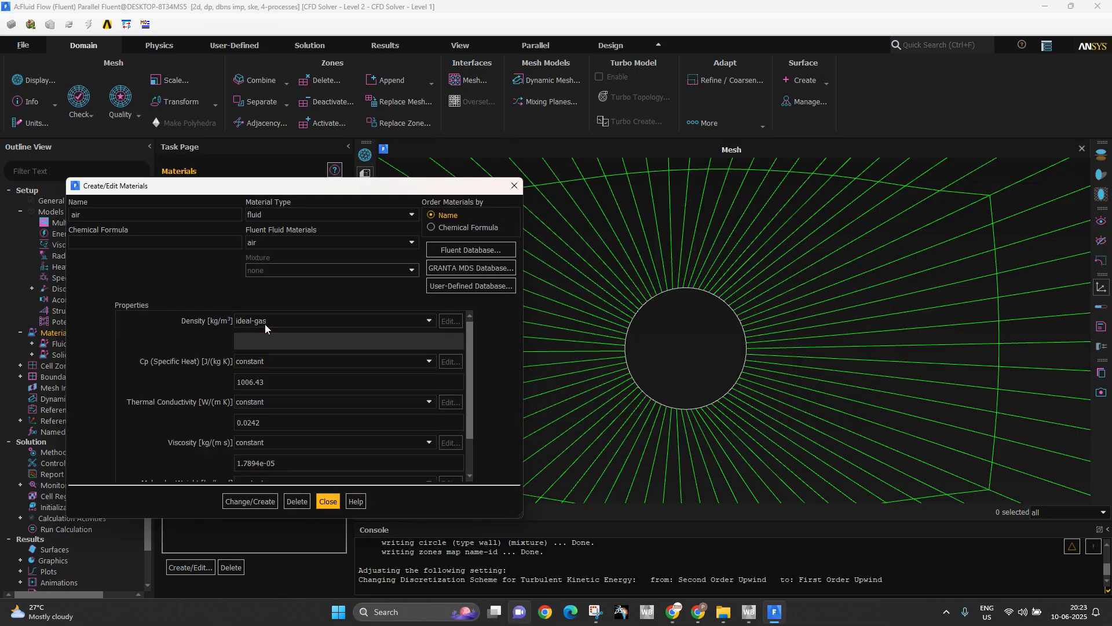
left_click_drag(295, 186, 215, 190)
scroll(672, 373, "down", 2)
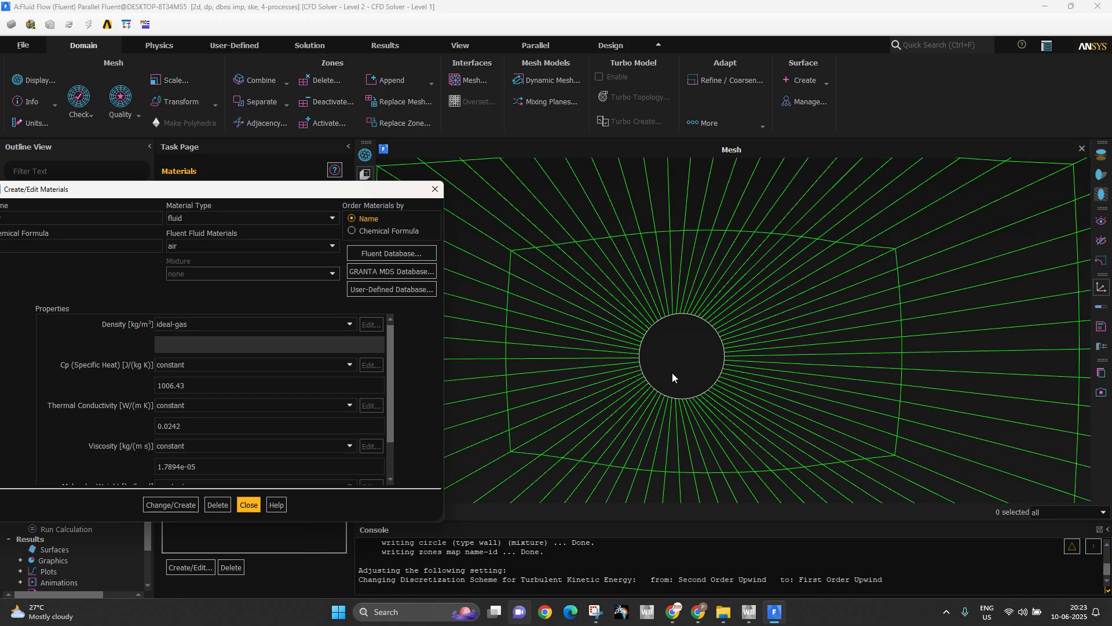
scroll(672, 285, "down", 1)
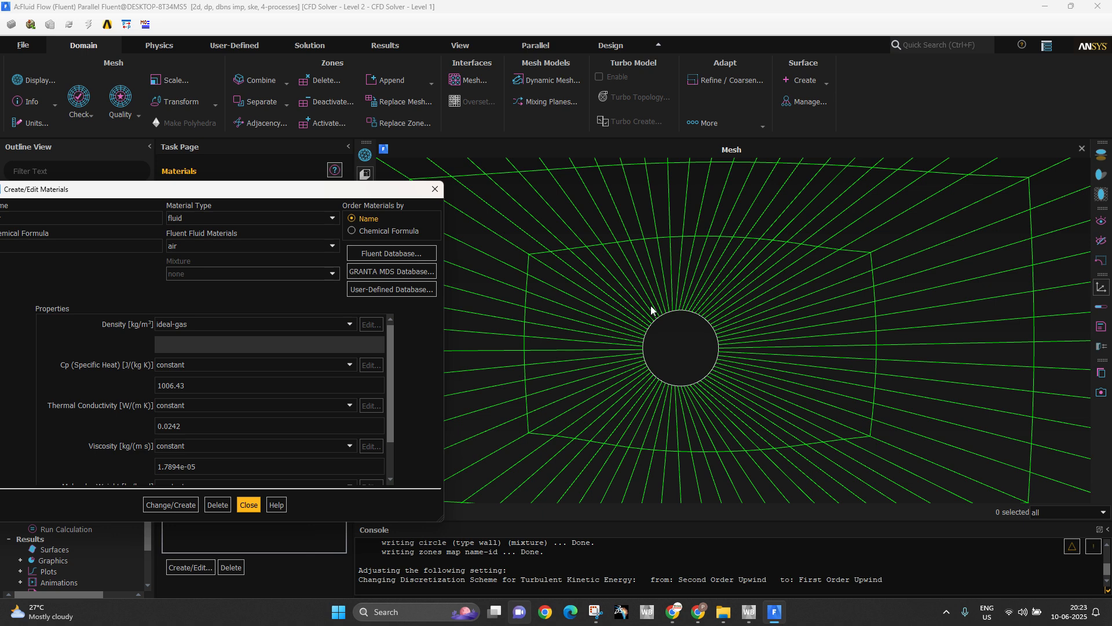
scroll(746, 327, "down", 2)
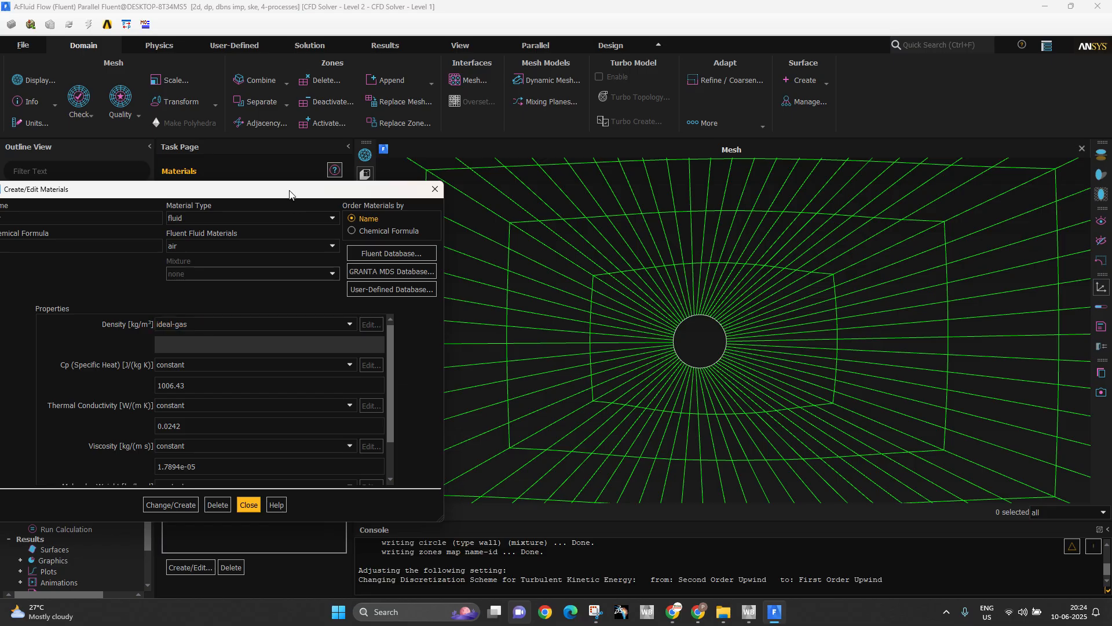
left_click_drag(288, 192, 386, 205)
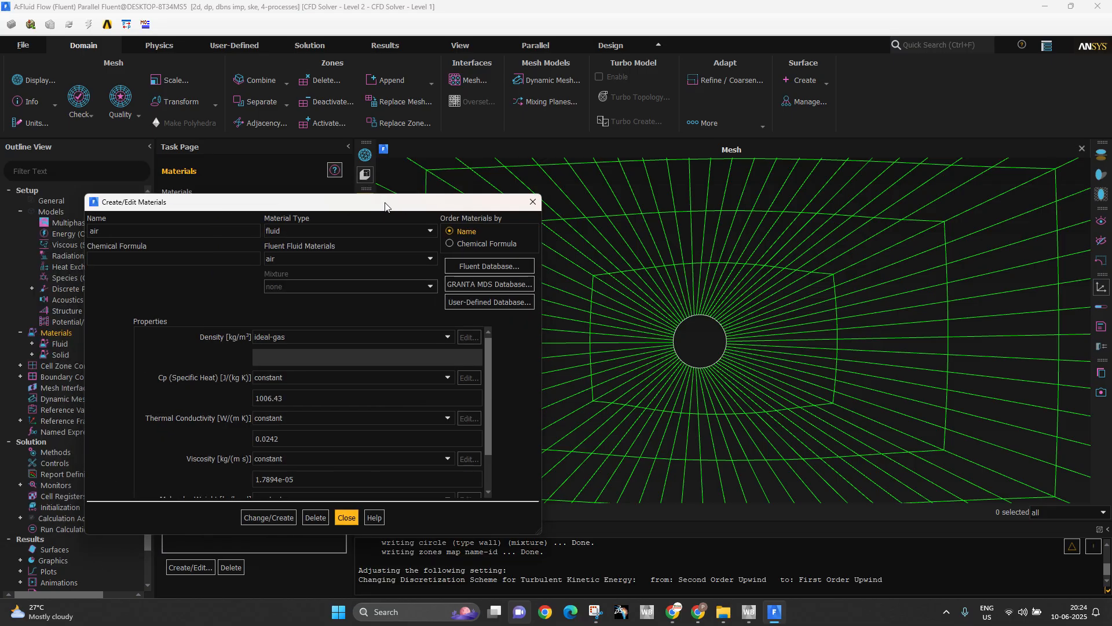
left_click(292, 517)
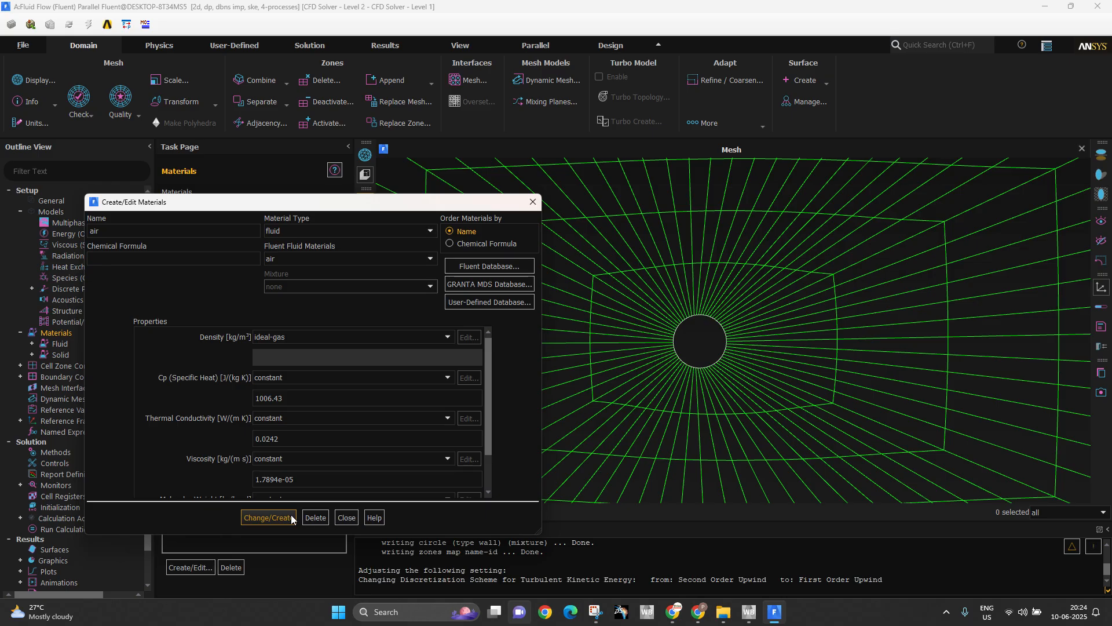
left_click(348, 517)
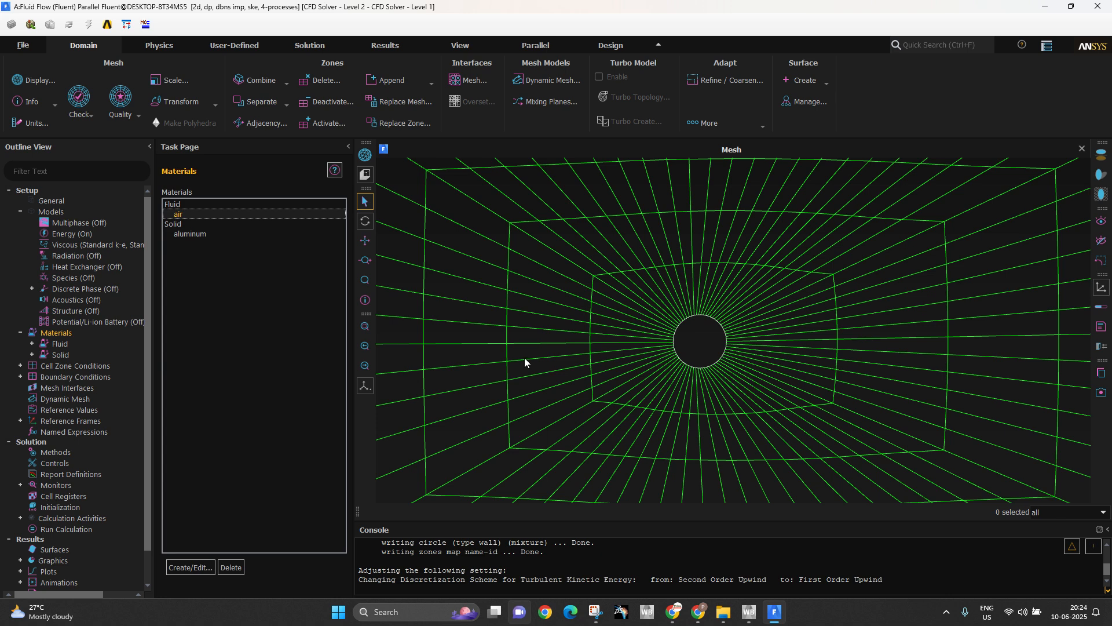
Change the boundary type of the farfield zone from wall to pressure-far-field
double_click(118, 377)
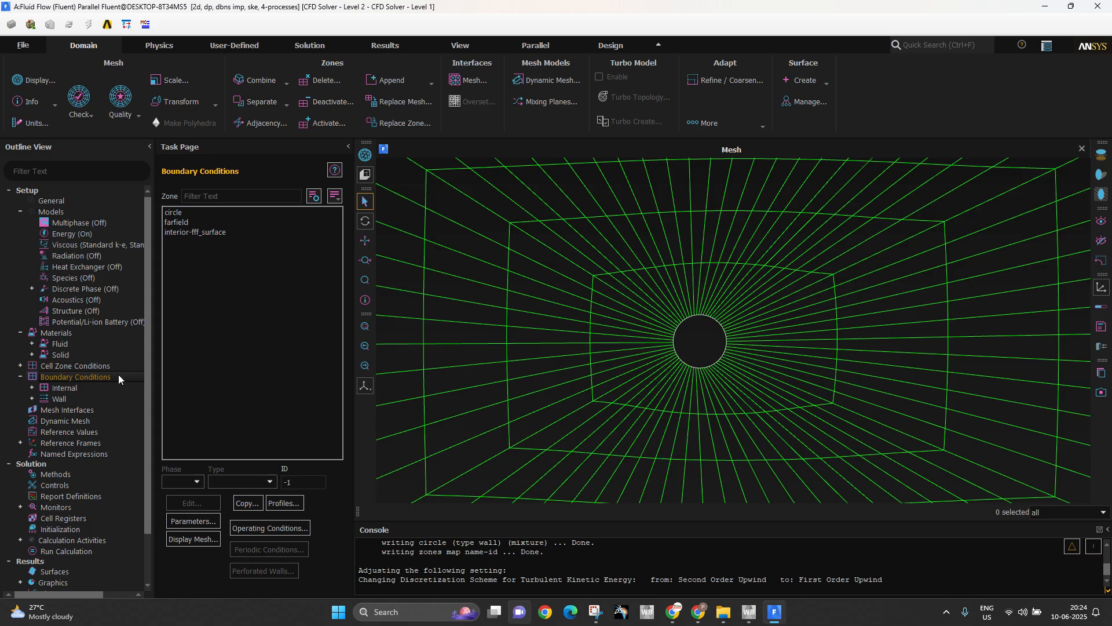
left_click(195, 222)
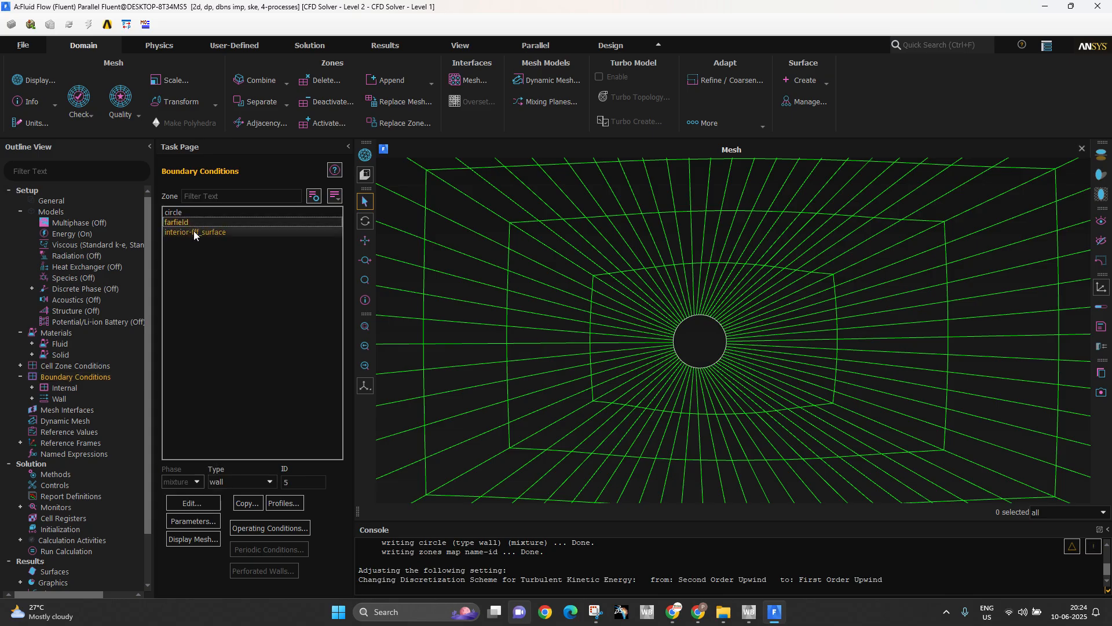
scroll(413, 285, "down", 5)
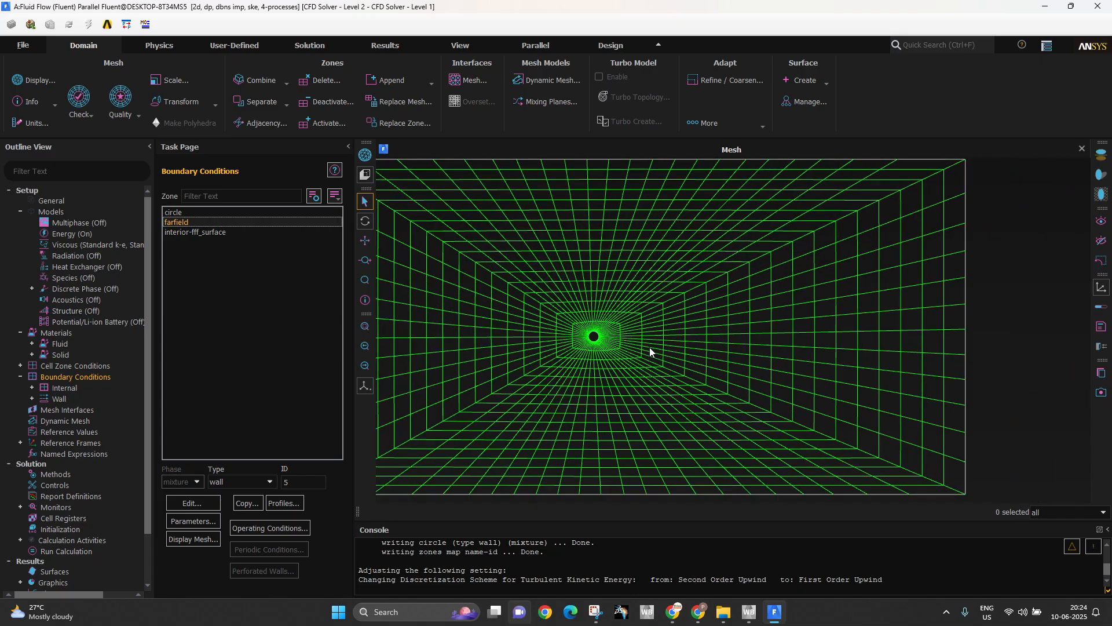
scroll(448, 332, "up", 5)
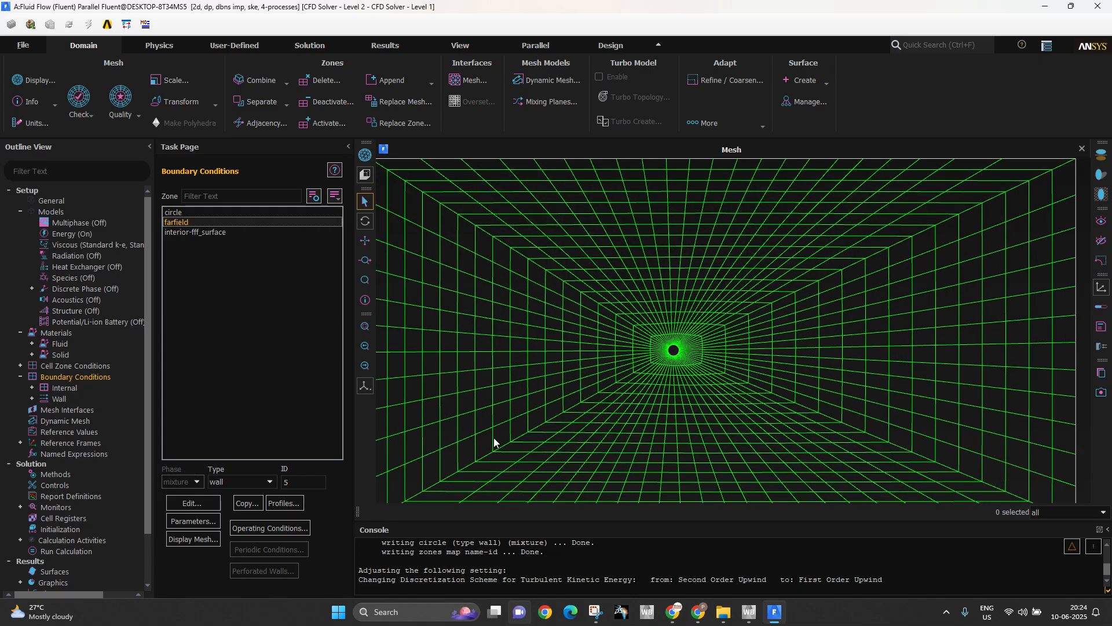
left_click(265, 483)
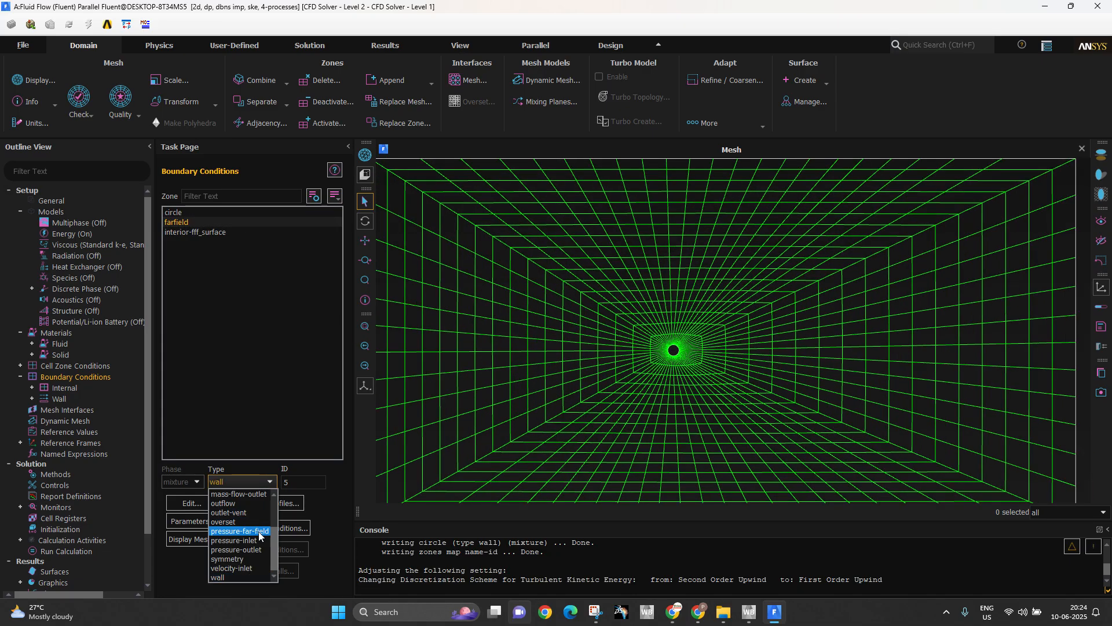
left_click(259, 530)
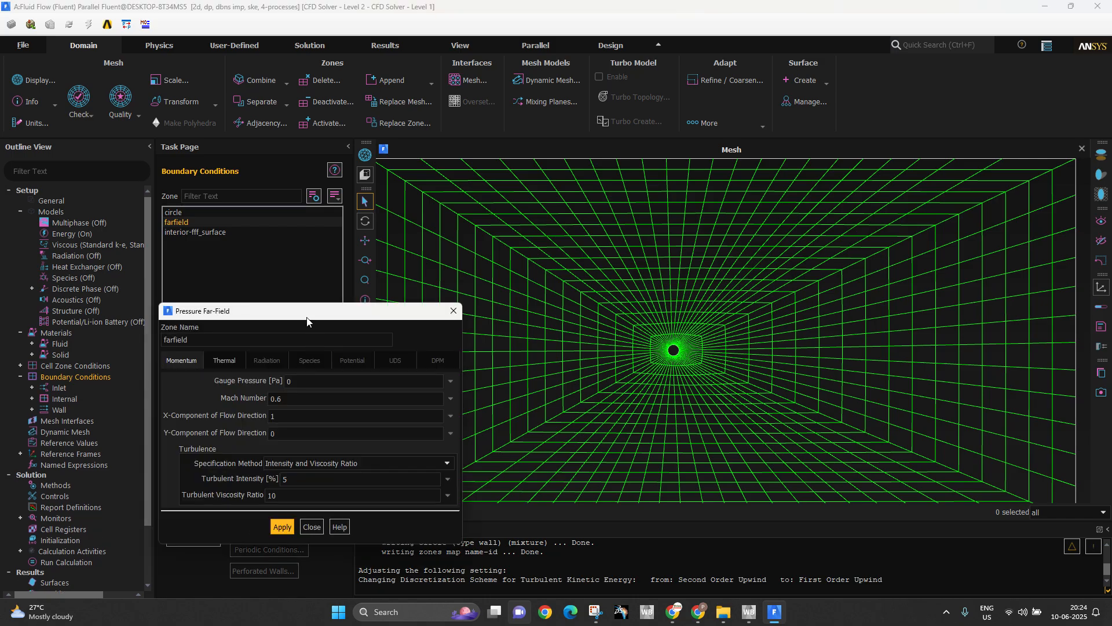
Set the farfield gauge pressure to 101325 Pa and the Mach number to 2, apply the values and close the dialog
left_click_drag(307, 316, 459, 297)
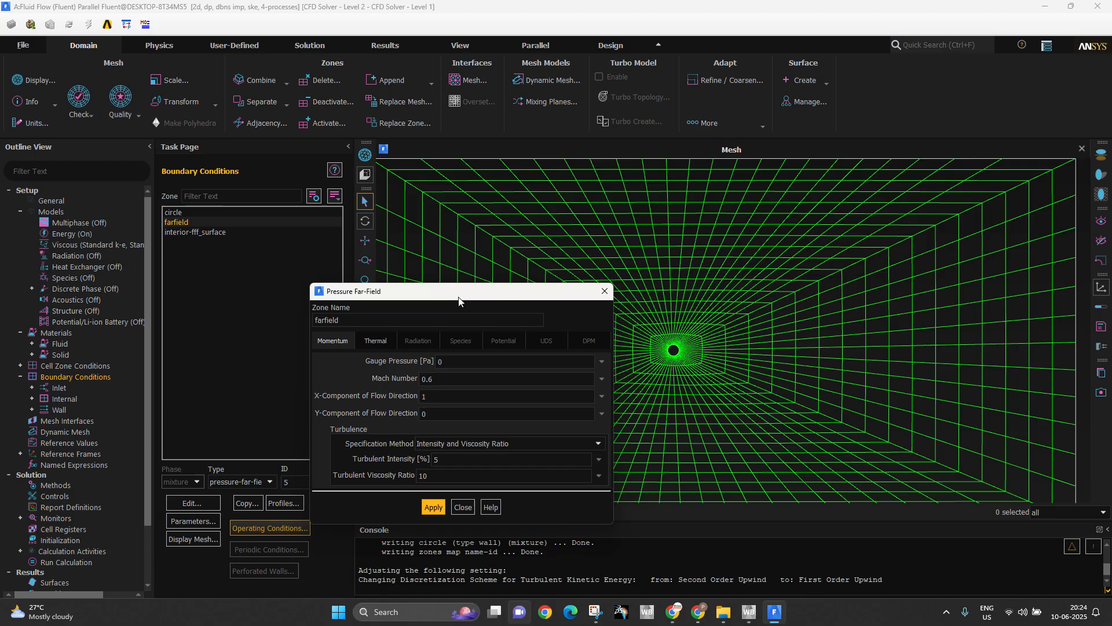
left_click(438, 362)
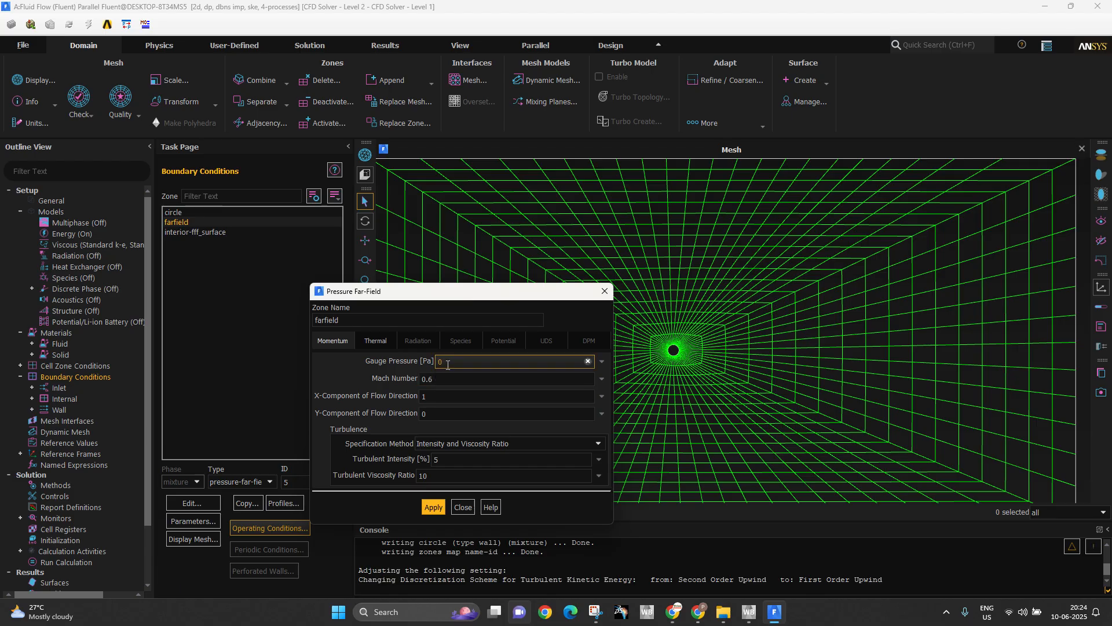
double_click(438, 362)
type("101325")
left_click_drag(476, 292, 260, 226)
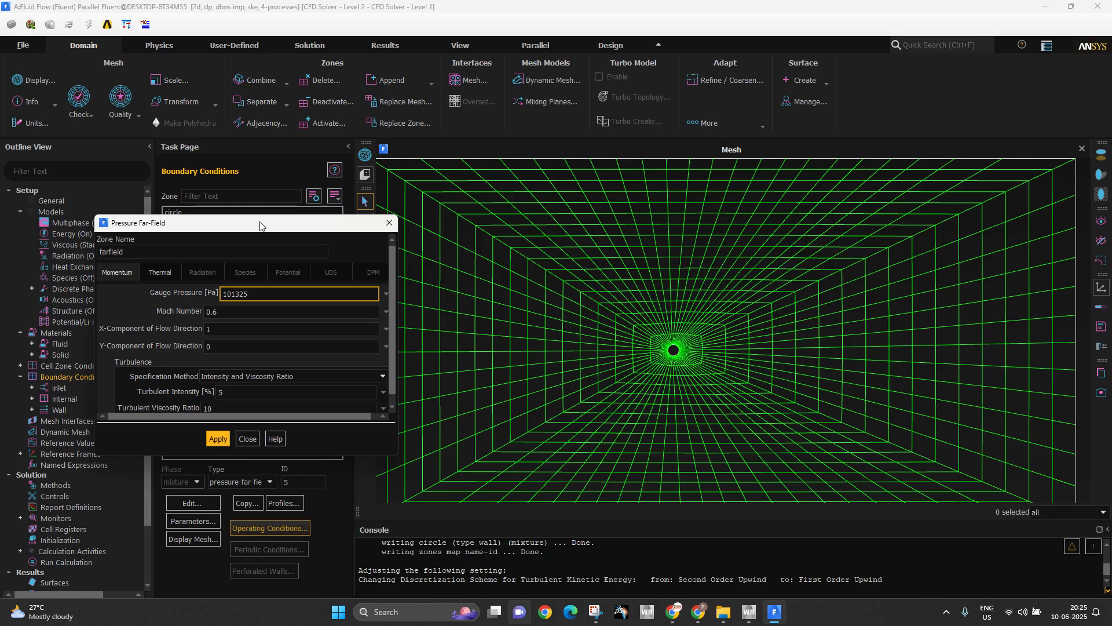
left_click_drag(260, 226, 511, 285)
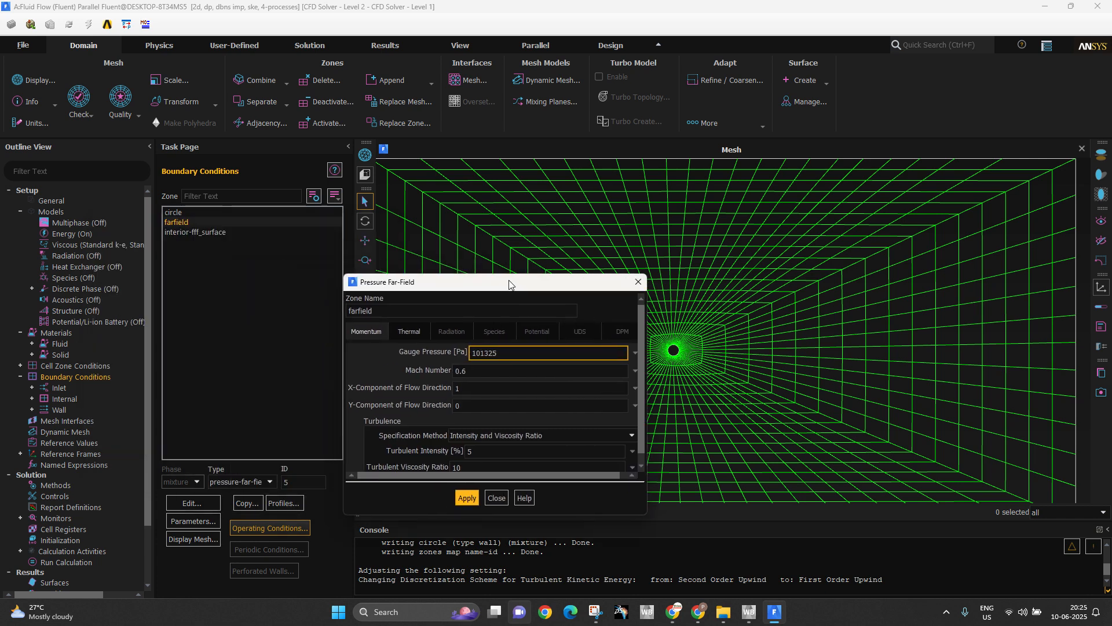
left_click(481, 353)
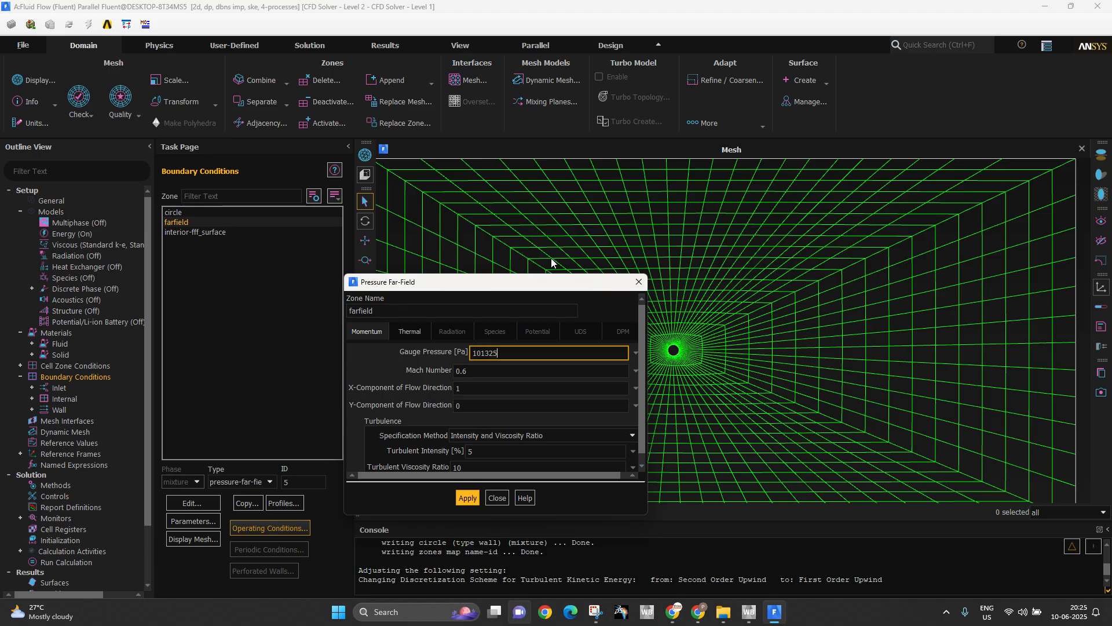
left_click_drag(531, 290, 480, 250)
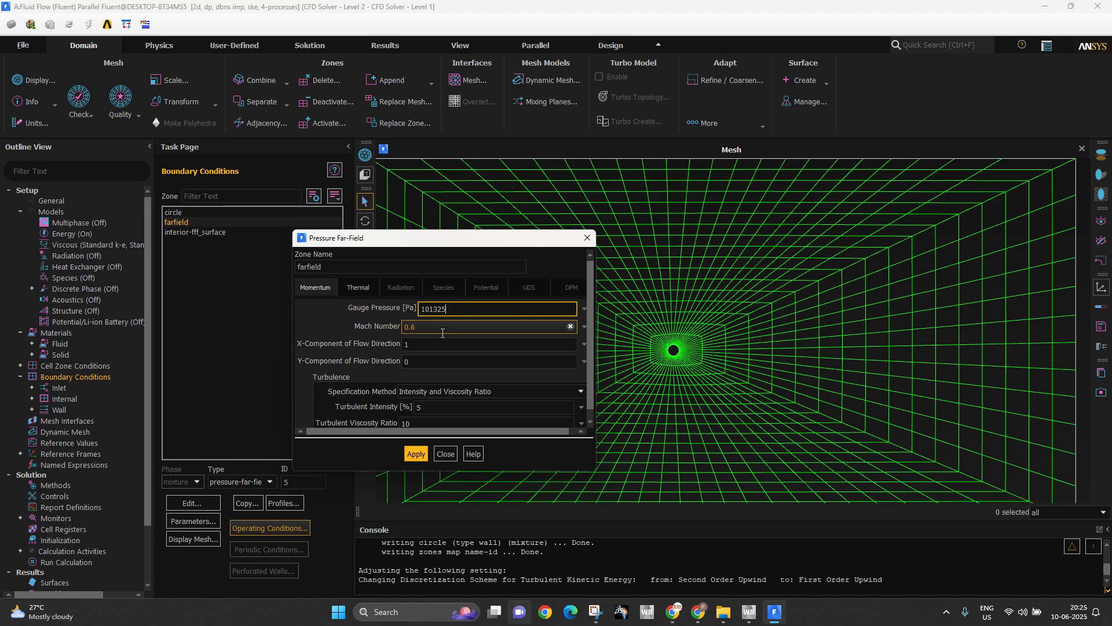
left_click_drag(441, 326, 396, 329)
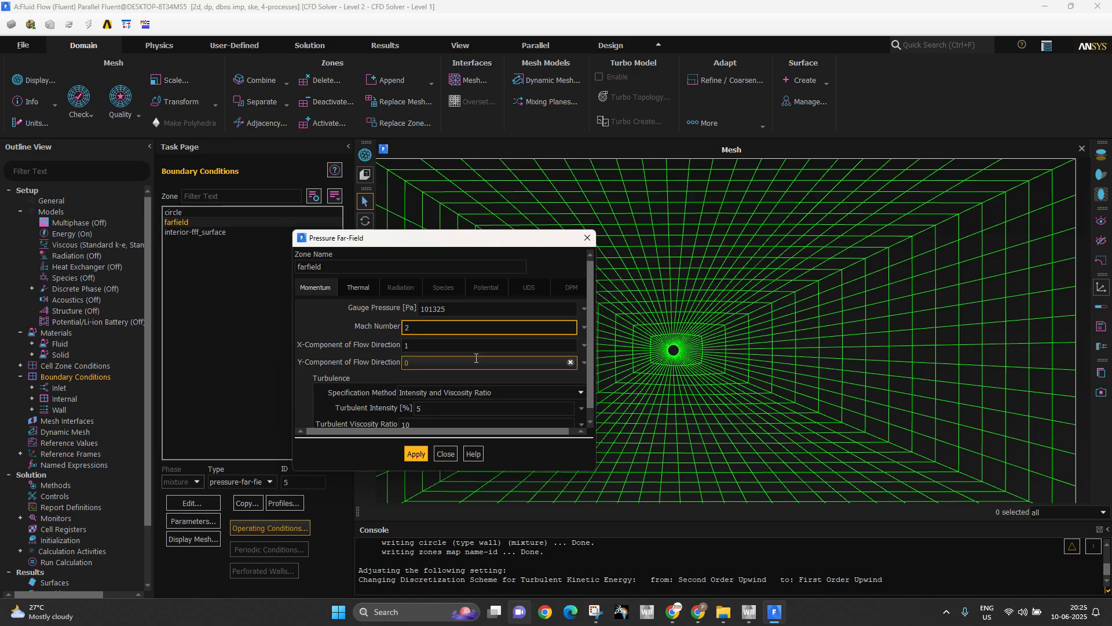
left_click(416, 455)
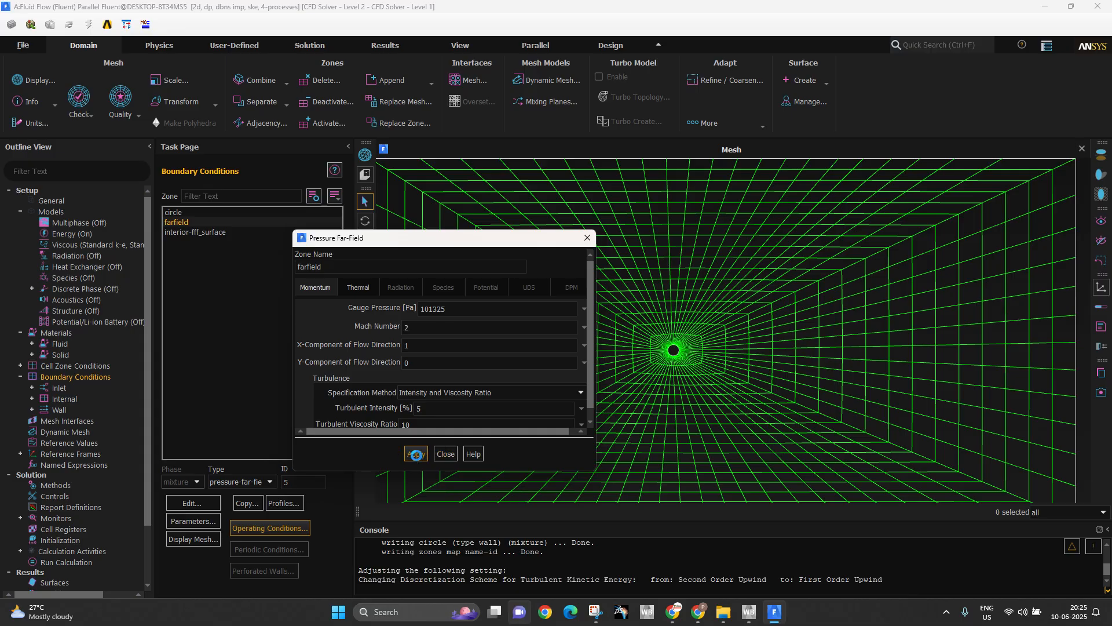
left_click(451, 455)
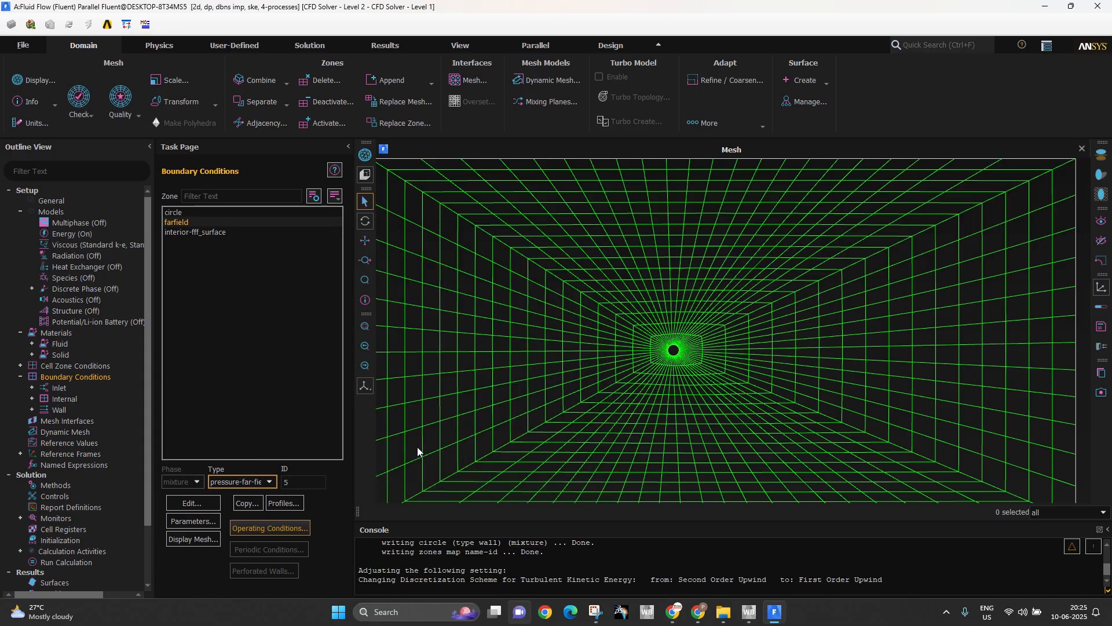
Set the spatial discretization of turbulent kinetic energy and turbulent dissipation rate to Second Order Upwind in the solution methods
scroll(46, 438, "down", 1)
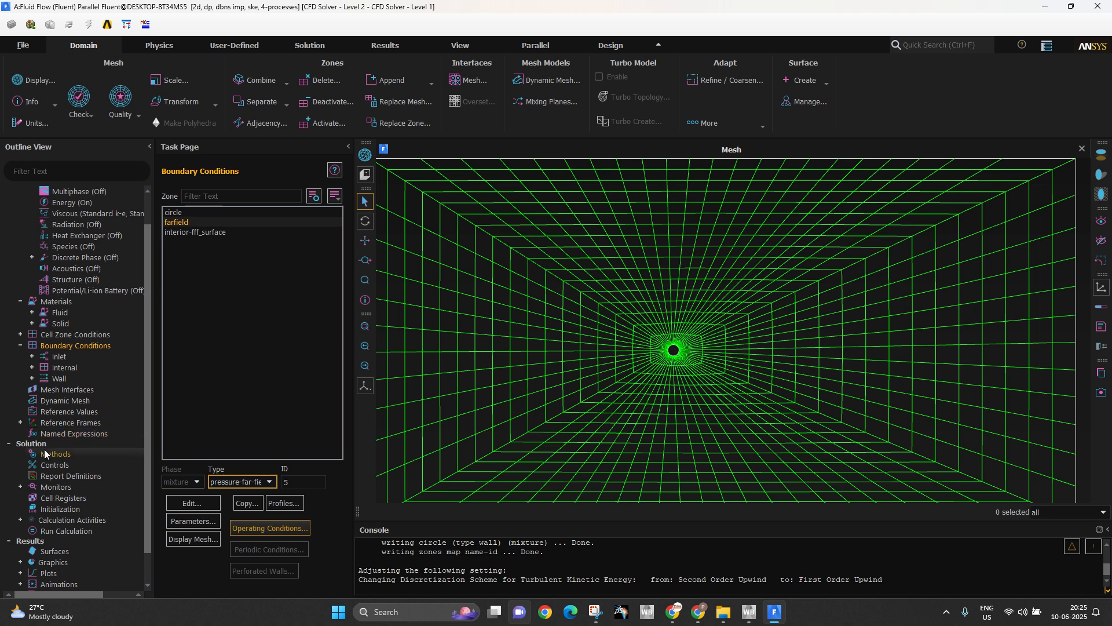
left_click(44, 451)
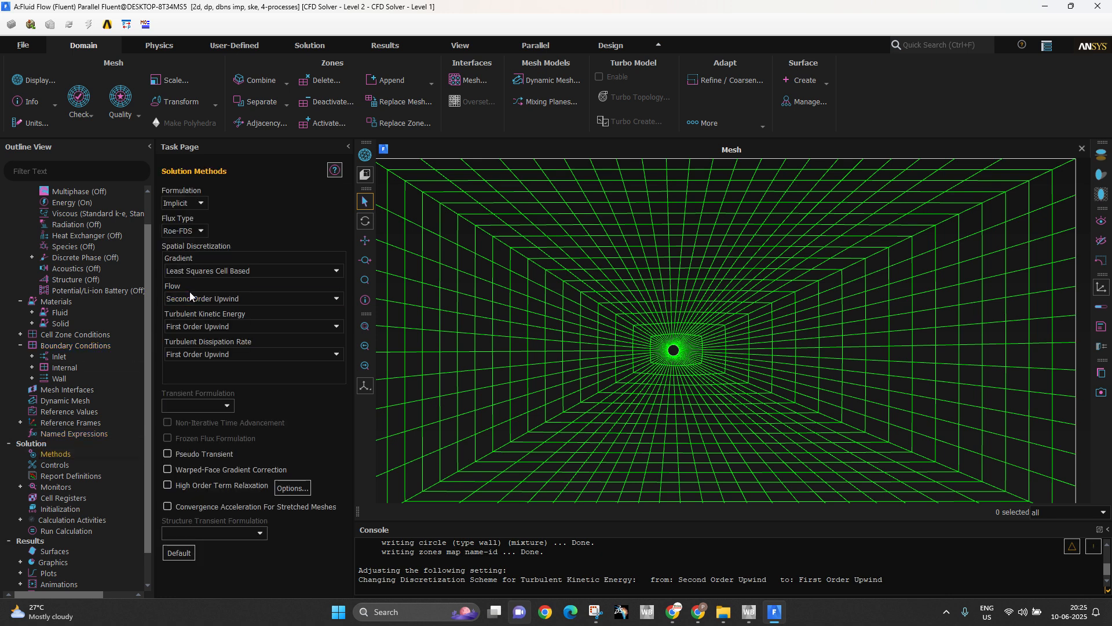
left_click(183, 327)
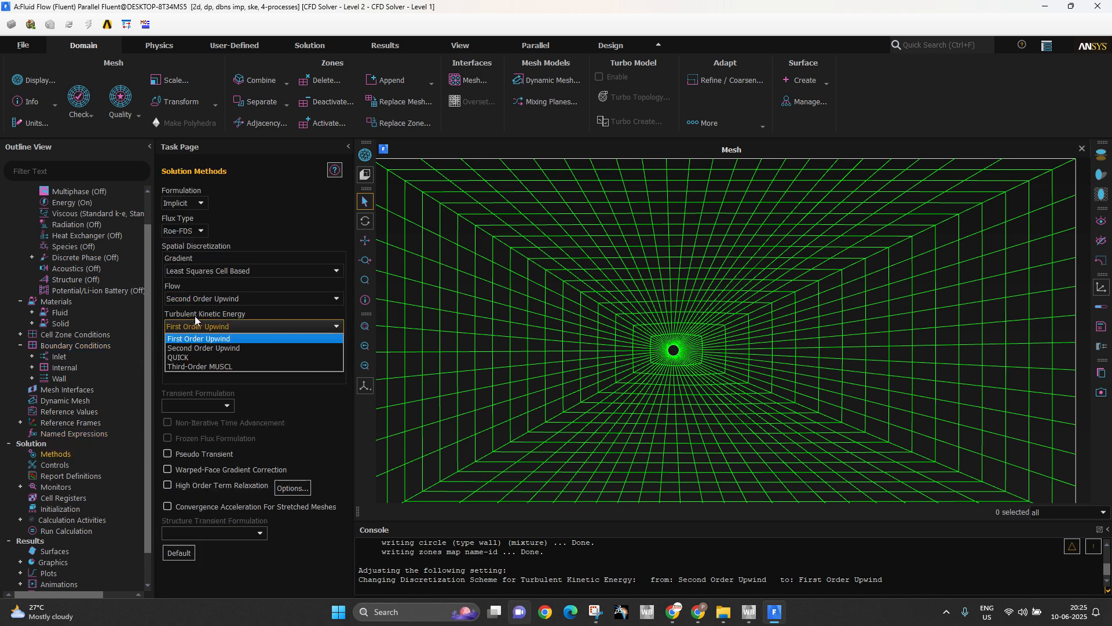
left_click(197, 349)
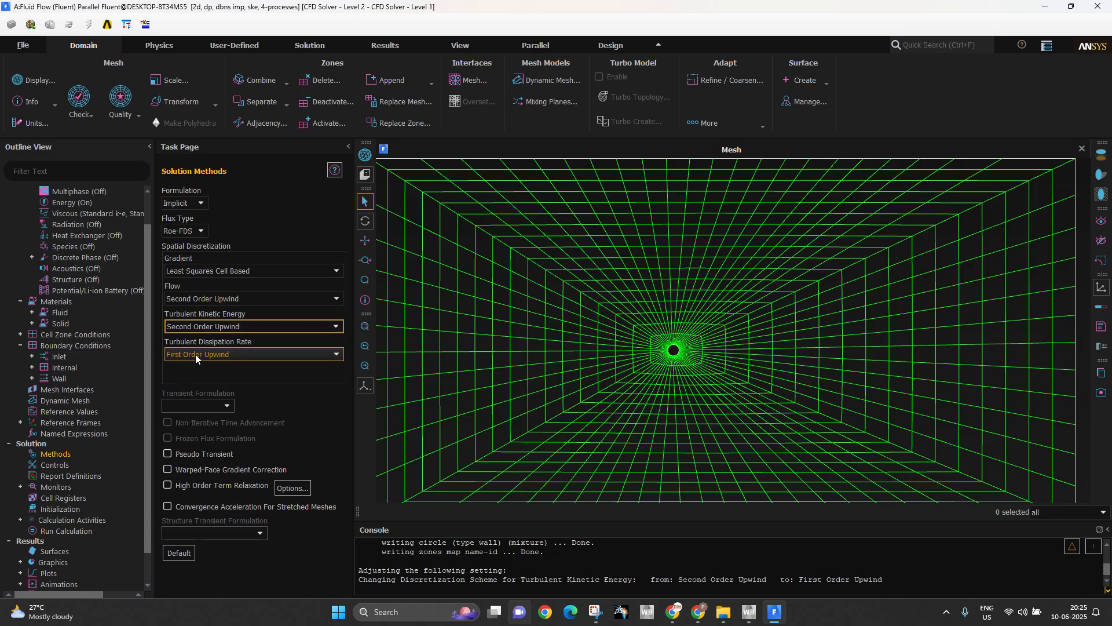
left_click(195, 354)
left_click(199, 376)
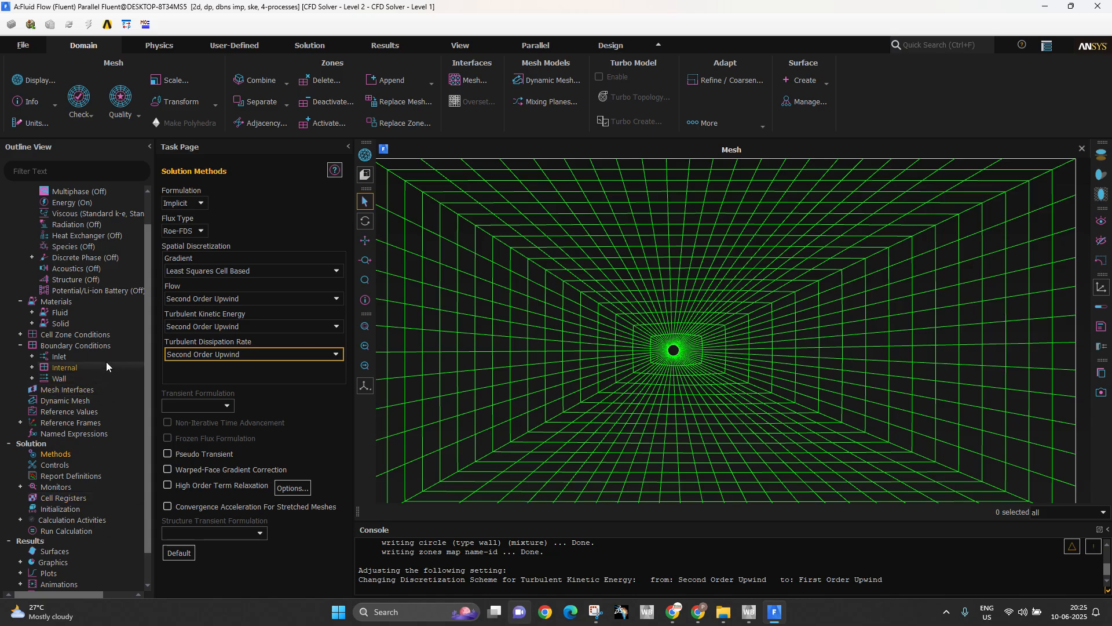
Review the boundary type of the farfield zone and the chosen solution methods
double_click(76, 346)
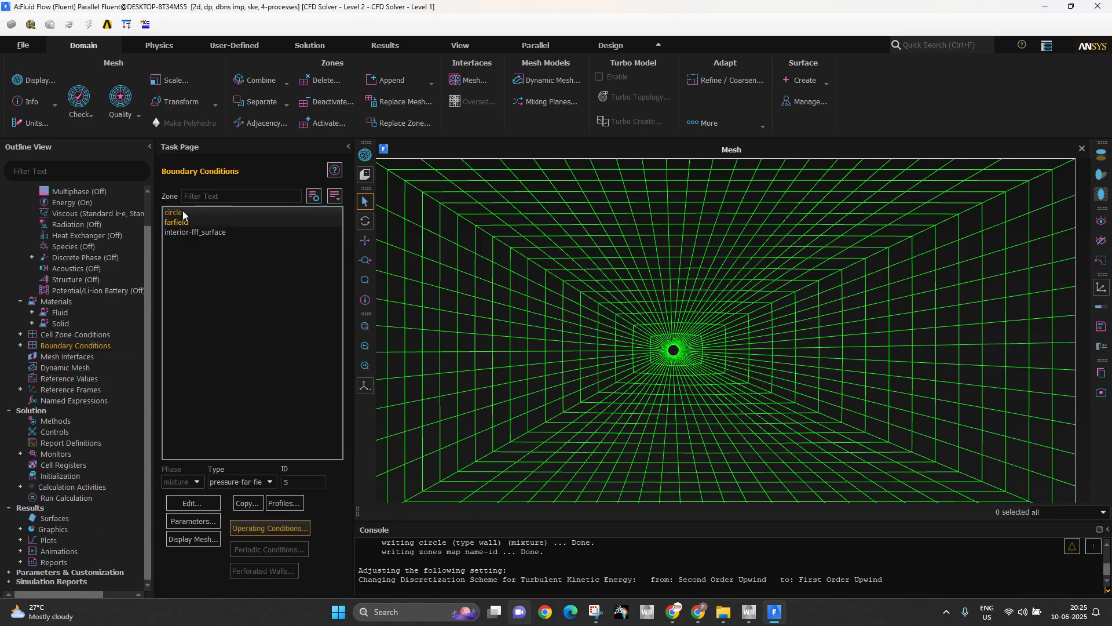
left_click(179, 224)
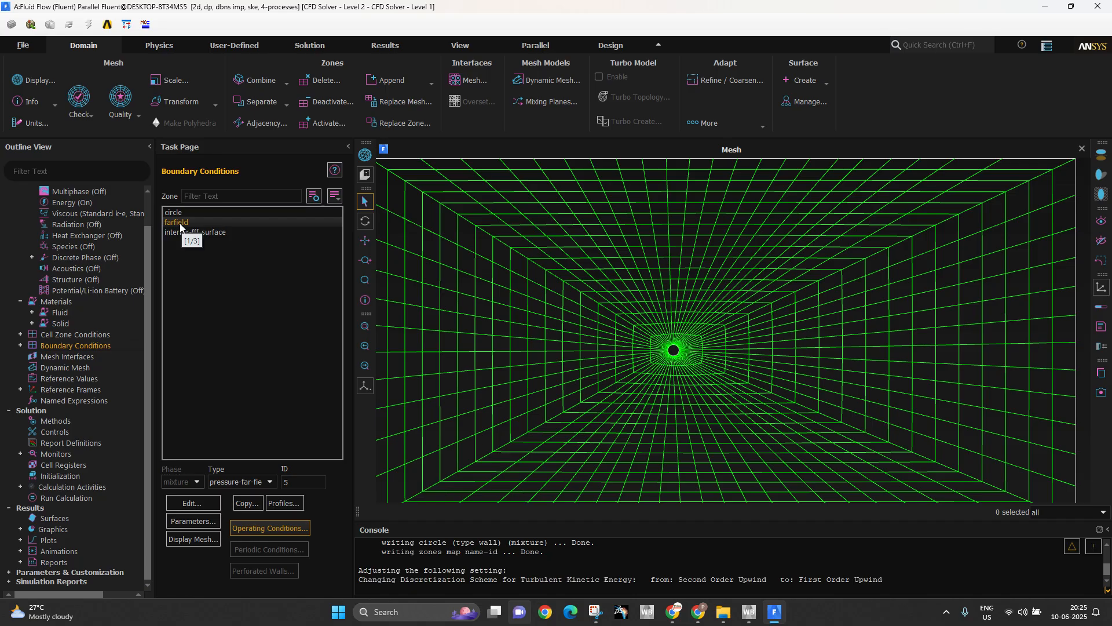
left_click(53, 423)
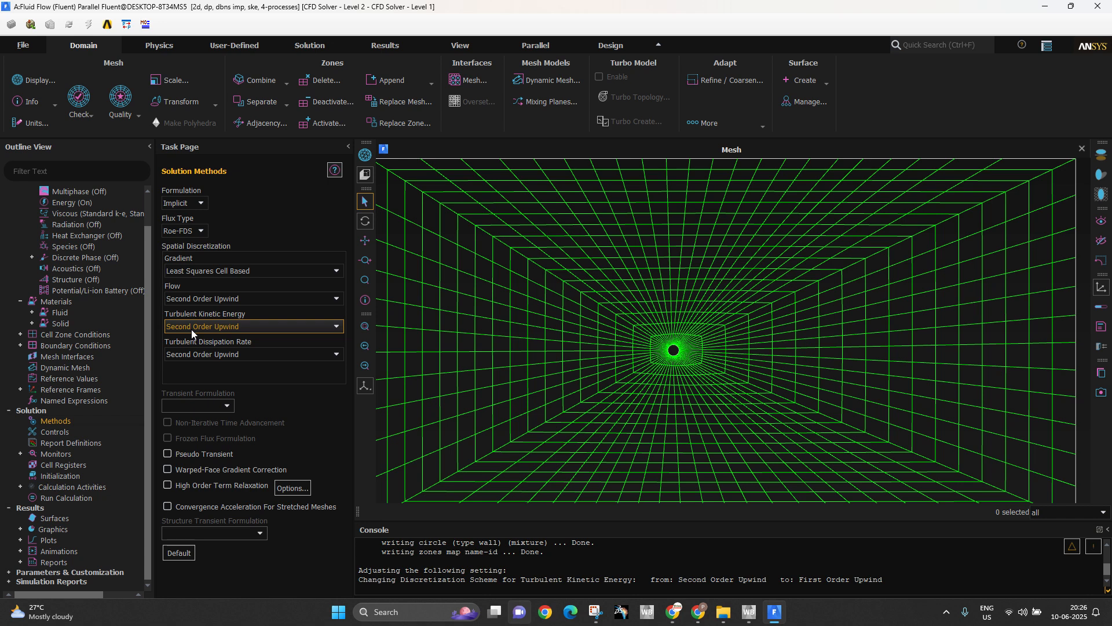
Initialize the solution with hybrid initialization and enlarge the console to review its iteration output and messages
left_click(113, 478)
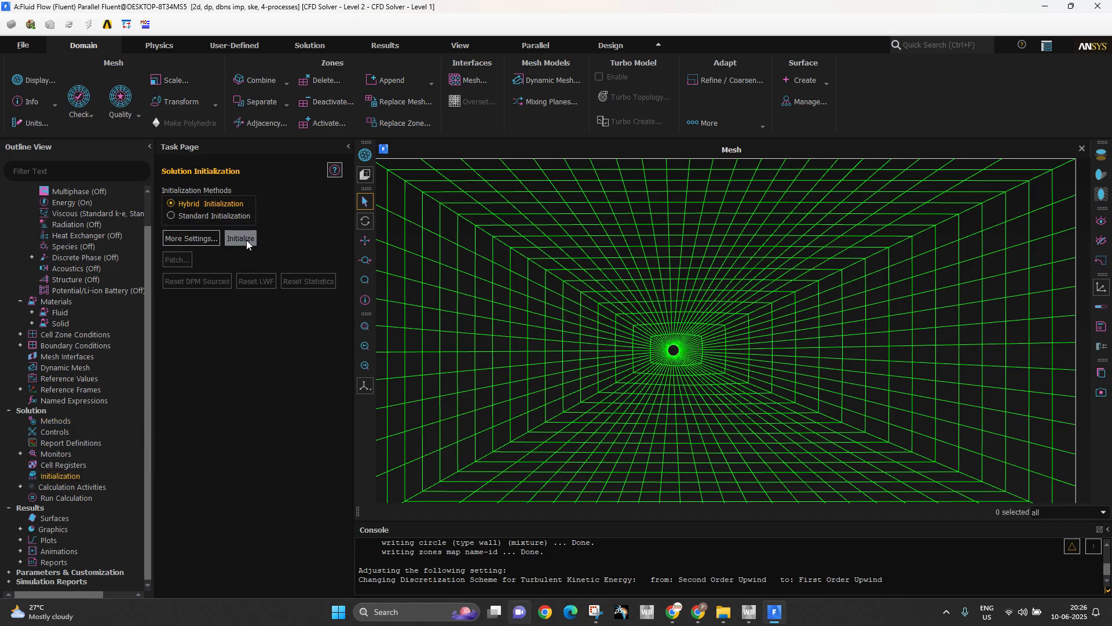
left_click(246, 239)
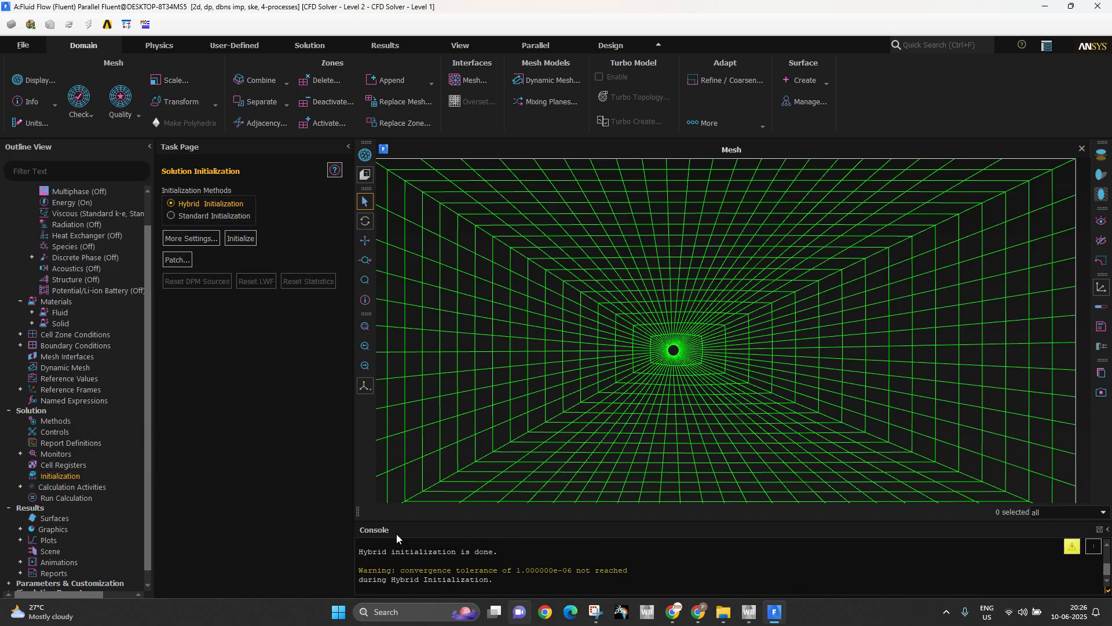
left_click_drag(397, 533, 400, 436)
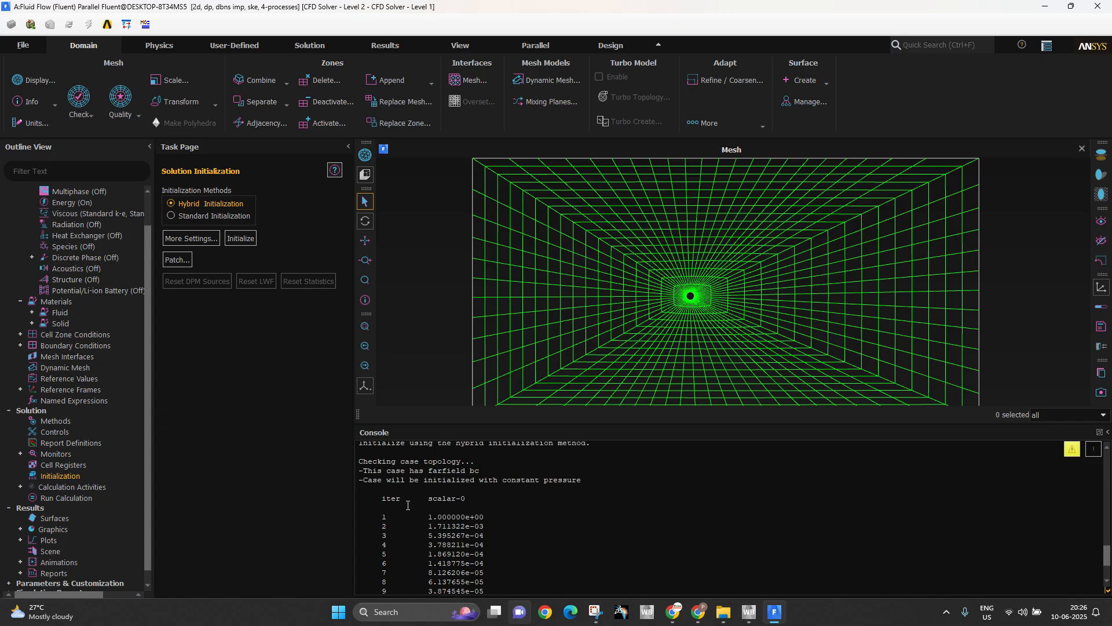
left_click_drag(392, 523, 495, 578)
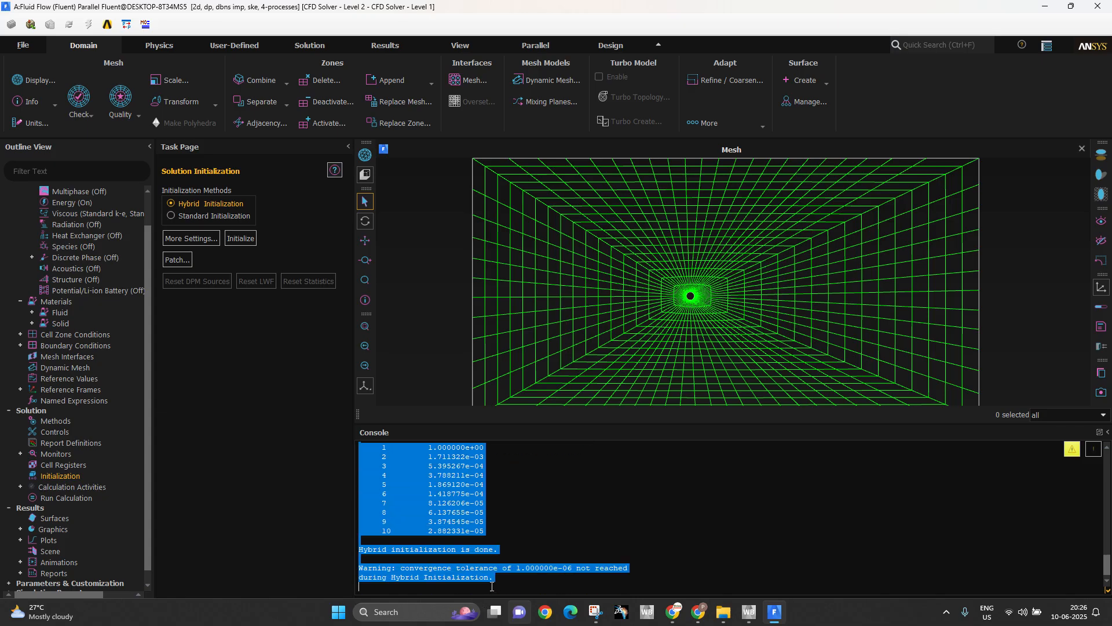
left_click(438, 558)
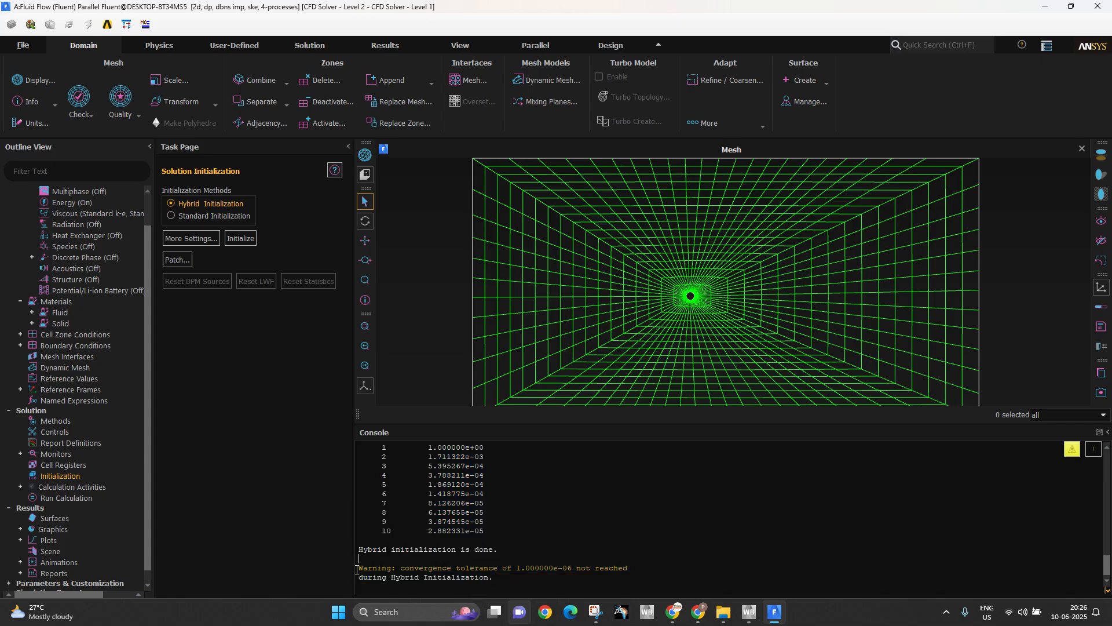
left_click_drag(493, 578, 351, 567)
Enable solution steering with the supersonic flow type and run the calculation with 1000 iterations
left_click(66, 498)
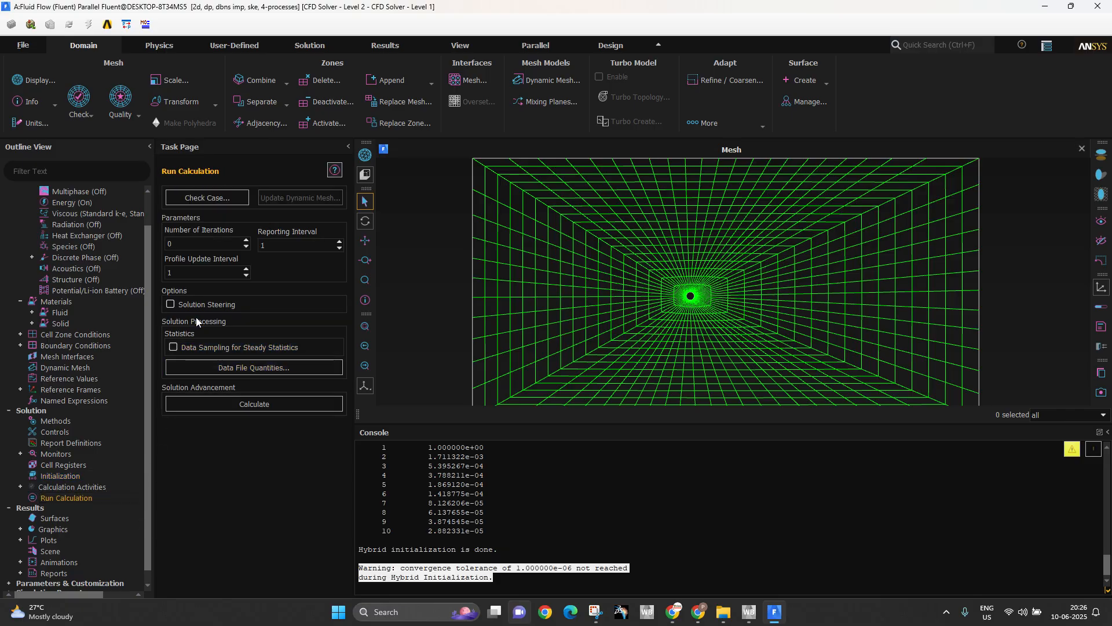
left_click(194, 306)
left_click(195, 329)
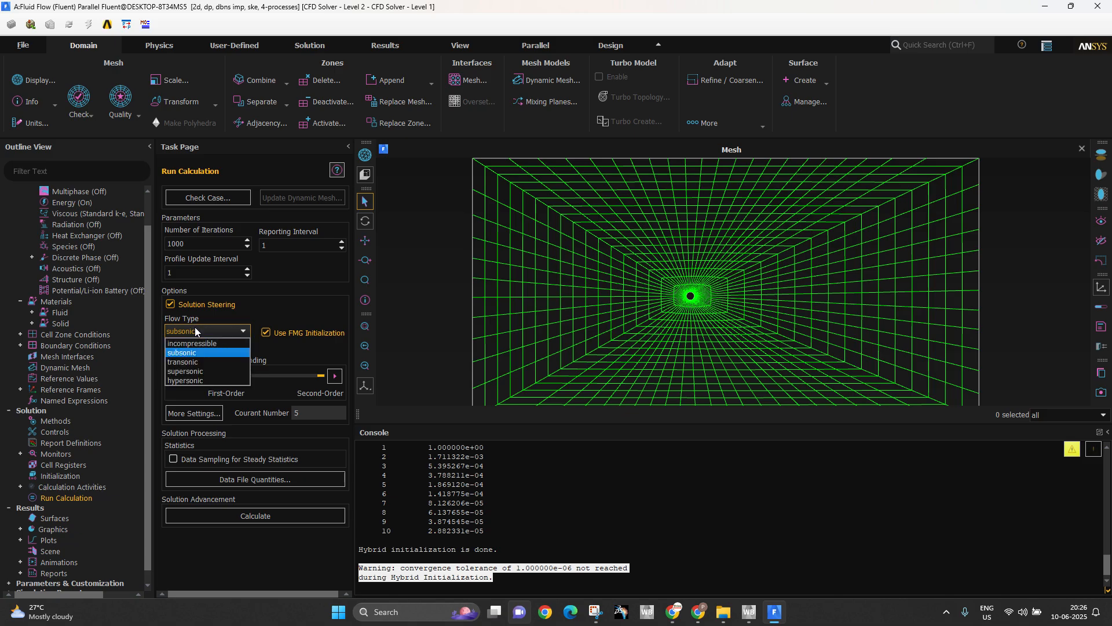
left_click(181, 371)
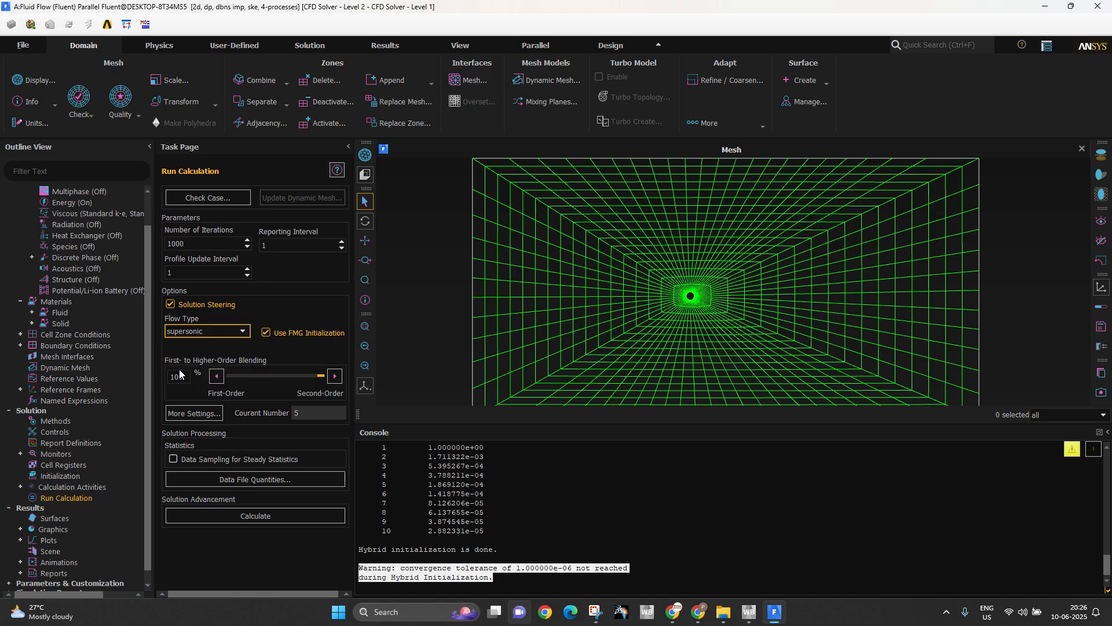
left_click(185, 243)
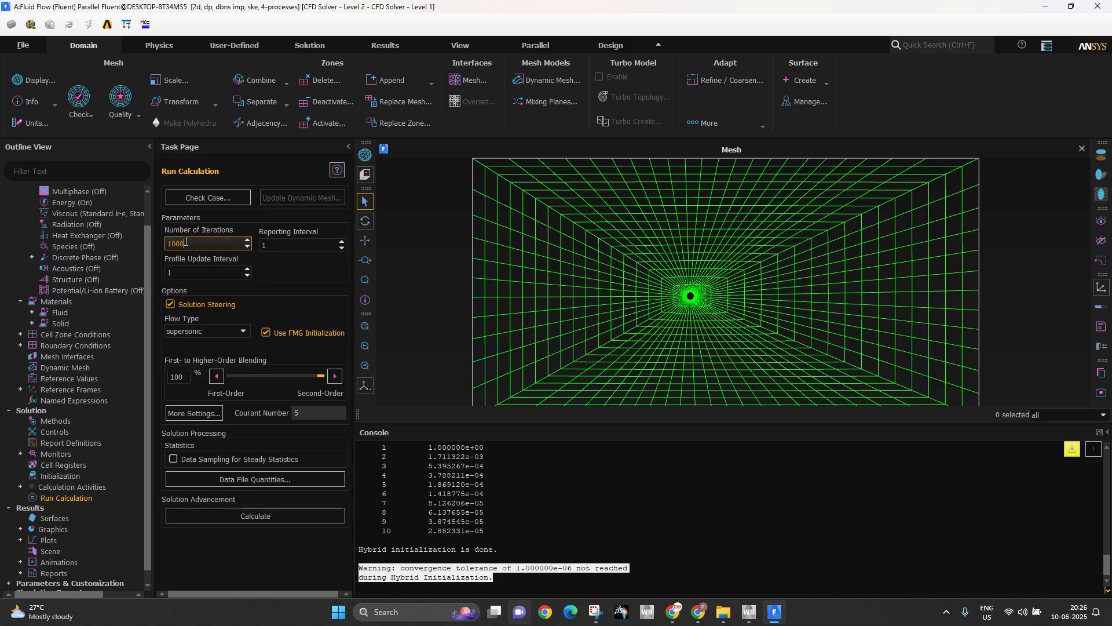
double_click(185, 243)
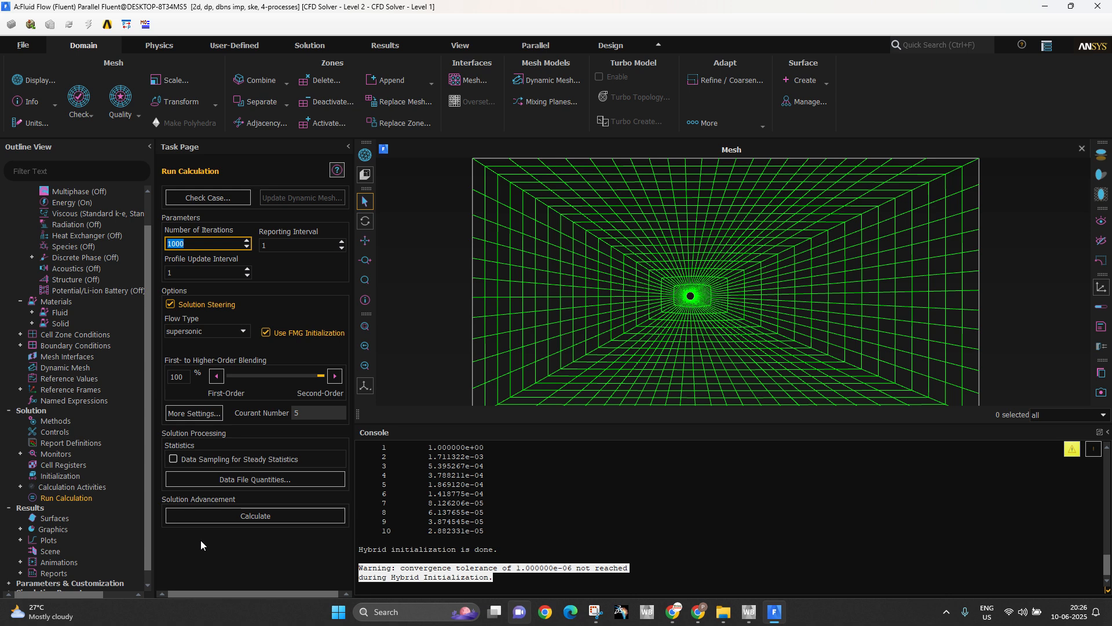
left_click(202, 516)
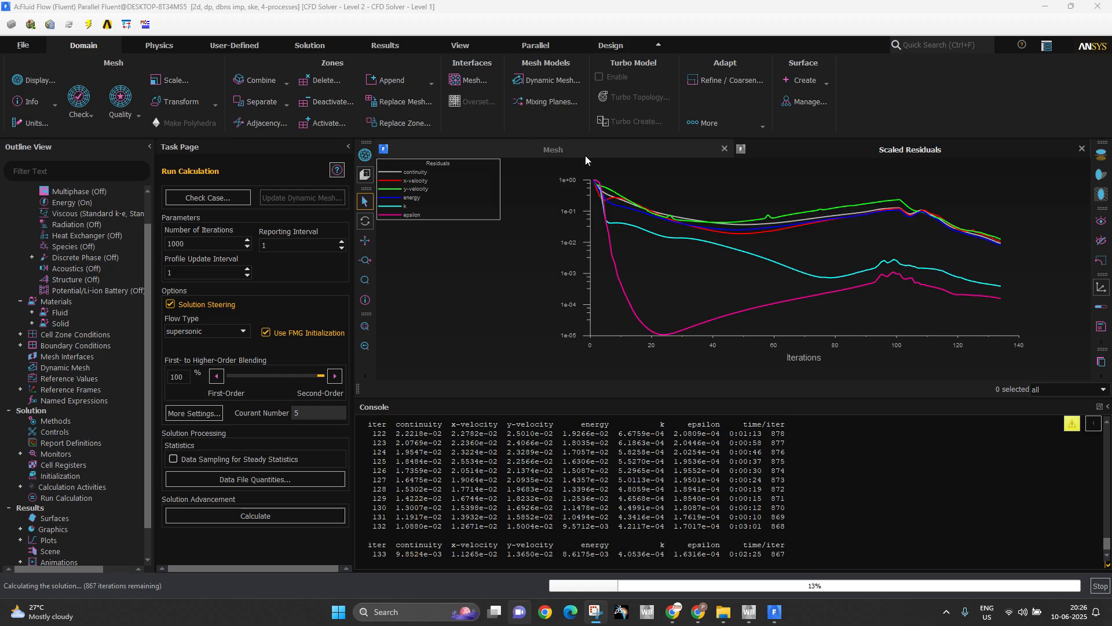
Enlarge the residual plot's legend, dismiss the completion message and examine the scaled residuals before returning to the mesh view
left_click_drag(498, 218, 597, 267)
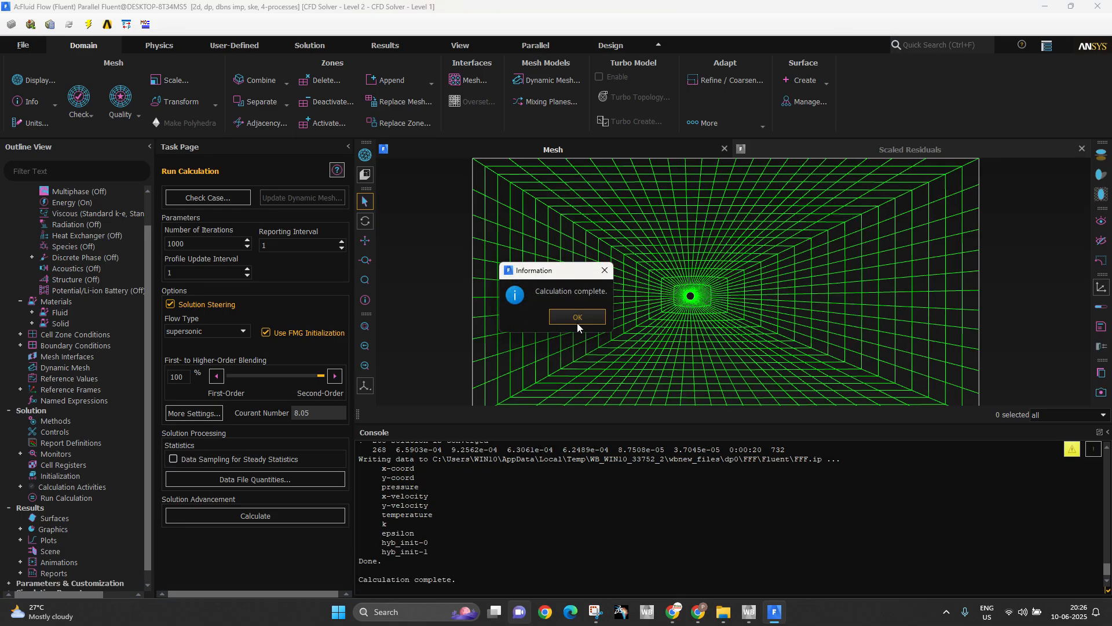
left_click(572, 317)
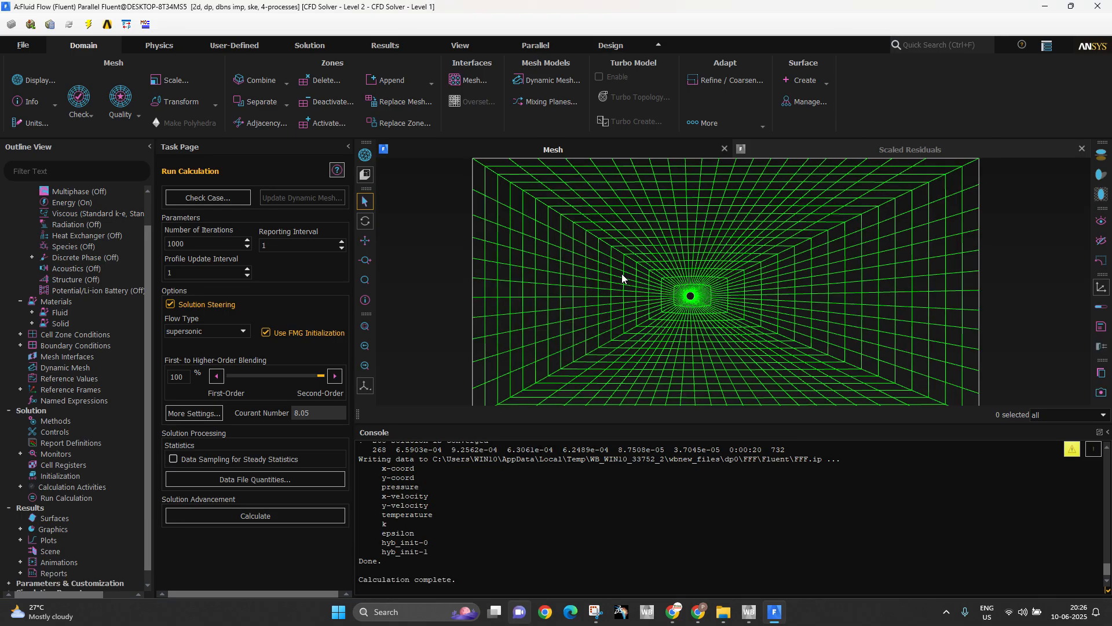
left_click(760, 152)
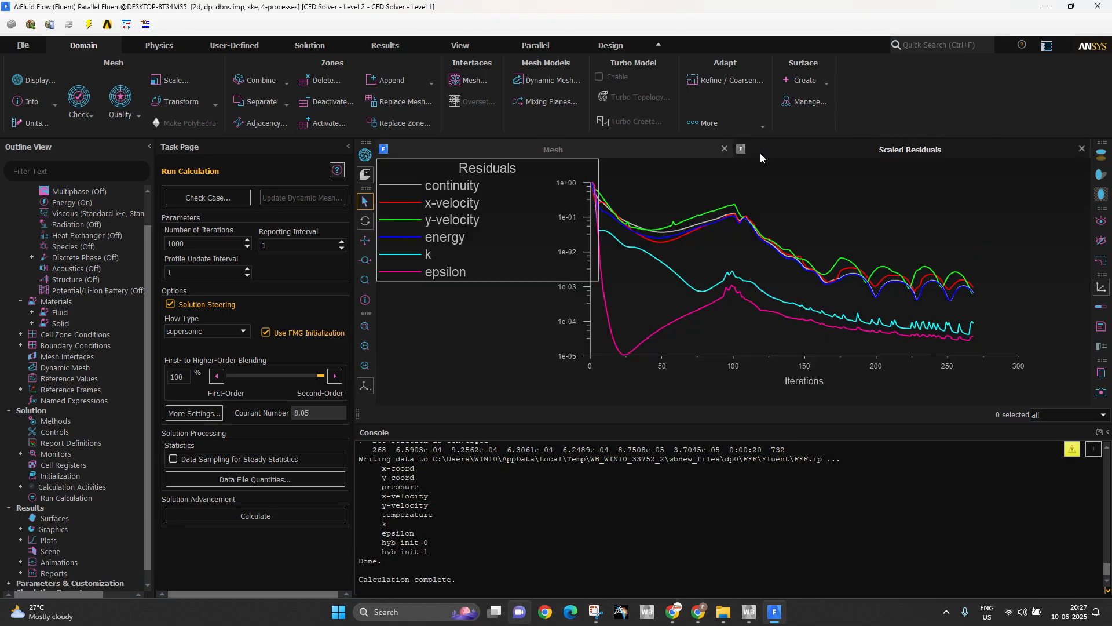
left_click(629, 151)
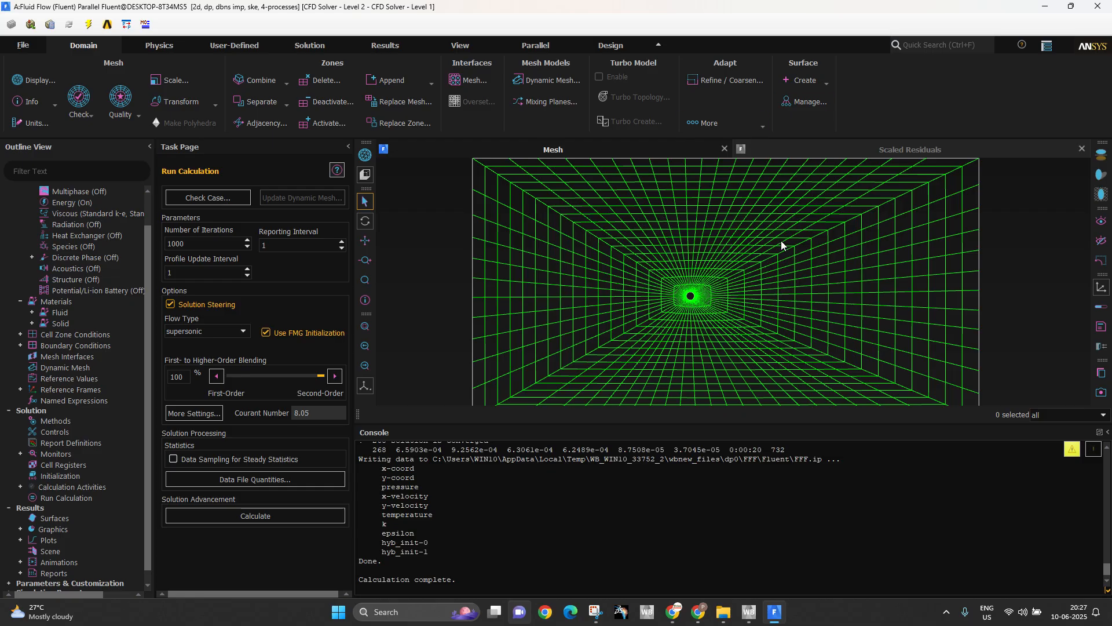
Review the mesh, the scaled residuals plot and the console's convergence line against the set number of iterations
left_click(822, 150)
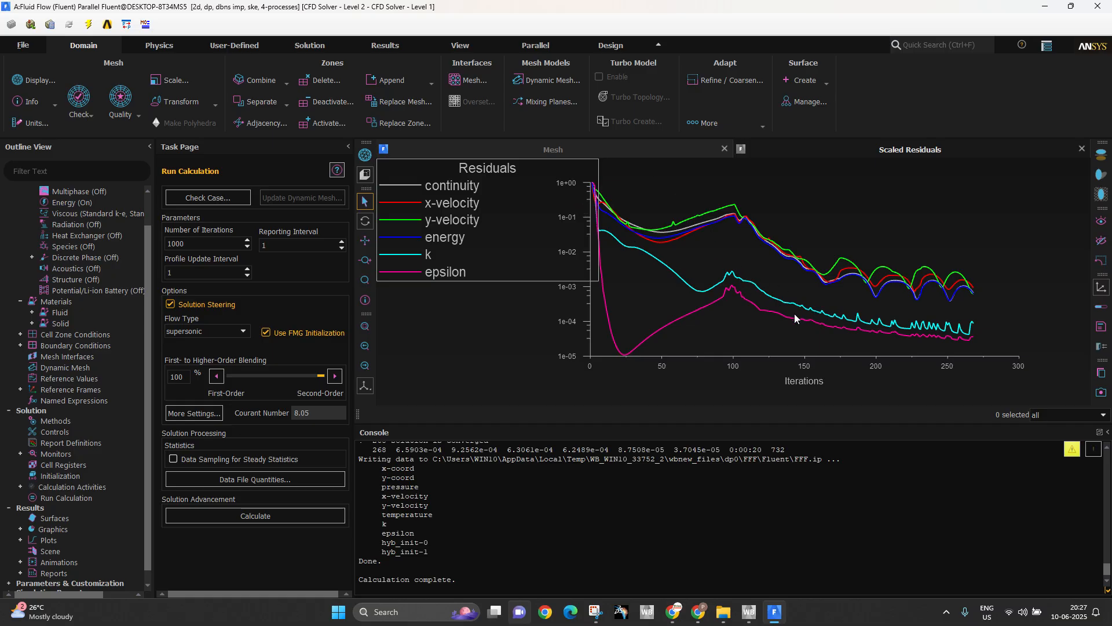
left_click(635, 148)
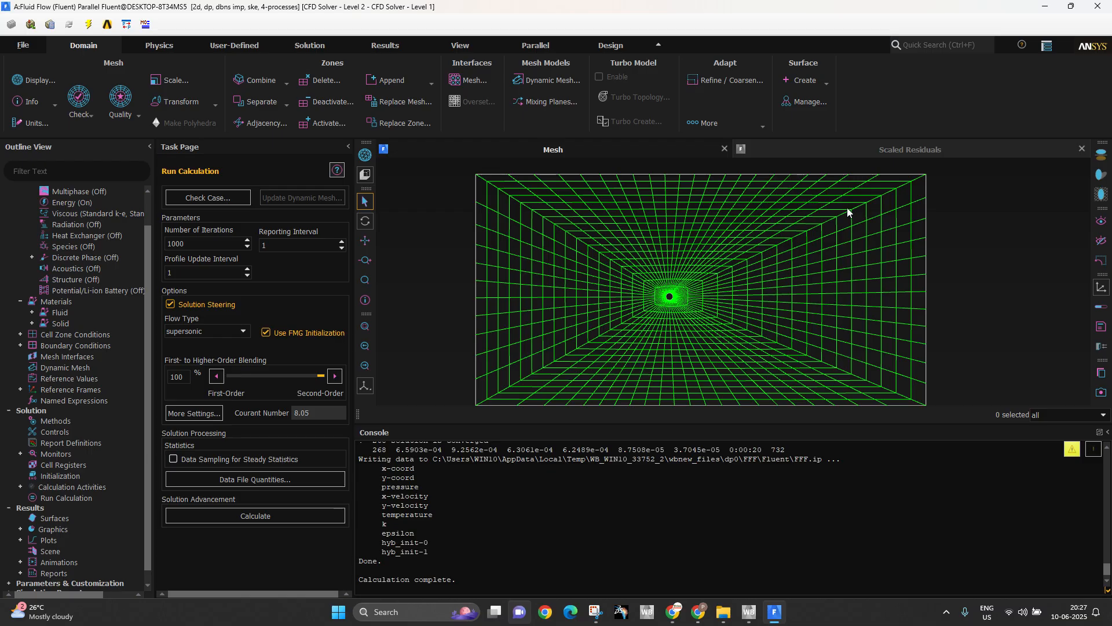
left_click(791, 161)
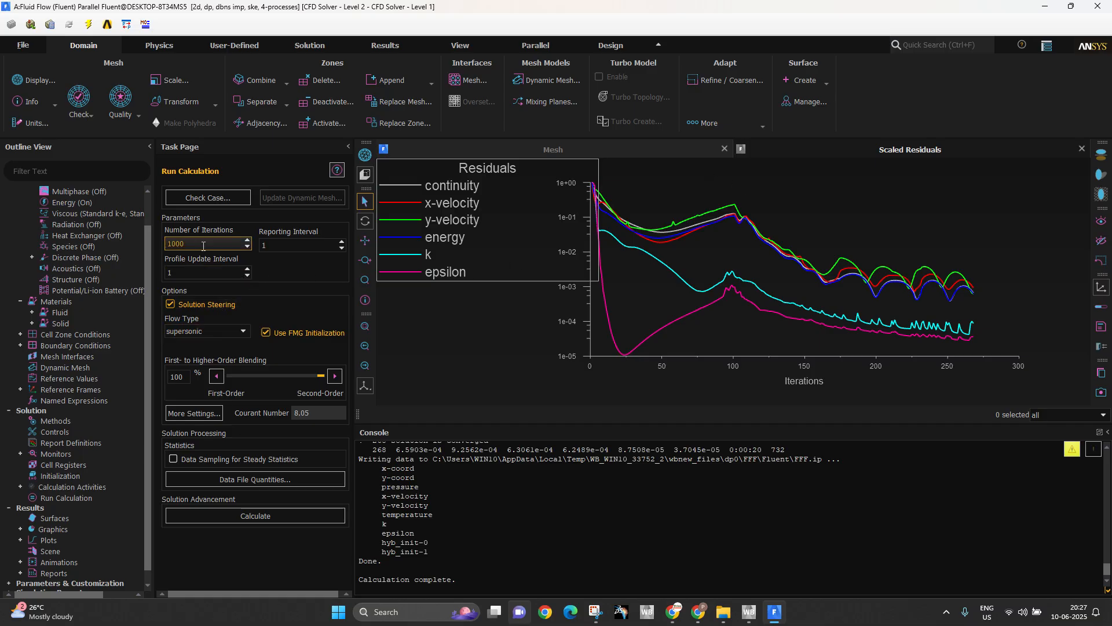
left_click_drag(203, 245, 150, 252)
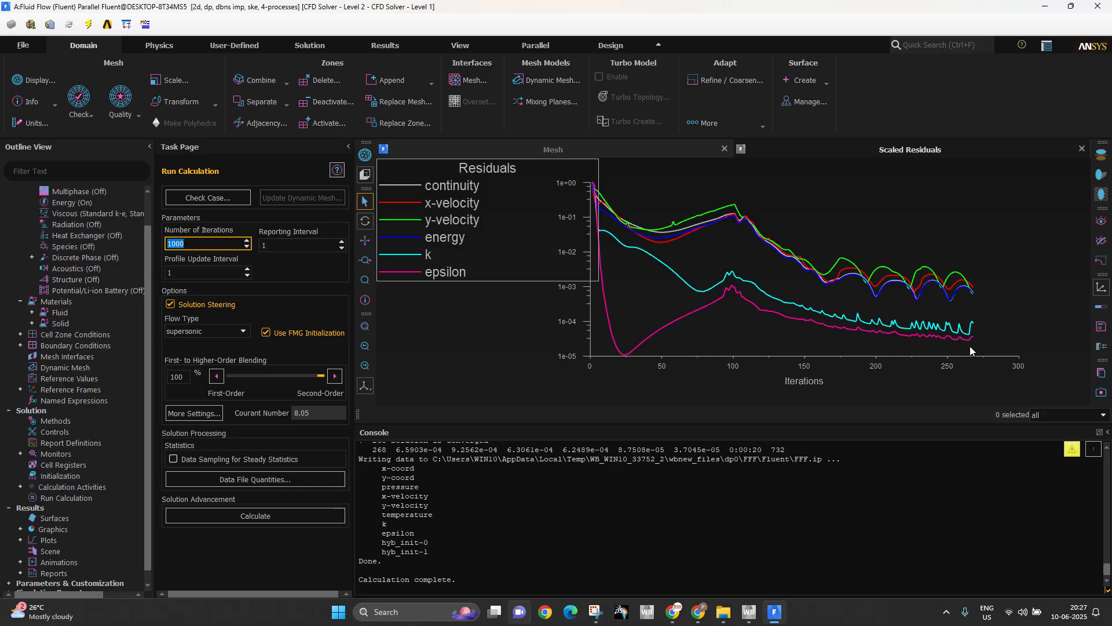
scroll(421, 471, "up", 1)
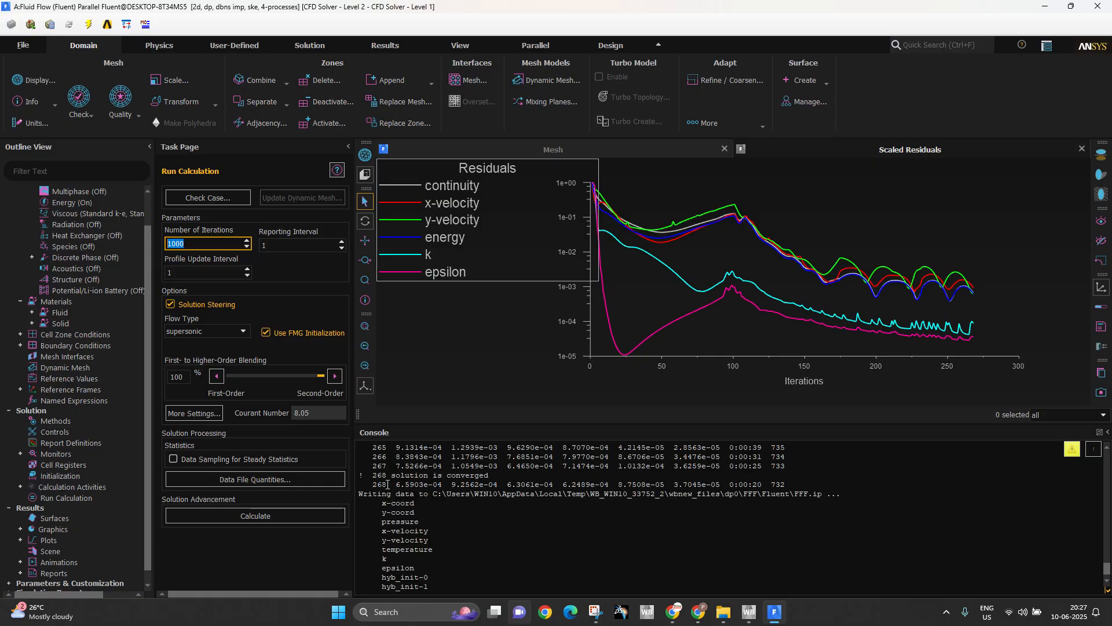
left_click_drag(372, 476, 519, 476)
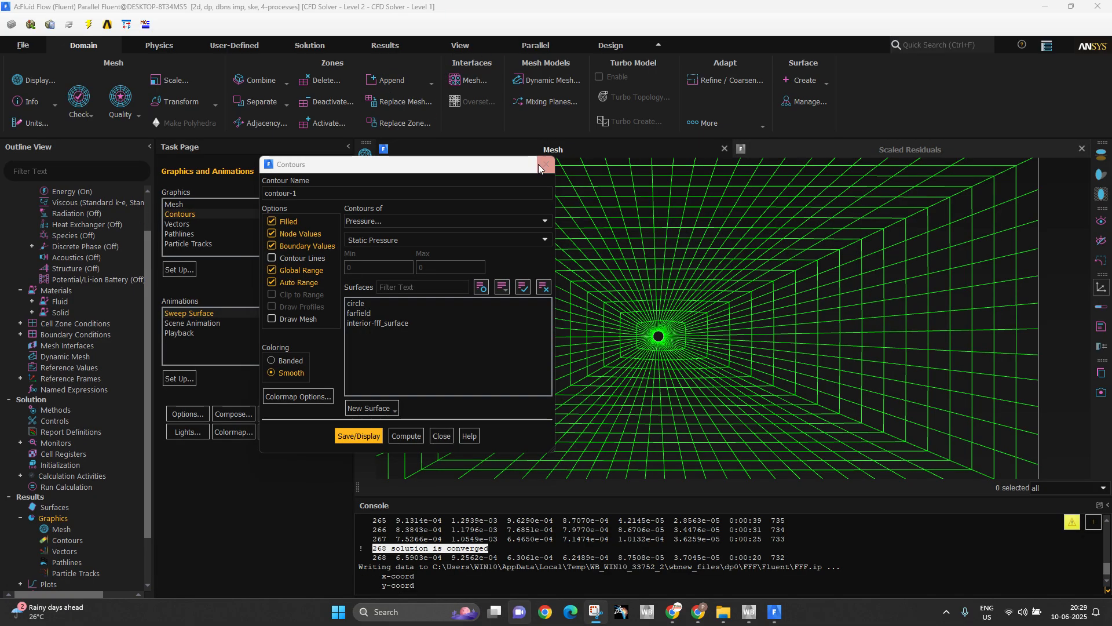
Reopen the contour setup from the results graphics and display filled, smooth contours of static pressure as contour-1
left_click(538, 165)
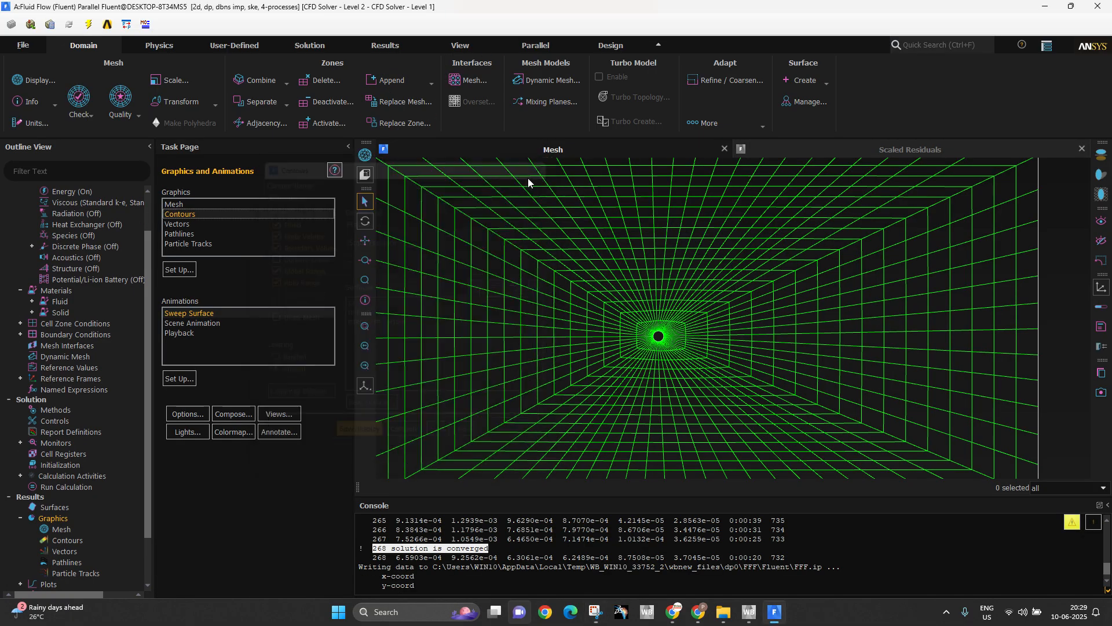
double_click(75, 520)
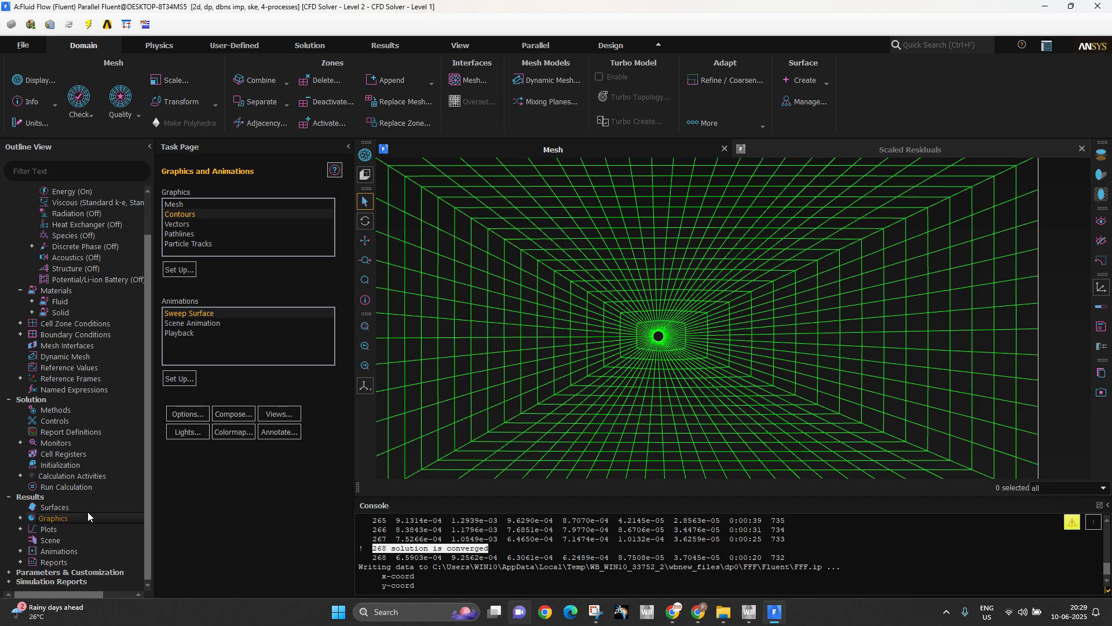
double_click(258, 211)
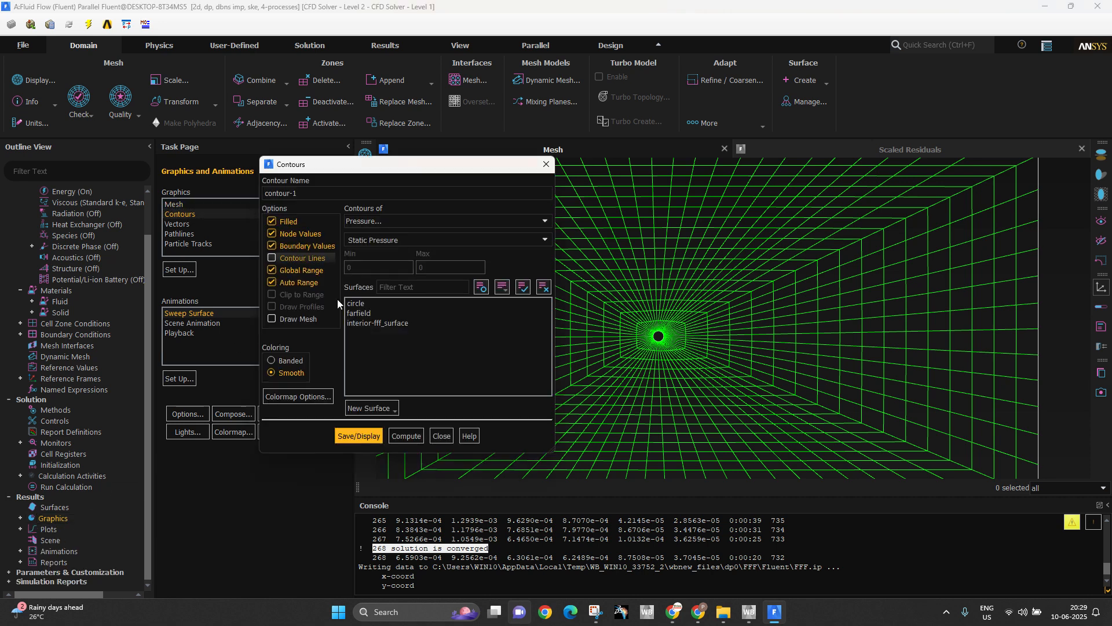
left_click(365, 325)
left_click(373, 410)
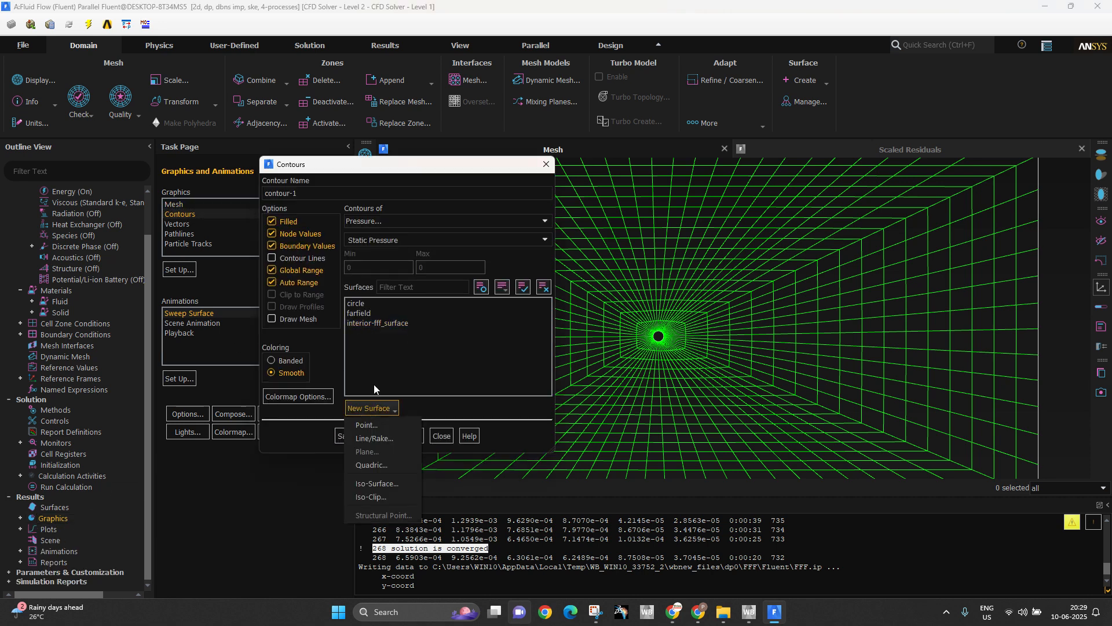
left_click(374, 384)
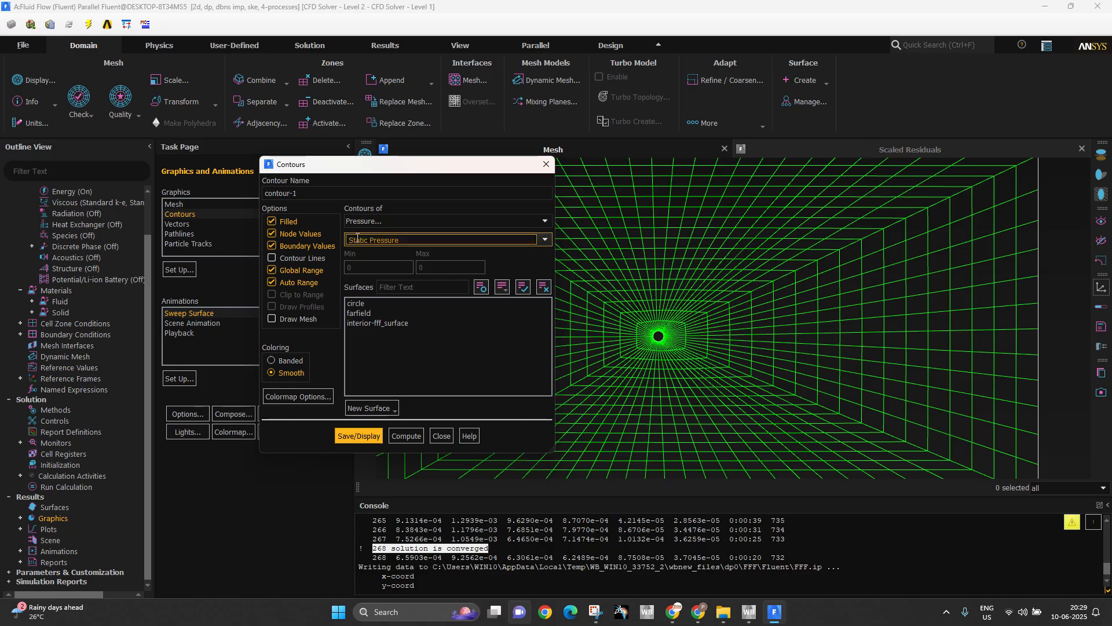
left_click(353, 443)
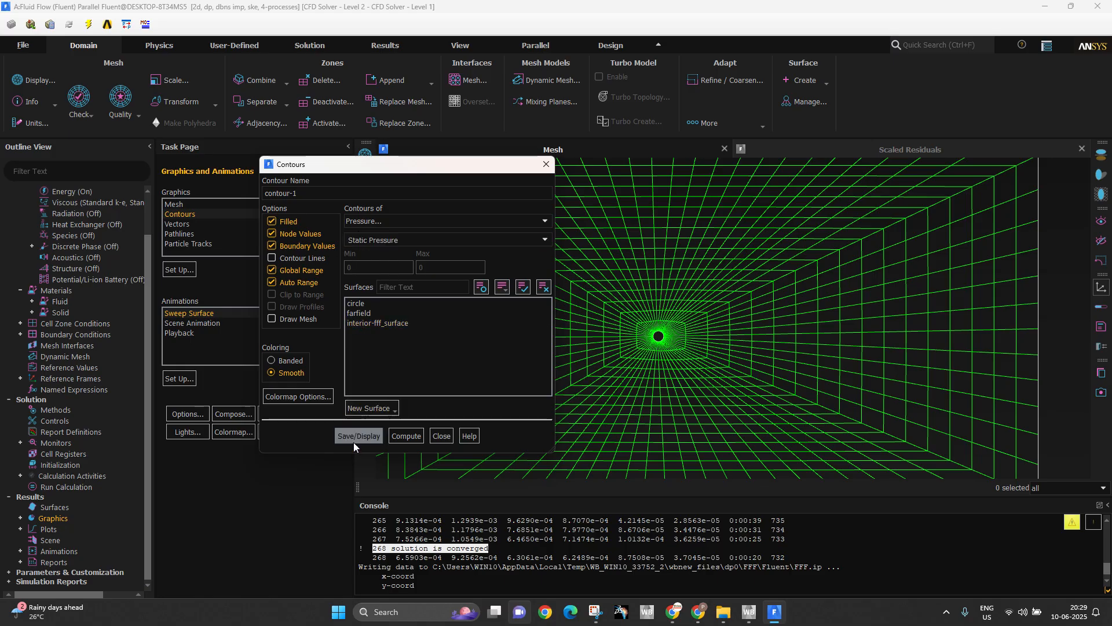
left_click_drag(450, 168, 222, 193)
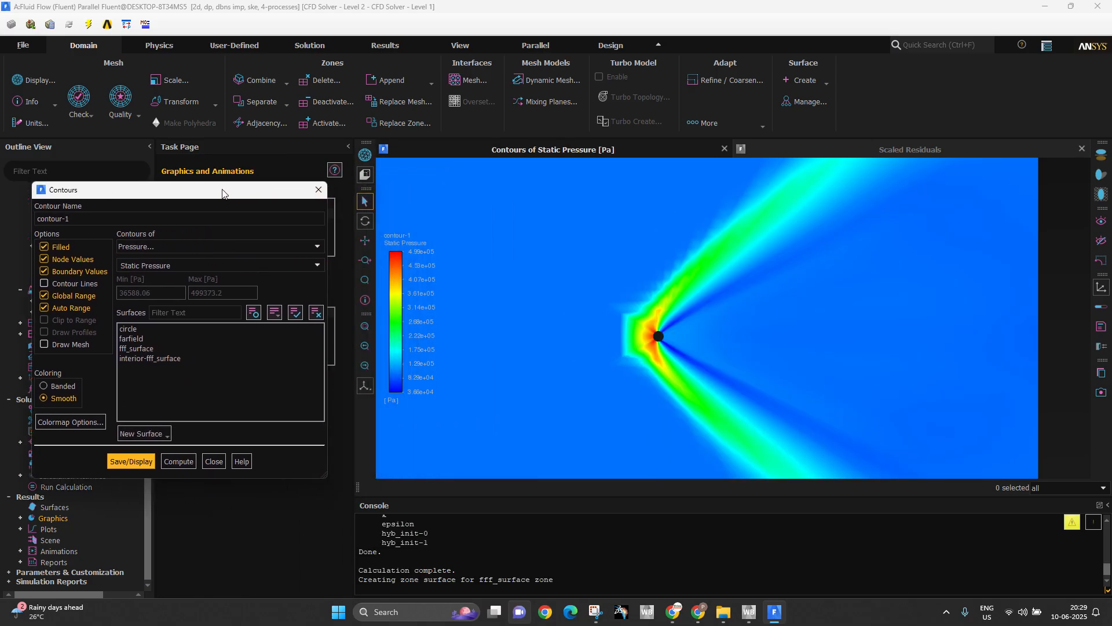
Examine the static pressure contours ahead of the circular body, around its surface and in the wake
scroll(659, 331, "up", 3)
scroll(651, 335, "up", 3)
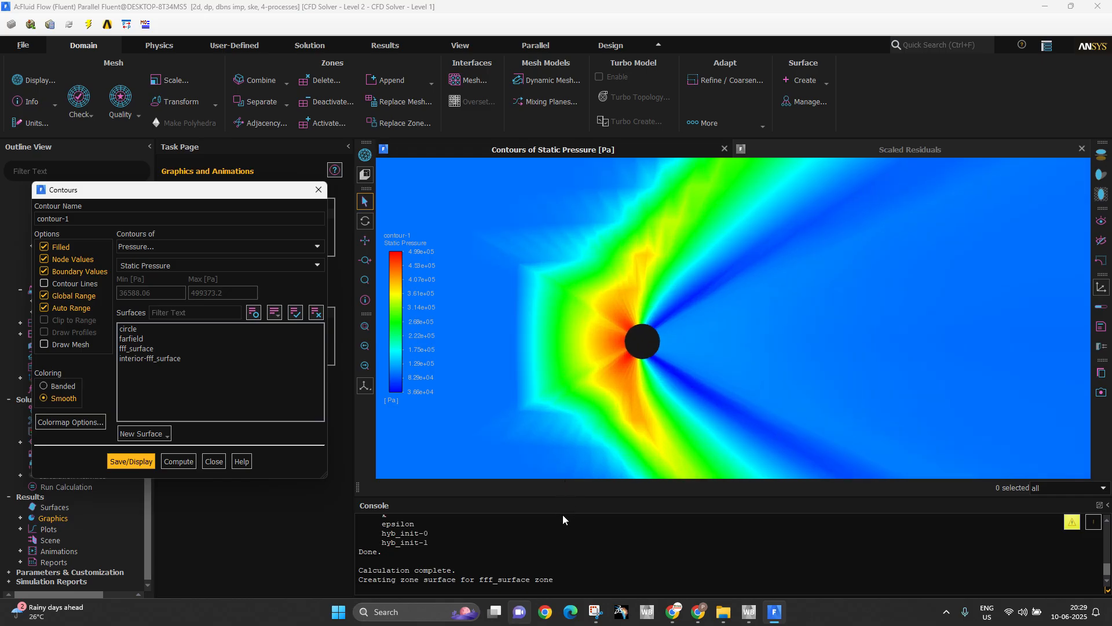
scroll(596, 375, "up", 3)
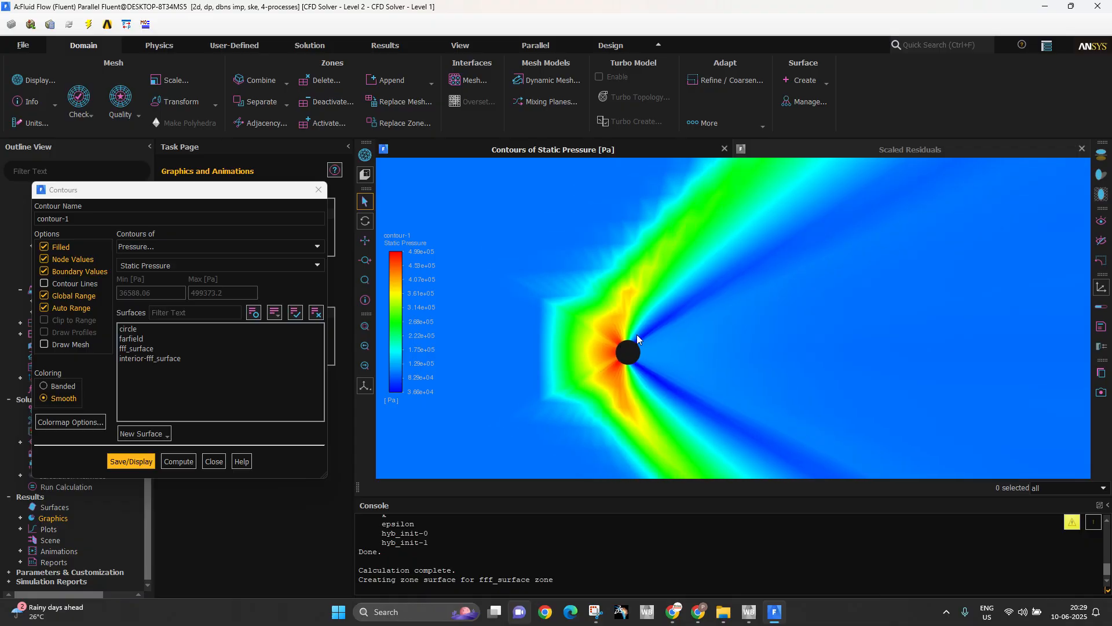
scroll(602, 352, "up", 2)
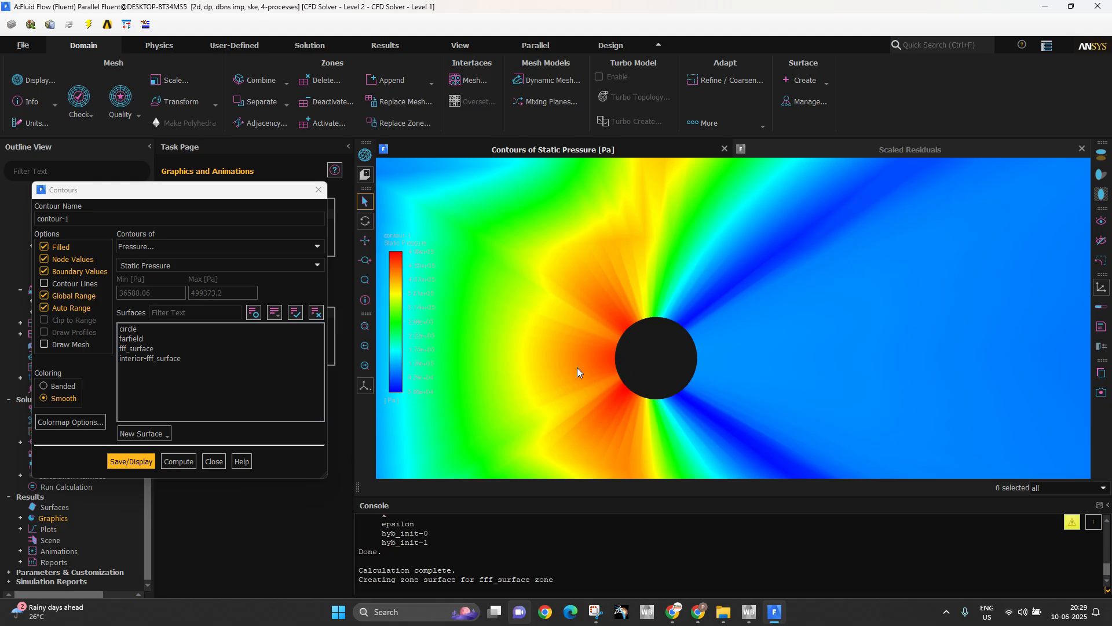
scroll(660, 374, "down", 6)
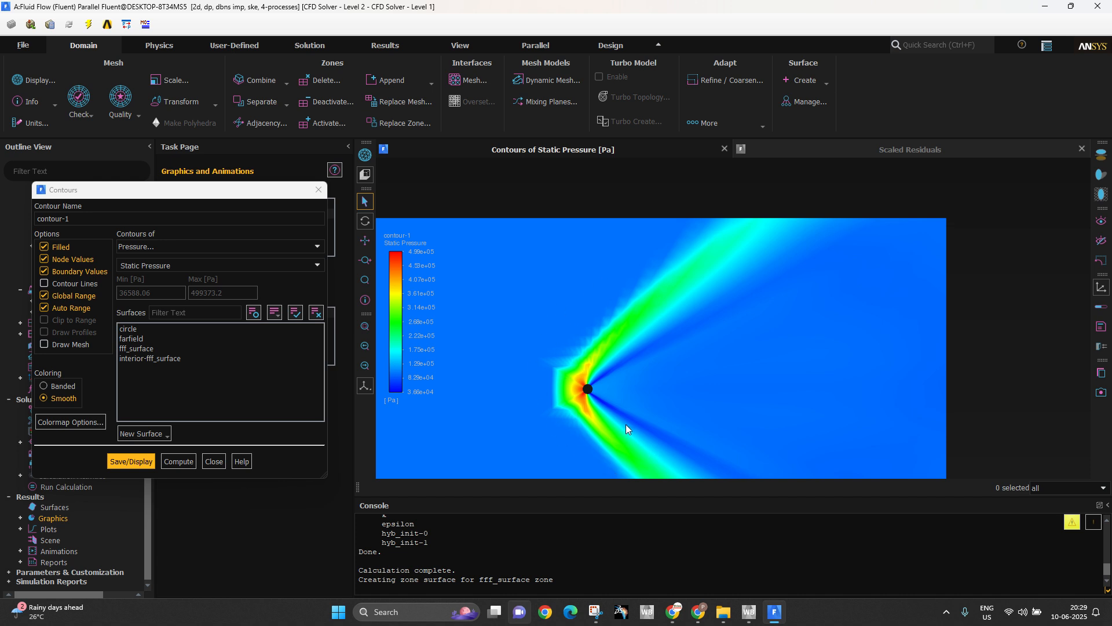
scroll(574, 439, "up", 3)
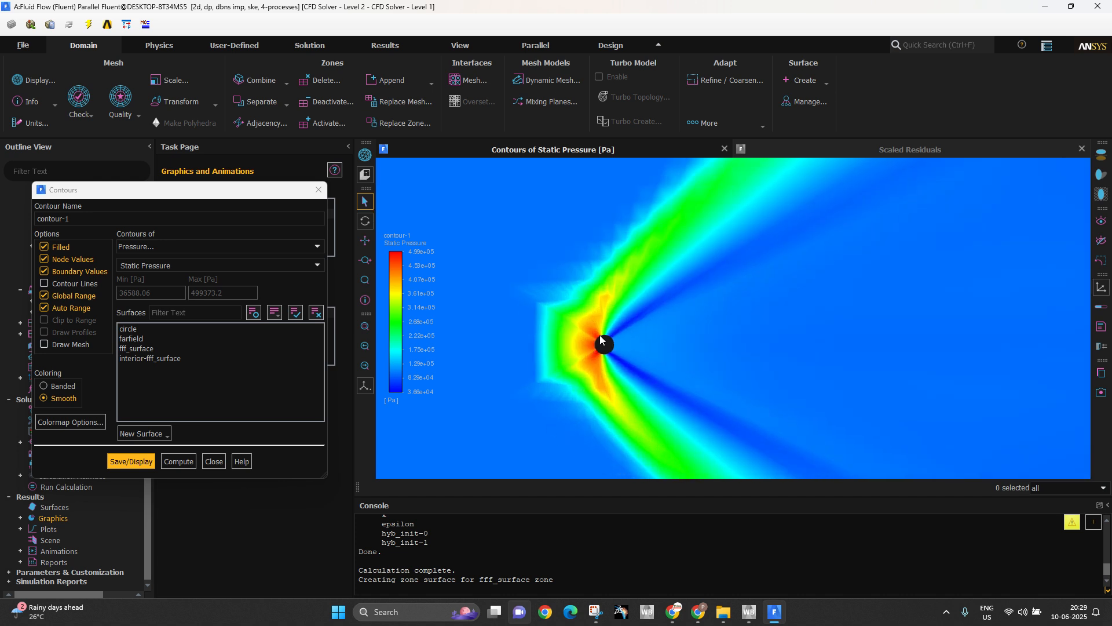
scroll(600, 336, "up", 3)
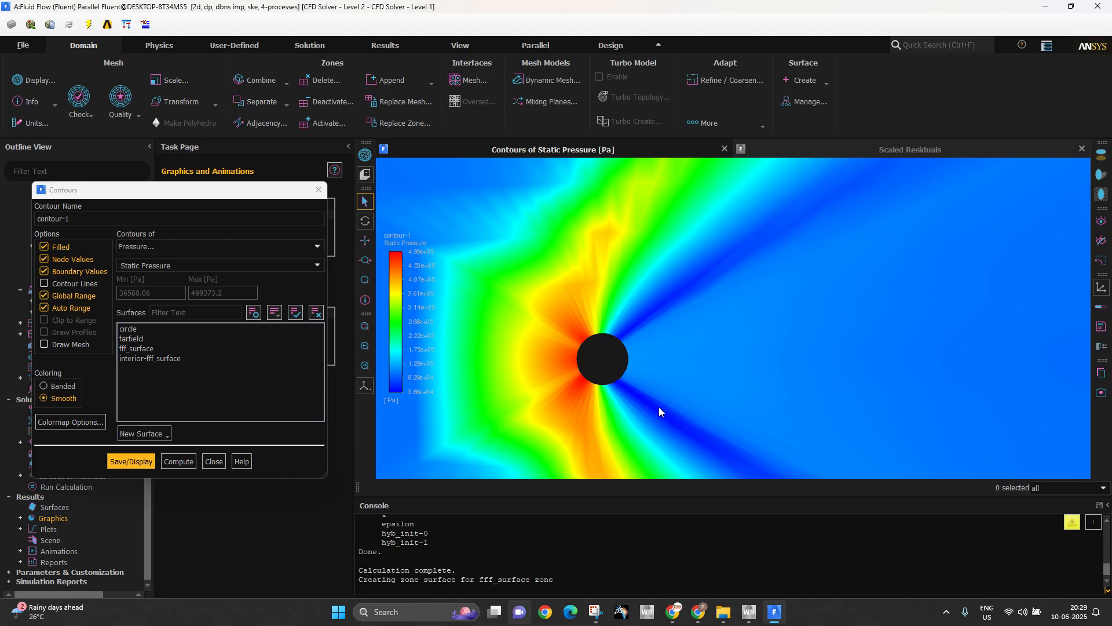
scroll(635, 394, "down", 5)
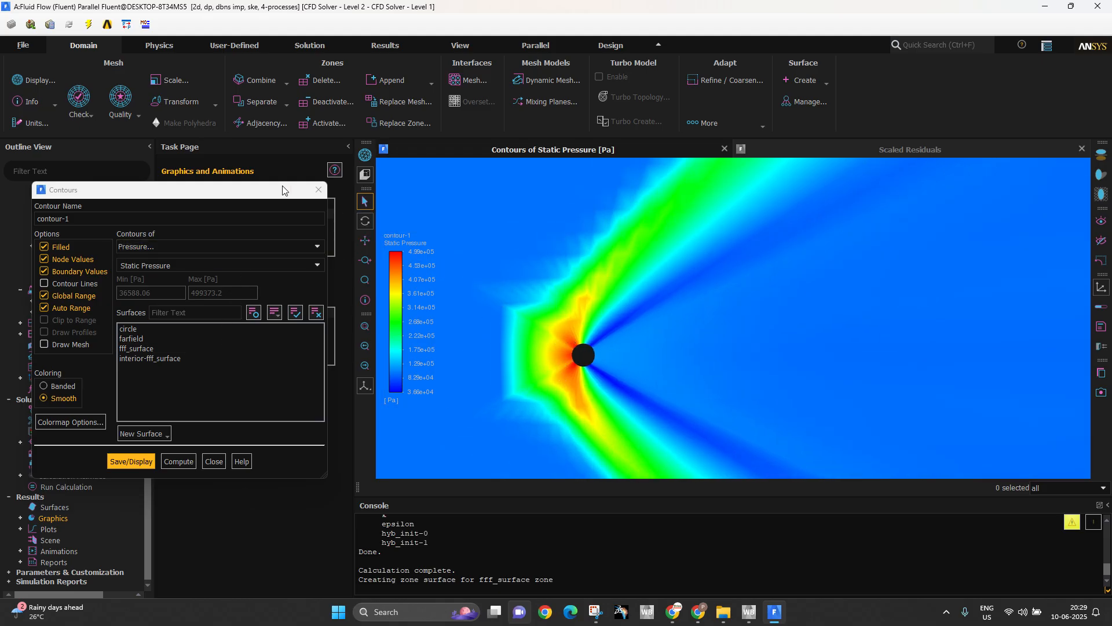
Set contour-1 to Temperature with Static Temperature, display it and inspect the field around the circular body
left_click_drag(281, 185, 494, 198)
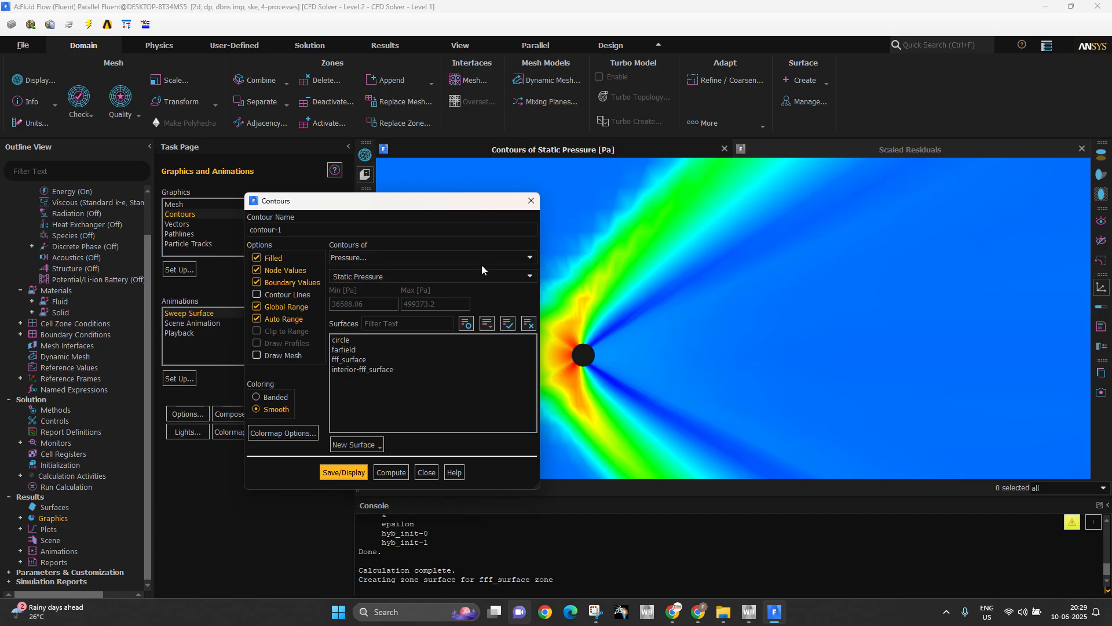
left_click(481, 259)
left_click(419, 297)
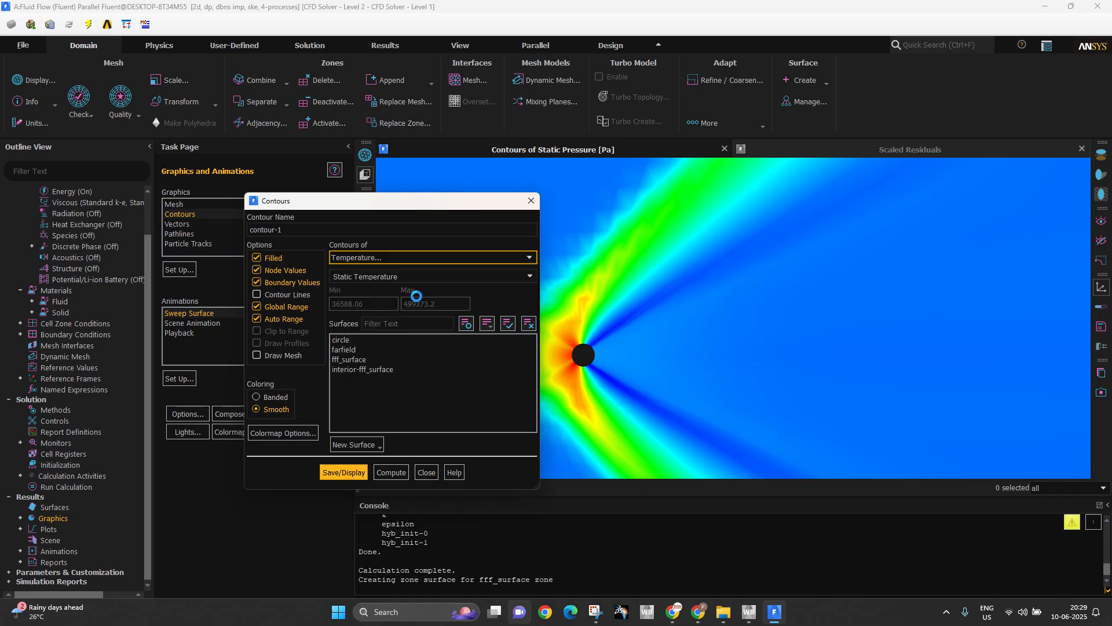
left_click(335, 473)
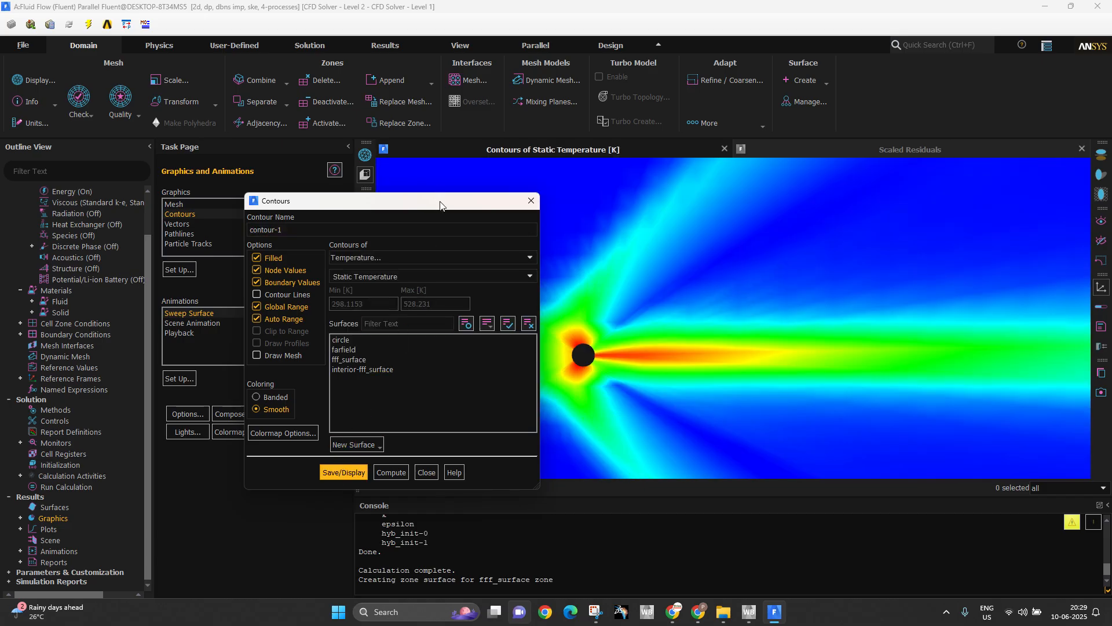
left_click_drag(441, 201, 307, 219)
scroll(586, 374, "up", 4)
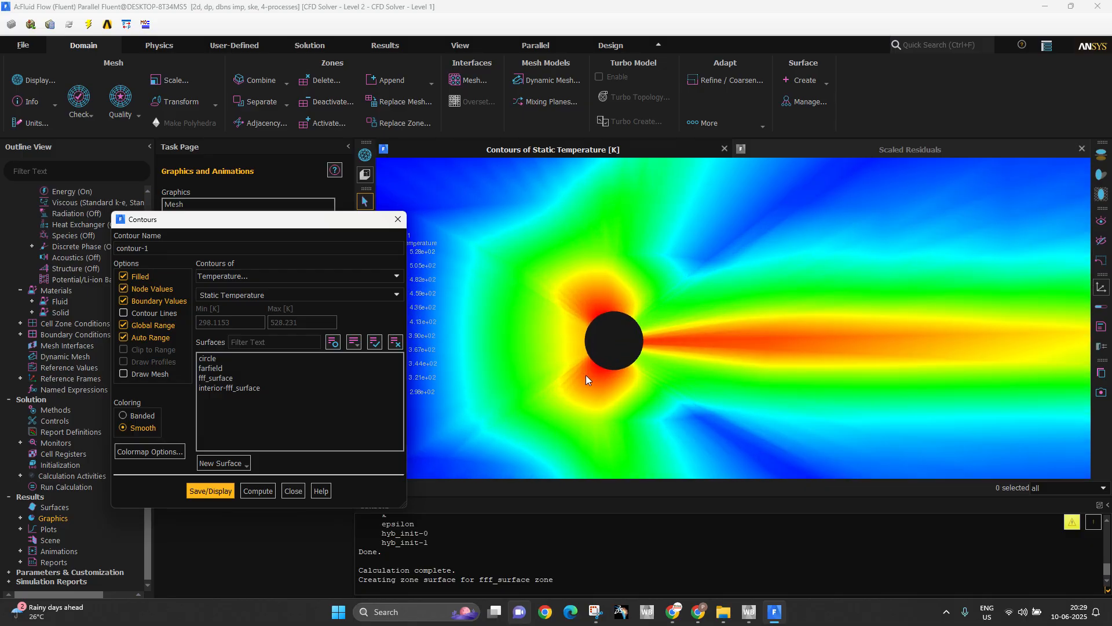
scroll(585, 374, "down", 4)
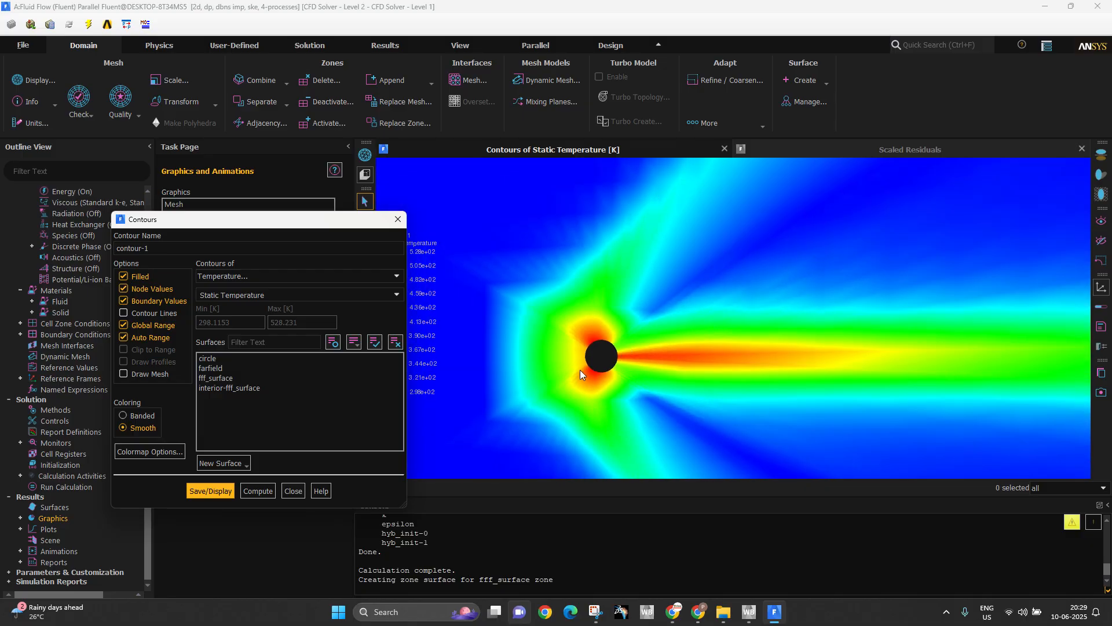
scroll(609, 365, "down", 2)
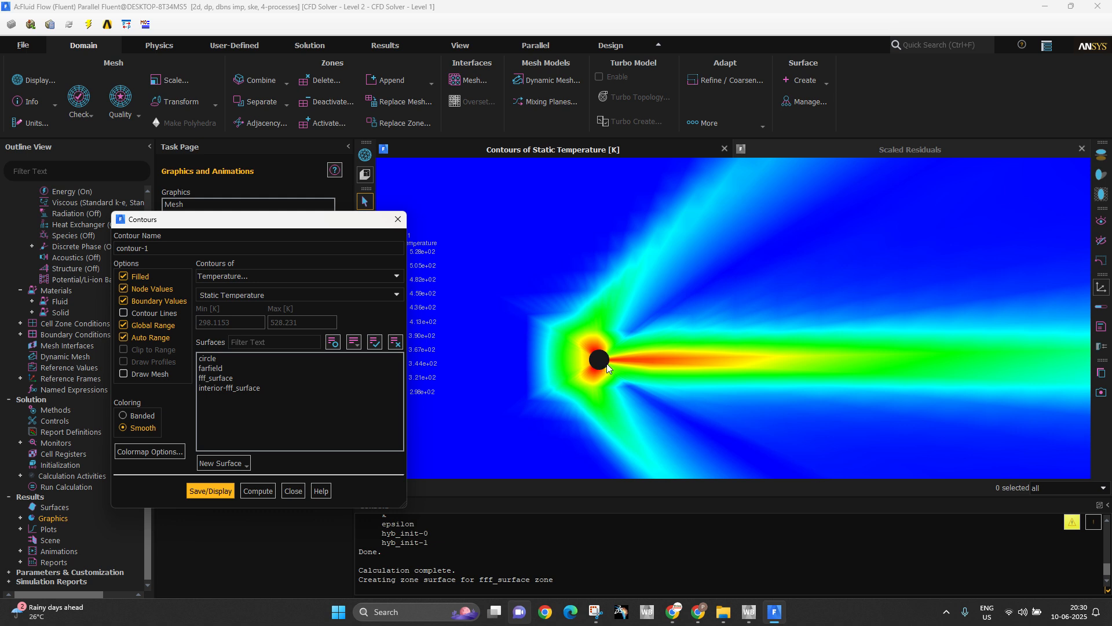
Change contour-1 to the Velocity category with Mach Number, display it and inspect the flow around the circular body
left_click(353, 275)
left_click(244, 307)
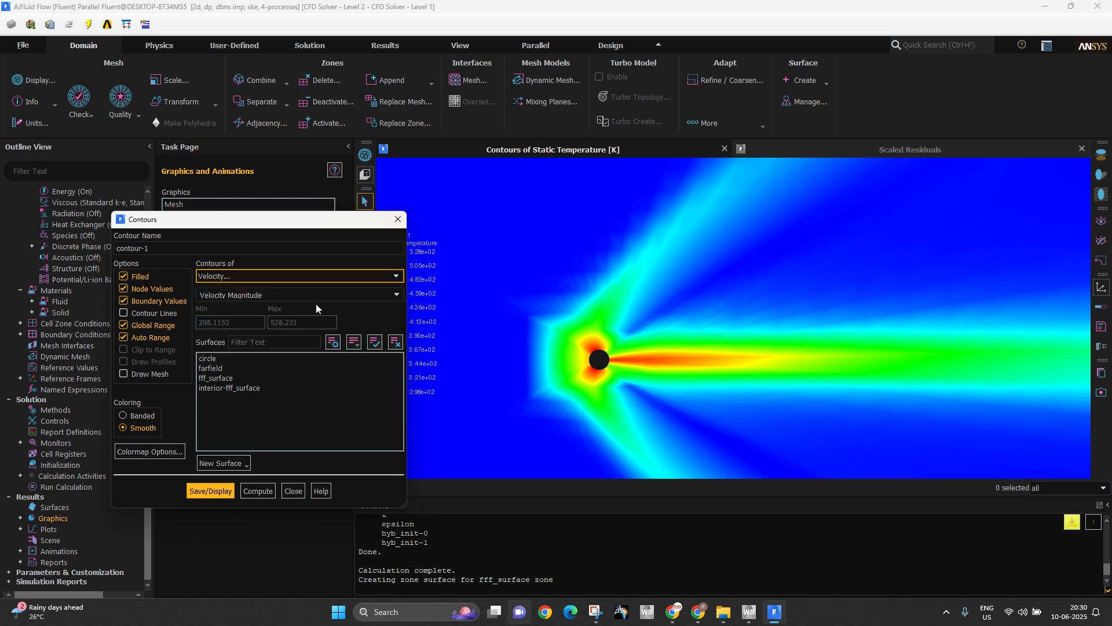
left_click(396, 295)
left_click(222, 362)
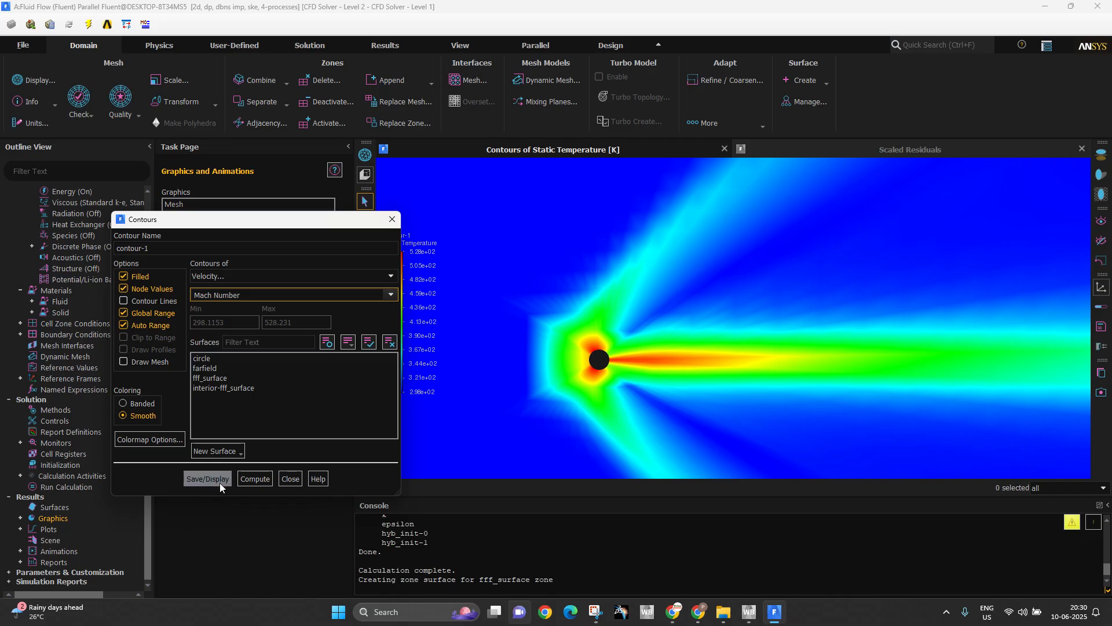
left_click(220, 482)
scroll(586, 365, "up", 4)
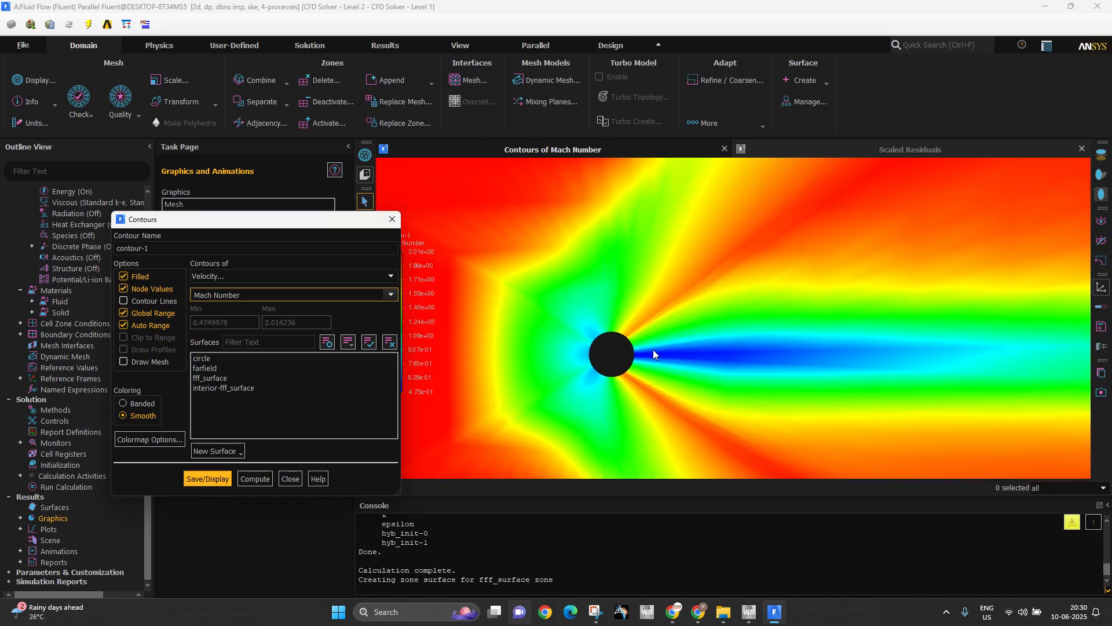
scroll(653, 349, "up", 2)
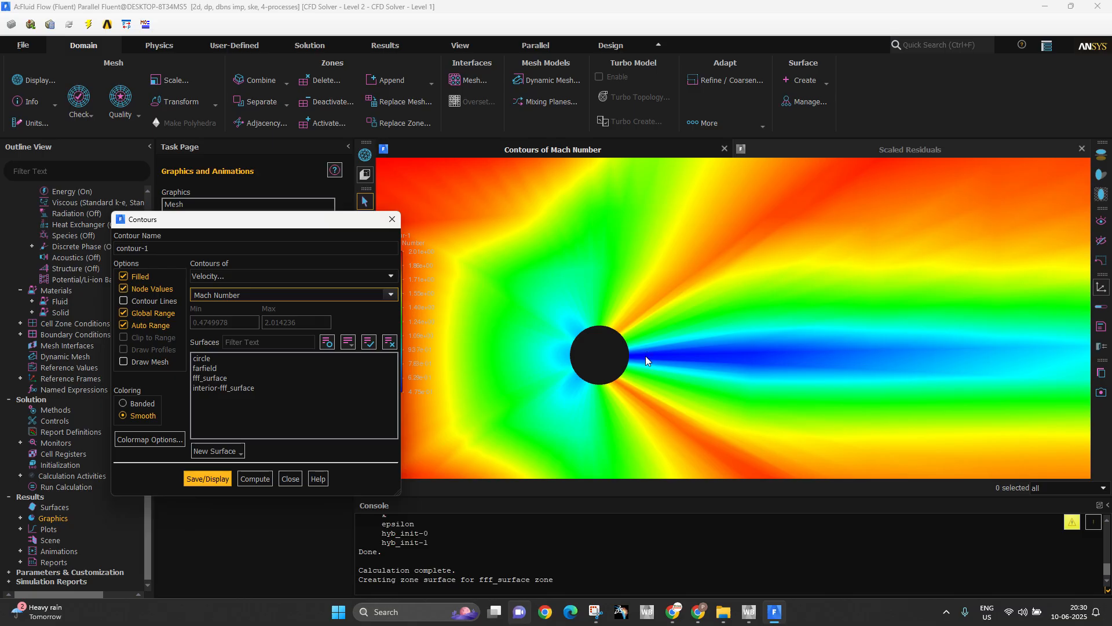
scroll(644, 355, "down", 5)
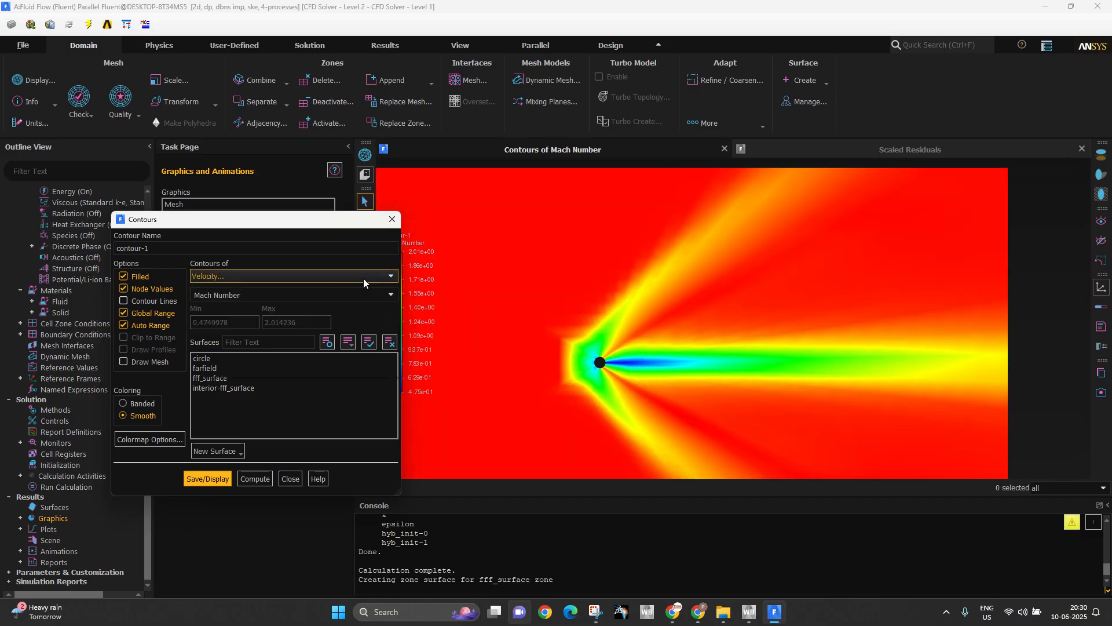
Switch contour-1 from Mach number back to static temperature and display it for another look at the circular body's wake
left_click(363, 278)
left_click(241, 321)
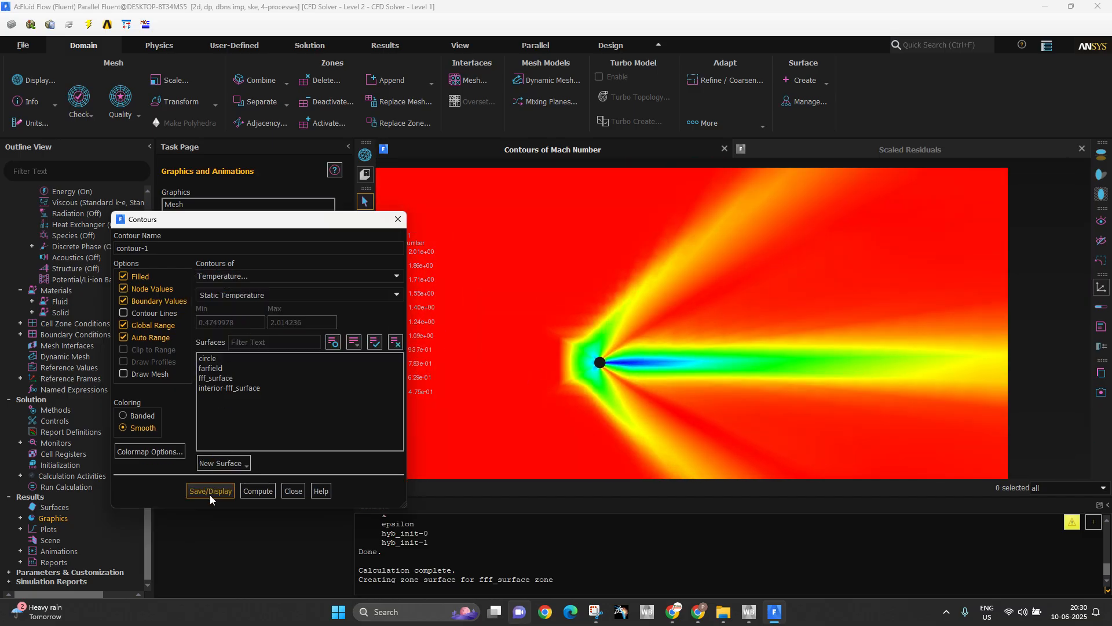
left_click(210, 491)
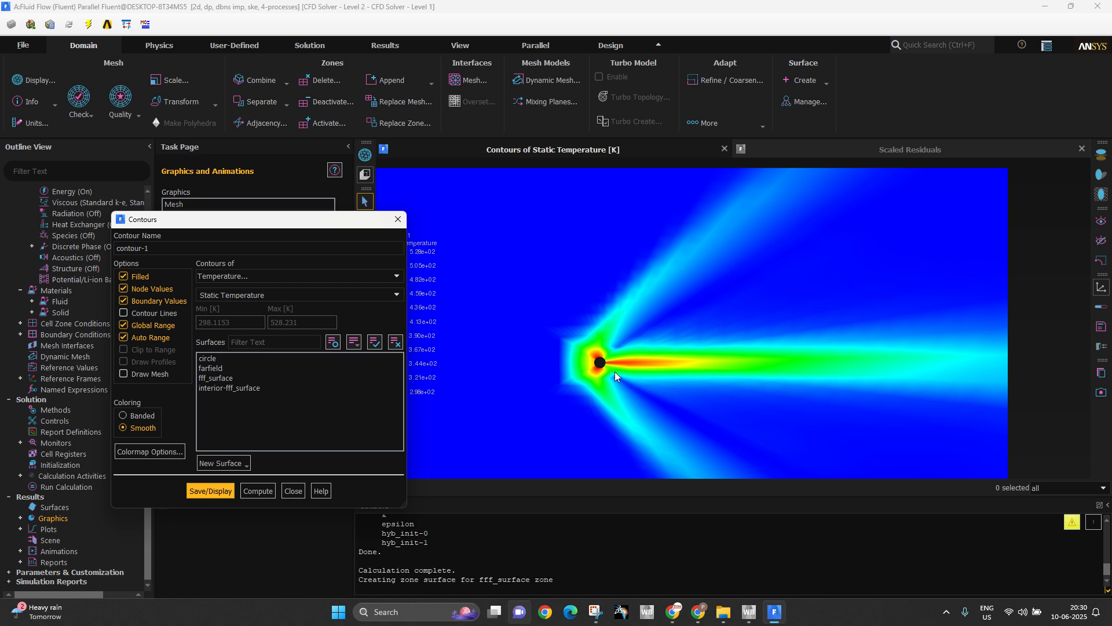
scroll(842, 322, "down", 3)
scroll(733, 346, "up", 3)
scroll(618, 349, "up", 1)
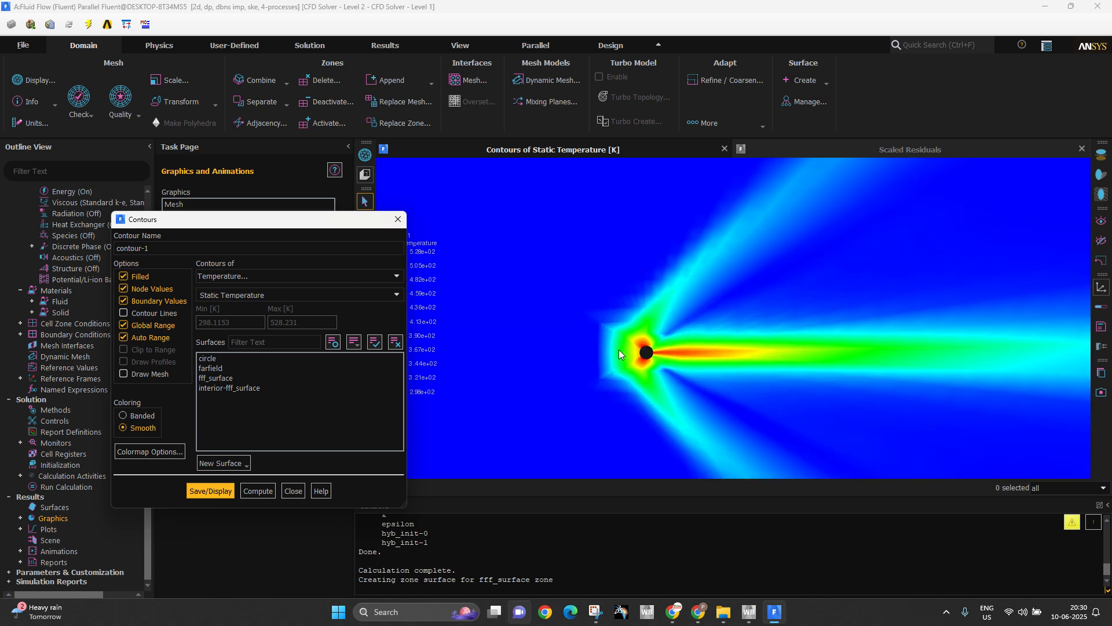
left_click_drag(298, 228, 408, 260)
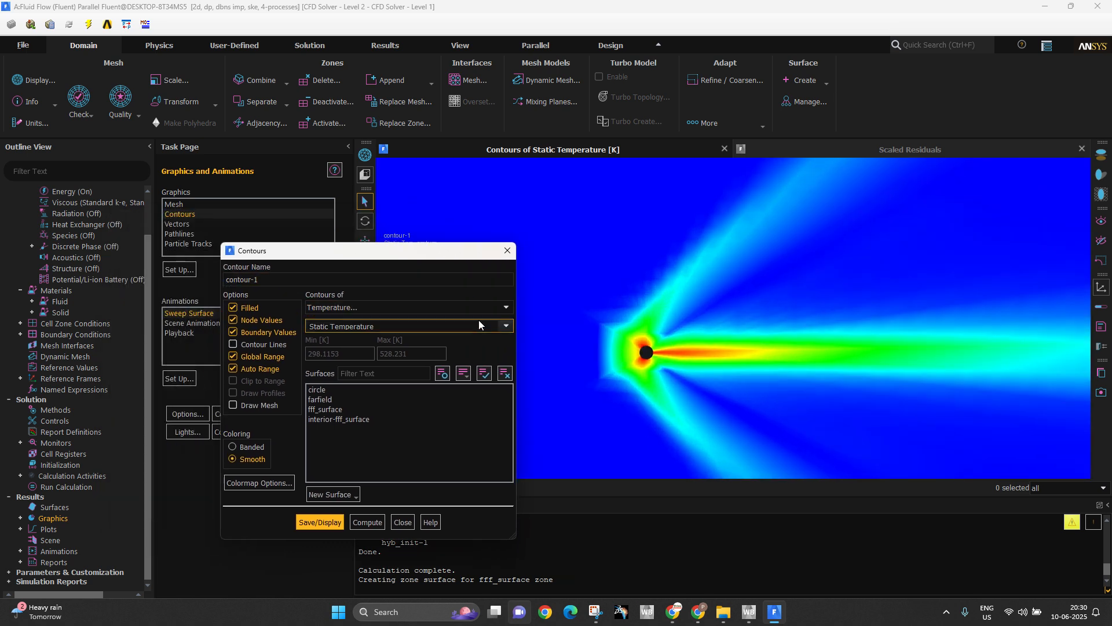
Close the contour settings and set up pathlines-1 released from circle, farfield, fff_surface and interior-fff_surface, colored by Velocity Magnitude
left_click(507, 250)
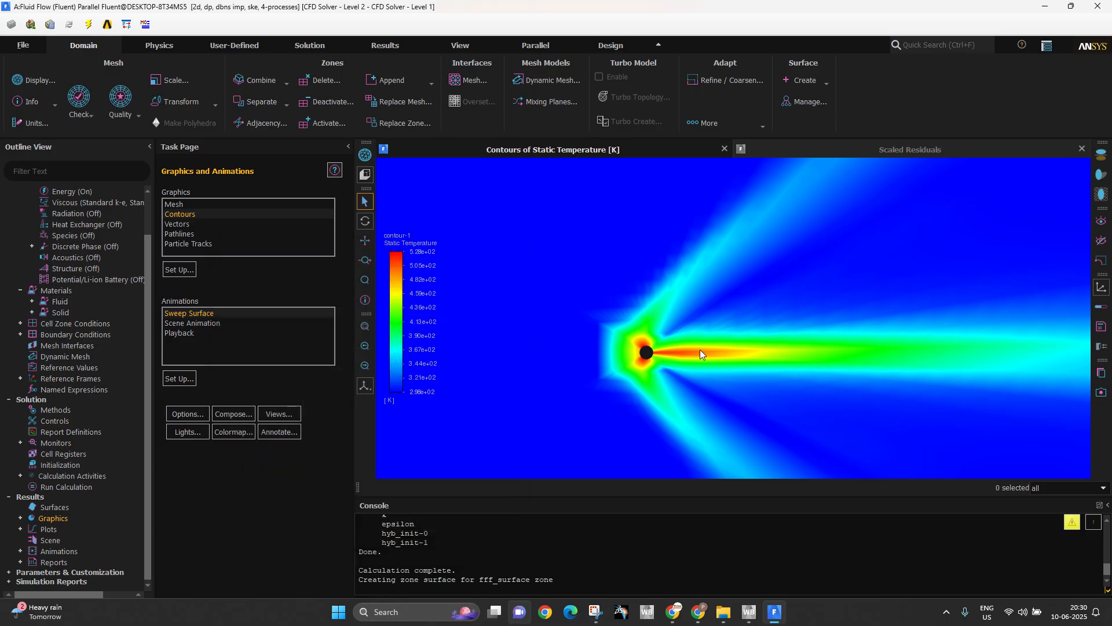
scroll(700, 349, "up", 1)
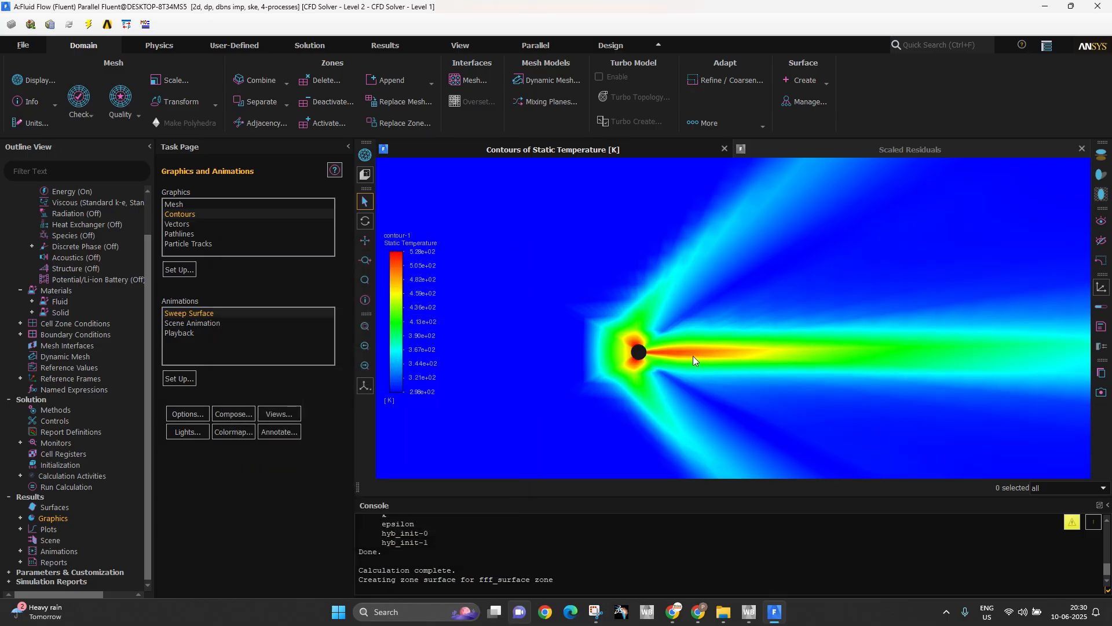
scroll(432, 272, "up", 1)
double_click(278, 234)
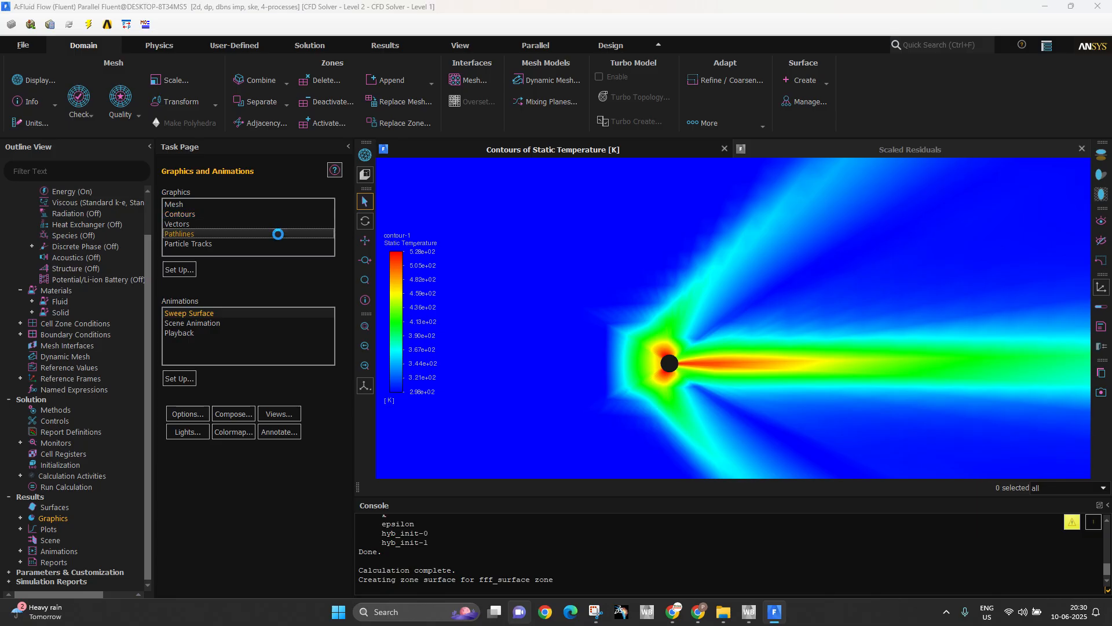
left_click_drag(542, 161, 308, 218)
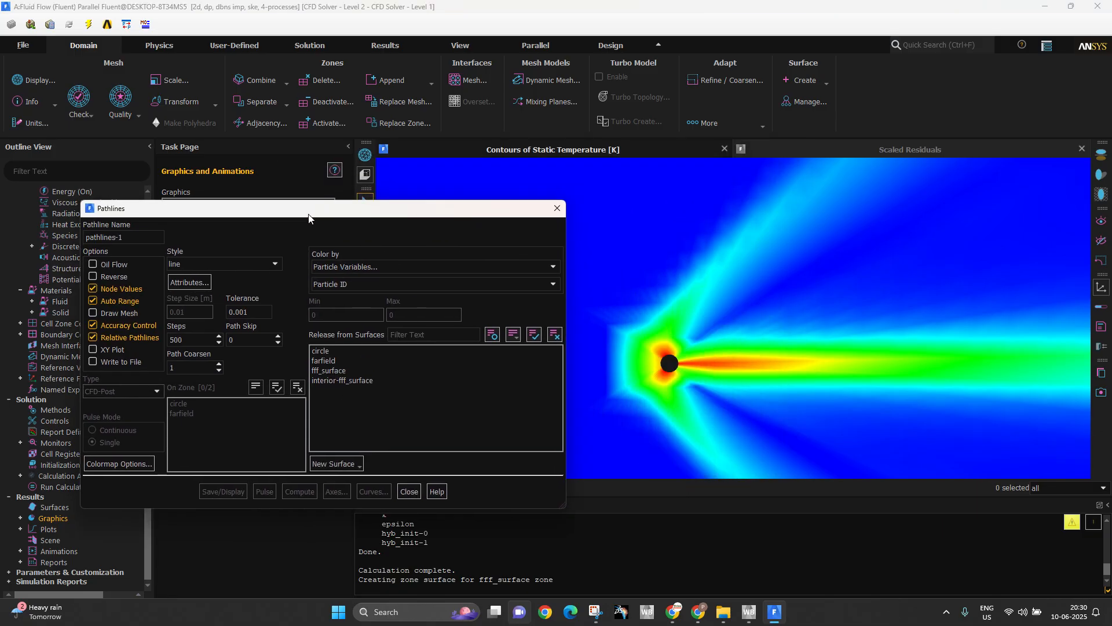
left_click(322, 351)
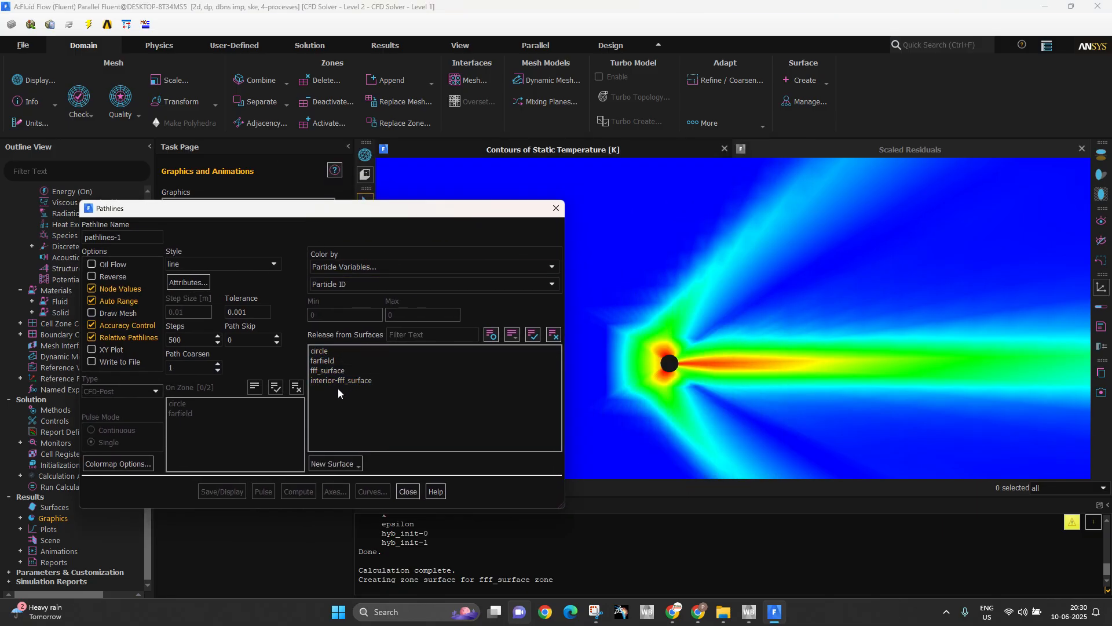
left_click_drag(339, 388, 339, 347)
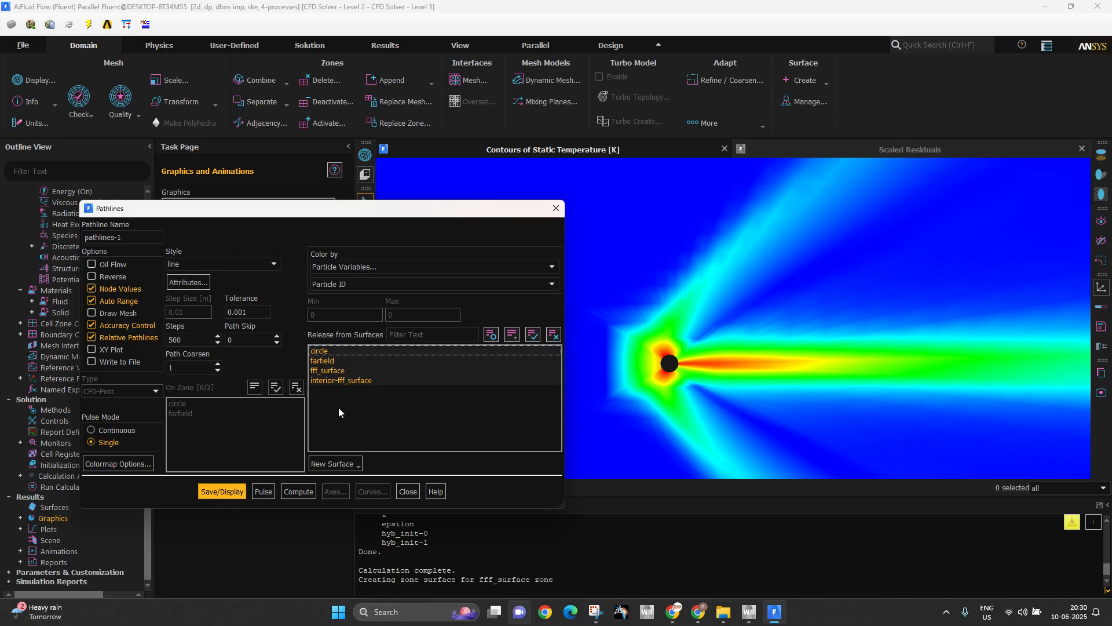
left_click(336, 267)
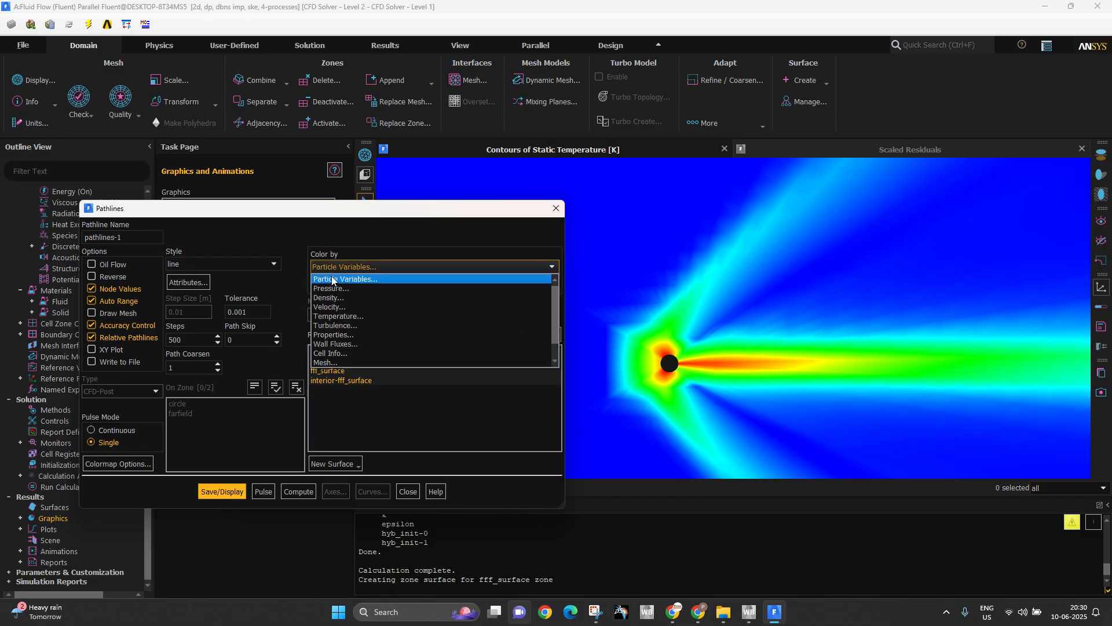
left_click(328, 306)
Set the pathline steps to 50 with Continuous pulse mode and start the pulse animation, keeping the circular body in view
left_click(180, 340)
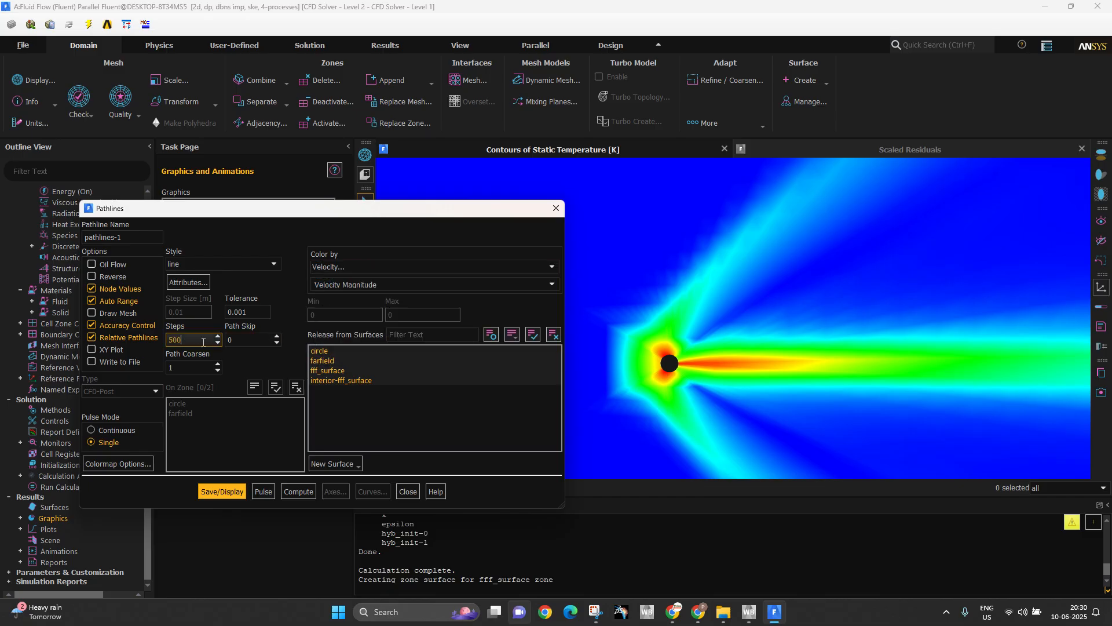
key("BackSpace")
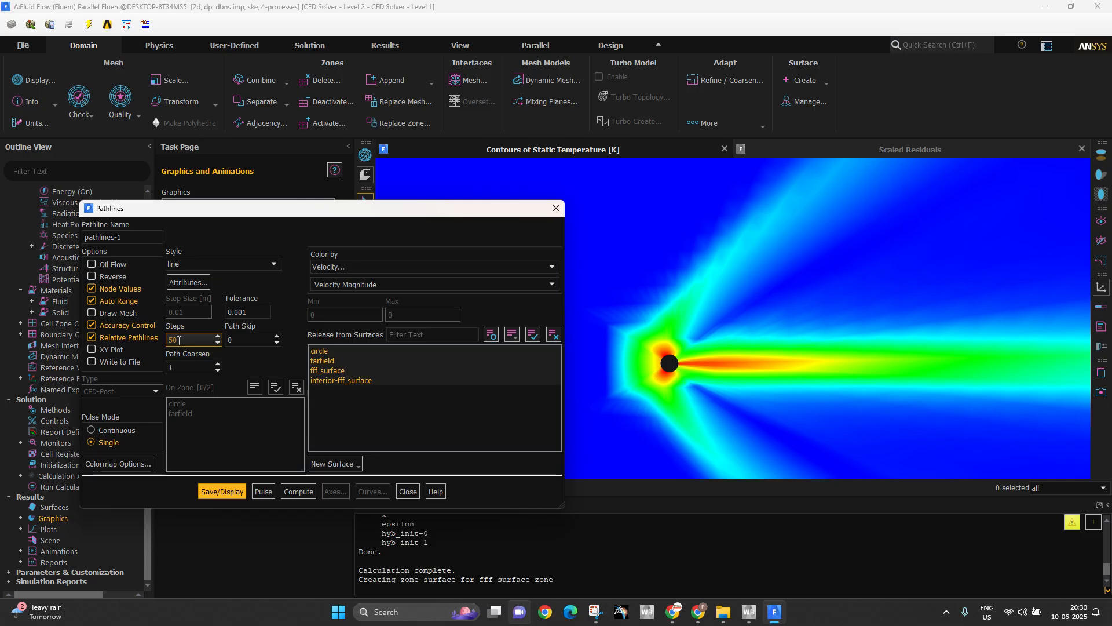
left_click_drag(332, 208, 665, 206)
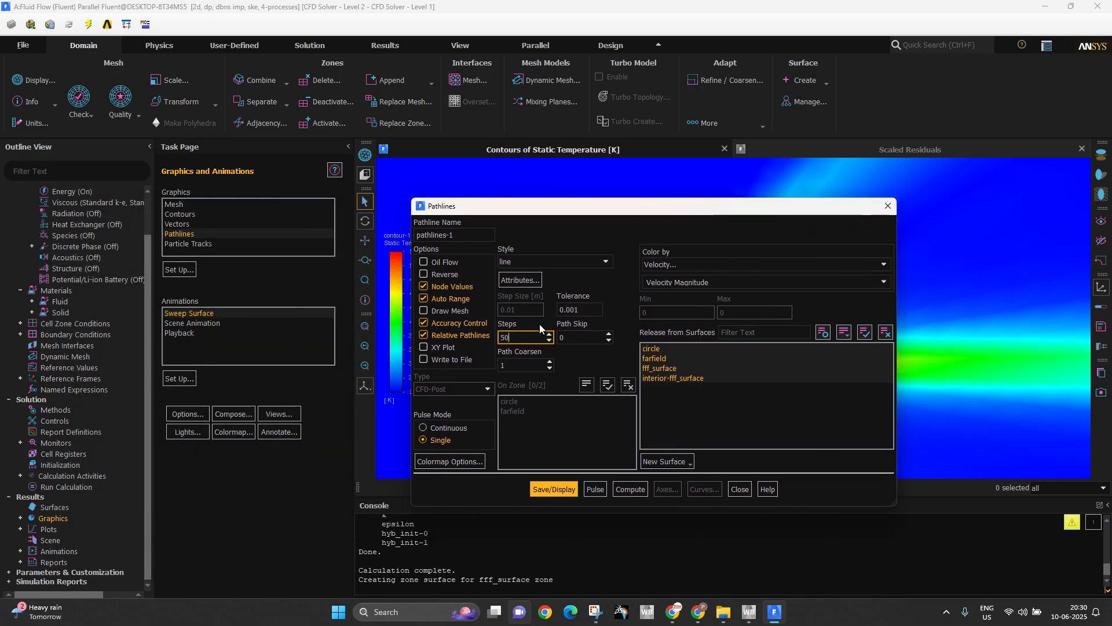
left_click(463, 427)
left_click(594, 490)
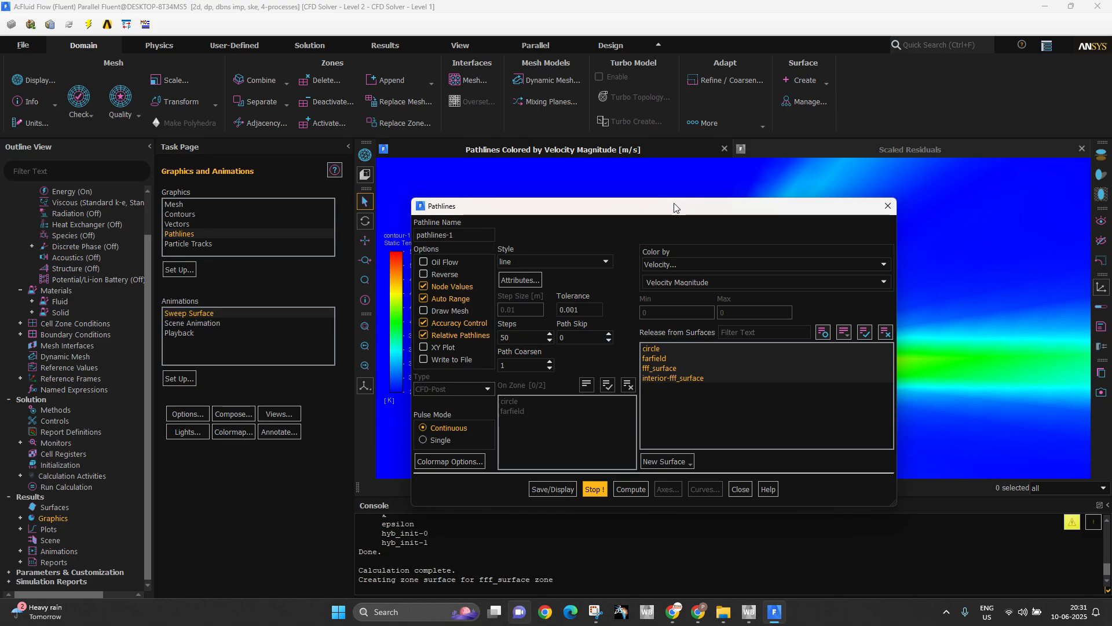
left_click_drag(675, 213, 275, 220)
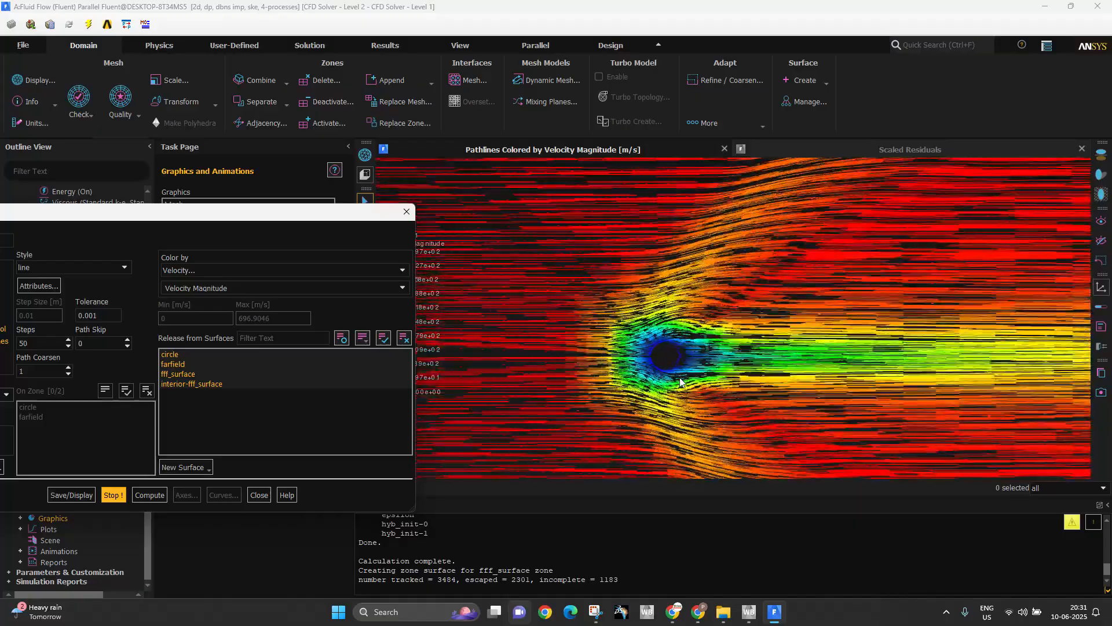
Examine the animated velocity pathlines ahead of the circular body, around its surface and along the wake
scroll(670, 364, "up", 3)
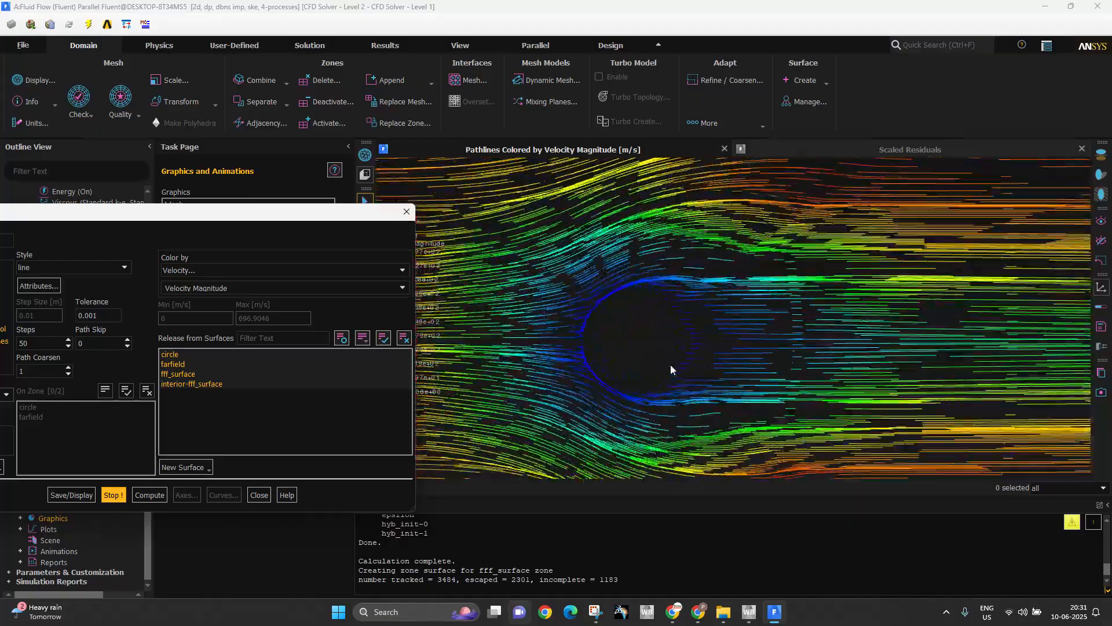
scroll(670, 364, "down", 3)
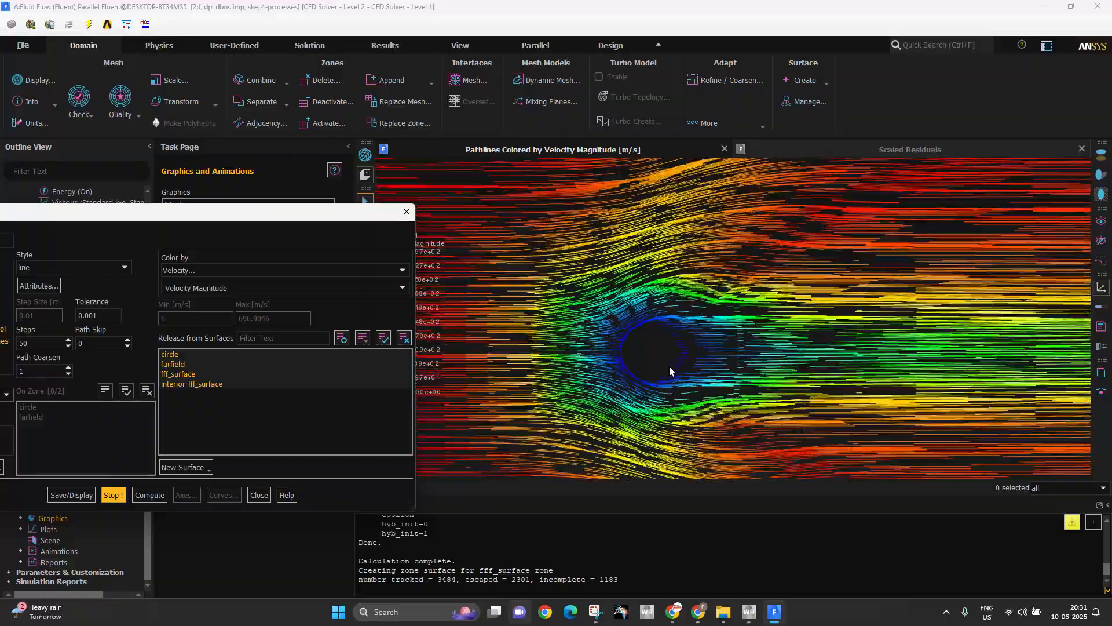
scroll(614, 352, "down", 2)
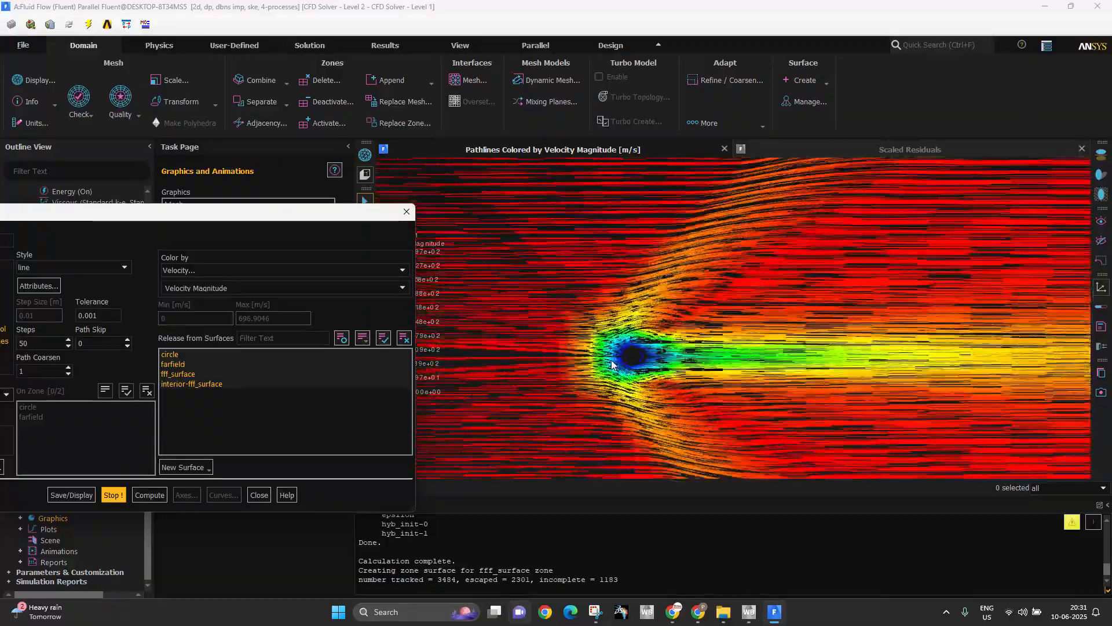
scroll(612, 361, "down", 2)
scroll(592, 387, "down", 2)
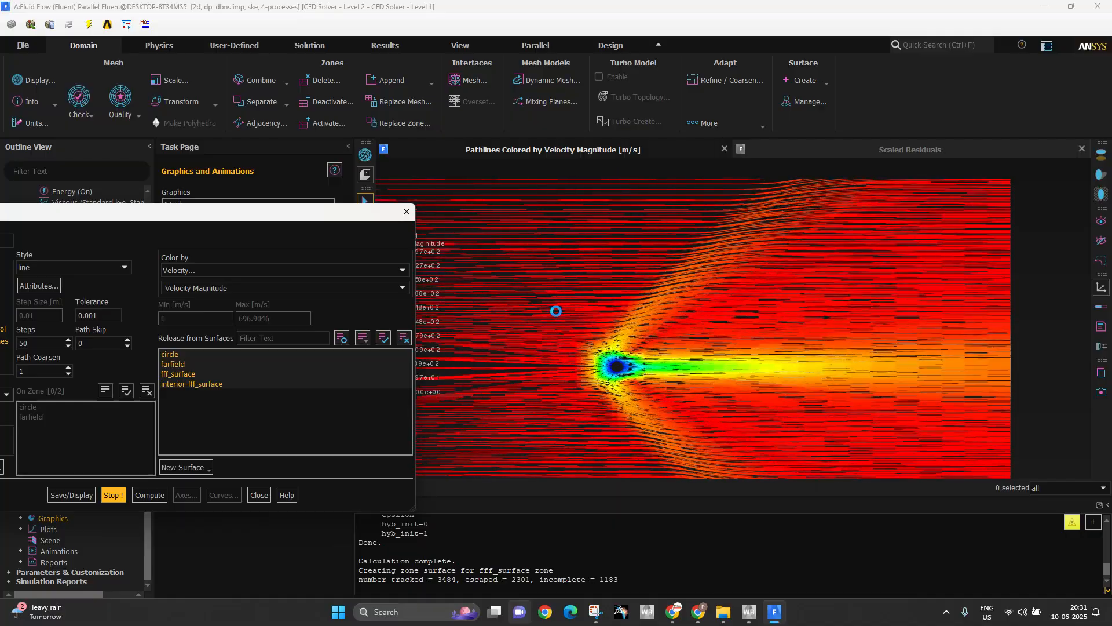
scroll(703, 320, "down", 3)
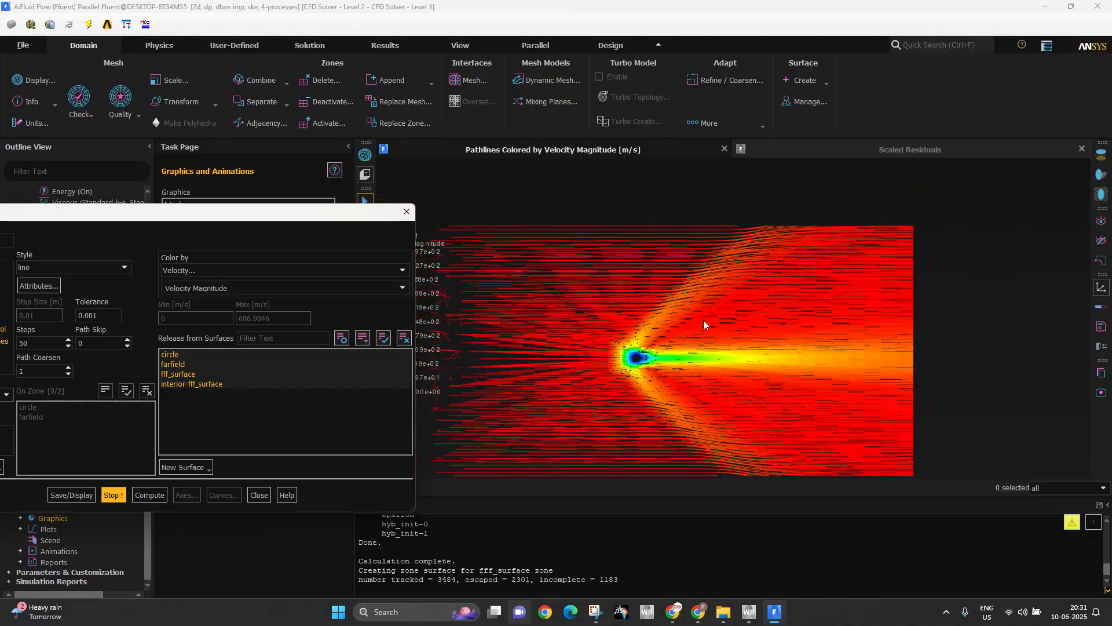
scroll(616, 369, "up", 3)
scroll(686, 334, "up", 5)
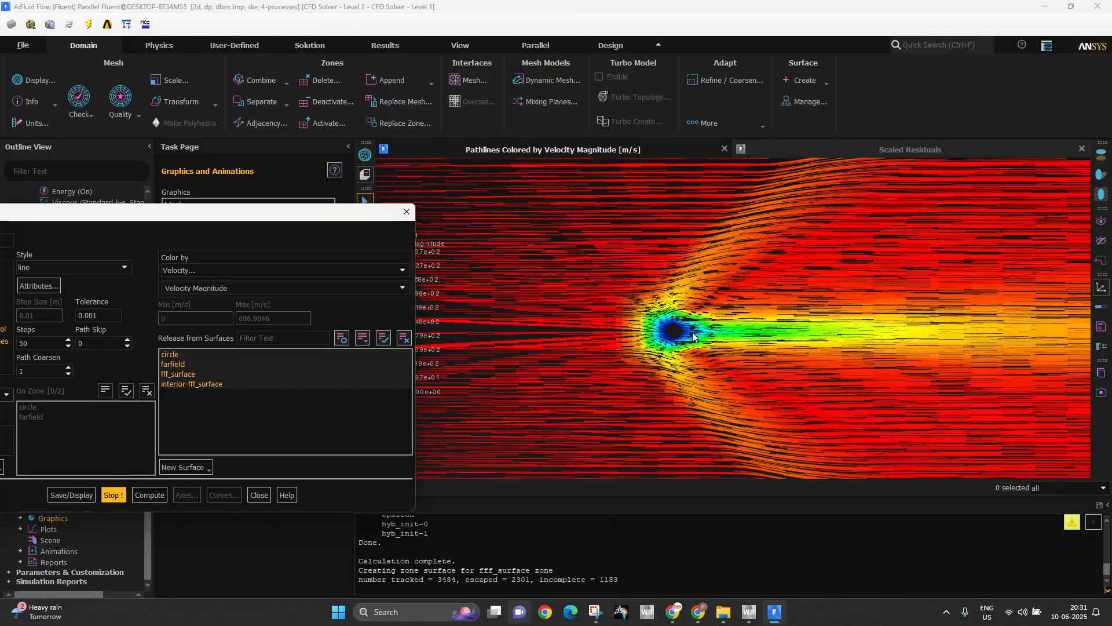
scroll(570, 441, "down", 2)
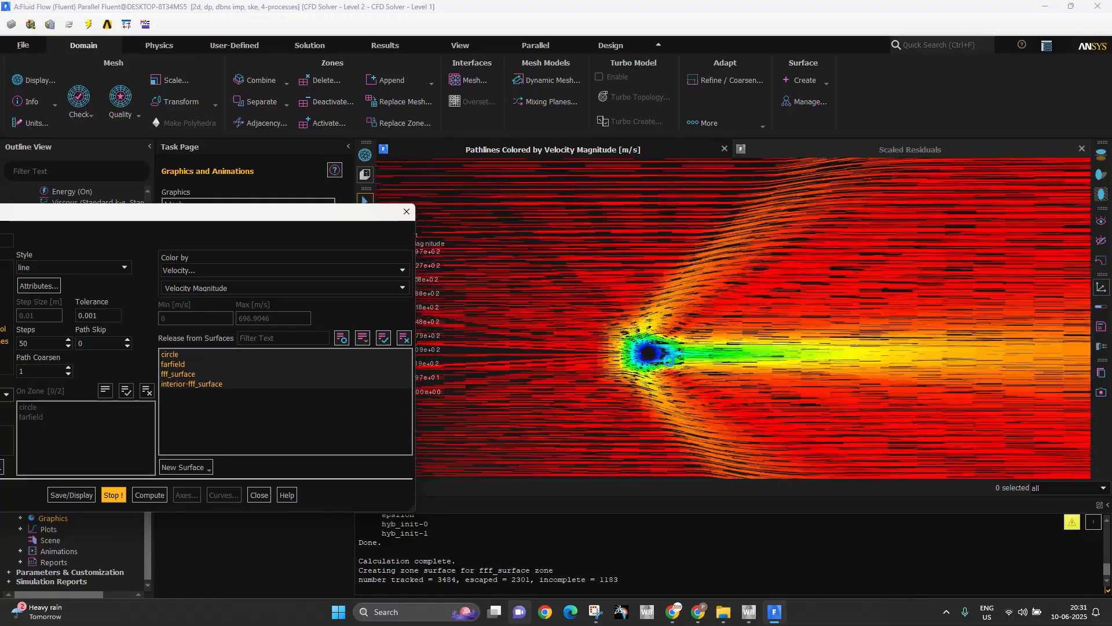
scroll(666, 363, "up", 2)
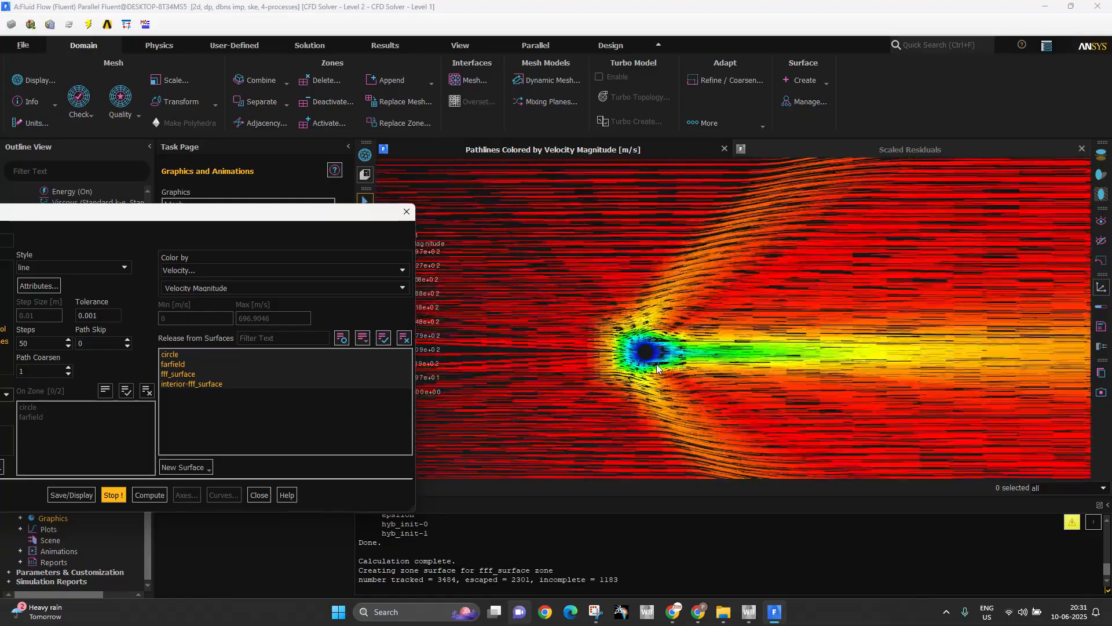
scroll(656, 362, "up", 5)
scroll(620, 311, "up", 2)
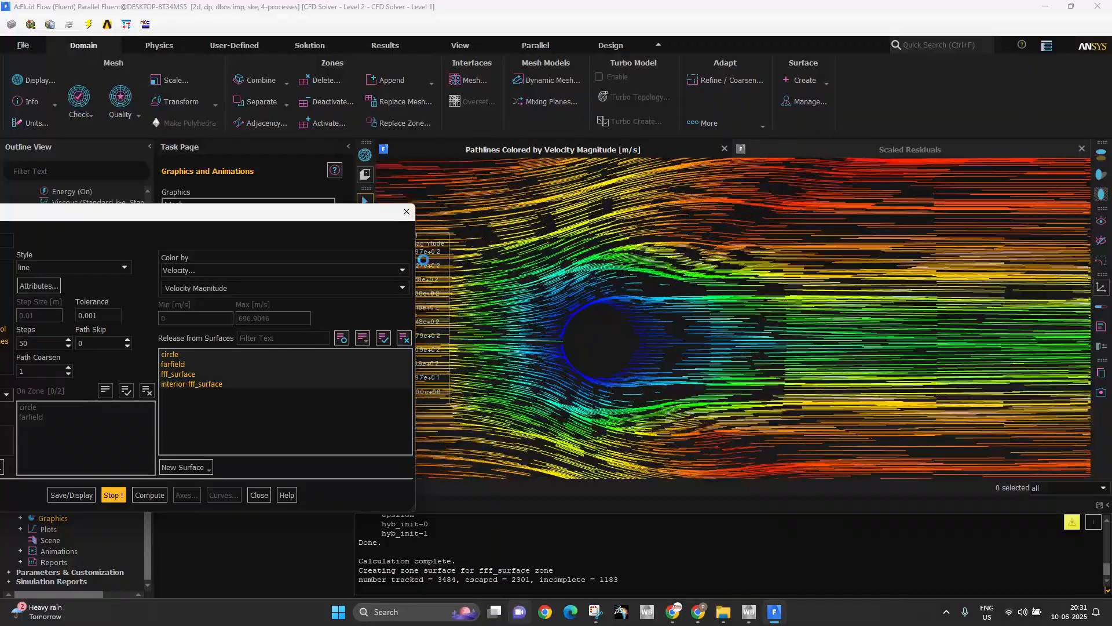
Stop the pathline pulse animation, close the pathline settings and look over the whole pathline pattern around the body
left_click_drag(379, 216, 497, 180)
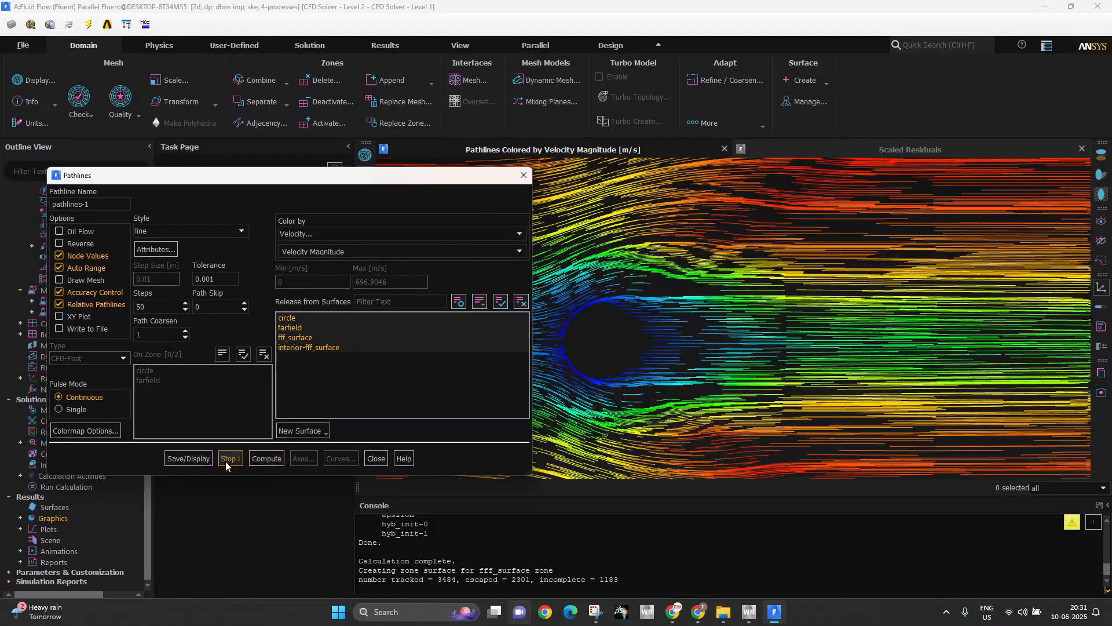
left_click(224, 461)
left_click(372, 458)
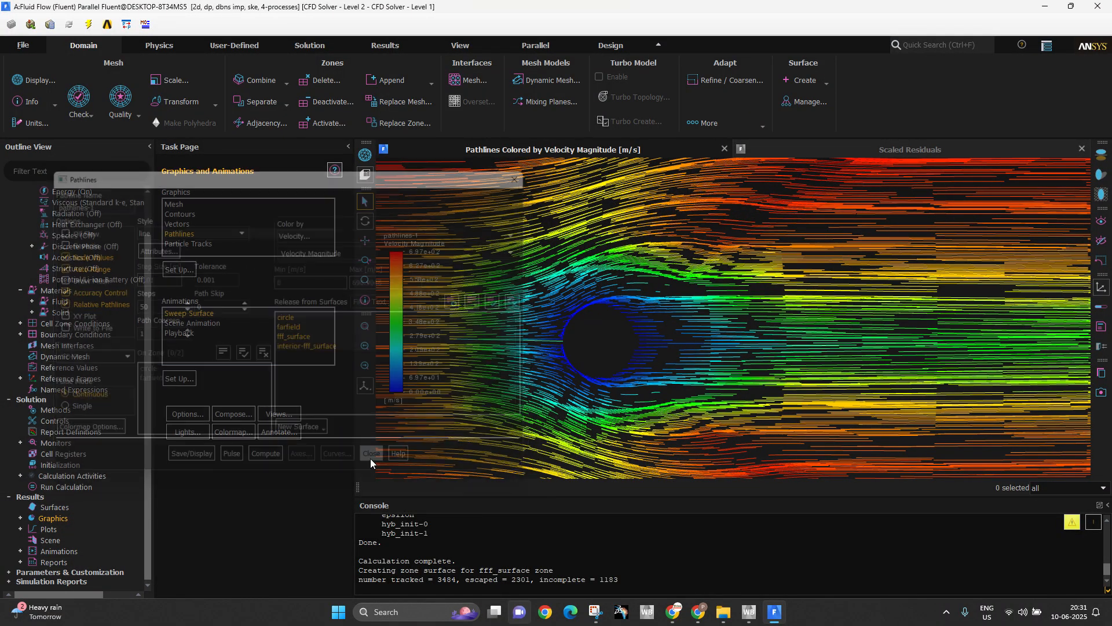
scroll(646, 304, "down", 5)
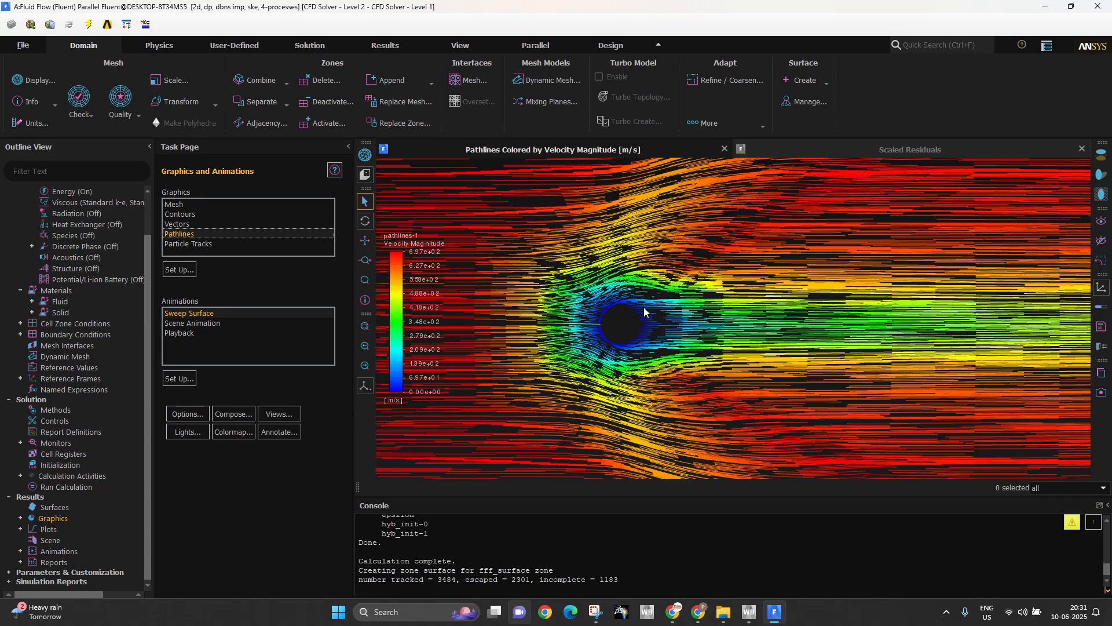
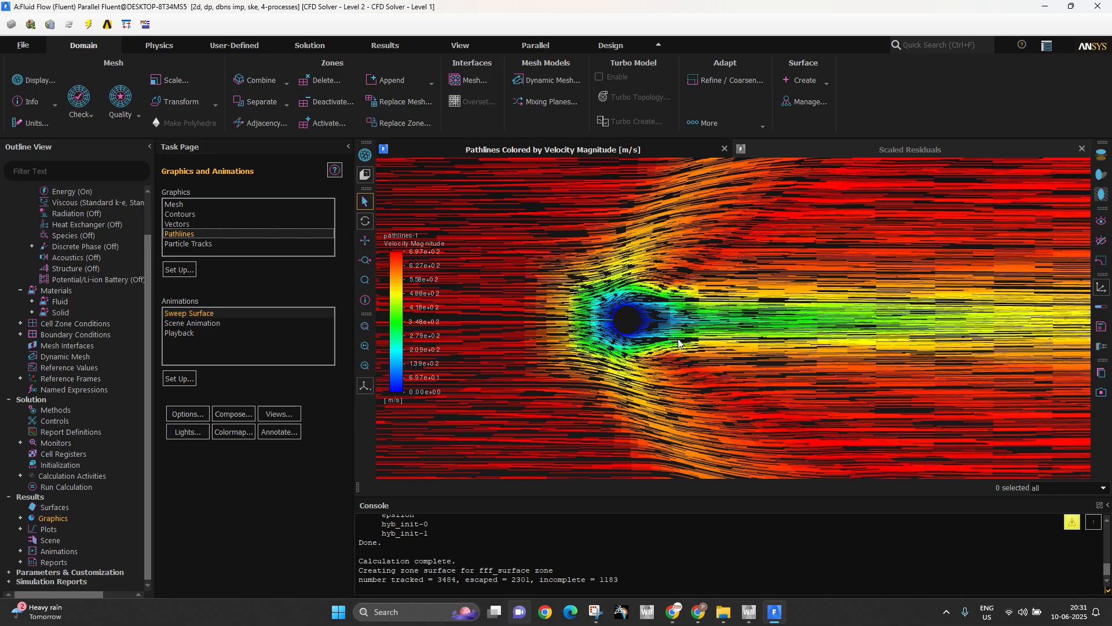
Quit Fluent, using the settings changes for the current calculation only
left_click(1098, 7)
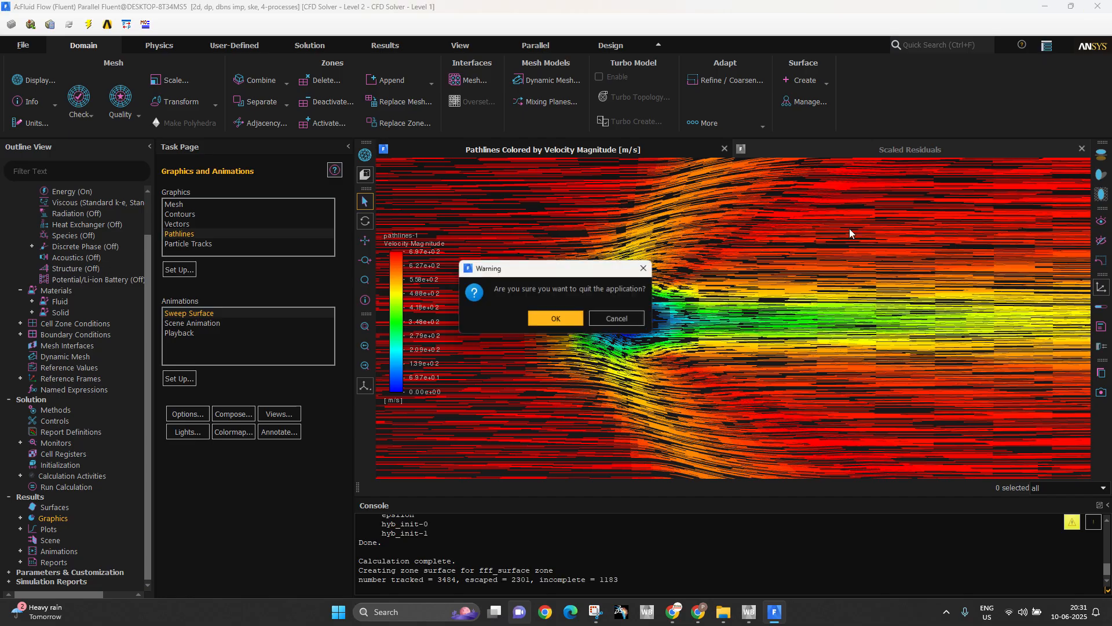
left_click(565, 319)
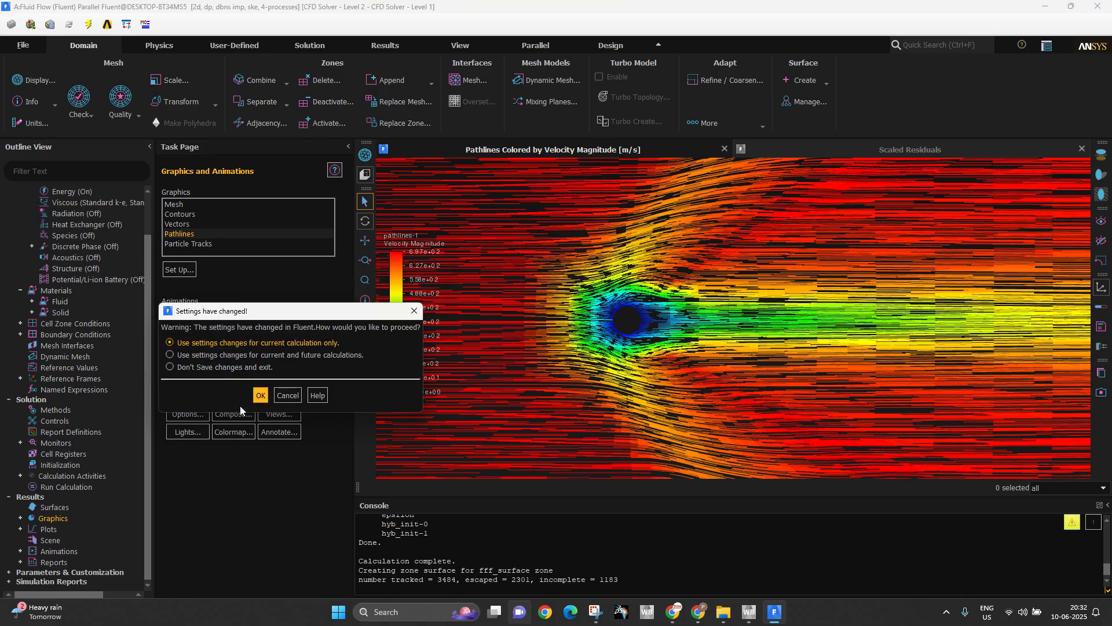
left_click(260, 399)
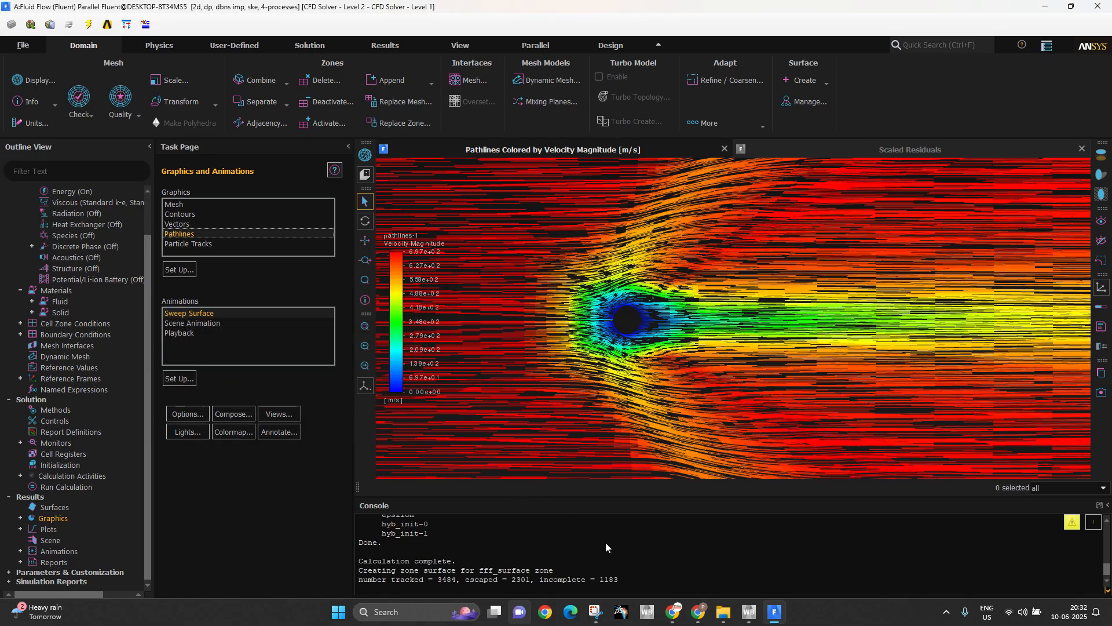
Switch to Workbench, create a new SpaceClaim geometry for Fluid Flow (Fluent) system B and orient the sketch plane to XY
left_click(749, 611)
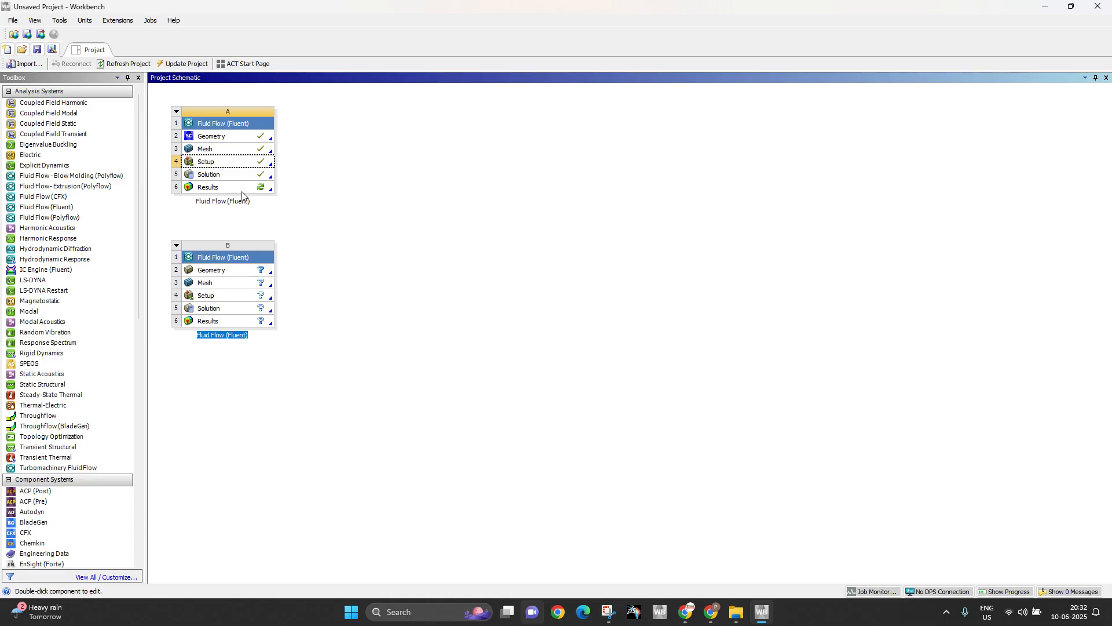
right_click(236, 269)
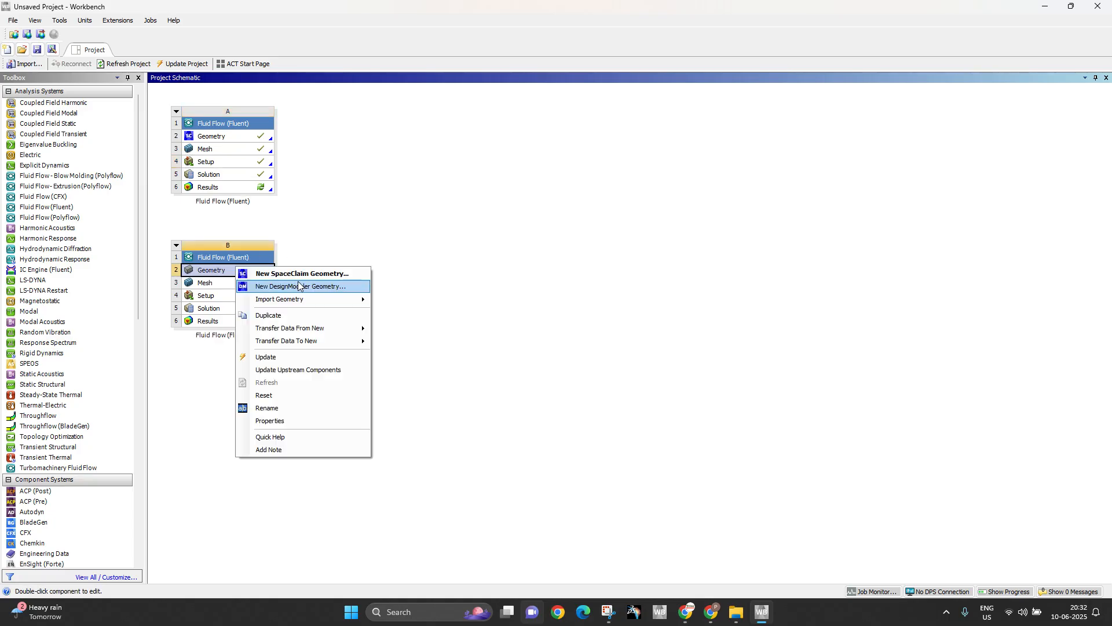
left_click(295, 273)
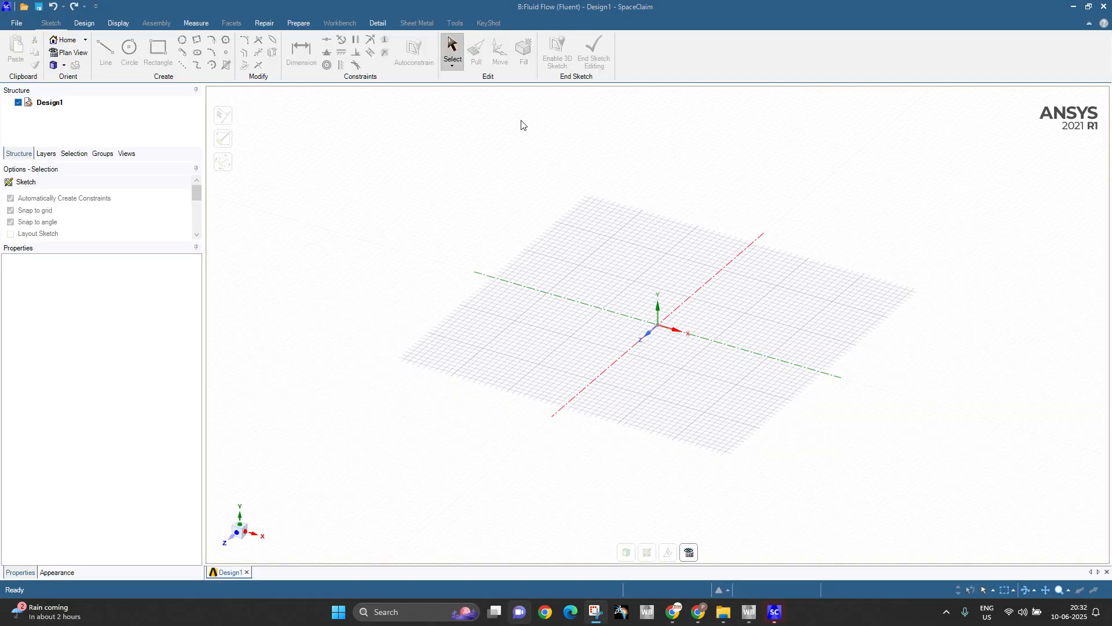
left_click(234, 538)
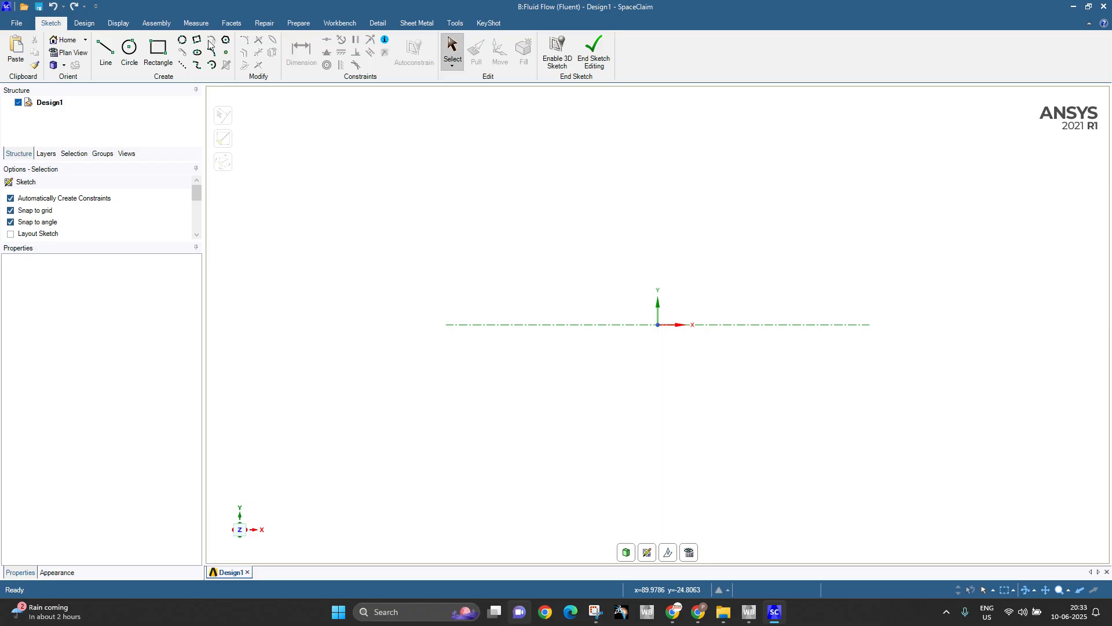
Sketch a closed five-sided arrowhead profile with its nose at the origin and a vertical rear edge about 32 mm long
left_click(102, 58)
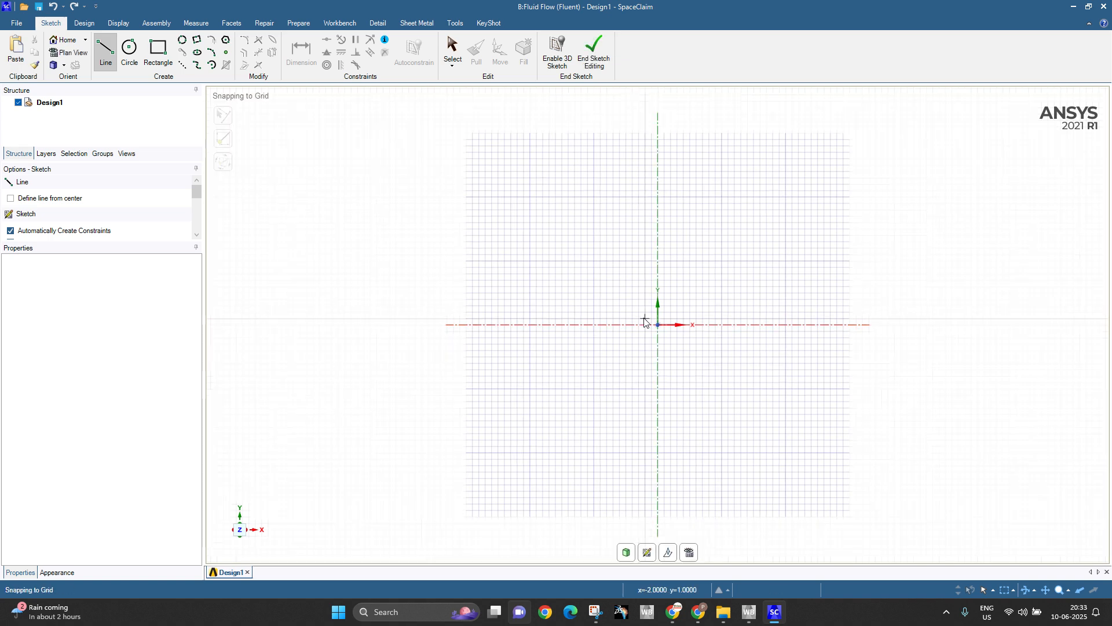
left_click(657, 325)
scroll(330, 388, "down", 4)
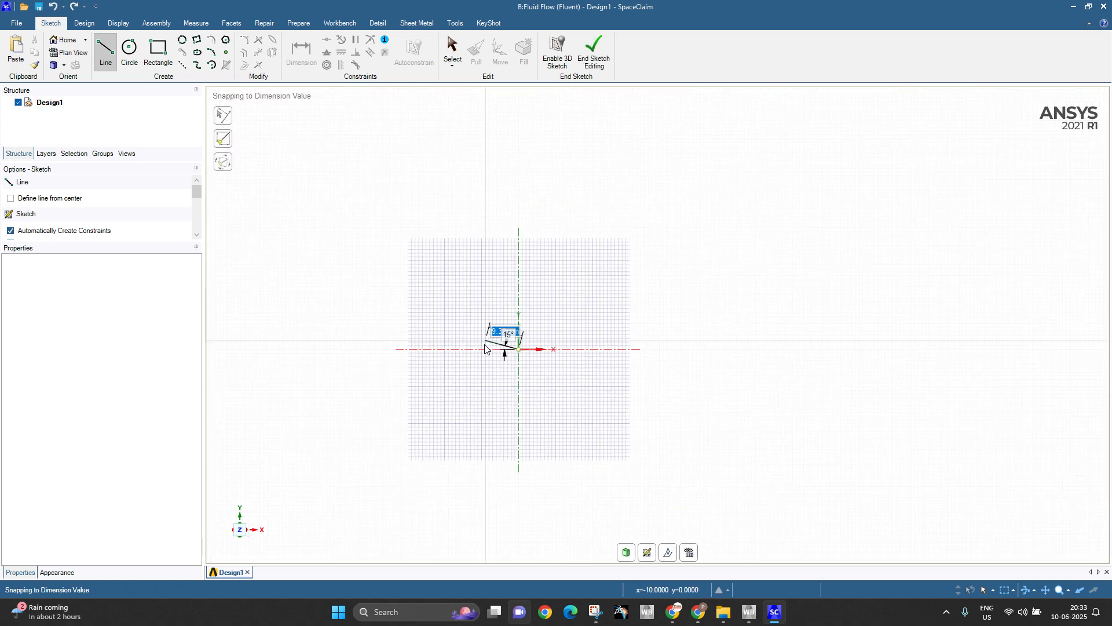
left_click(575, 321)
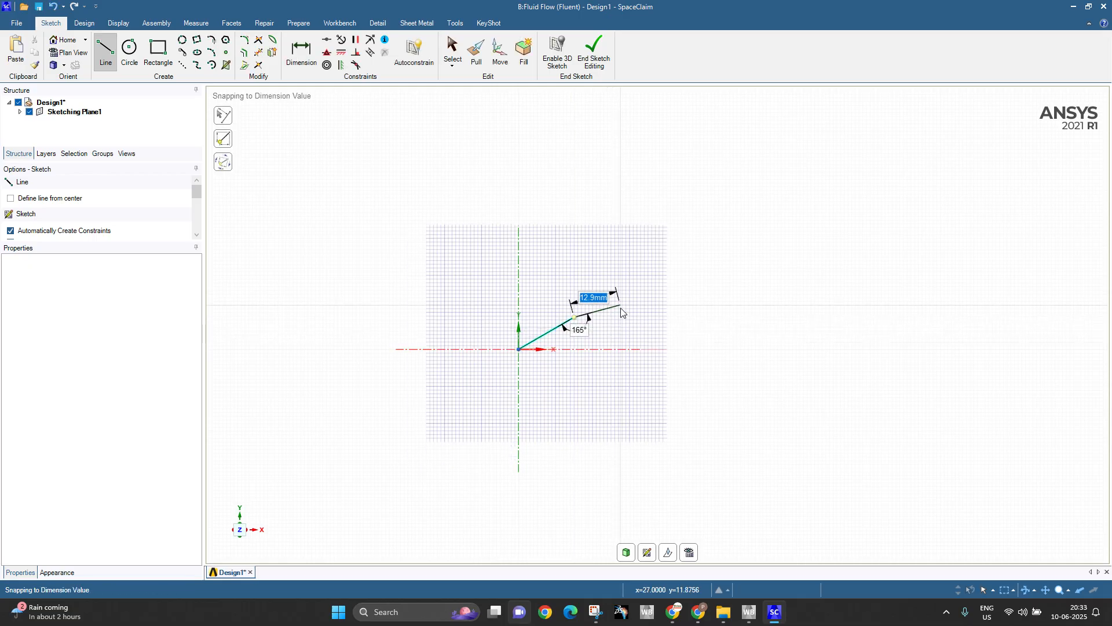
left_click(601, 273)
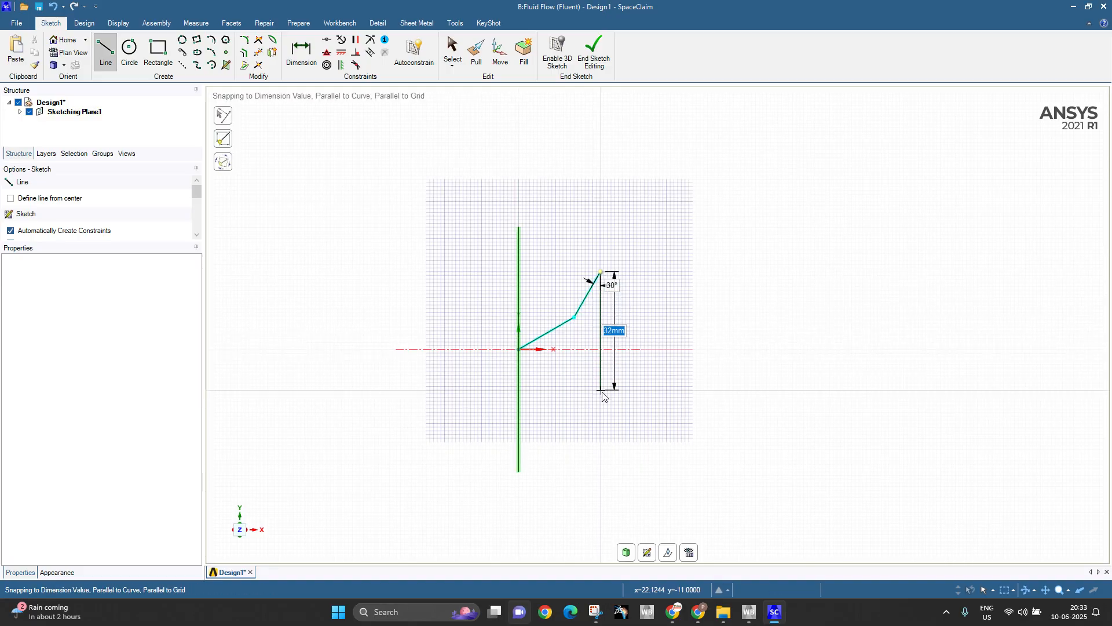
left_click(602, 394)
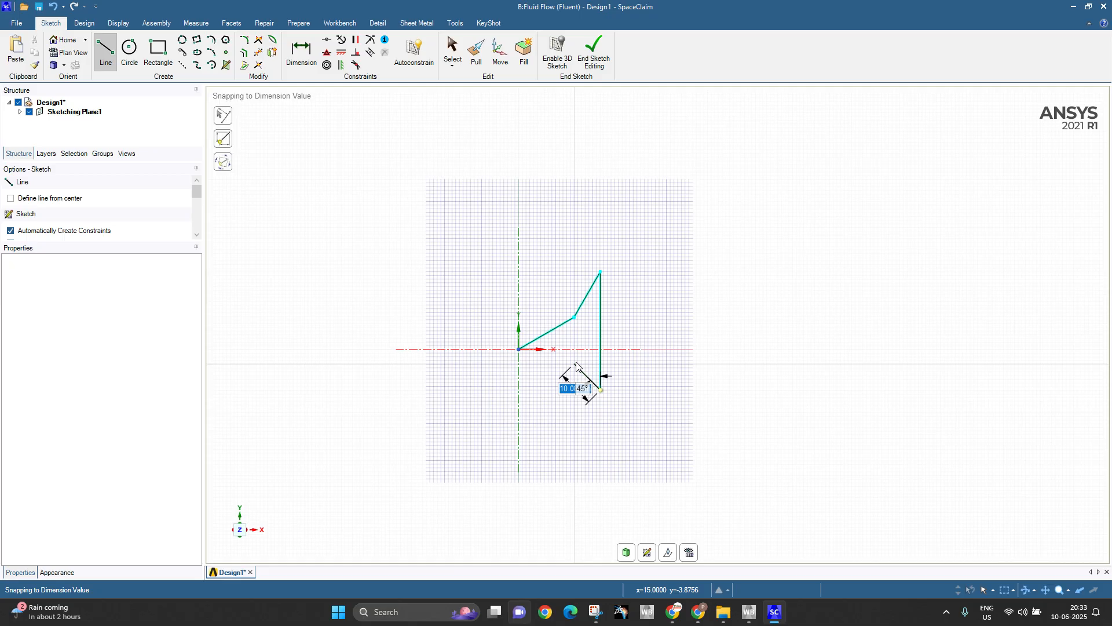
left_click(576, 364)
left_click(520, 352)
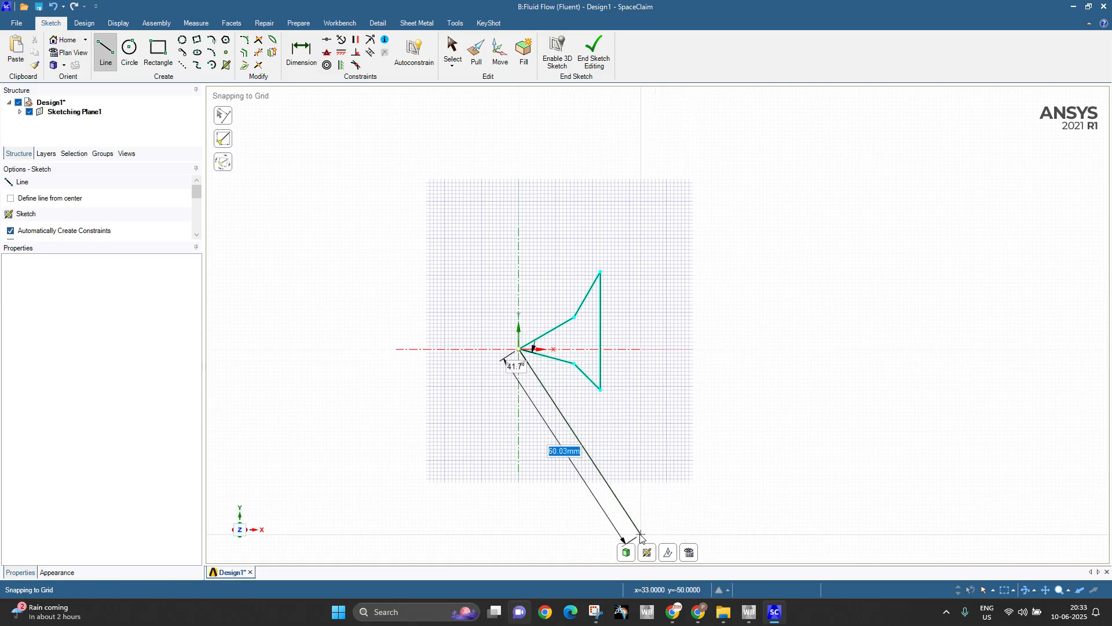
Draw a rectangular flow domain about 866 mm by 452 mm around the arrowhead profile
left_click(164, 54)
scroll(611, 371, "down", 3)
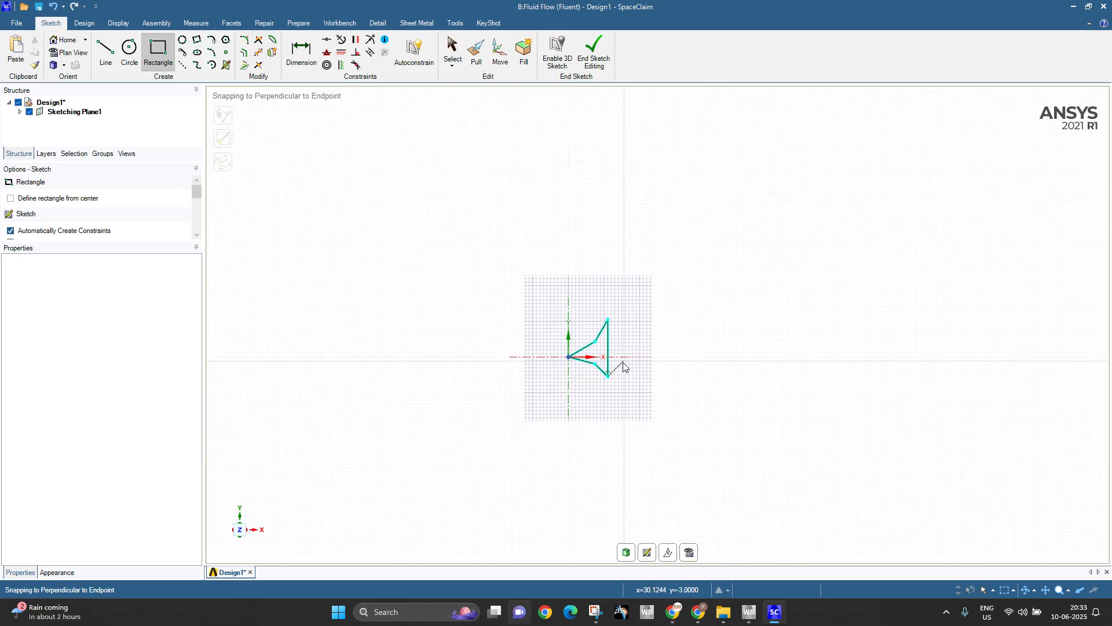
scroll(605, 386, "up", 1)
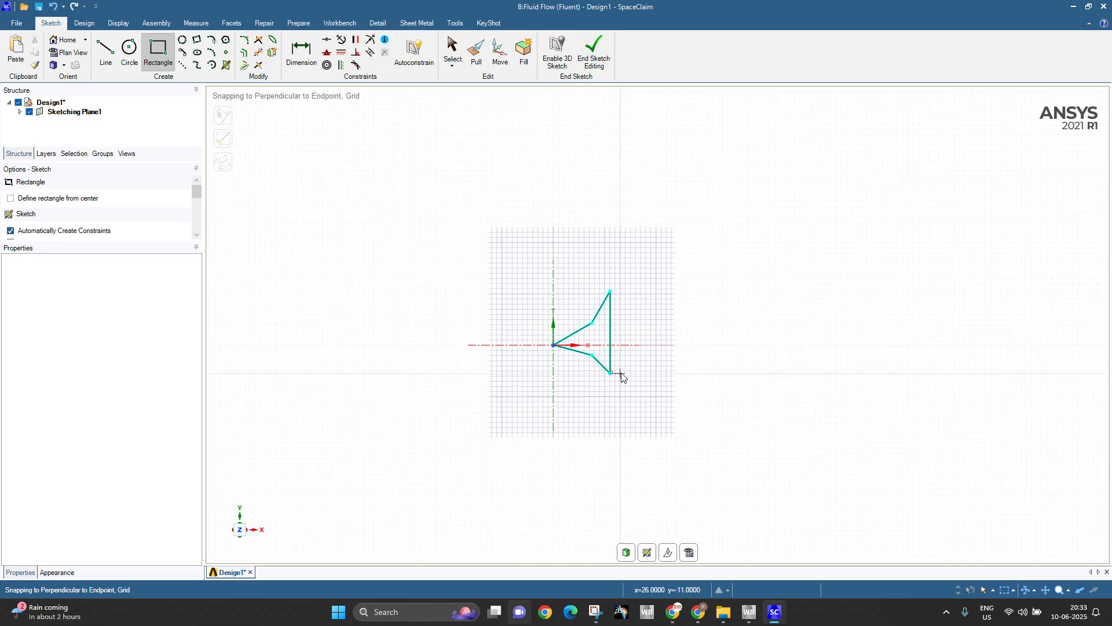
scroll(632, 370, "down", 2)
scroll(649, 363, "down", 2)
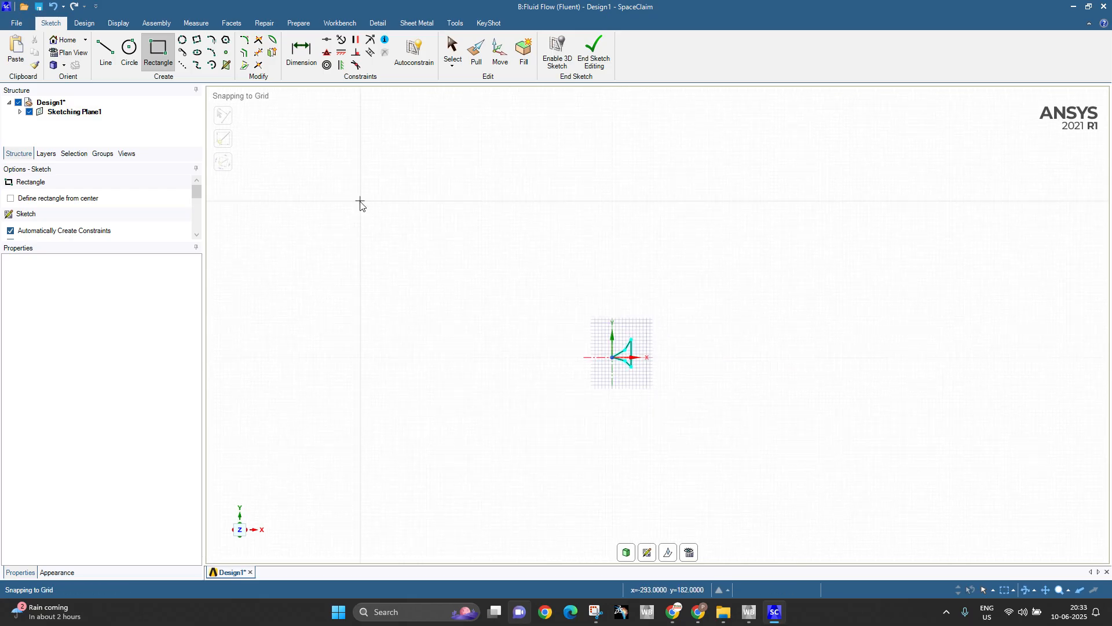
left_click(285, 152)
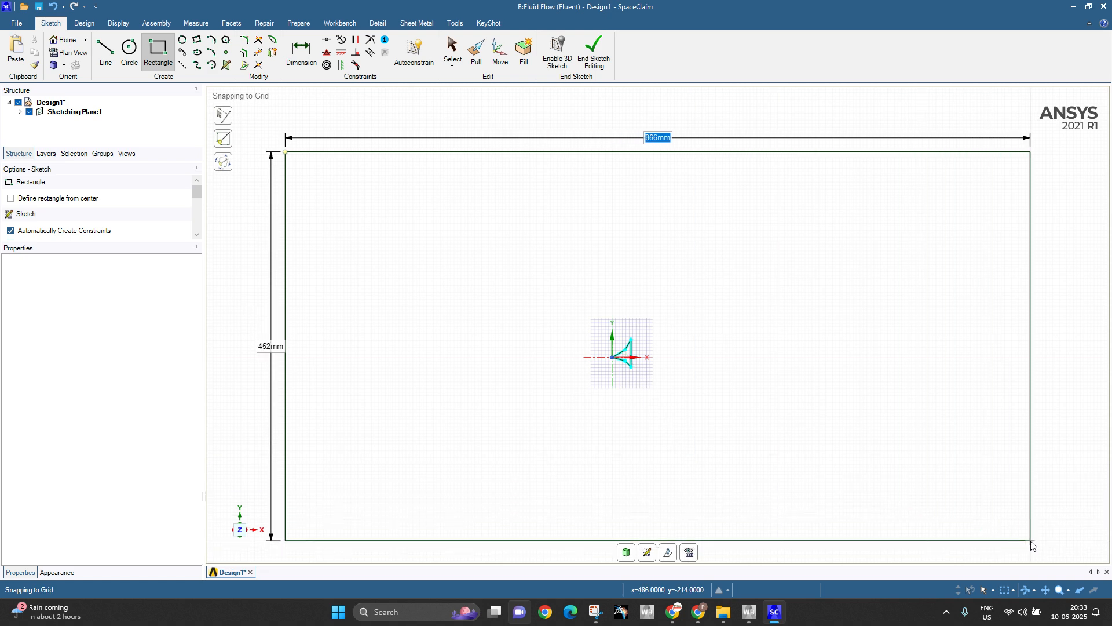
left_click(1030, 541)
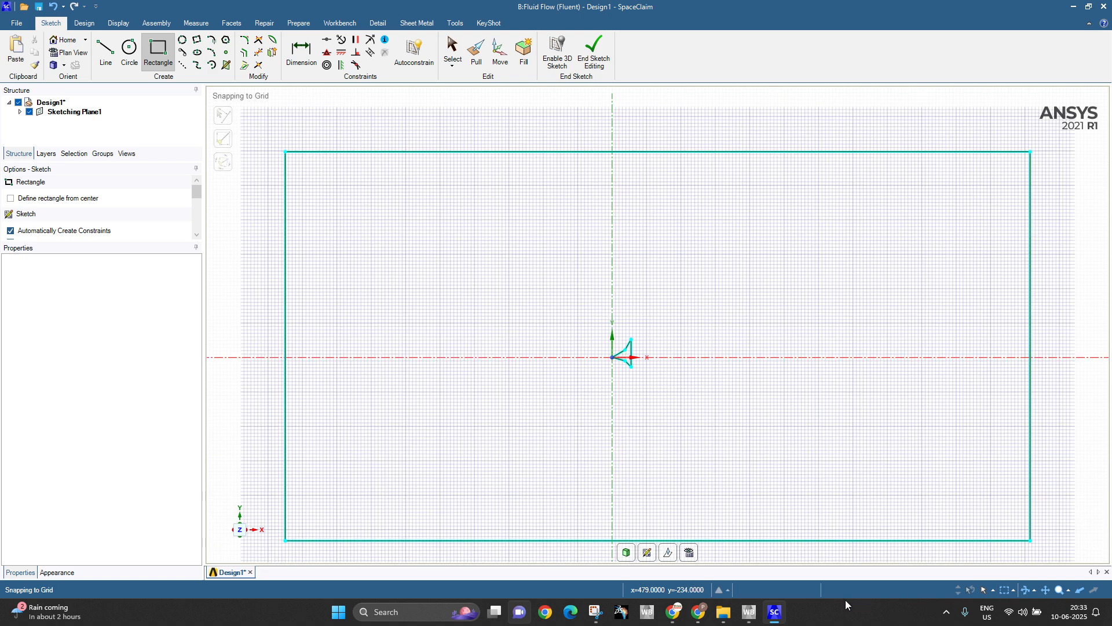
Convert the sketch into surfaces and delete the arrowhead face to leave a body-shaped hole in the domain
left_click(627, 553)
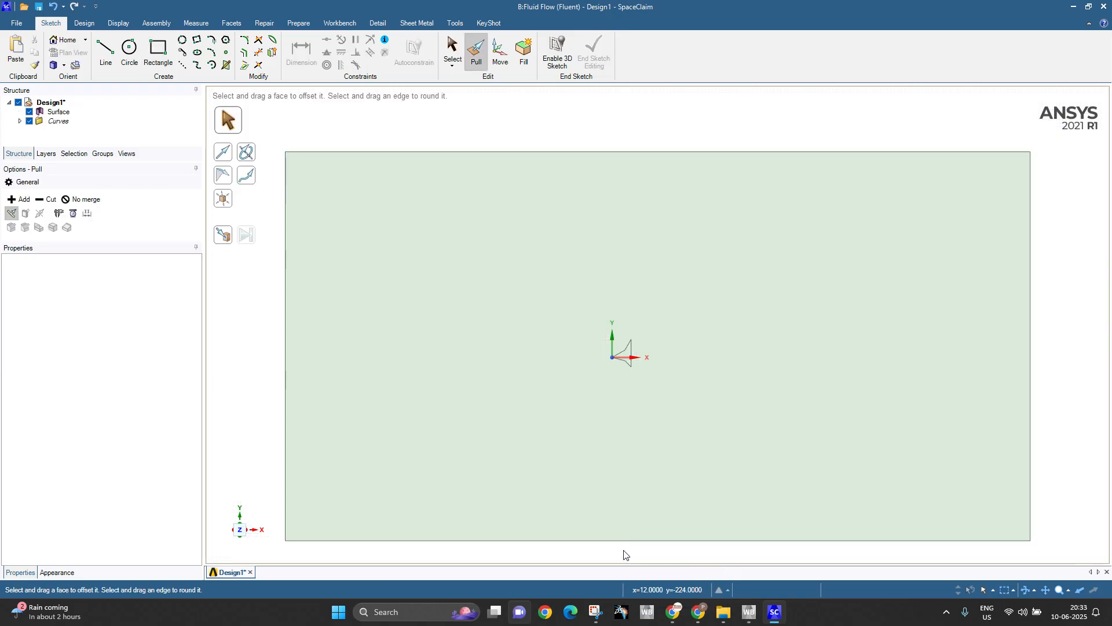
scroll(621, 358, "up", 8)
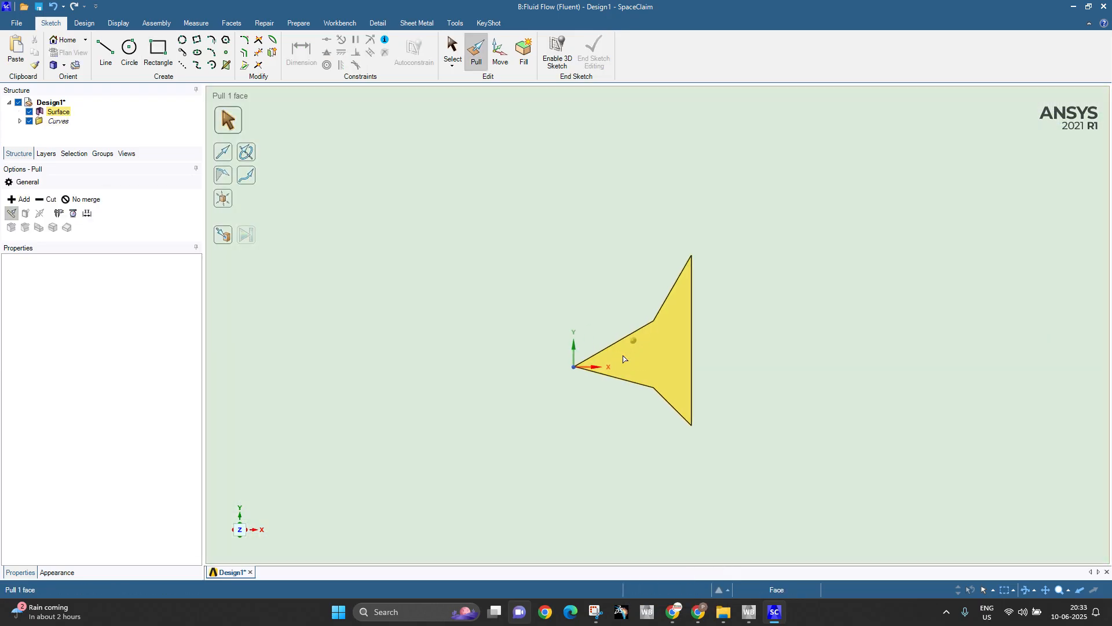
right_click(624, 359)
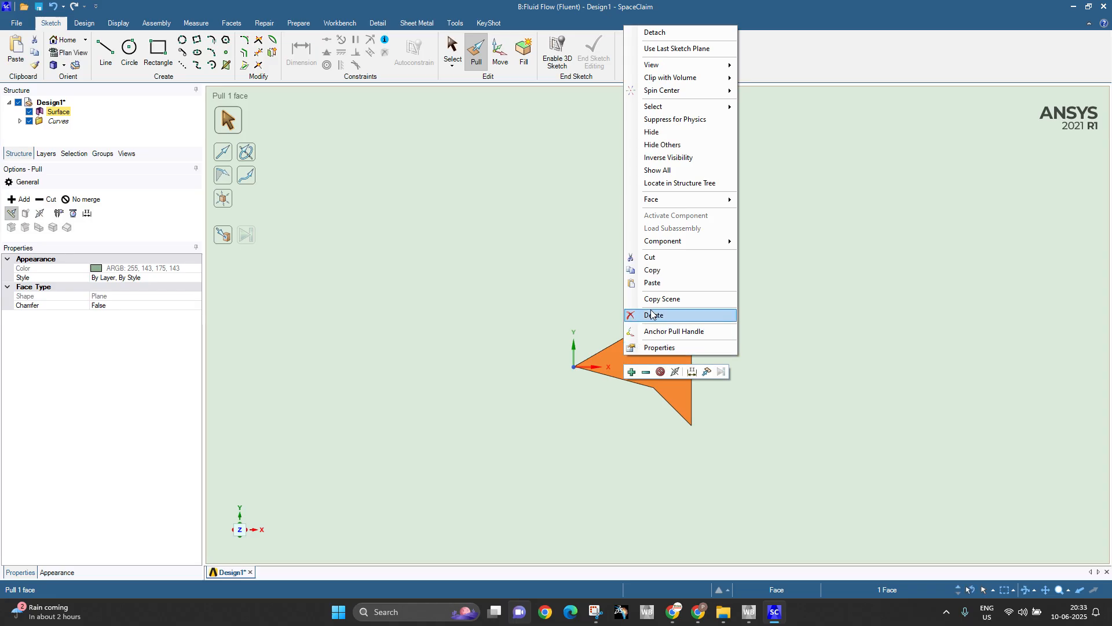
left_click(649, 316)
scroll(641, 345, "down", 5)
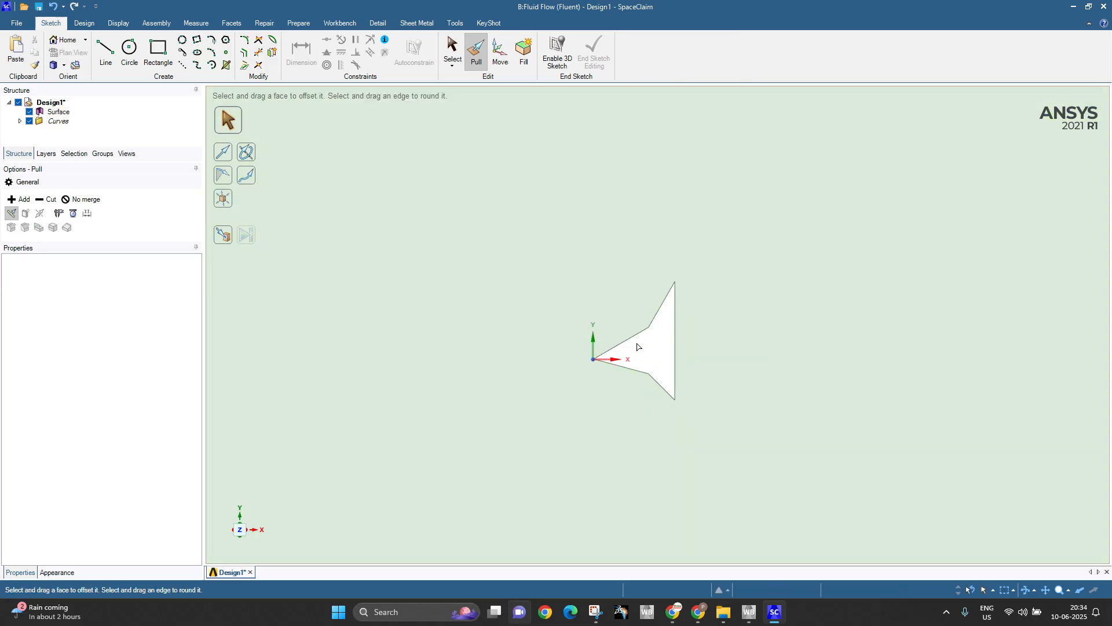
left_click(633, 355)
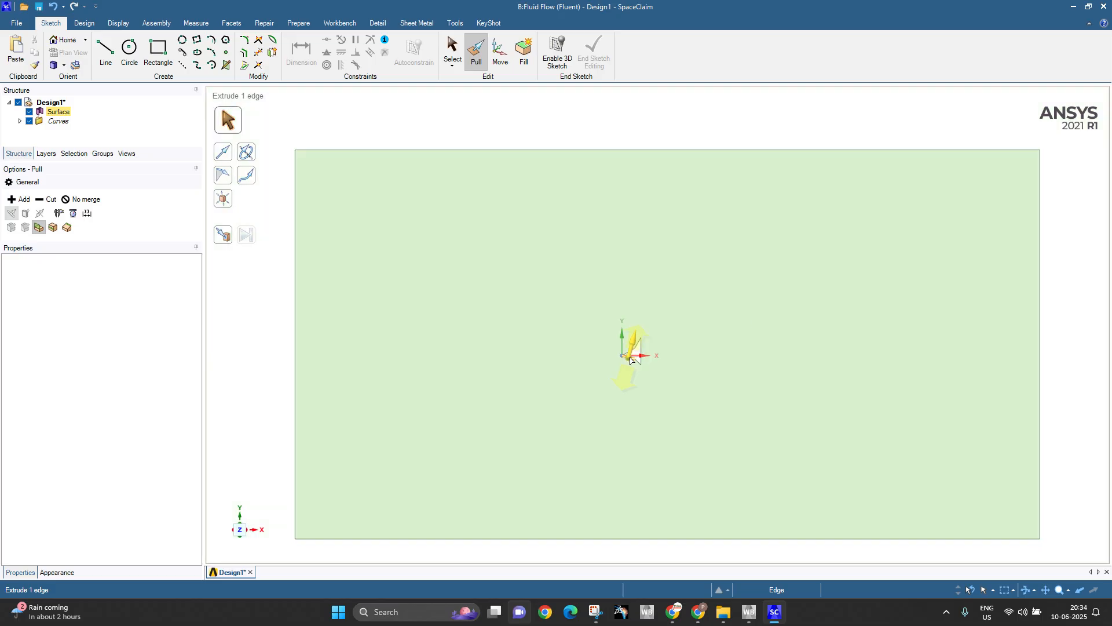
left_click(631, 365)
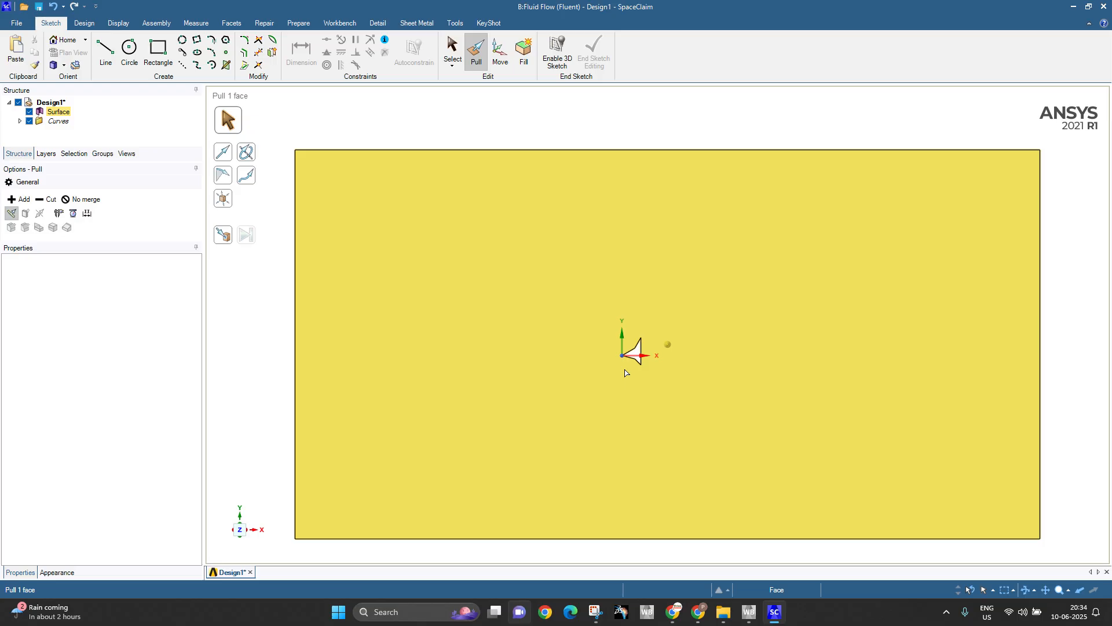
Close SpaceClaim, open the mesh of Fluid Flow (Fluent) system B from Workbench and view the domain face-on in the XY plane
left_click(1102, 5)
mouse_move(720, 622)
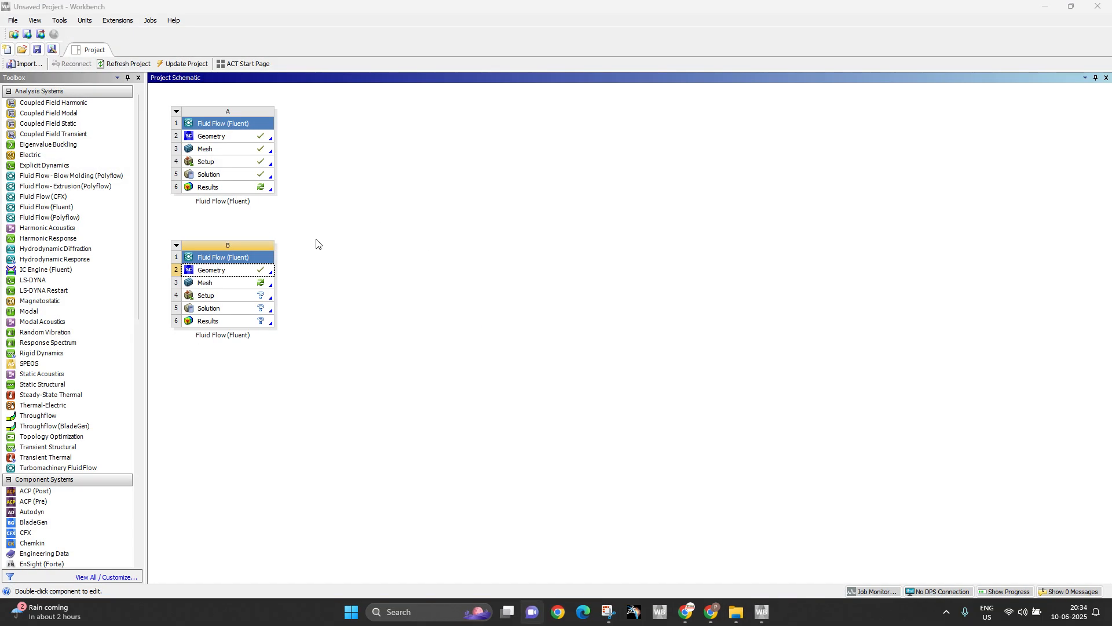
right_click(250, 284)
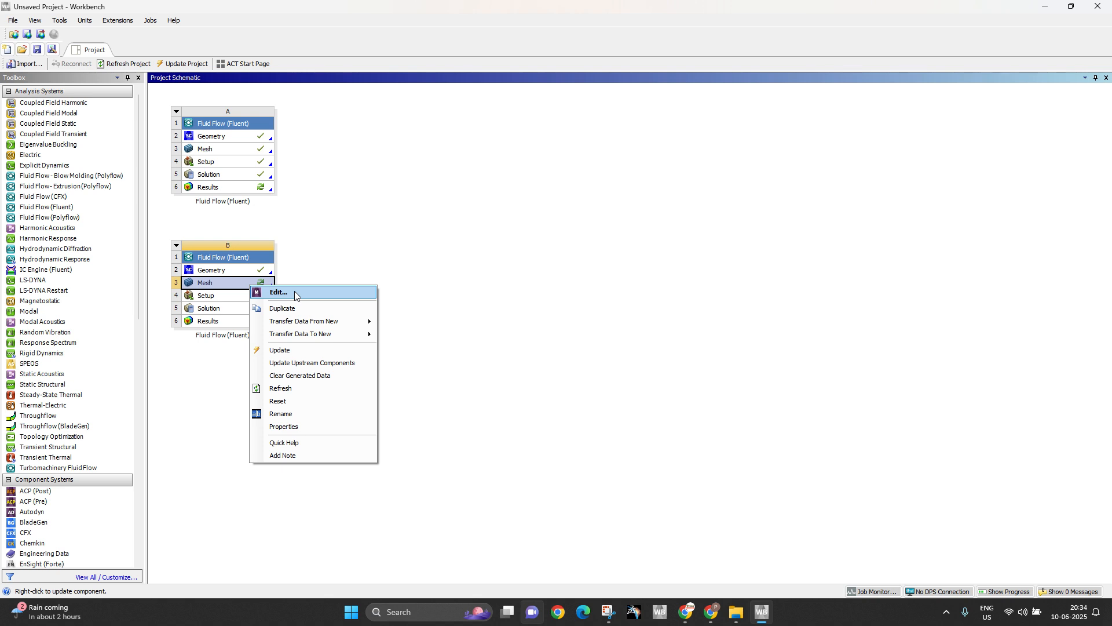
left_click(294, 292)
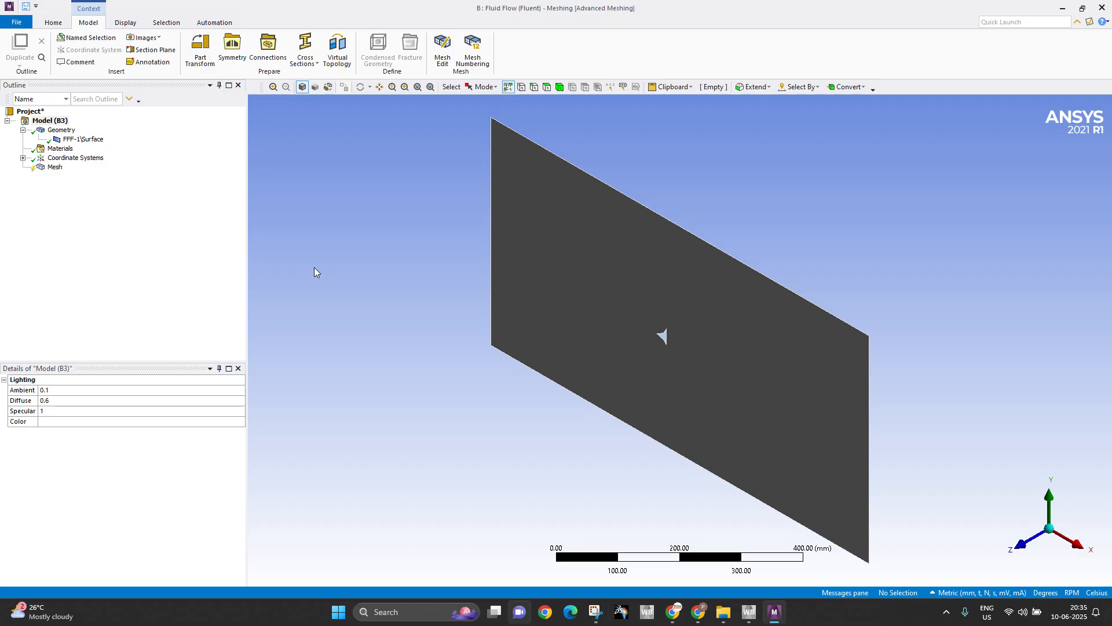
left_click(1017, 545)
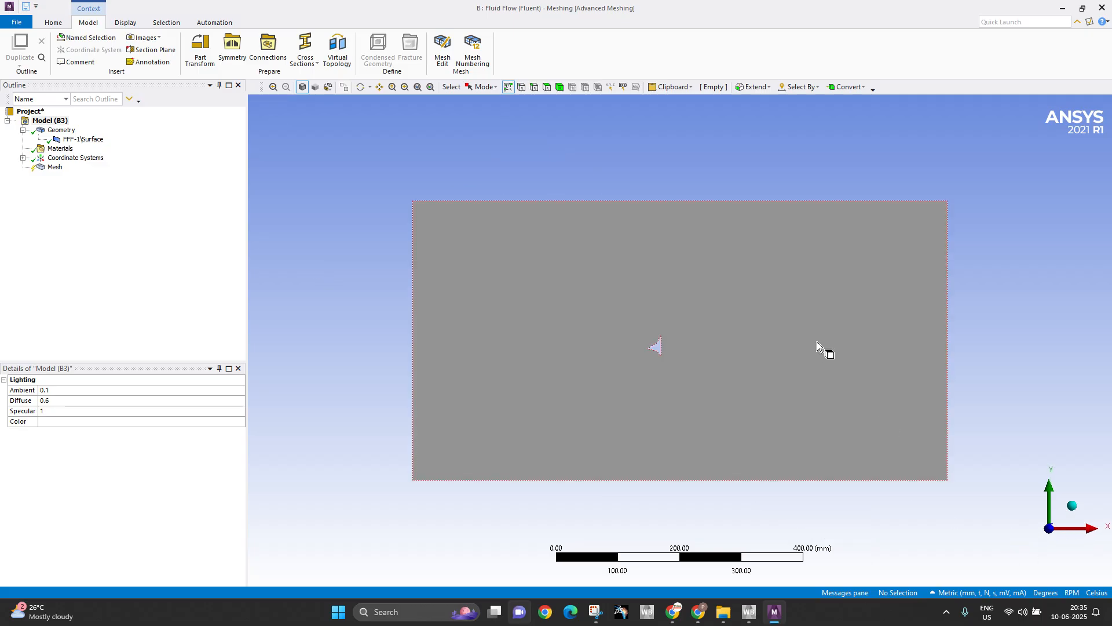
Create a named selection called tri from the five edges of the arrowhead cut-out
left_click(58, 168)
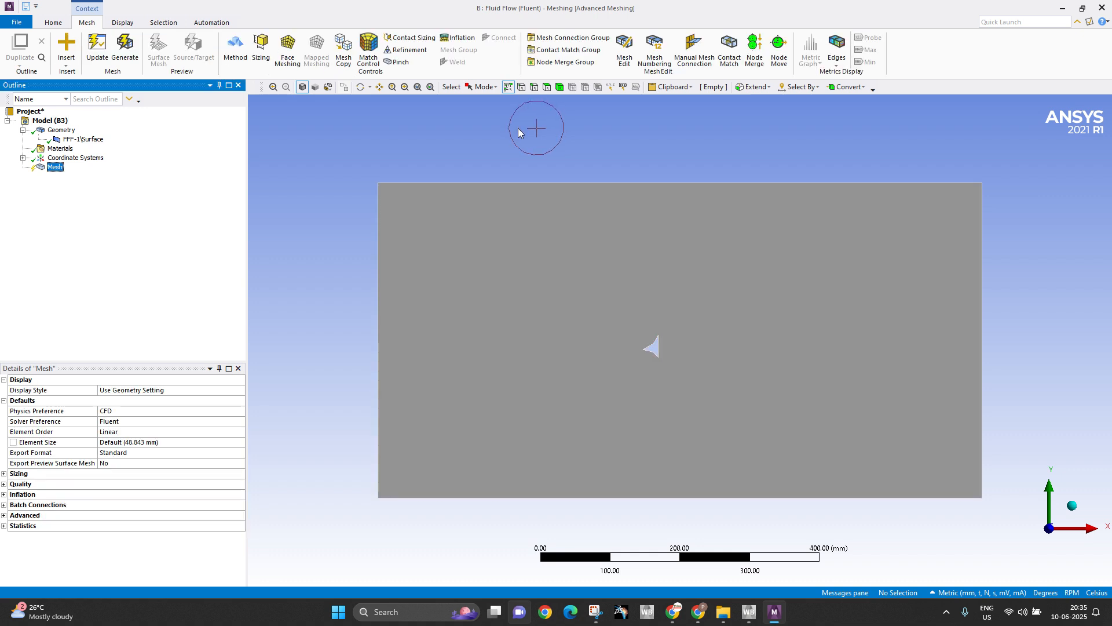
left_click(534, 88)
scroll(611, 417, "up", 7)
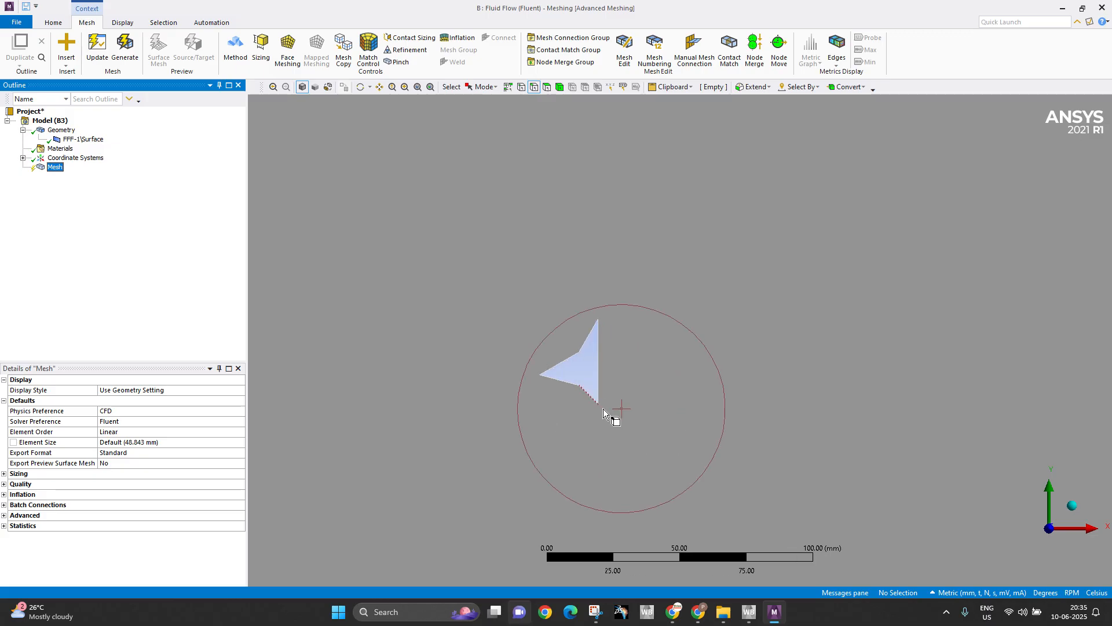
left_click(567, 359)
left_click(581, 346, "ctrl")
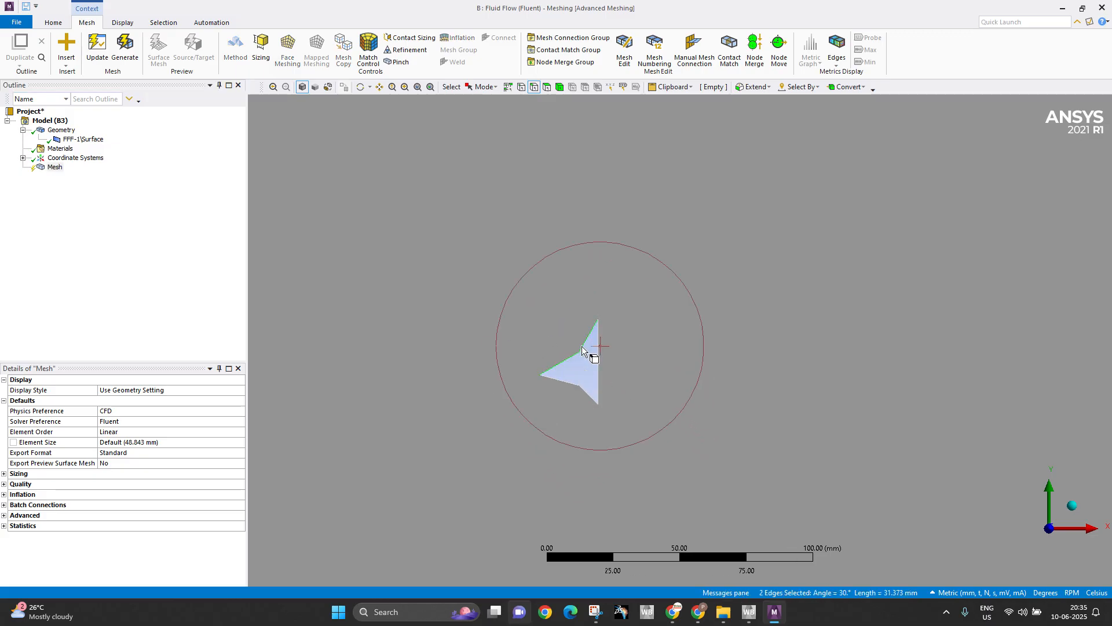
left_click(599, 358, "ctrl")
left_click(586, 390, "ctrl")
left_click(571, 381, "ctrl")
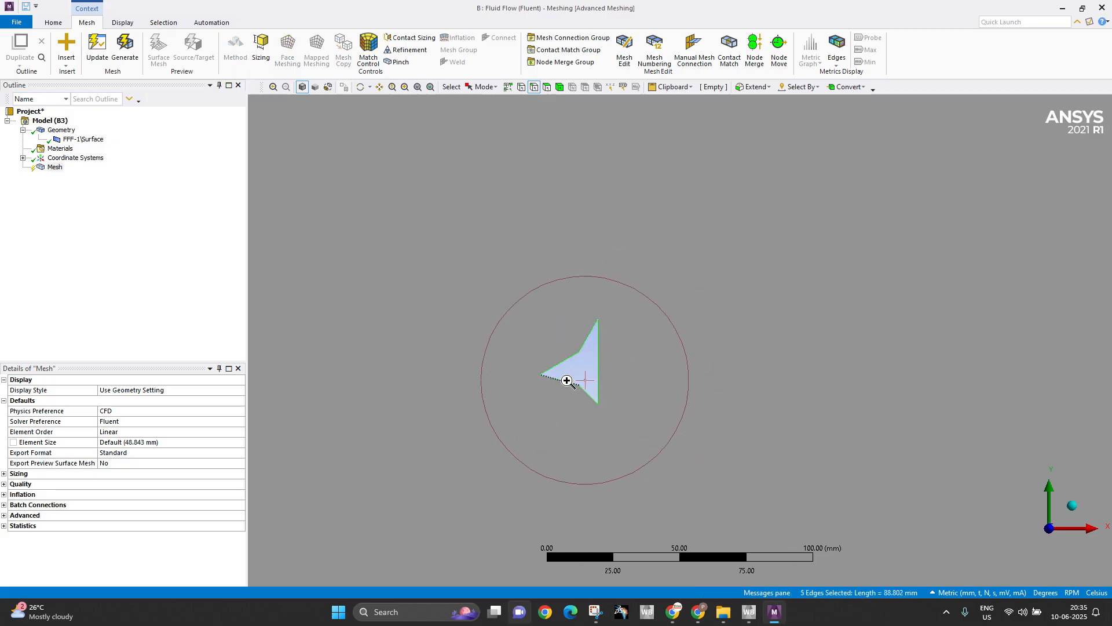
right_click(568, 384)
left_click(580, 344)
type("t")
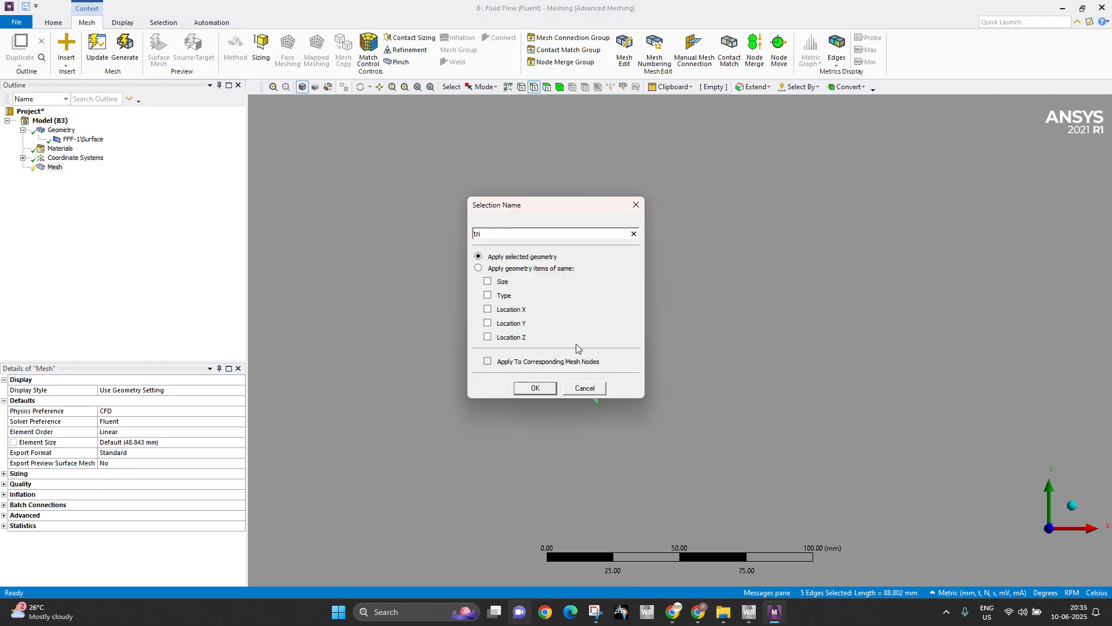
type("ri")
key("Return")
Create a named selection called farfield from the four outer edges of the rectangular domain
scroll(582, 356, "down", 5)
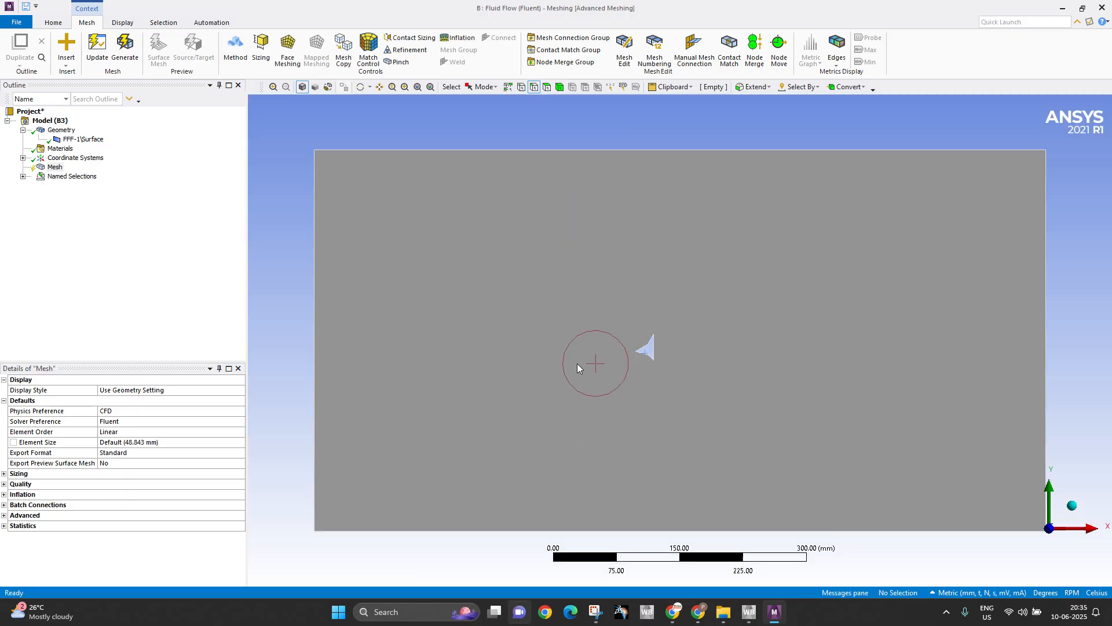
scroll(577, 364, "down", 1)
left_click(492, 173)
left_click(336, 273, "ctrl")
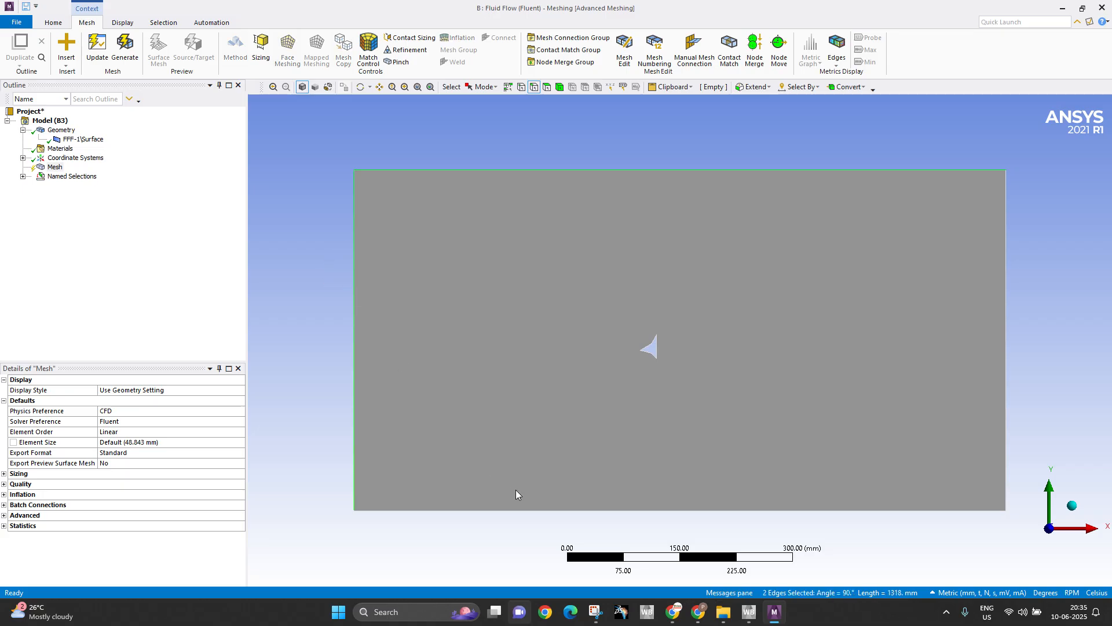
left_click(521, 510, "ctrl")
left_click(1006, 379, "ctrl")
right_click(352, 342)
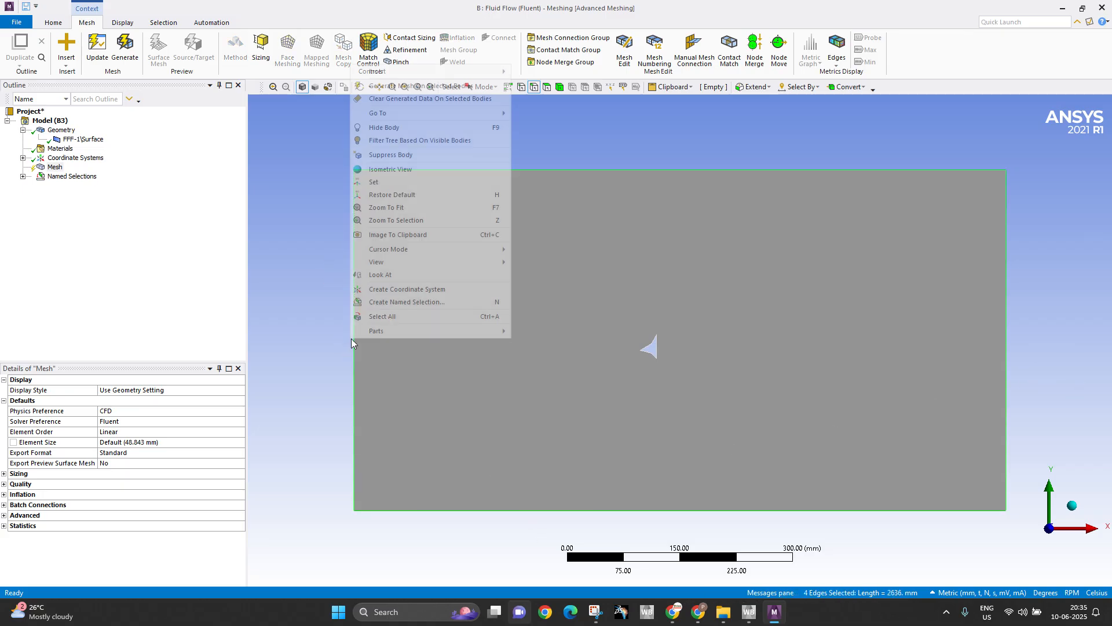
left_click(408, 302)
type("f")
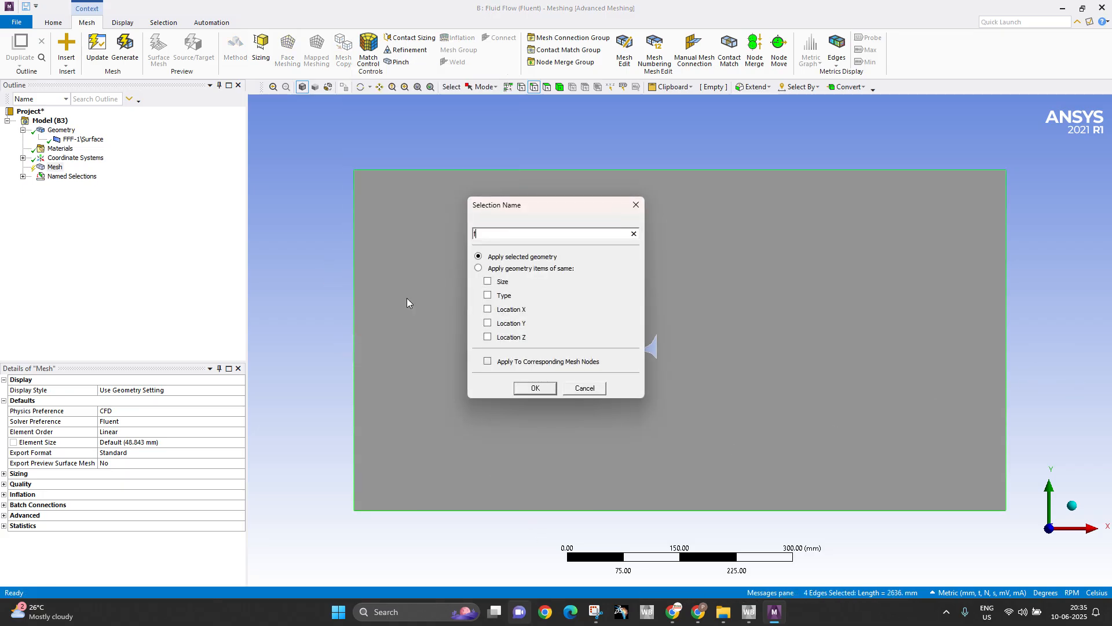
type("arfield")
key("Return")
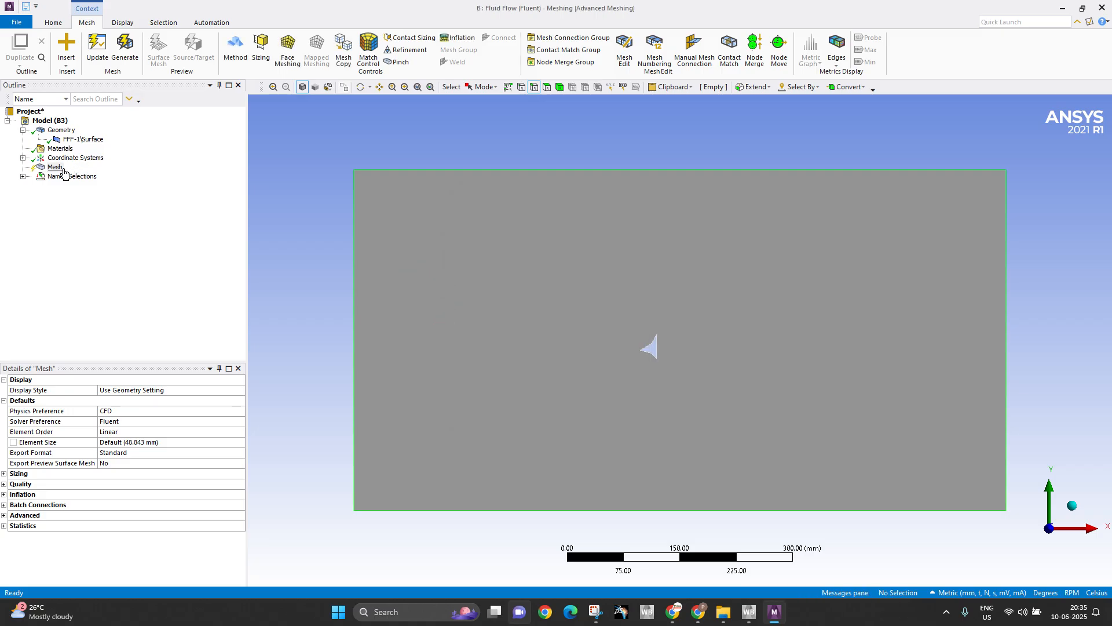
Set the global mesh element size to 10 mm and generate the mesh
left_click(55, 167)
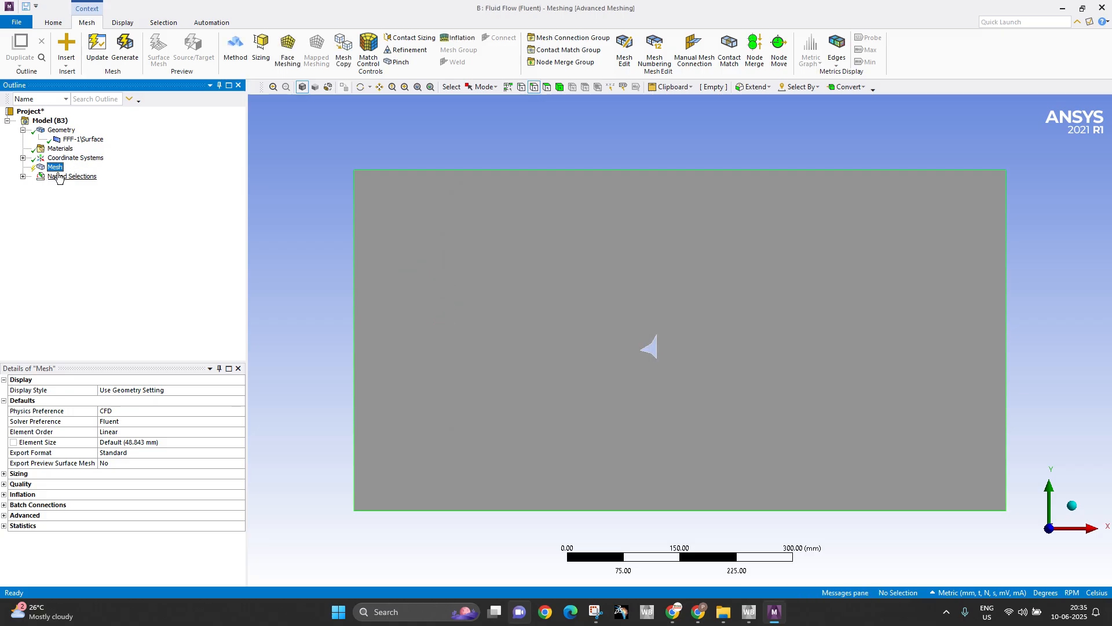
left_click(140, 443)
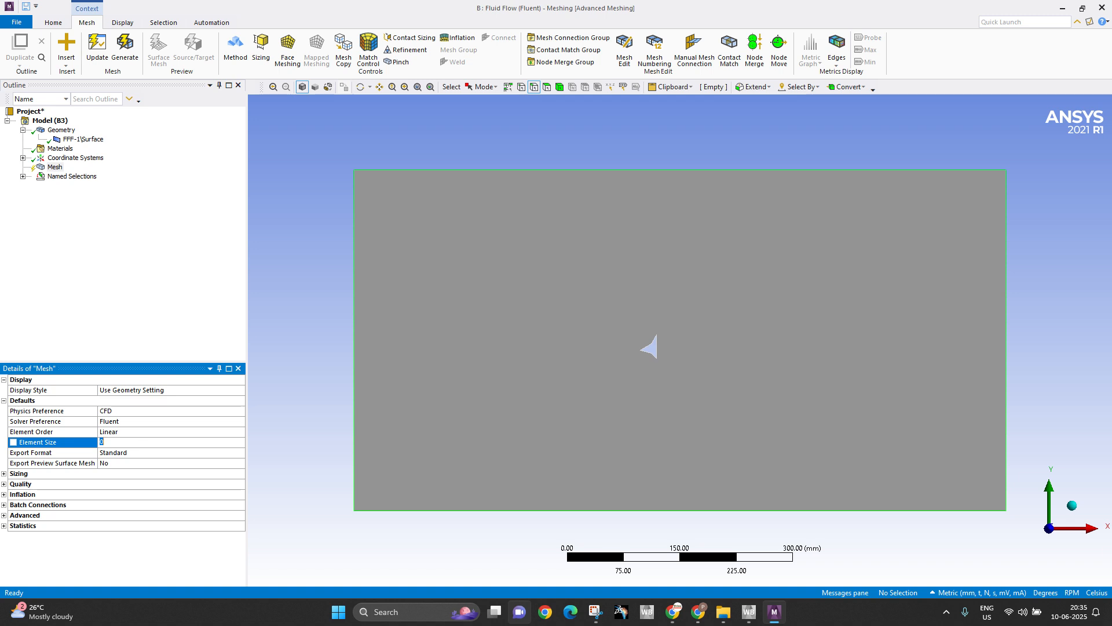
type("10")
left_click(125, 51)
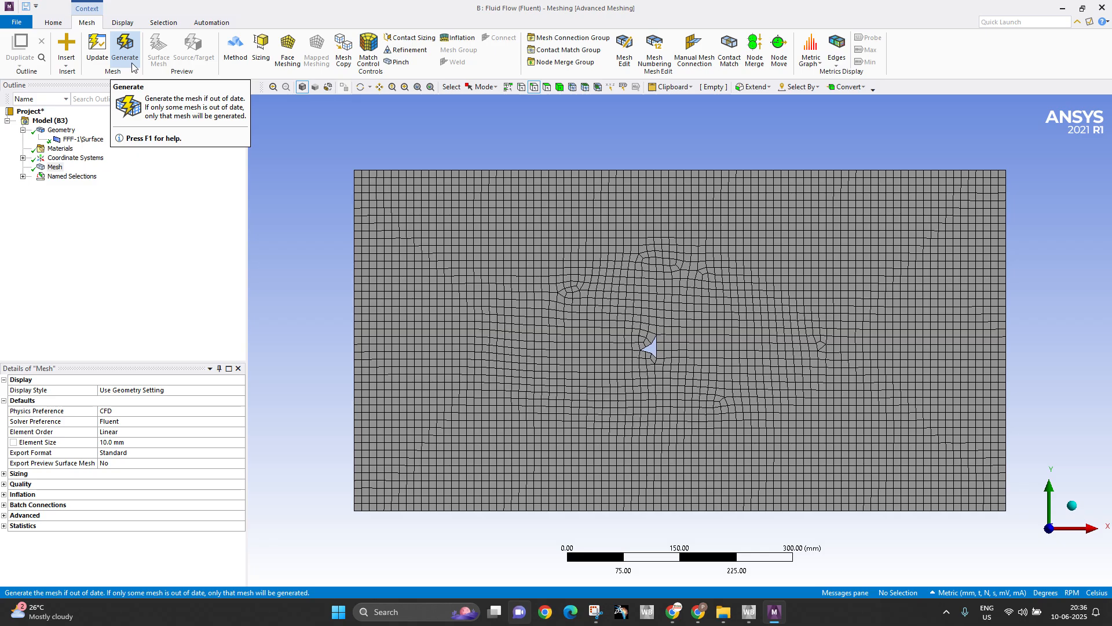
Set the global mesh element size to 5 mm and regenerate the mesh
left_click(114, 443)
key("BackSpace")
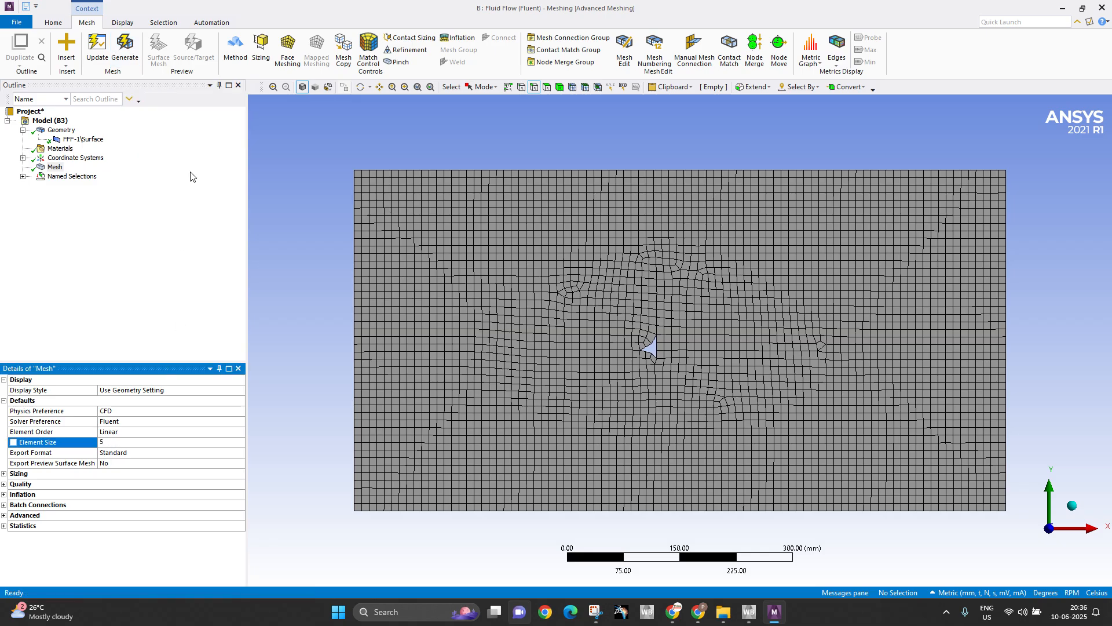
type("5")
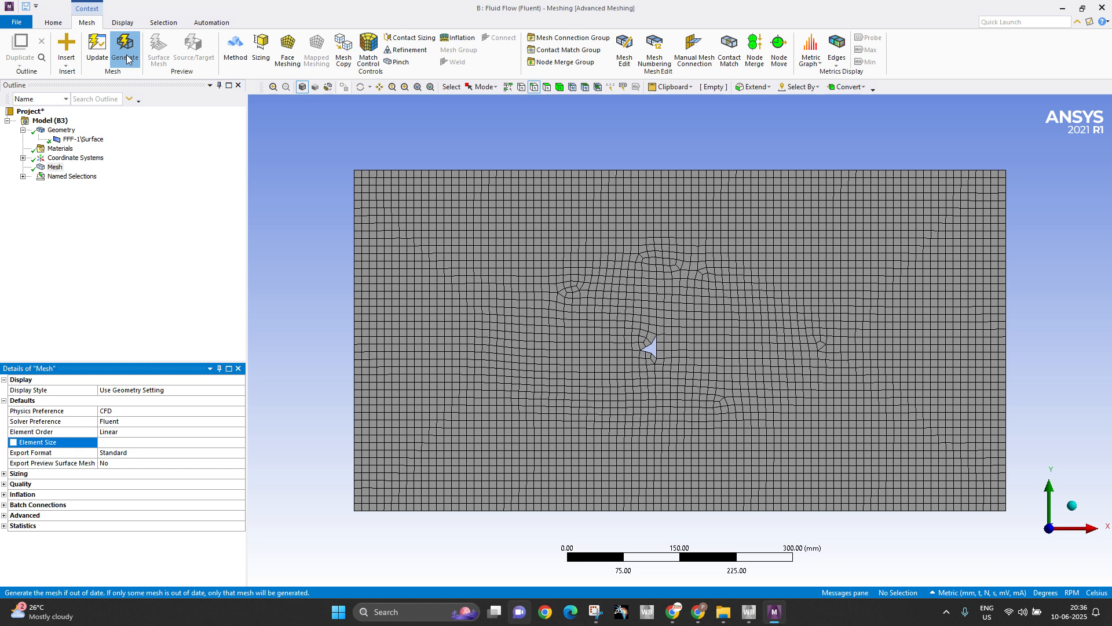
left_click(125, 52)
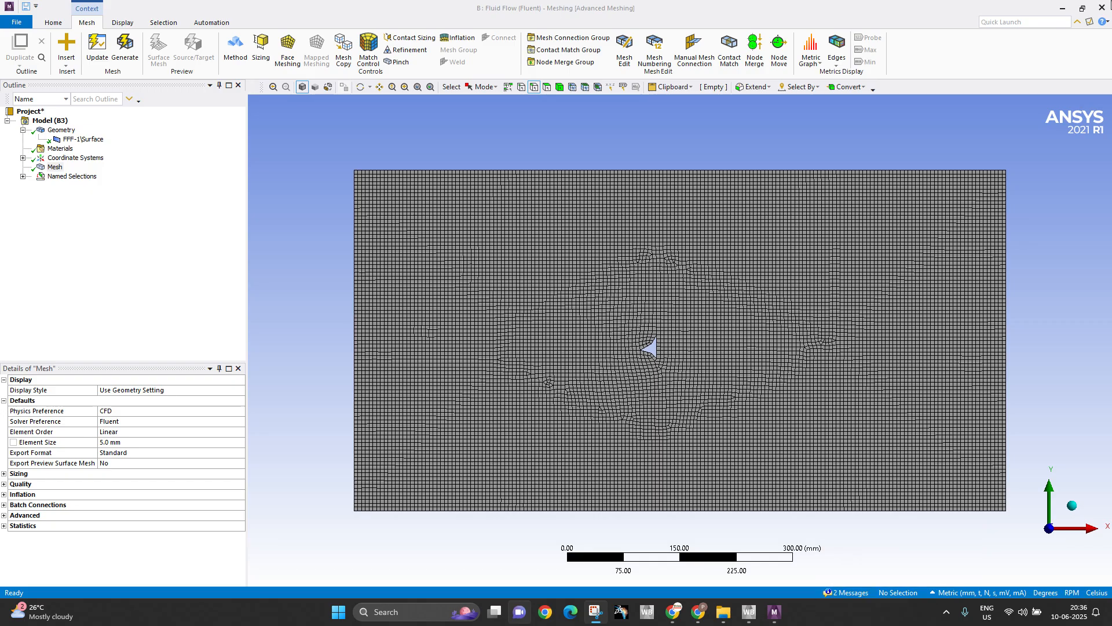
Close the meshing application and launch Fluent from the Setup cell of system B with double precision and 4 solver processes
left_click(1108, 8)
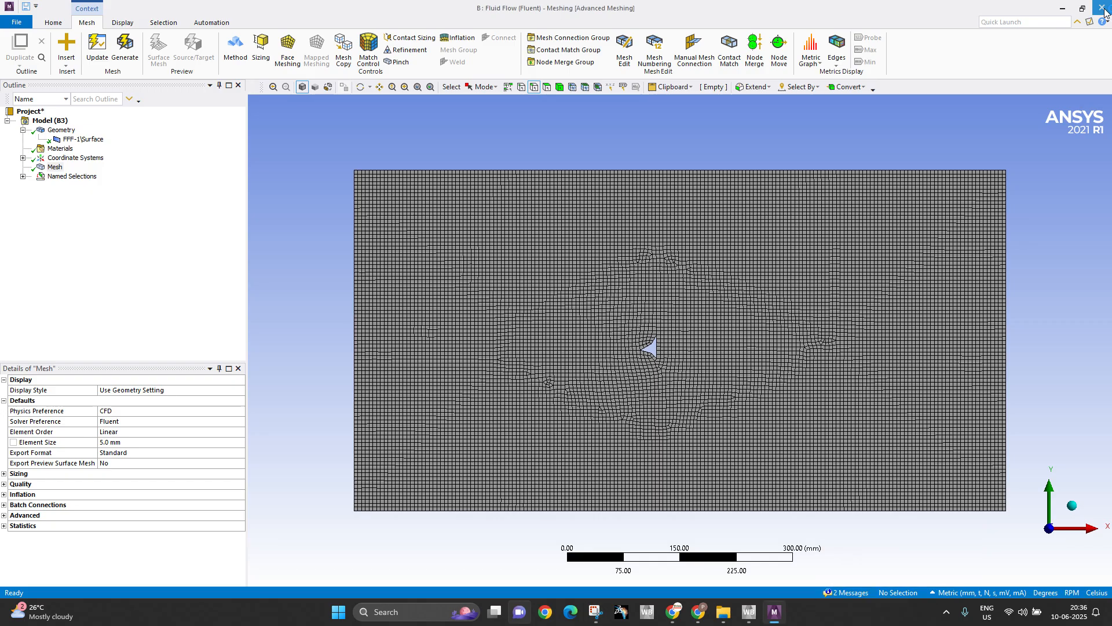
left_click(1103, 8)
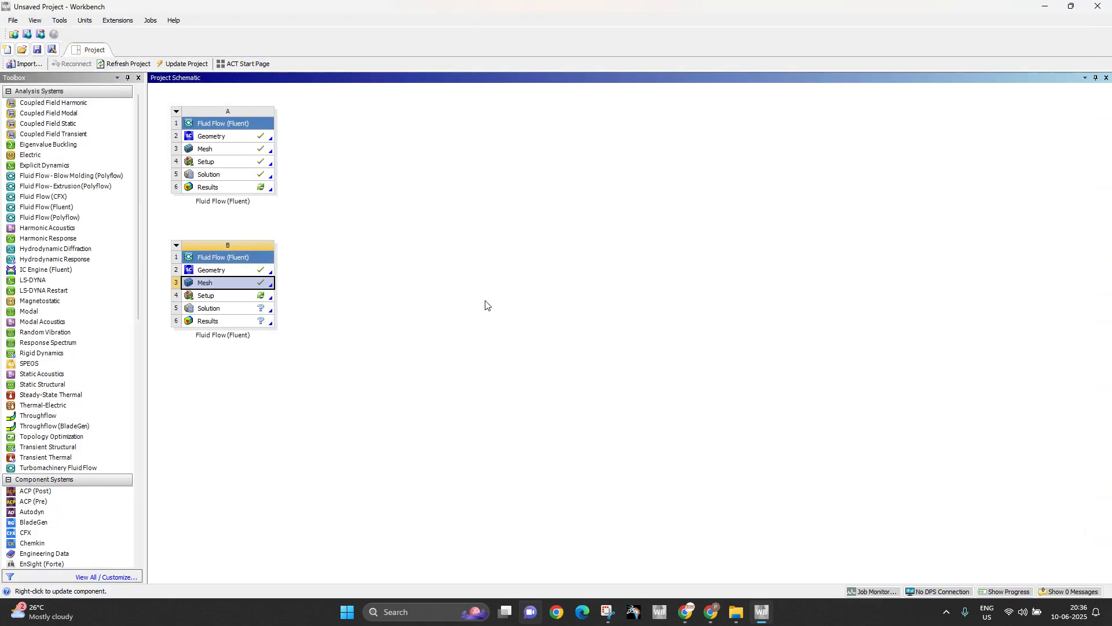
right_click(253, 295)
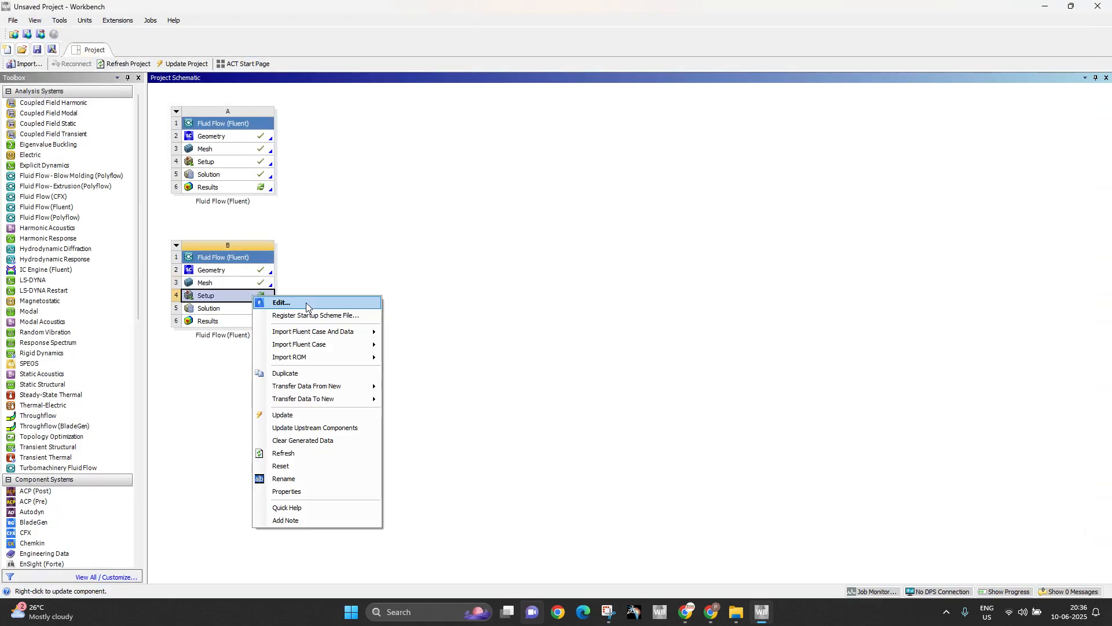
left_click(304, 302)
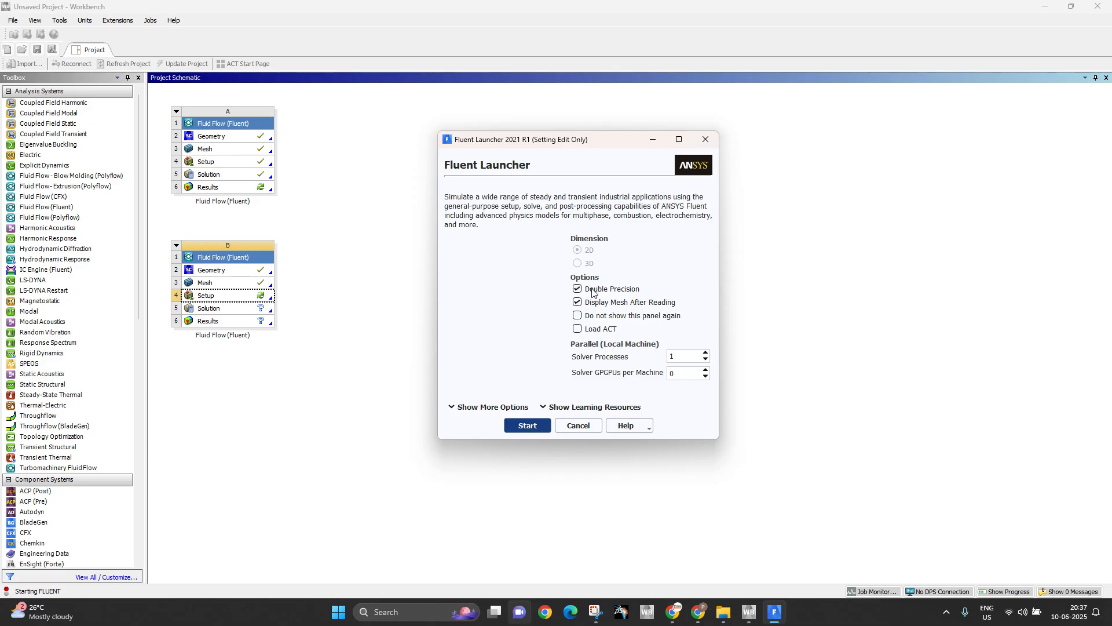
scroll(674, 355, "up", 2)
left_click(537, 431)
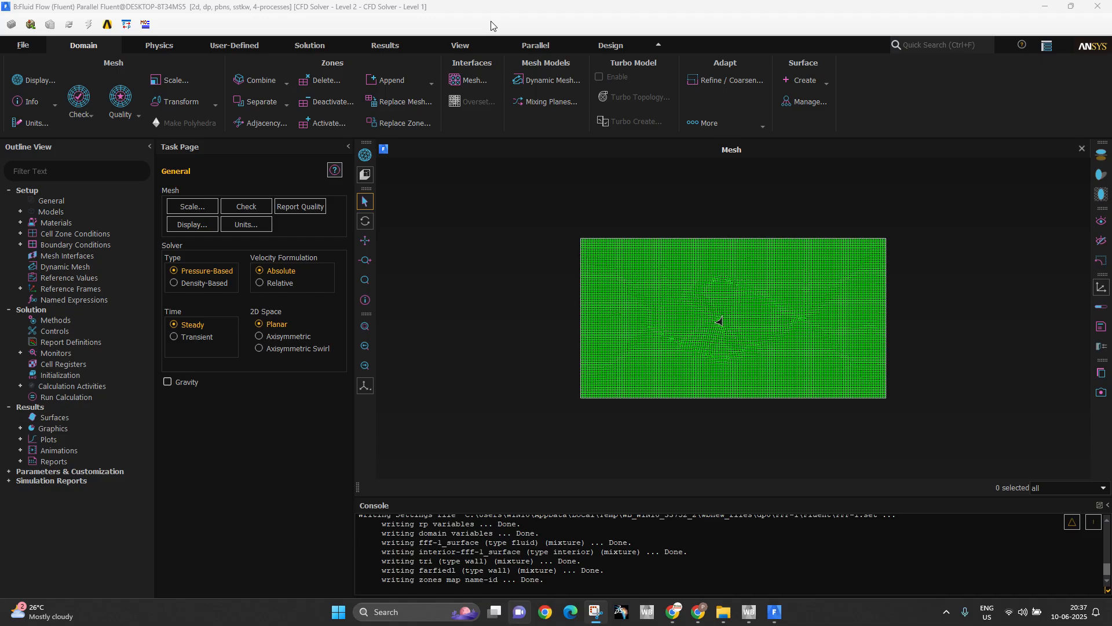
left_click(210, 228)
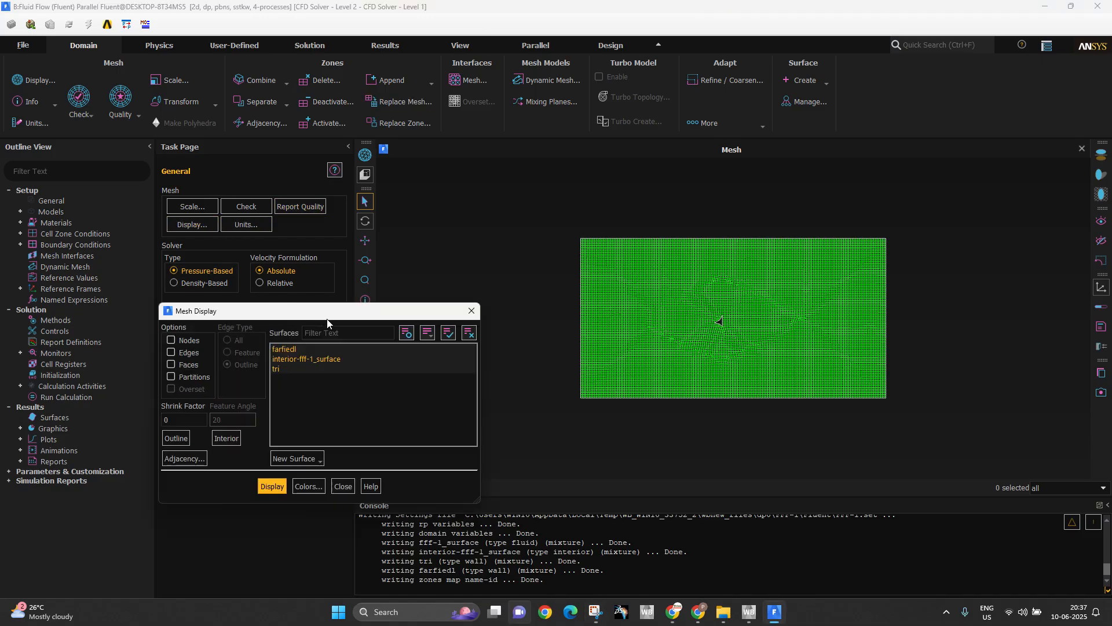
scroll(720, 315, "up", 3)
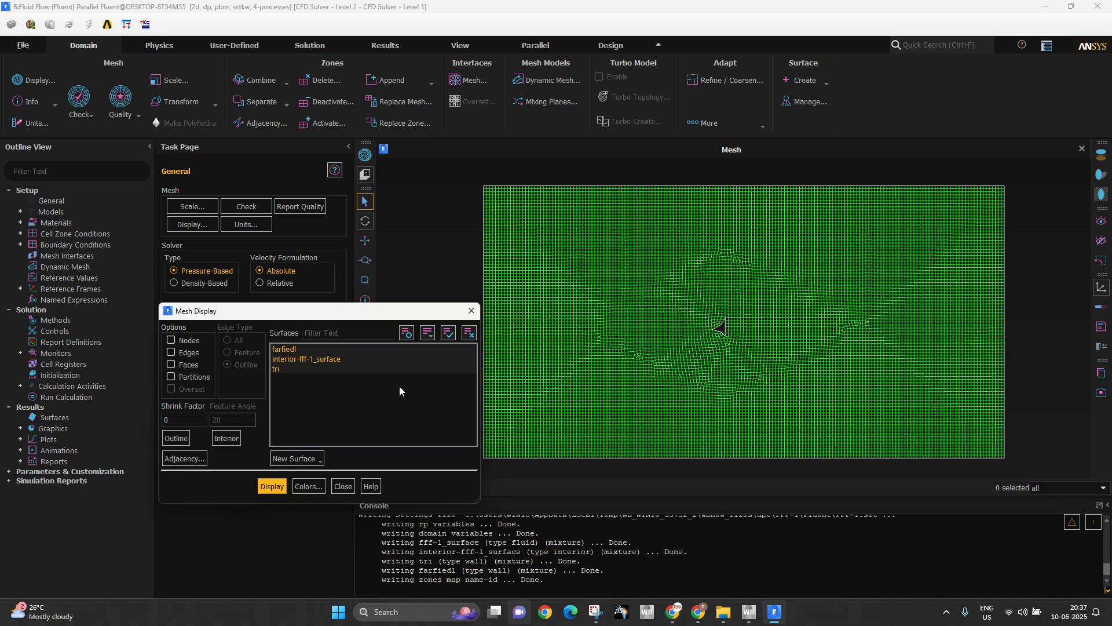
left_click(471, 310)
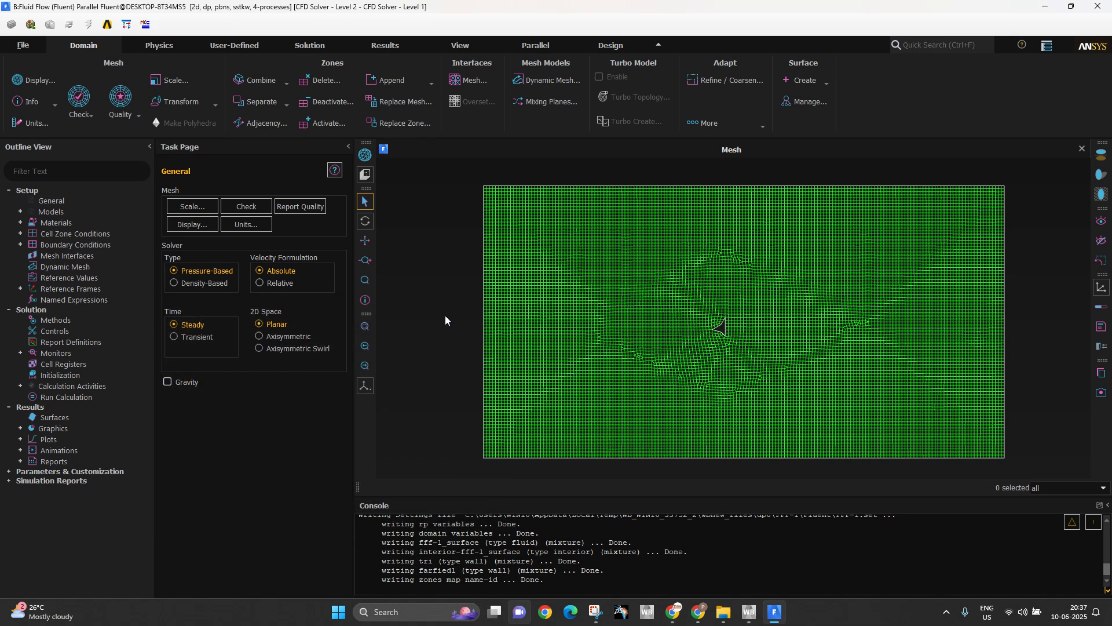
Switch the solver type to density-based and enable the energy equation
left_click(222, 283)
double_click(69, 213)
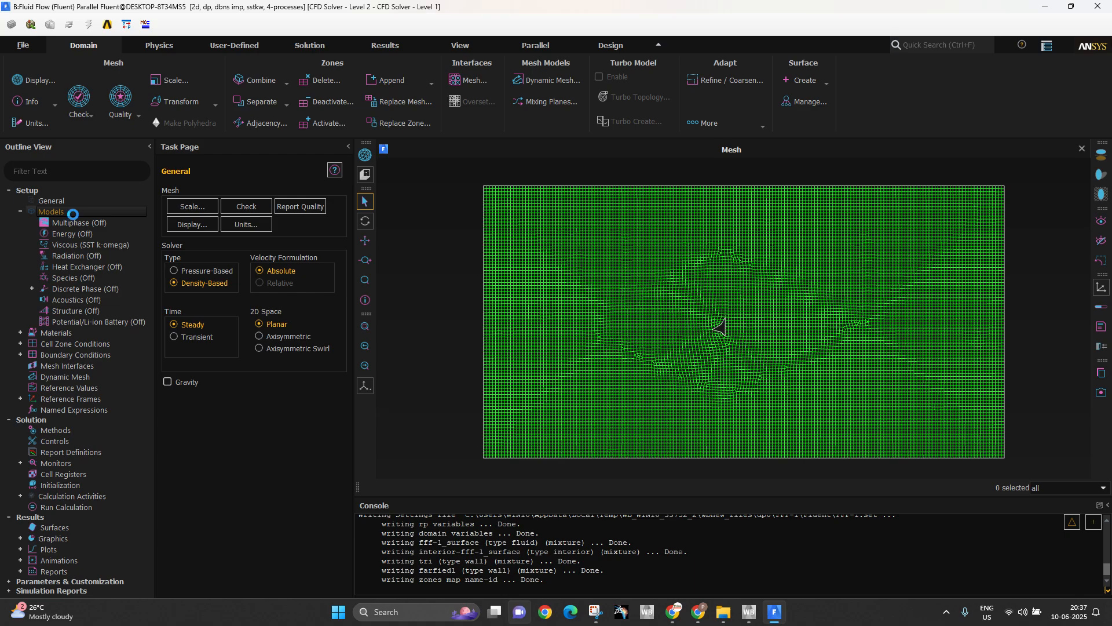
double_click(193, 216)
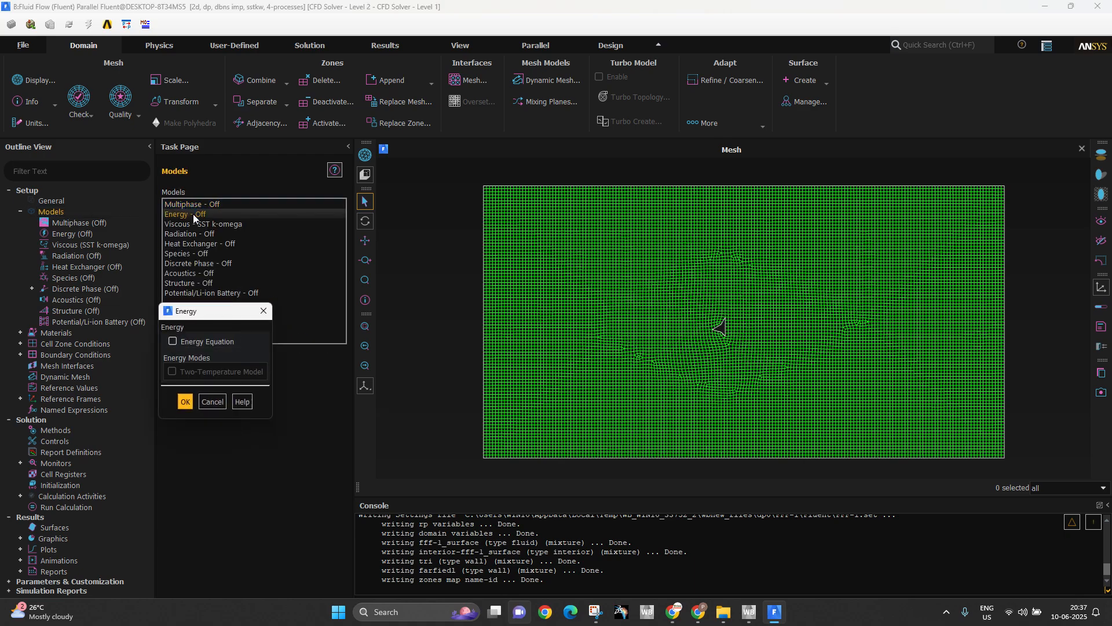
left_click(172, 341)
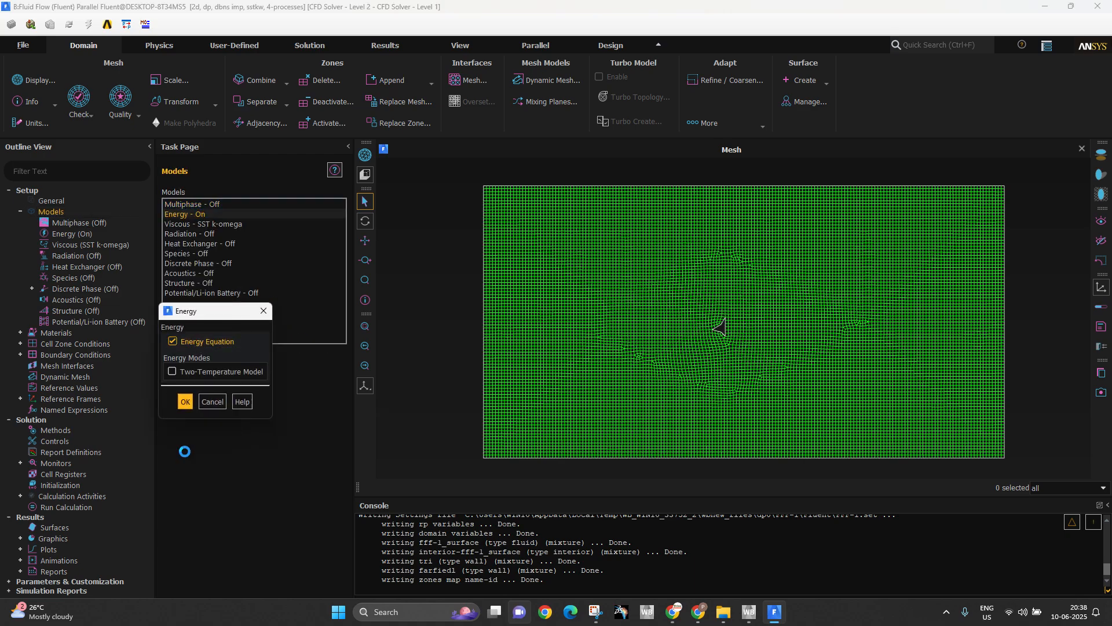
left_click(185, 401)
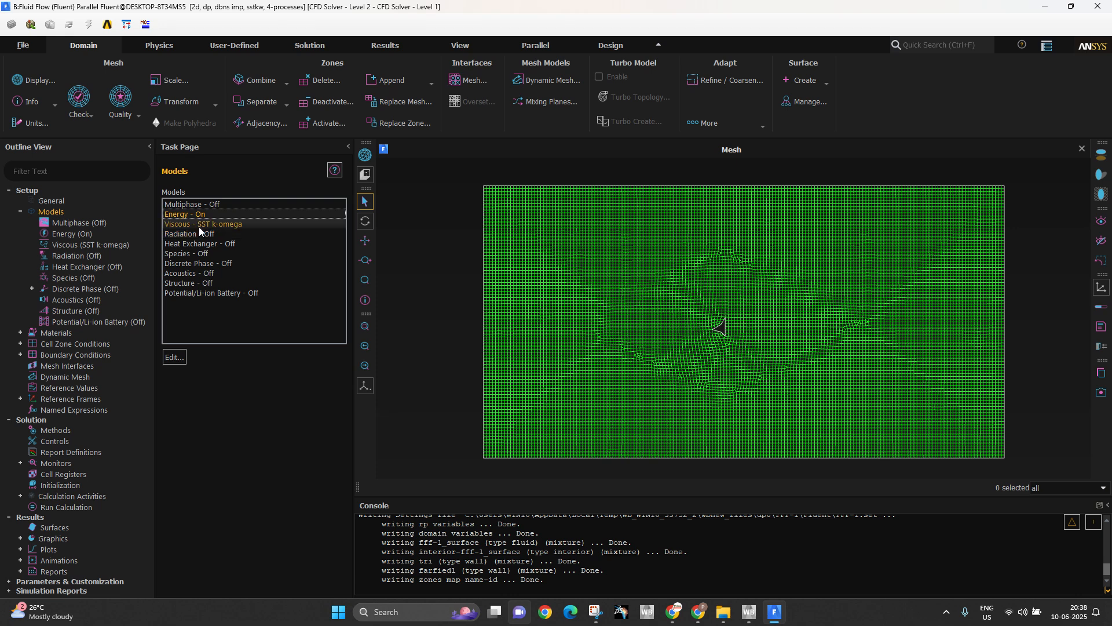
Set the viscous model to standard k-epsilon (2 eqn) with standard wall functions
left_click(198, 225)
double_click(198, 224)
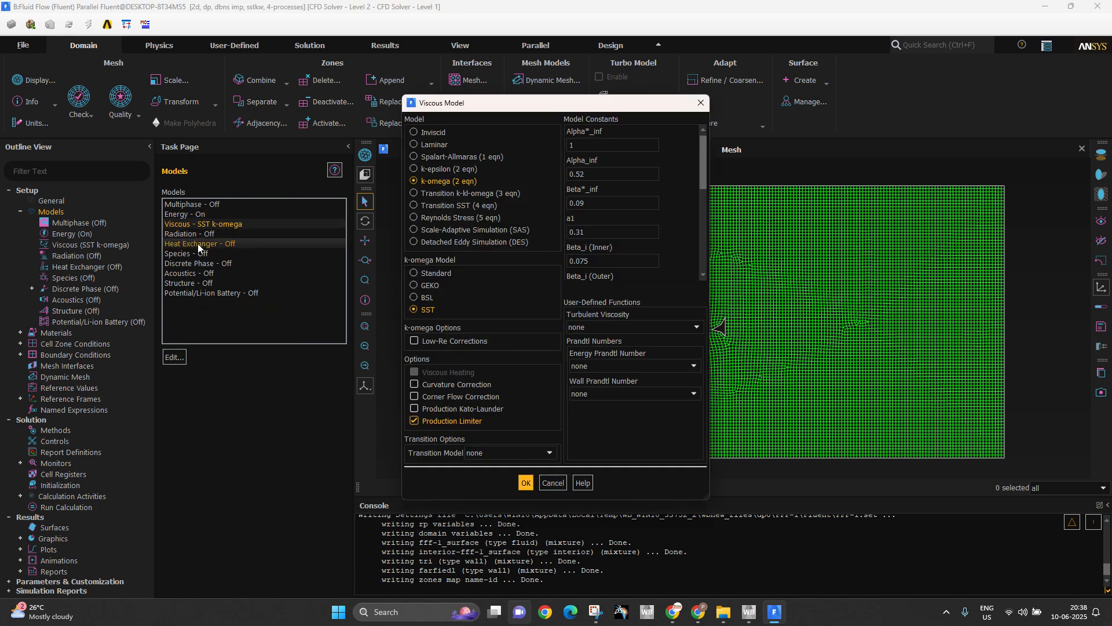
left_click(430, 169)
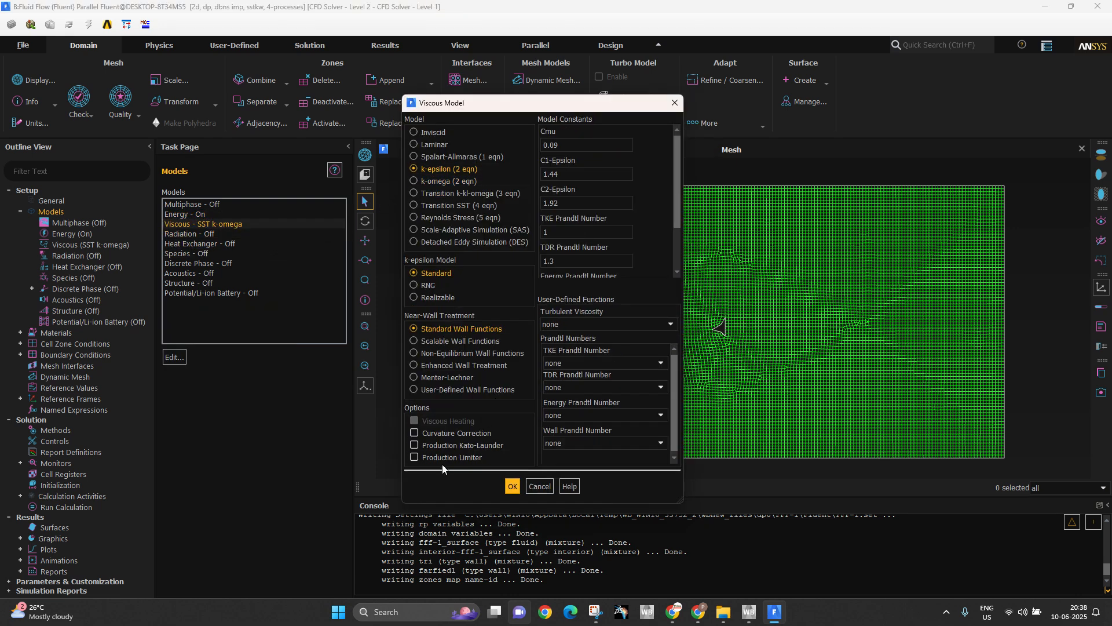
left_click(513, 486)
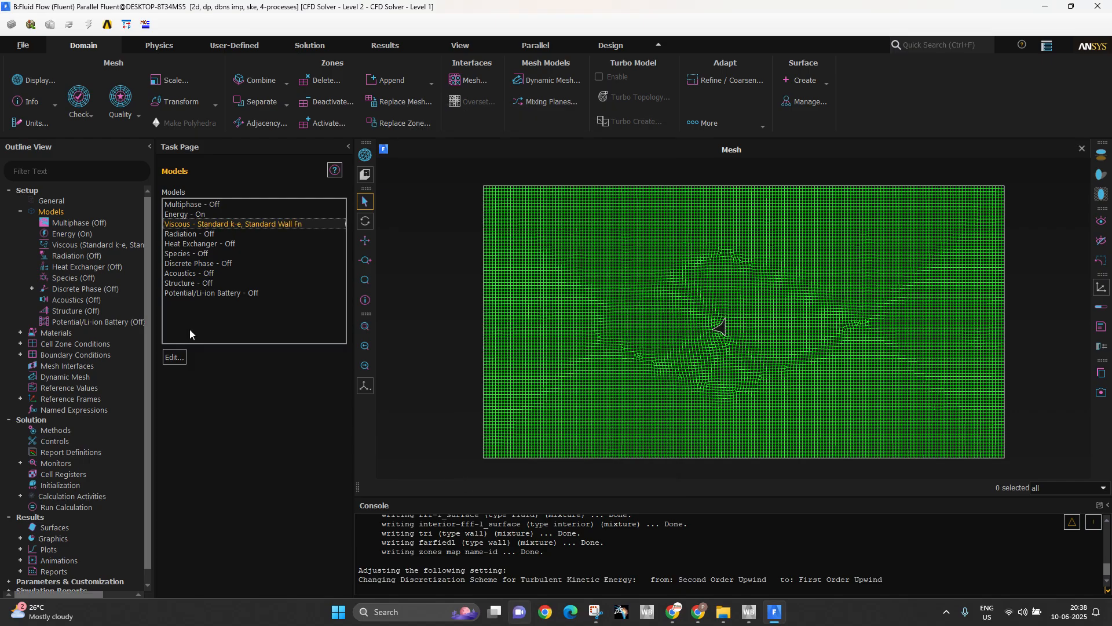
Change the density of the fluid material air to ideal-gas and apply the material change
double_click(101, 335)
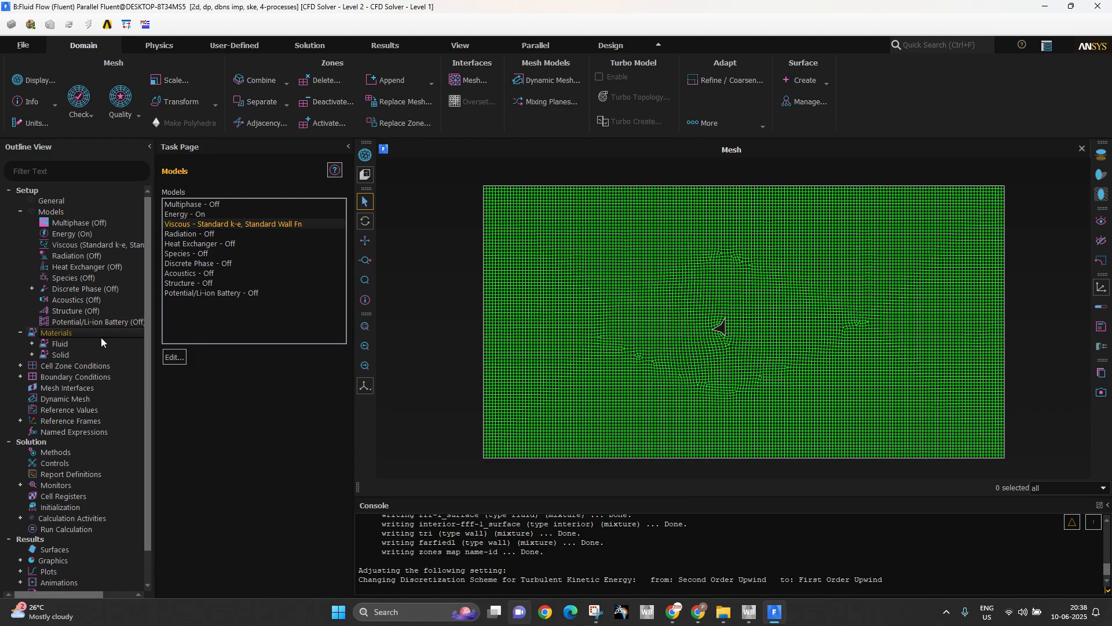
double_click(194, 217)
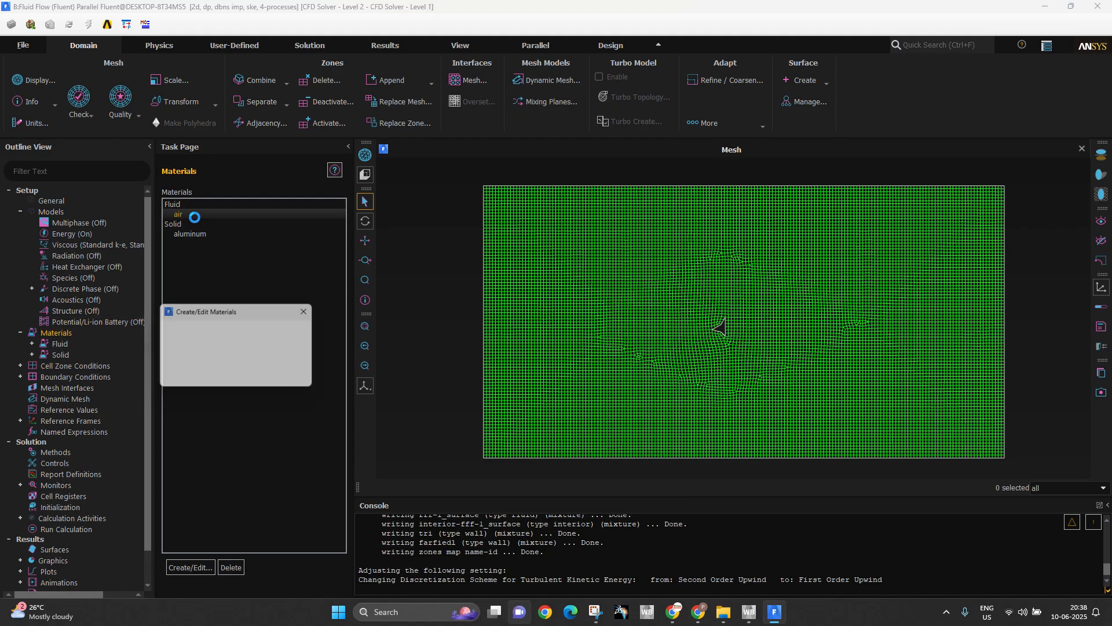
left_click(498, 284)
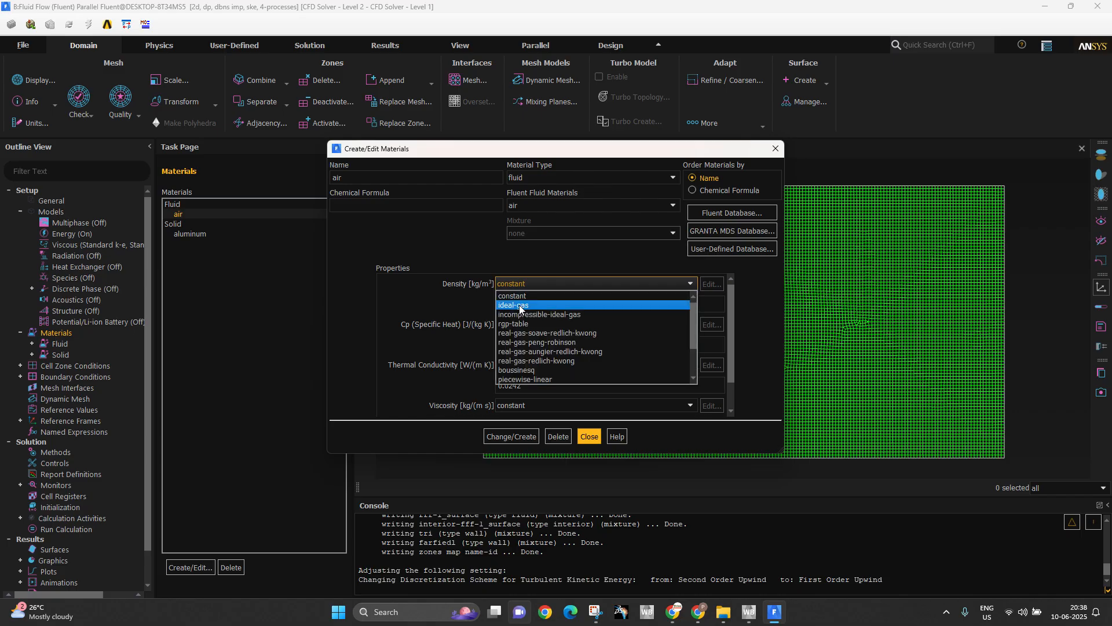
left_click(519, 306)
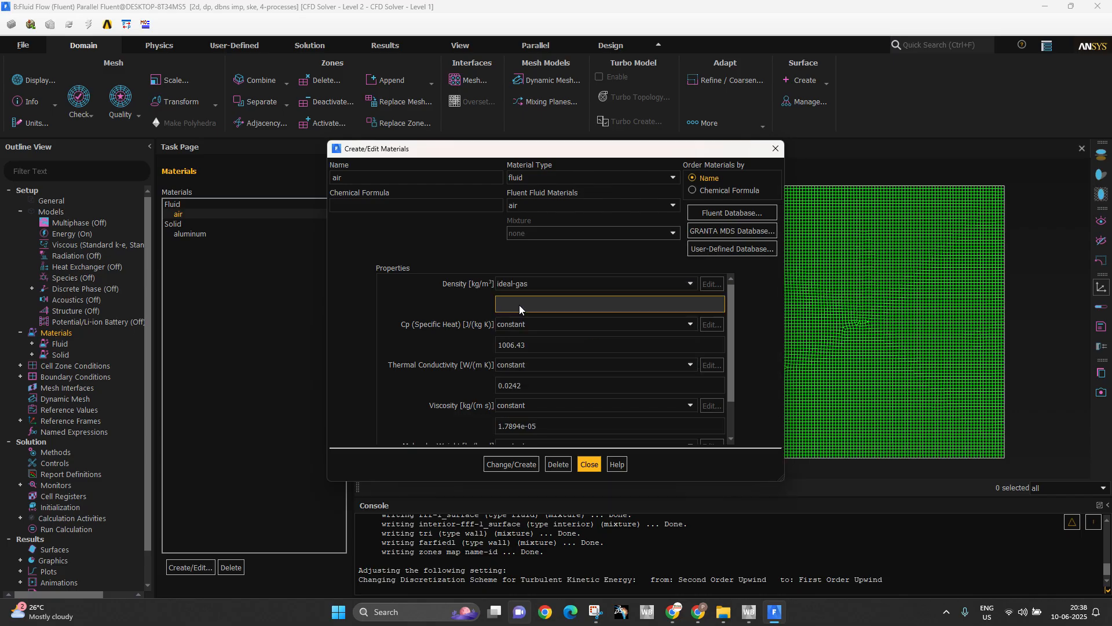
left_click(523, 470)
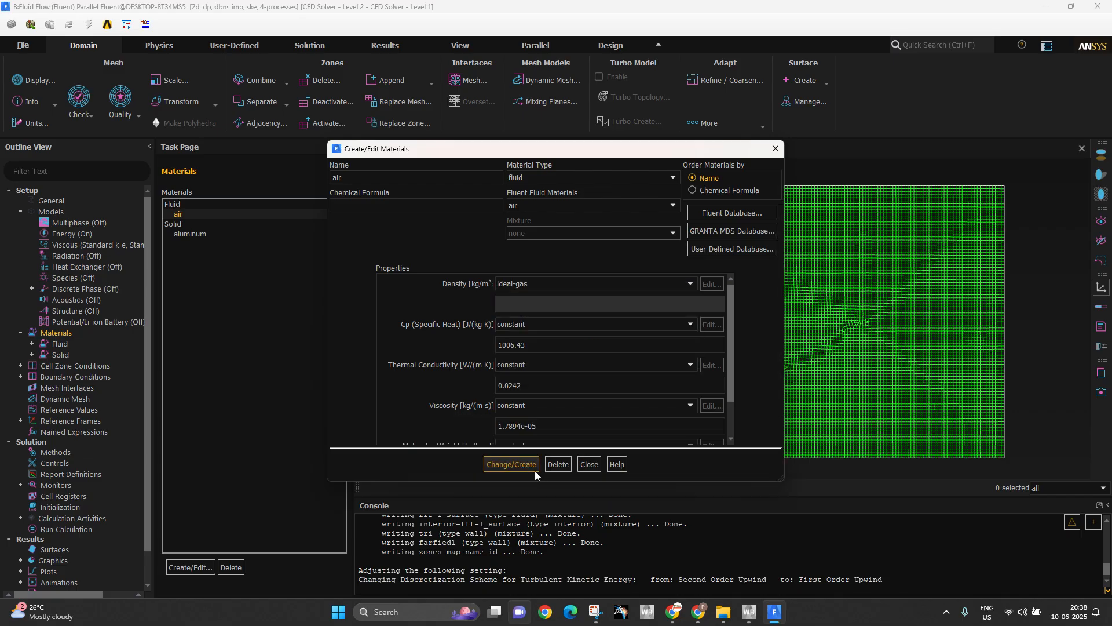
left_click(588, 464)
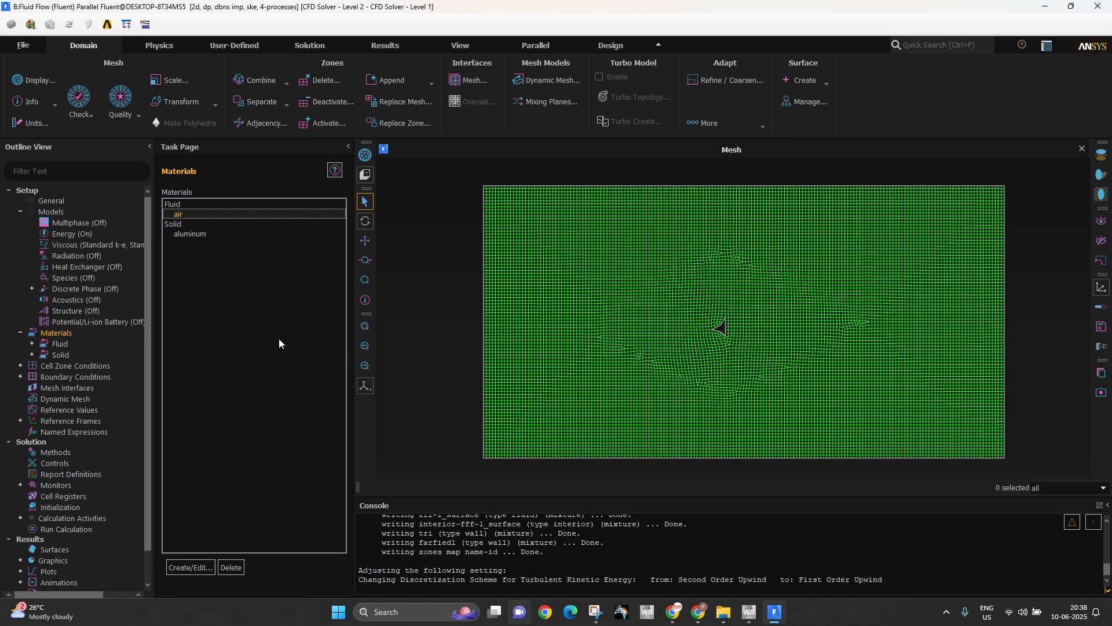
Change the boundary type of the farfiedl zone to pressure far-field
double_click(99, 380)
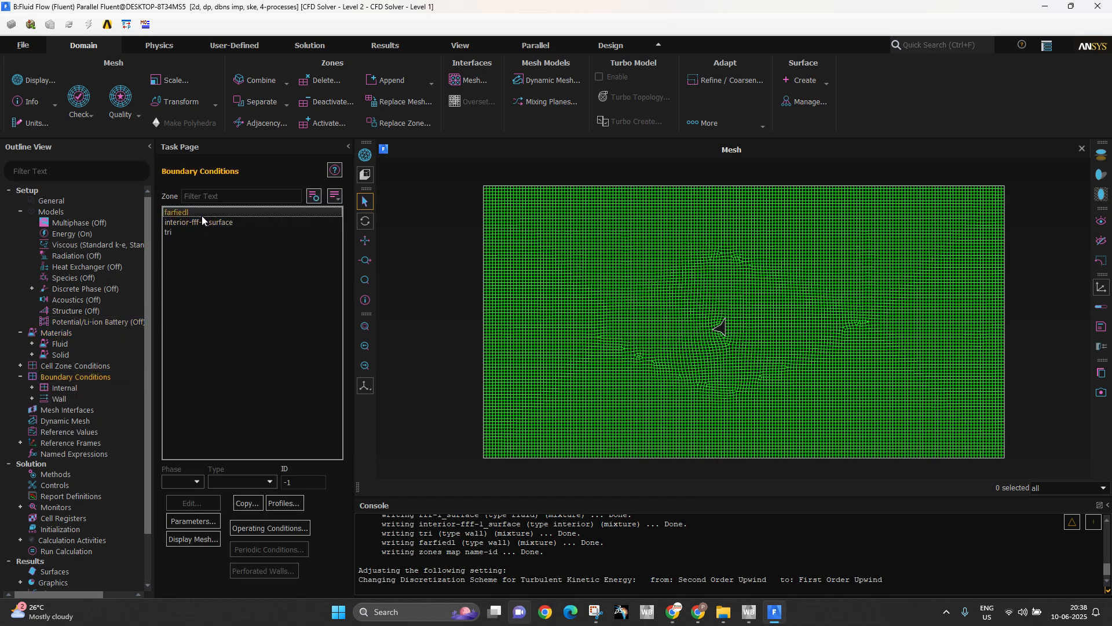
left_click(202, 214)
left_click(242, 482)
left_click(236, 539)
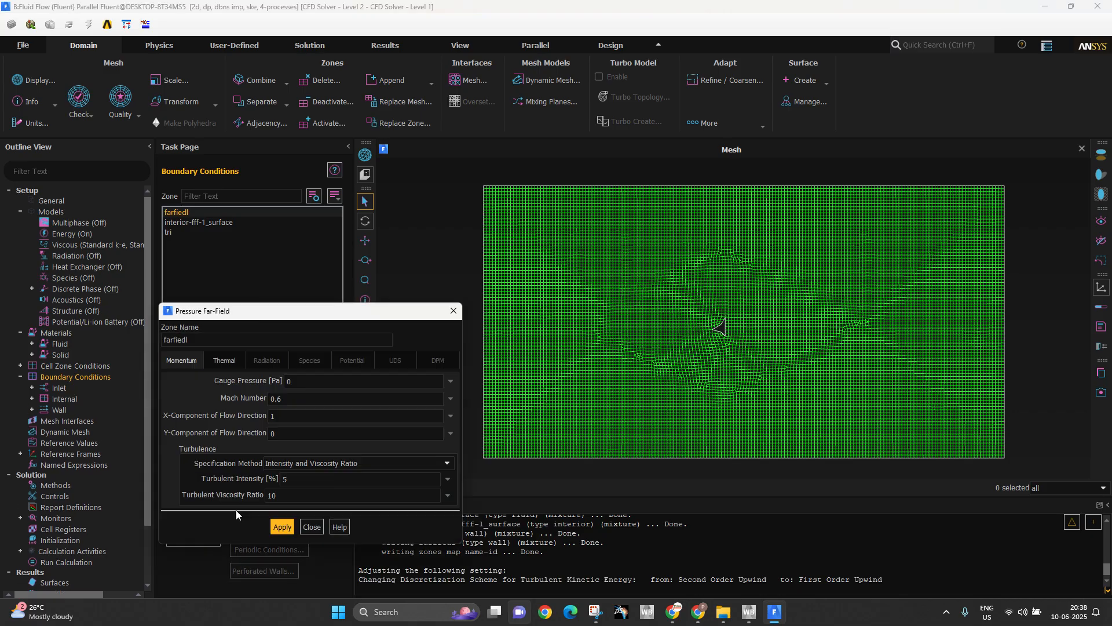
Set the far-field gauge pressure to 100000 Pa and the Mach number to 3
left_click_drag(294, 315, 437, 288)
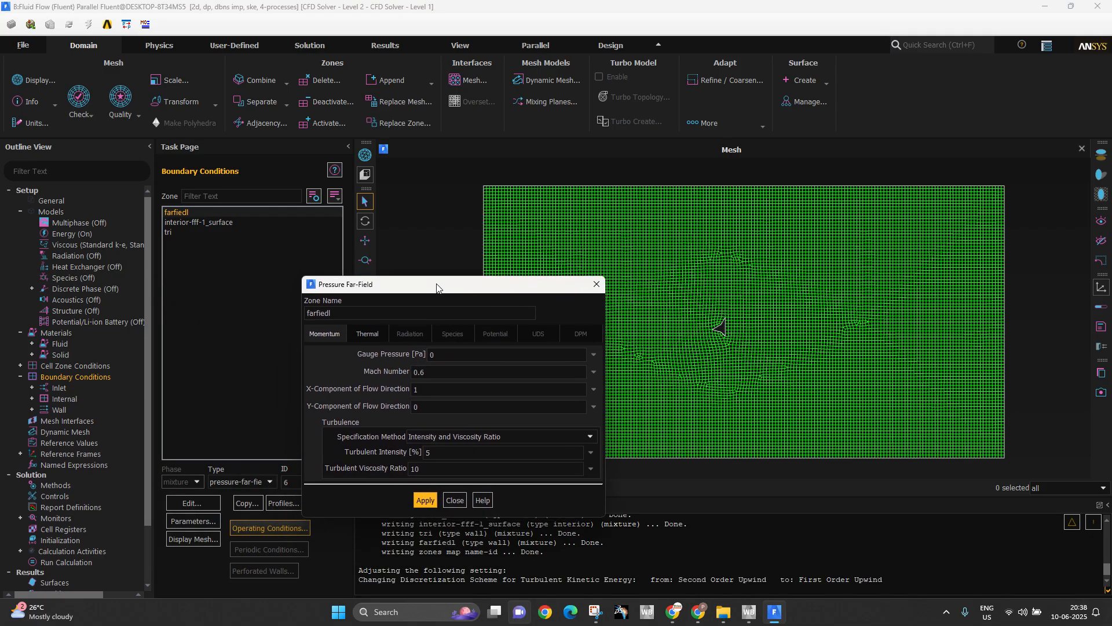
left_click(429, 355)
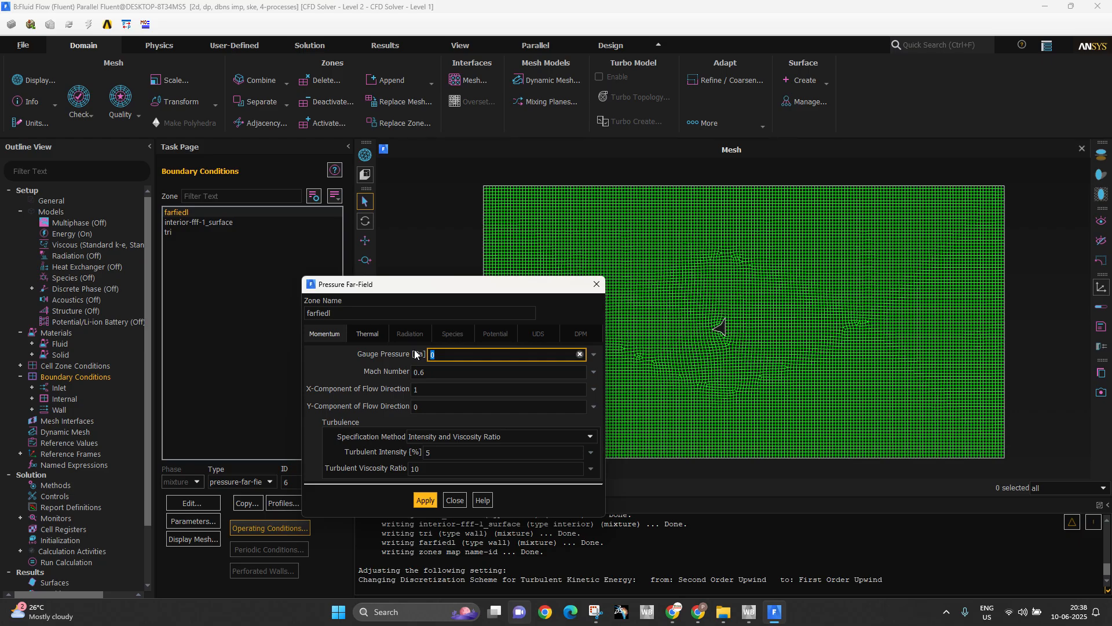
type("100")
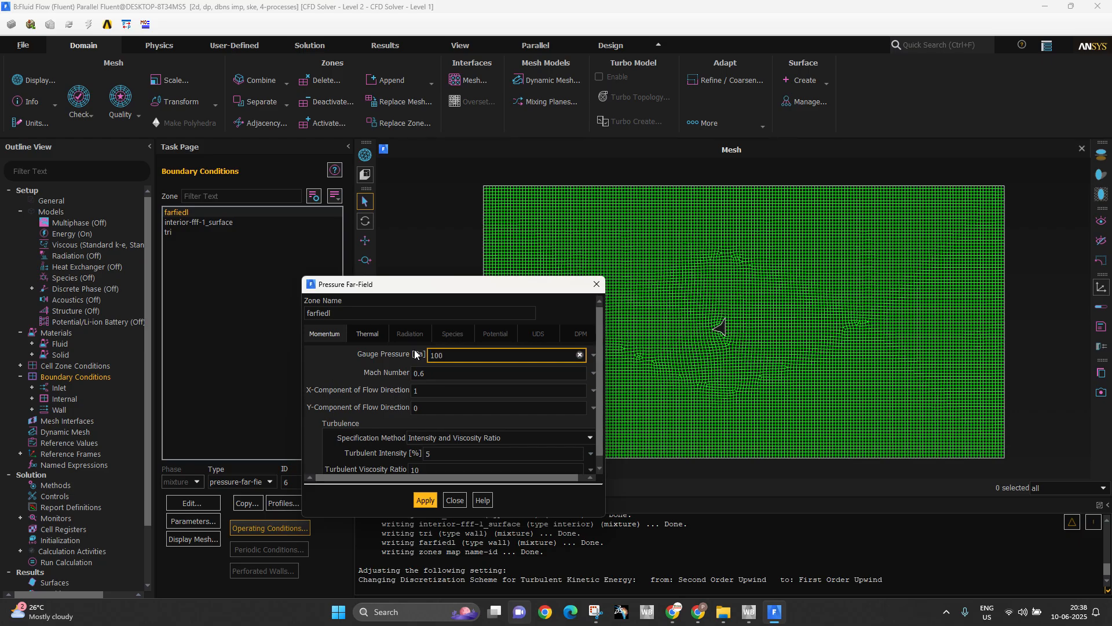
type("000")
key("Tab")
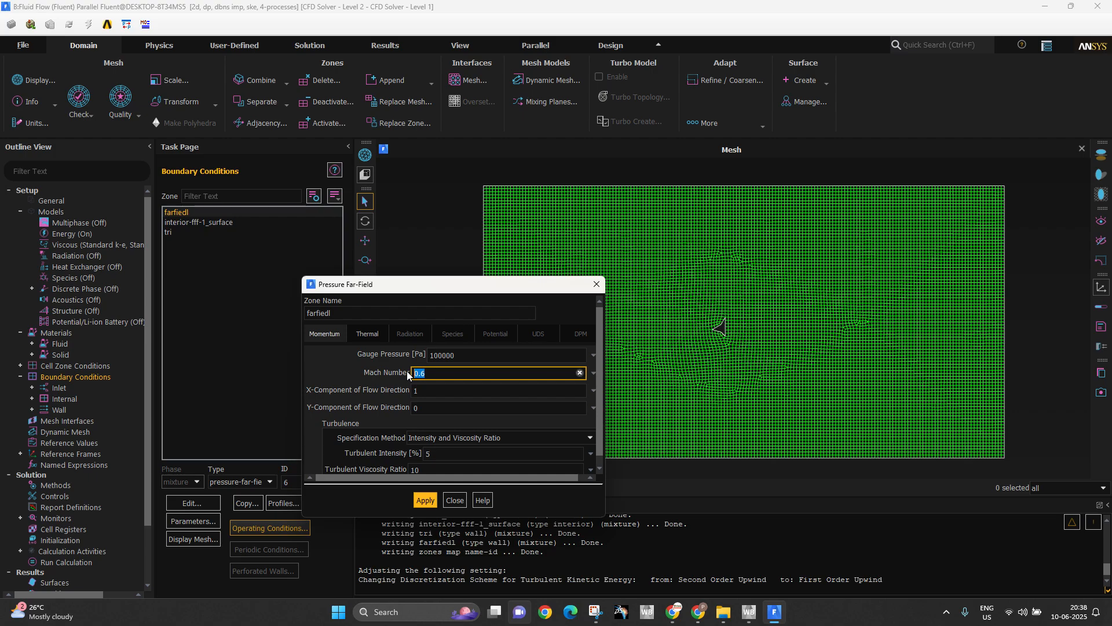
type("3")
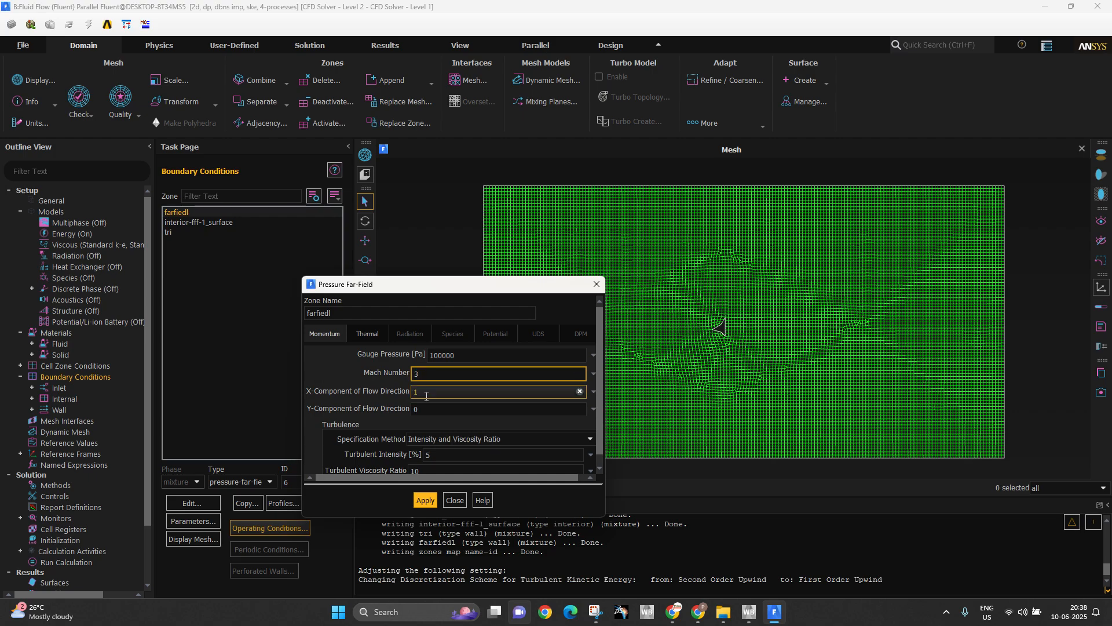
Set the far-field flow direction to X-component 0.992 and Y-component 0.087, and apply the boundary condition
scroll(718, 336, "up", 10)
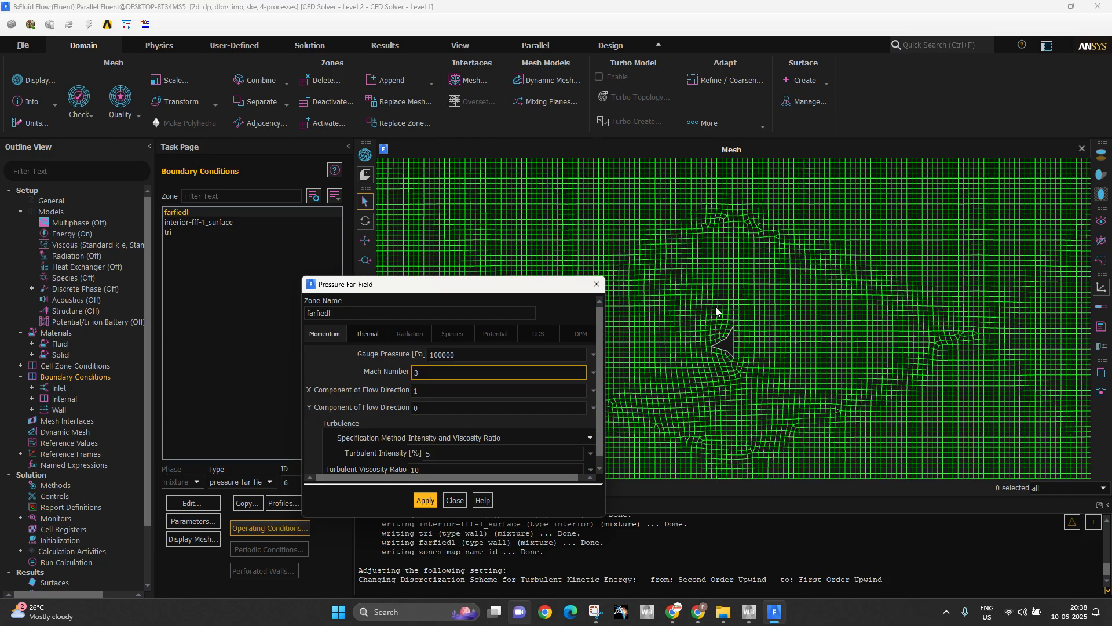
scroll(737, 400, "down", 2)
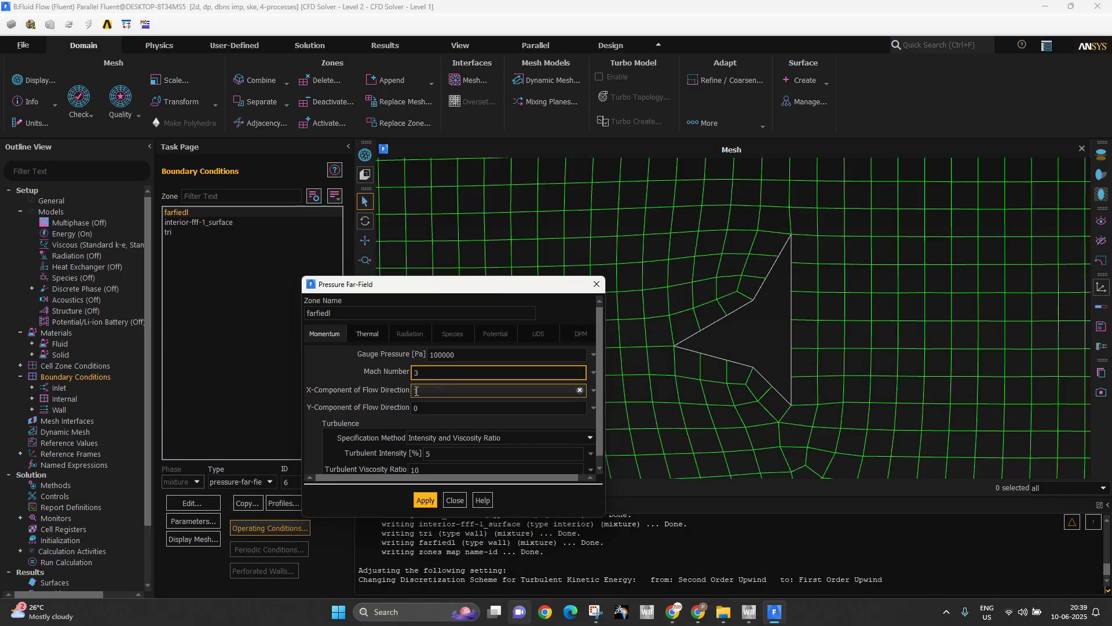
key("Tab")
key("Tab")
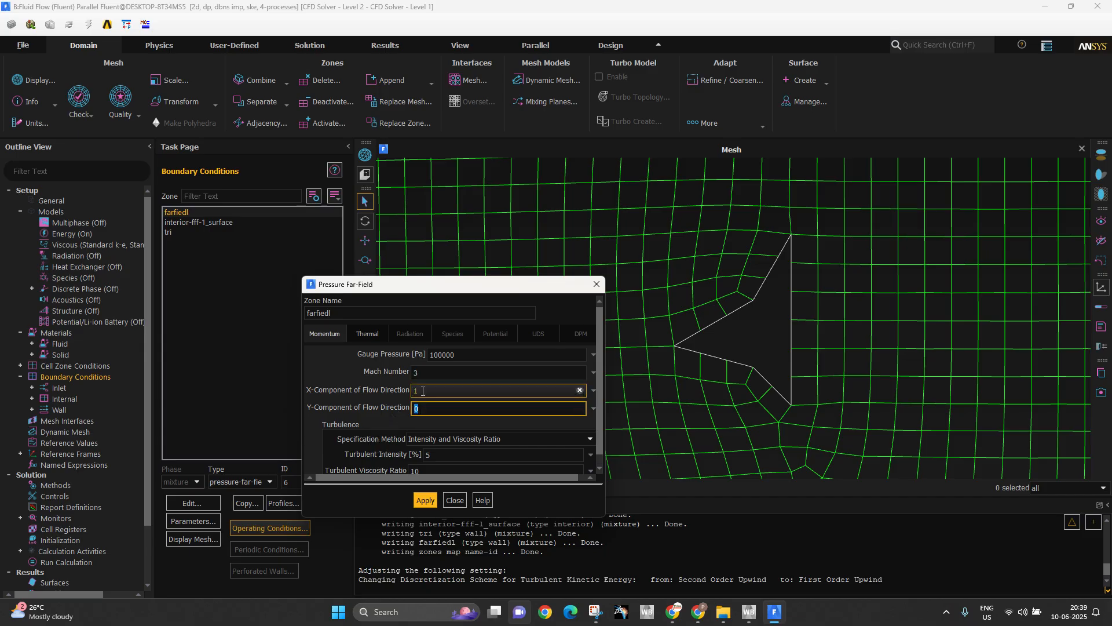
left_click(423, 390)
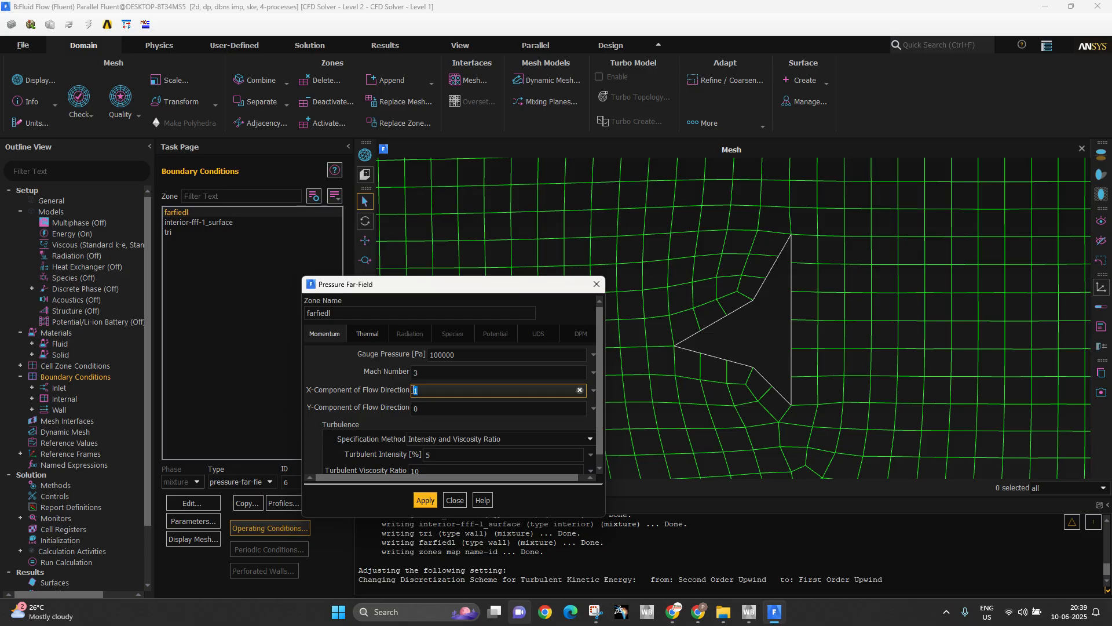
type("0.992")
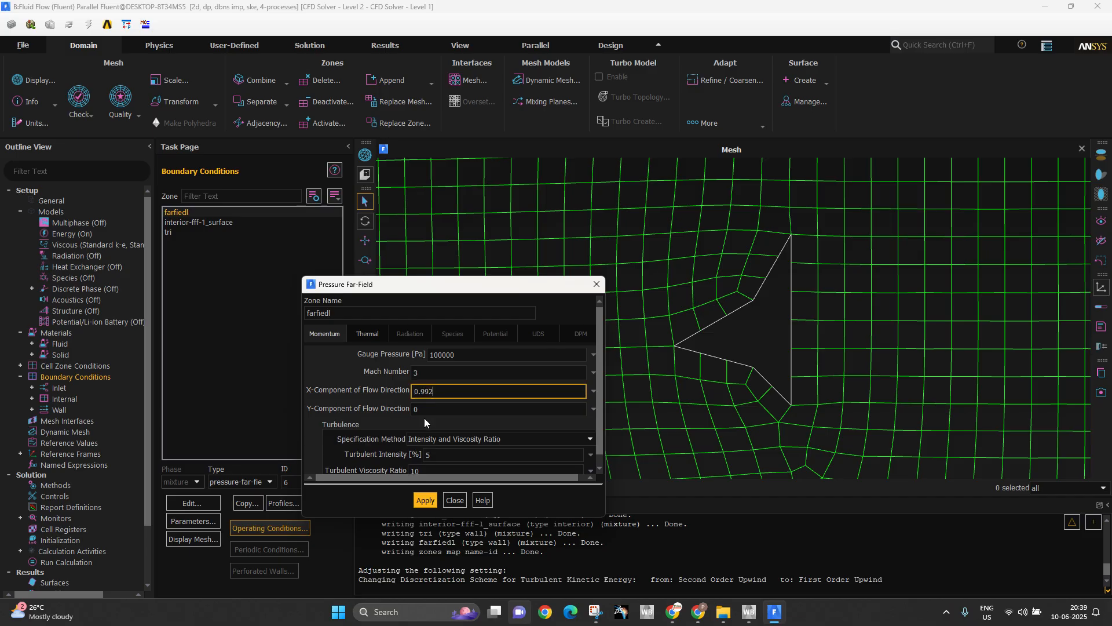
left_click(426, 409)
type(".087")
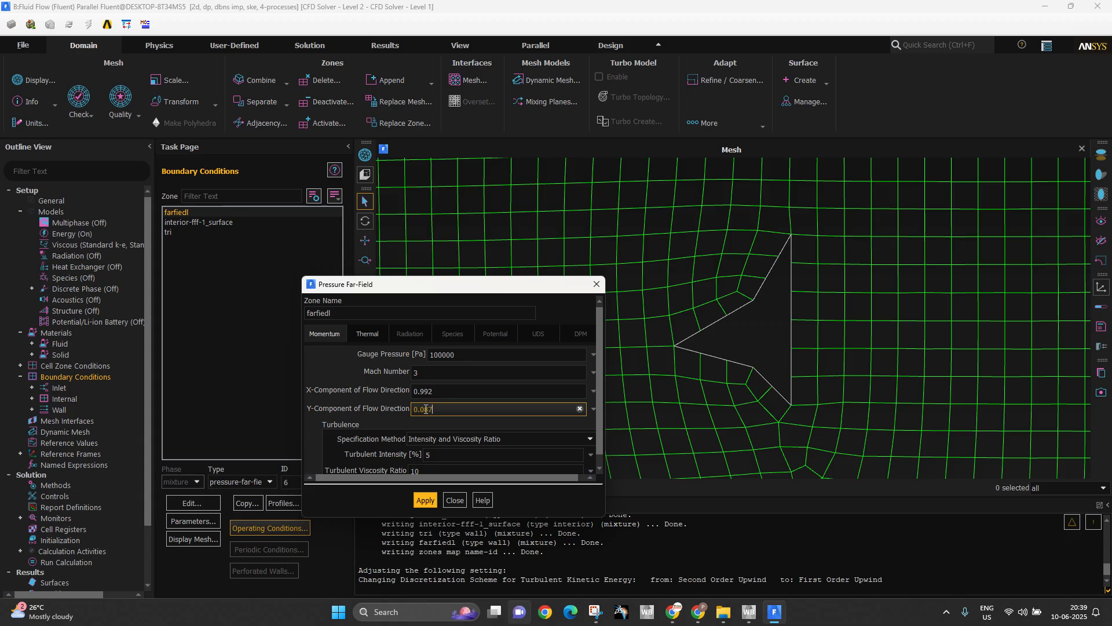
left_click(421, 500)
left_click(448, 500)
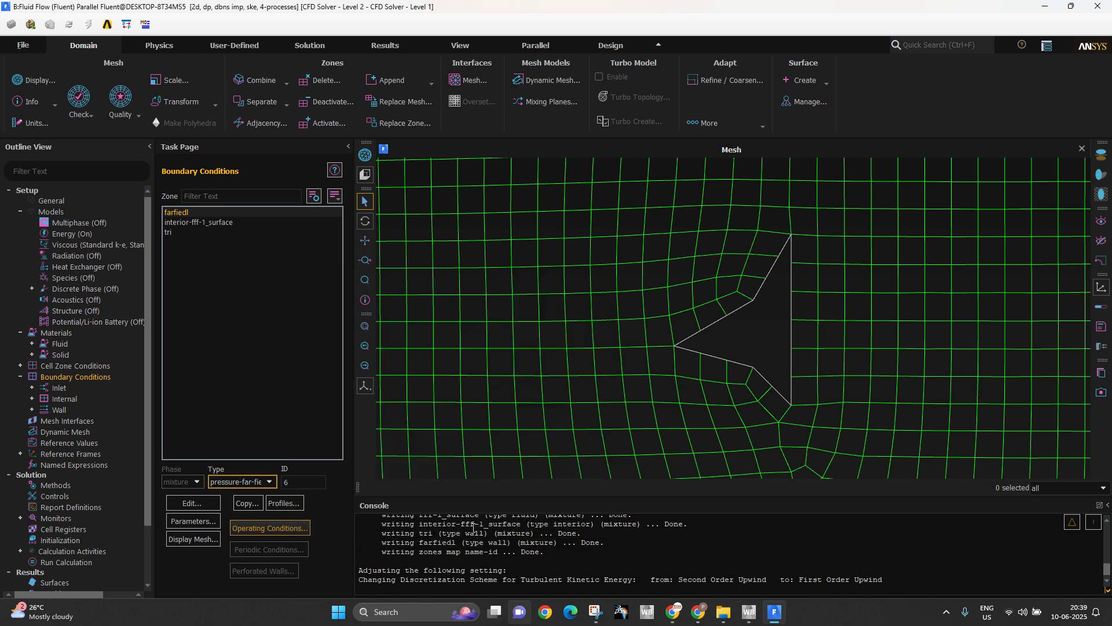
Set the spatial discretization of turbulent kinetic energy and turbulent dissipation rate to Second Order Upwind
left_click(59, 486)
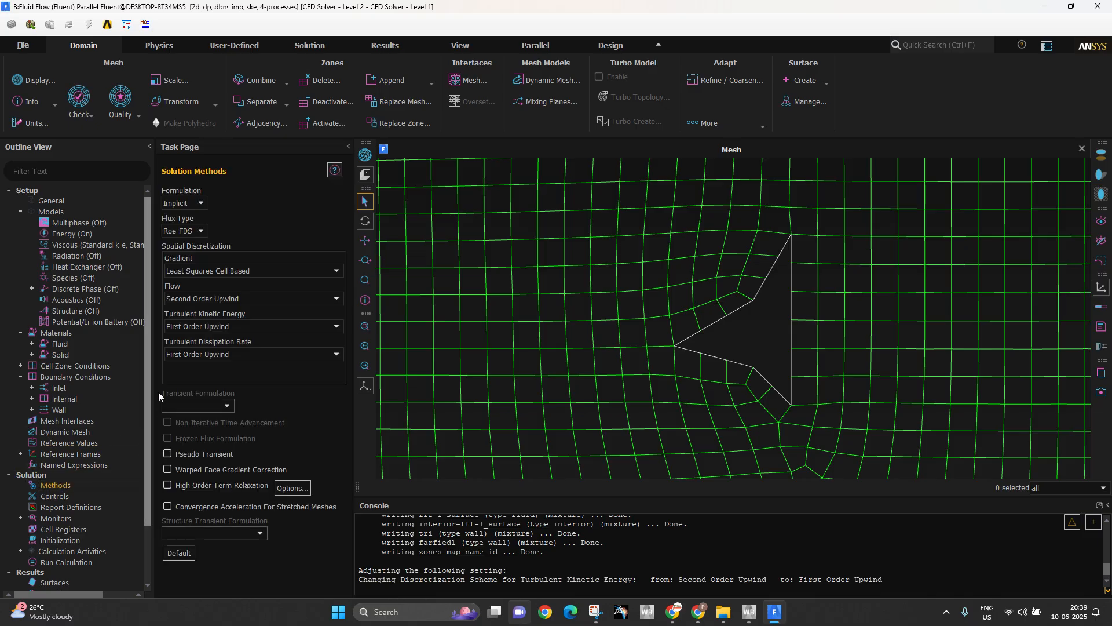
left_click(199, 328)
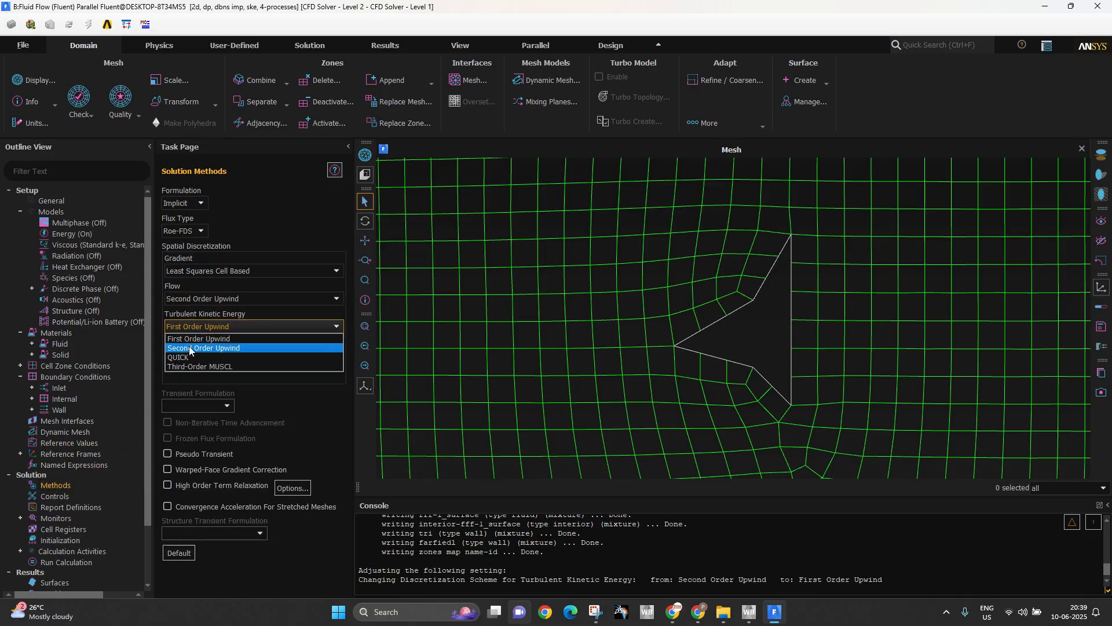
left_click(186, 348)
left_click(184, 354)
left_click(176, 376)
Initialize the solution with the hybrid initialization method
scroll(58, 498, "down", 2)
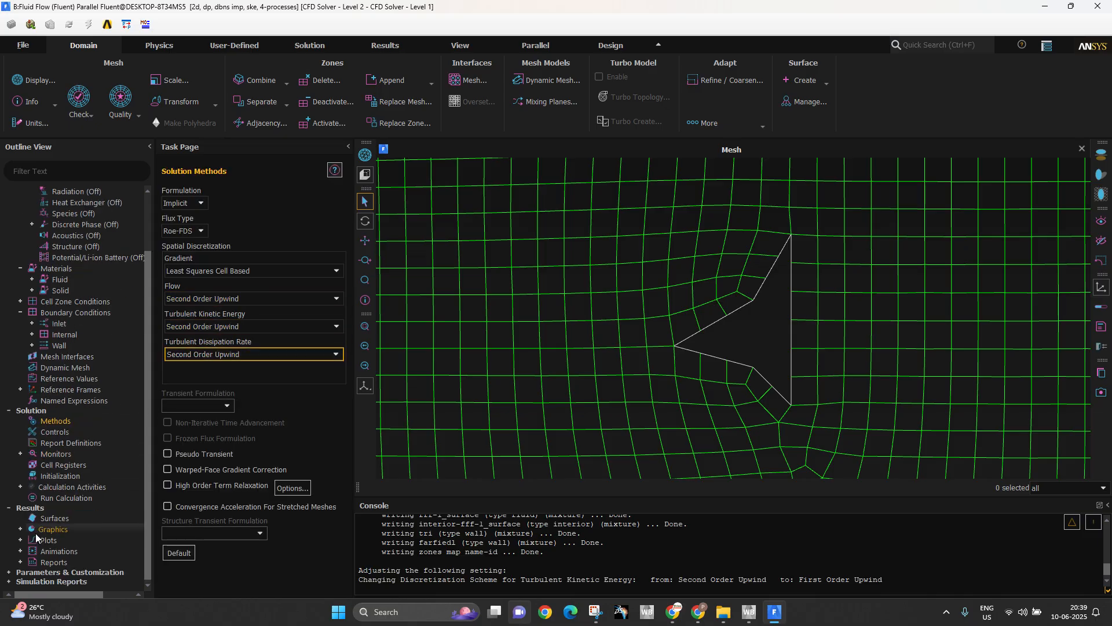
left_click(57, 475)
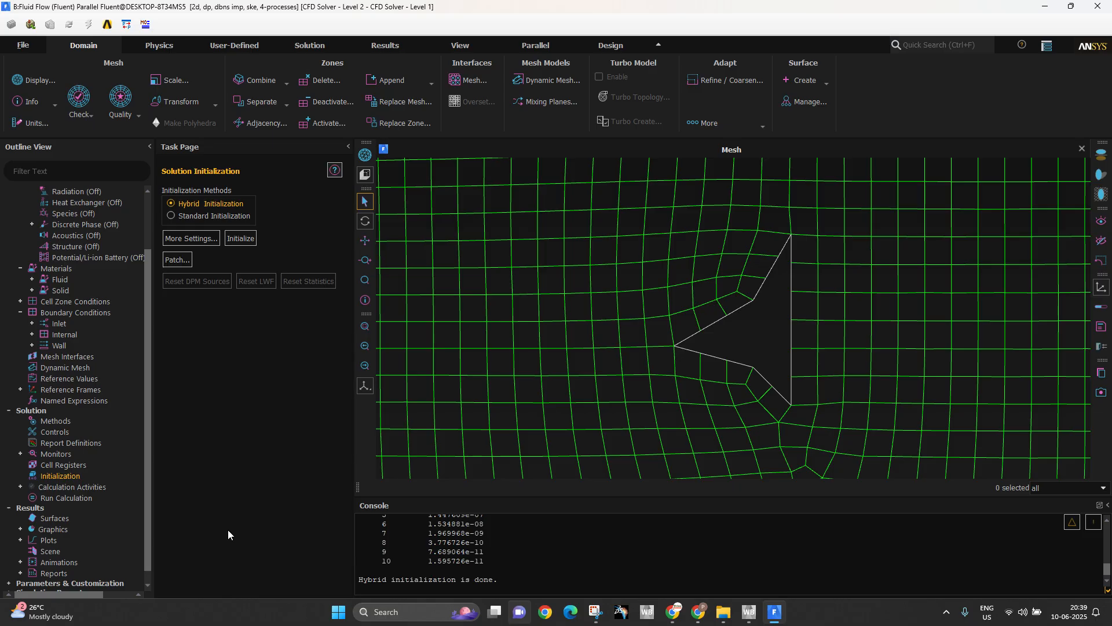
Enable solution steering with the supersonic flow type and run the calculation for 1000 iterations
left_click(75, 498)
left_click(185, 305)
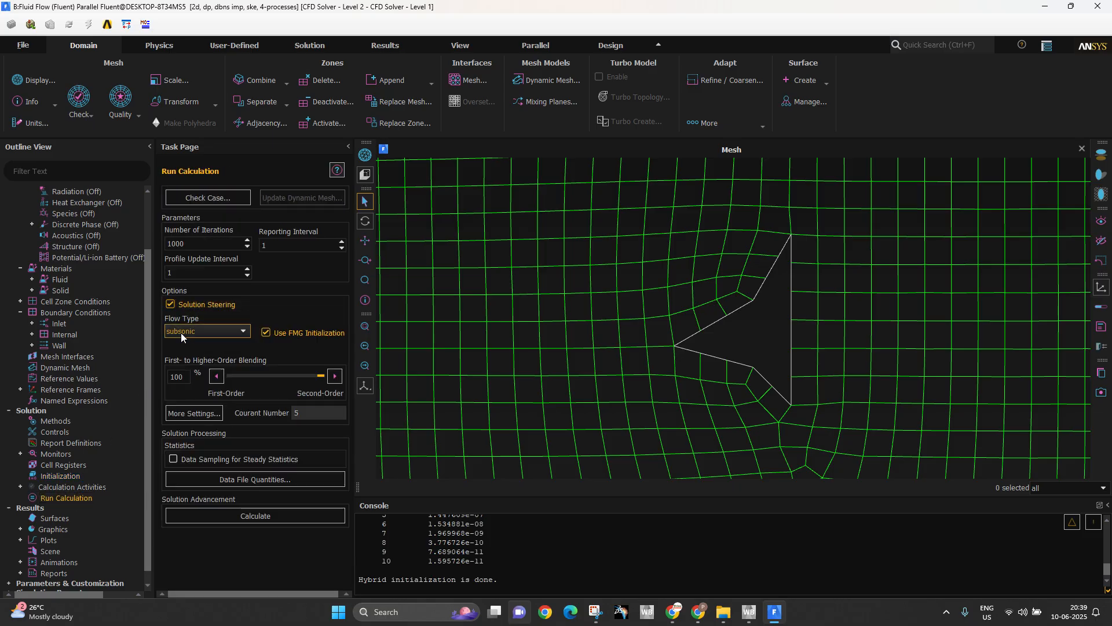
left_click(207, 331)
left_click(191, 374)
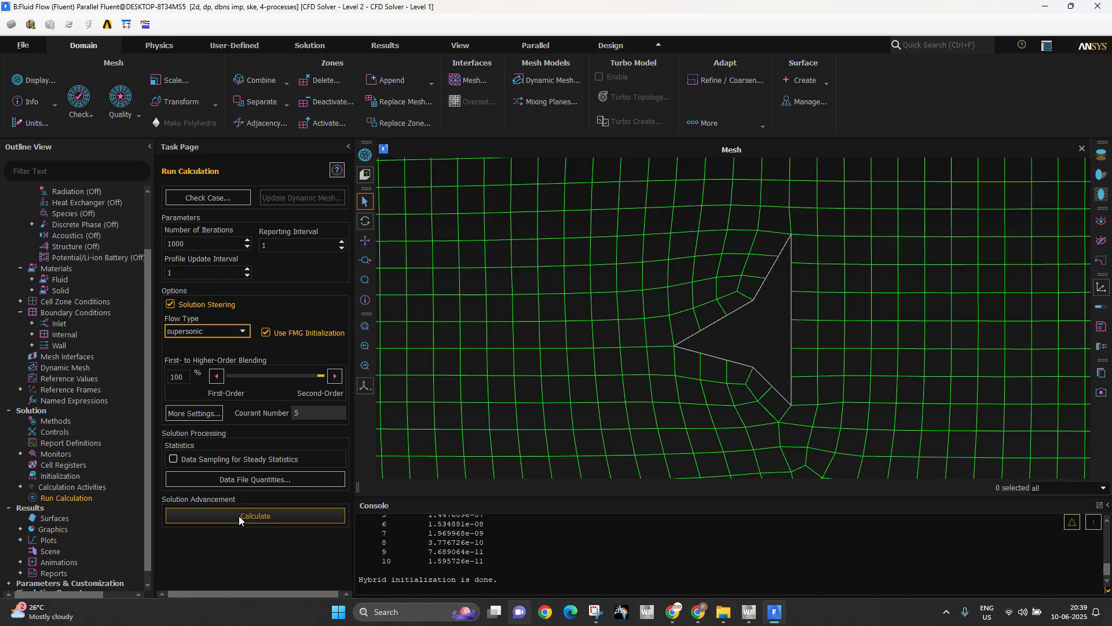
left_click(238, 516)
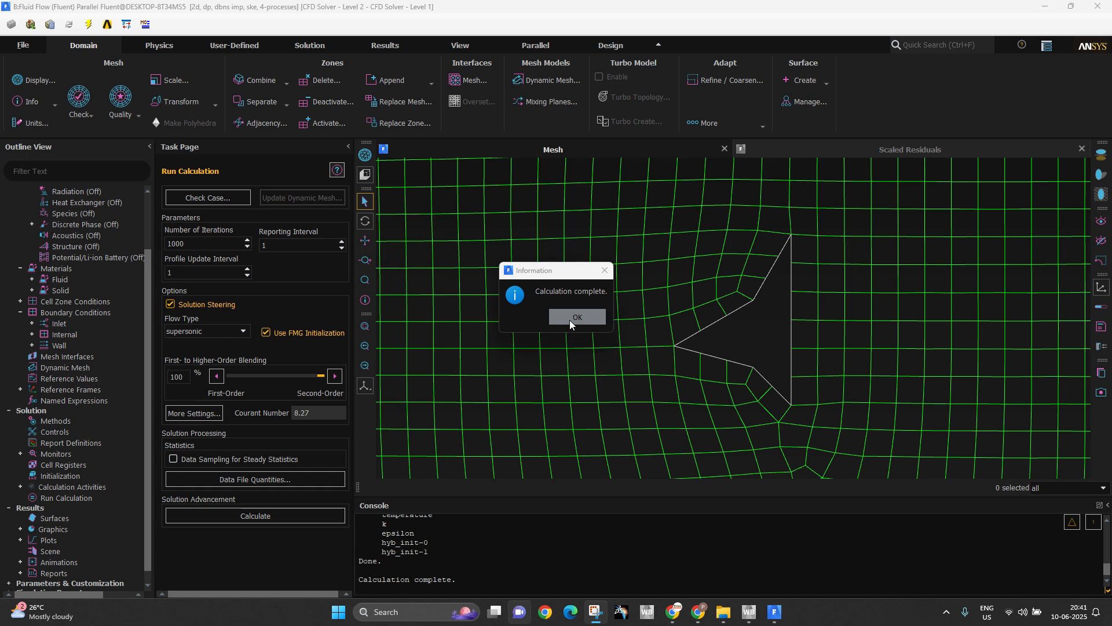
left_click(569, 319)
Examine the scaled residuals plot and the residual values of the last iteration in the console
left_click(796, 146)
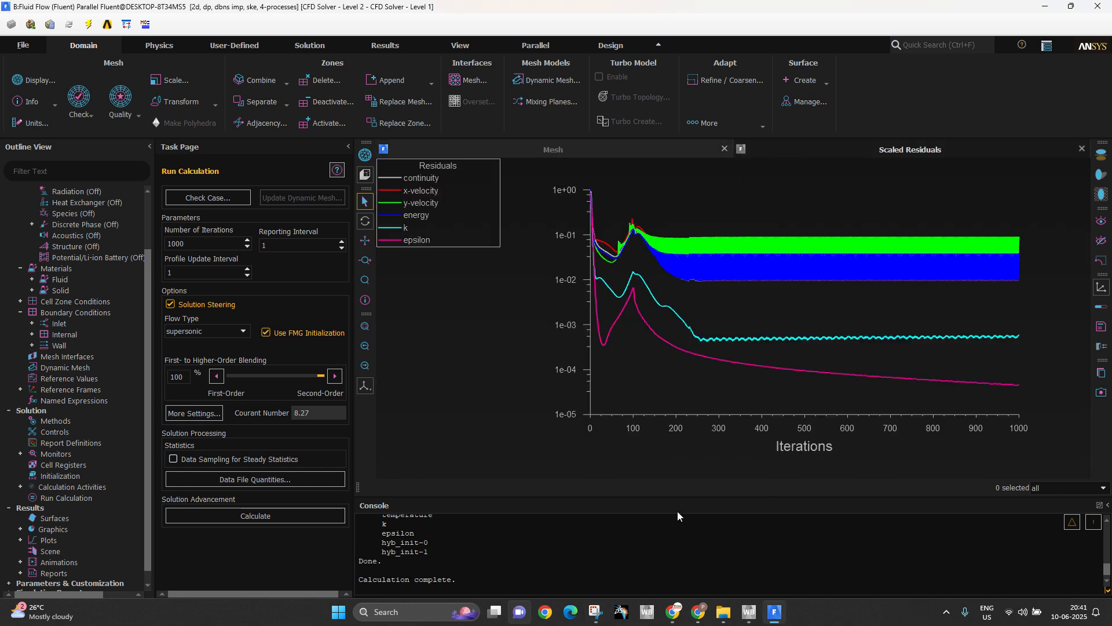
scroll(524, 562, "up", 3)
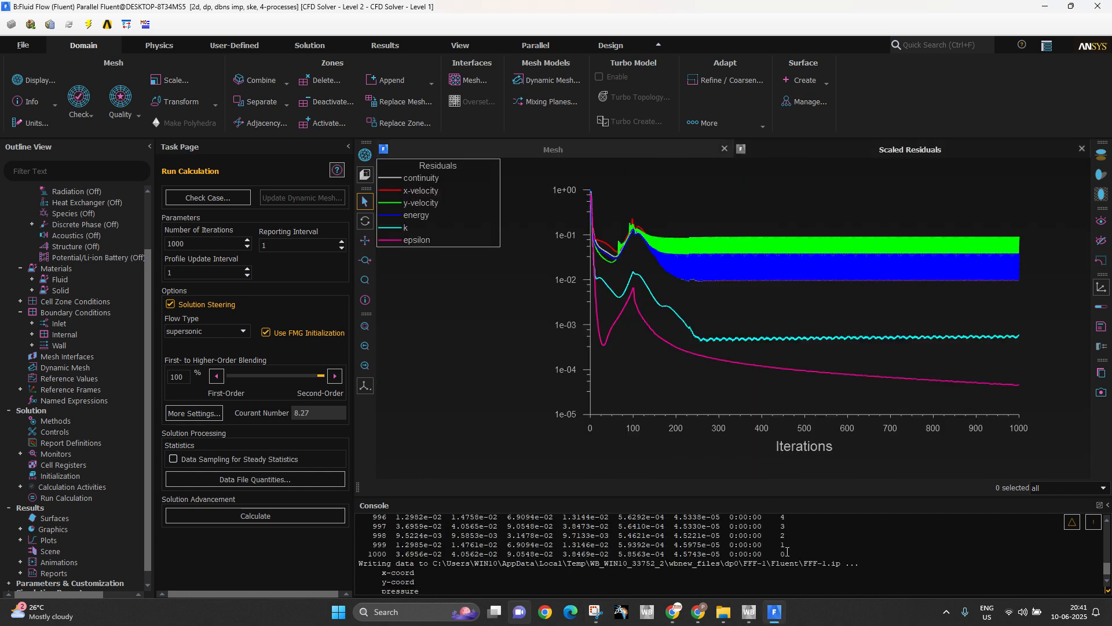
left_click_drag(787, 551, 363, 554)
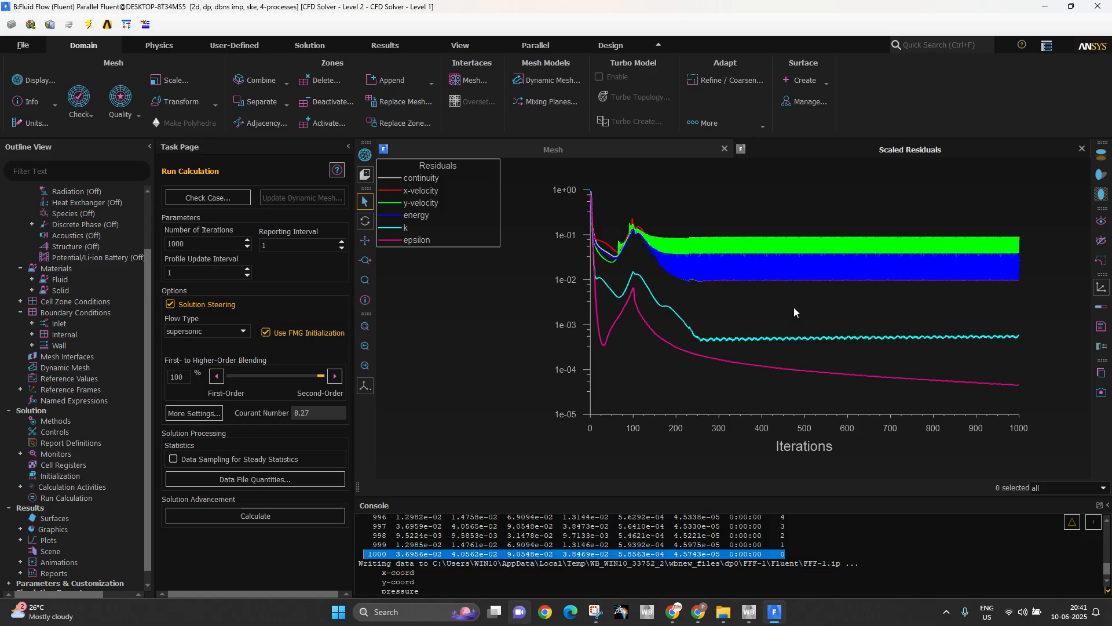
Display a filled static pressure contour of the flow domain and uncover the plot
double_click(42, 532)
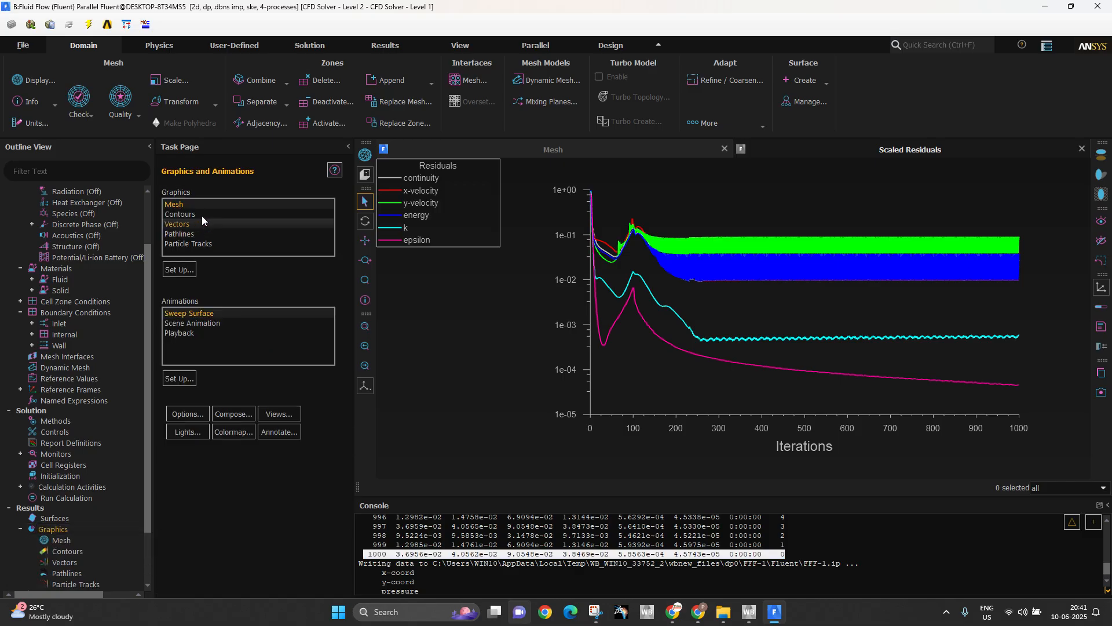
double_click(202, 215)
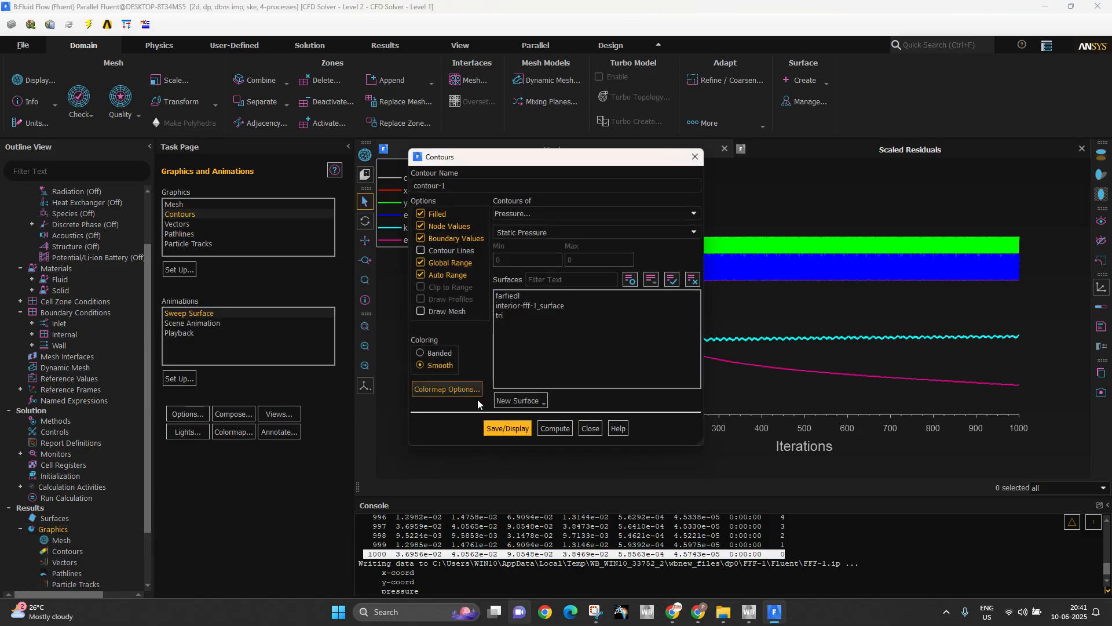
left_click(503, 424)
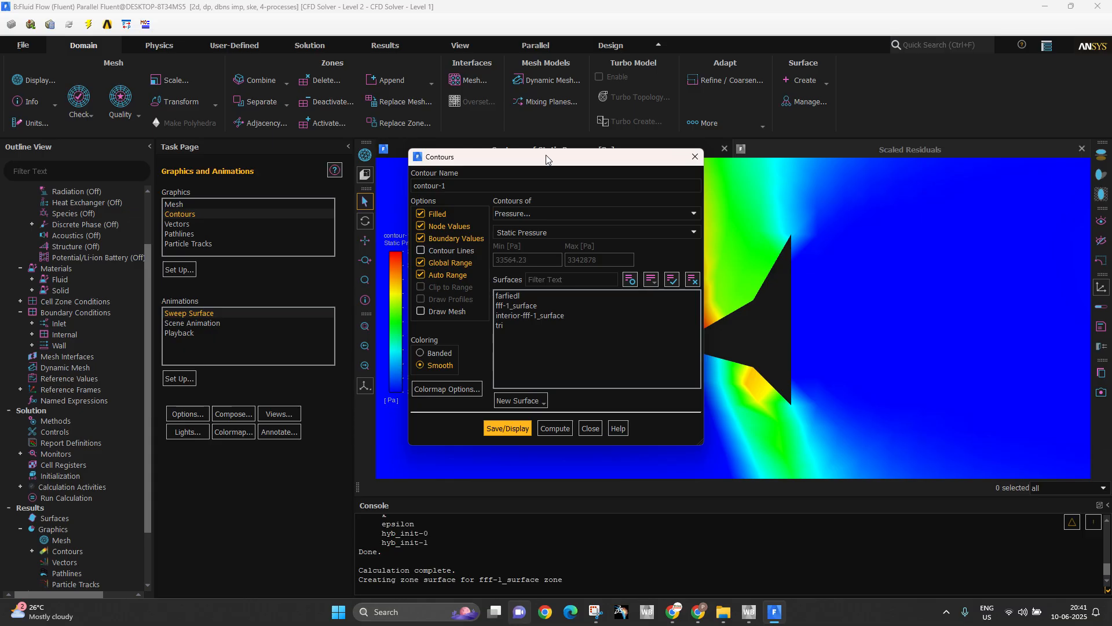
left_click_drag(546, 159, 180, 202)
Examine the static pressure distribution and shock wave around the arrowhead and across the whole domain
scroll(524, 367, "down", 3)
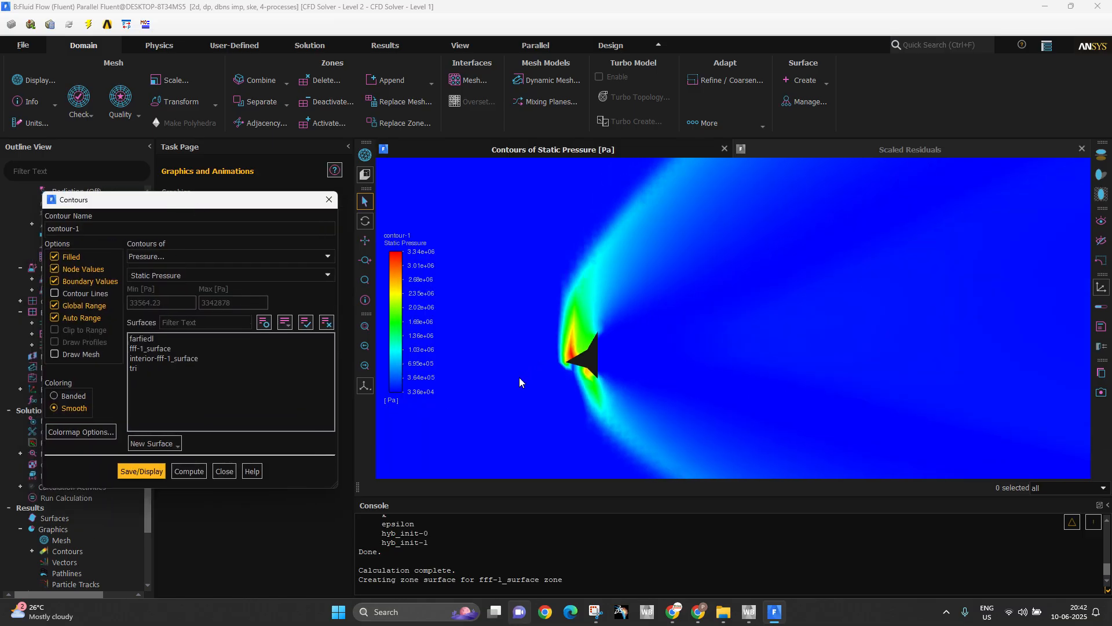
scroll(519, 377, "down", 2)
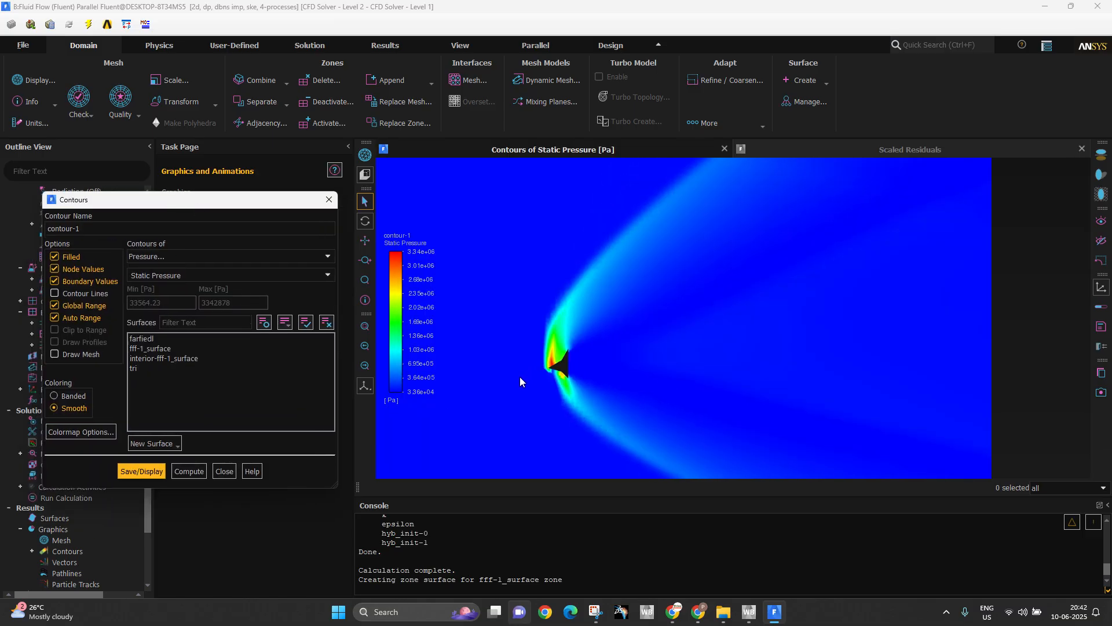
scroll(561, 363, "up", 2)
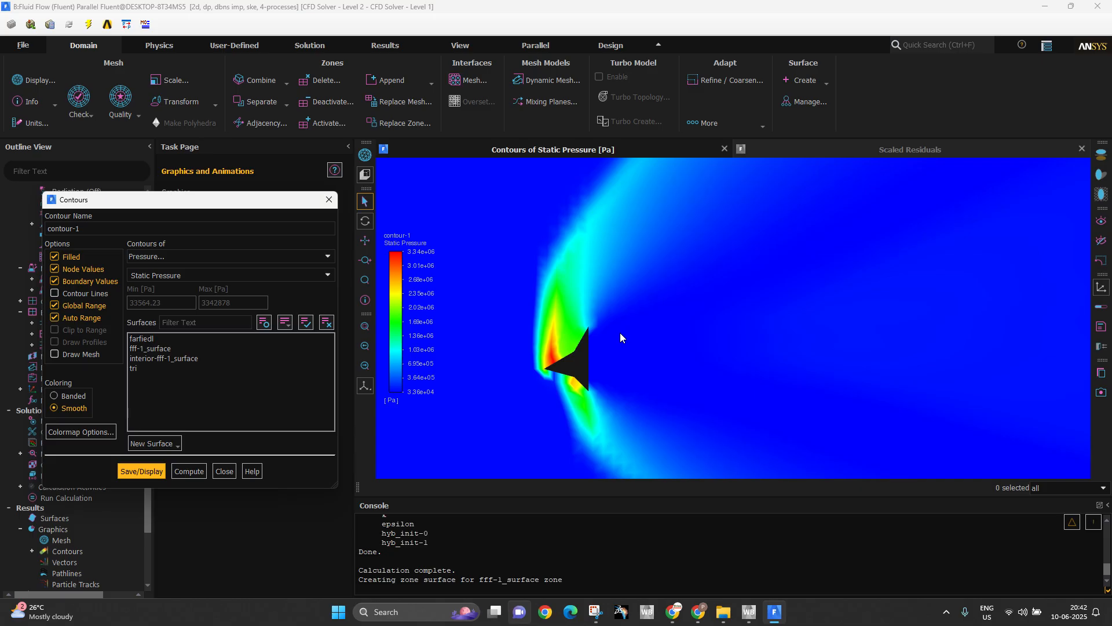
scroll(555, 370, "up", 1)
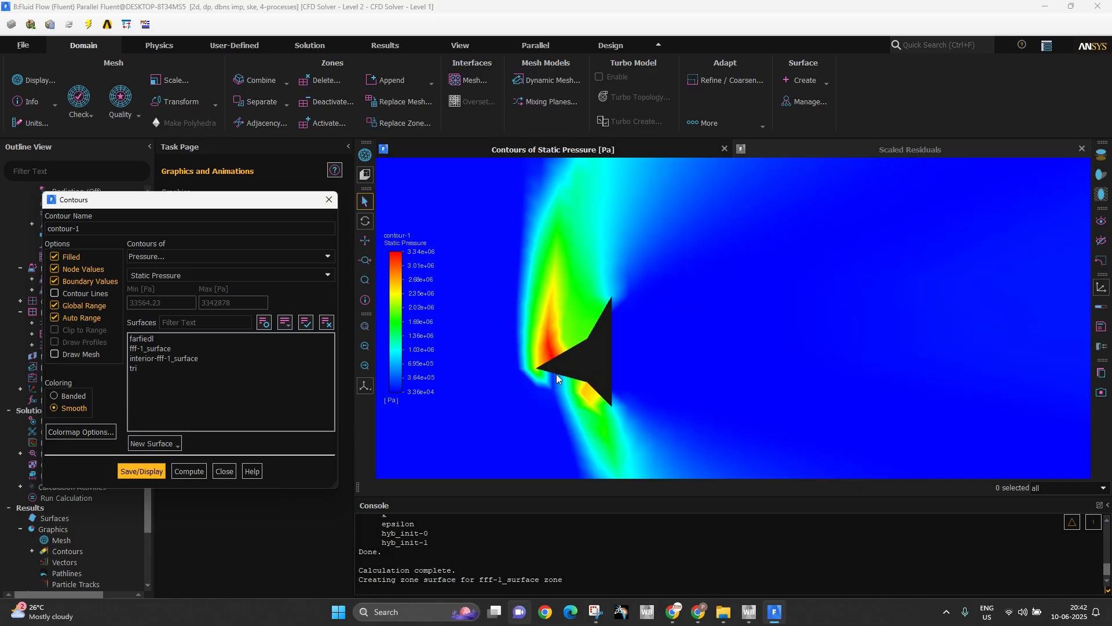
scroll(547, 371, "up", 1)
scroll(547, 371, "down", 2)
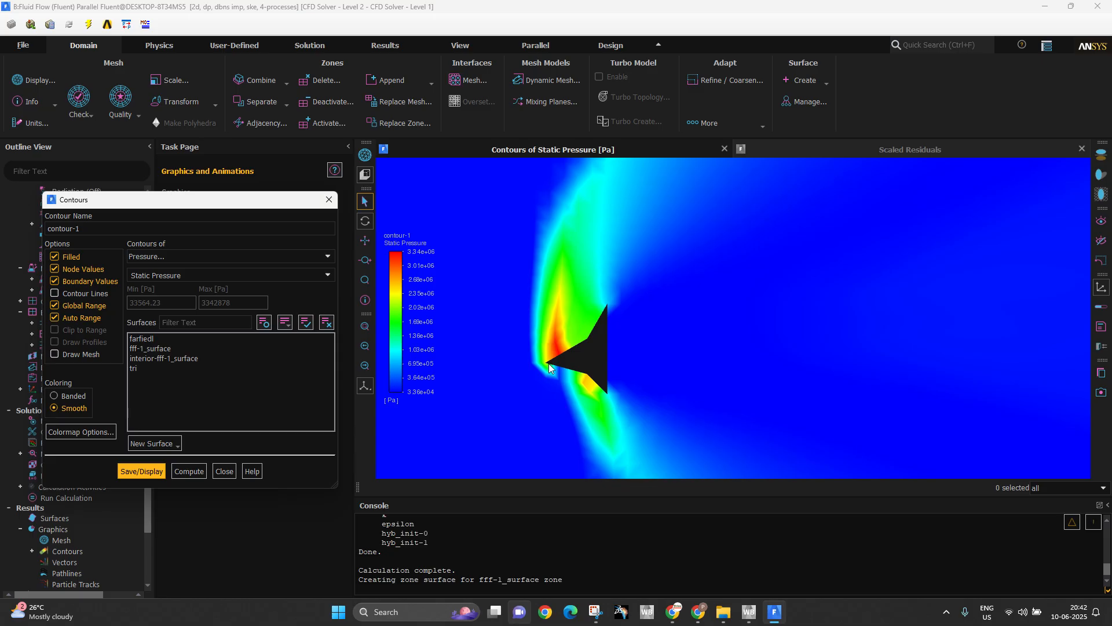
scroll(549, 367, "down", 1)
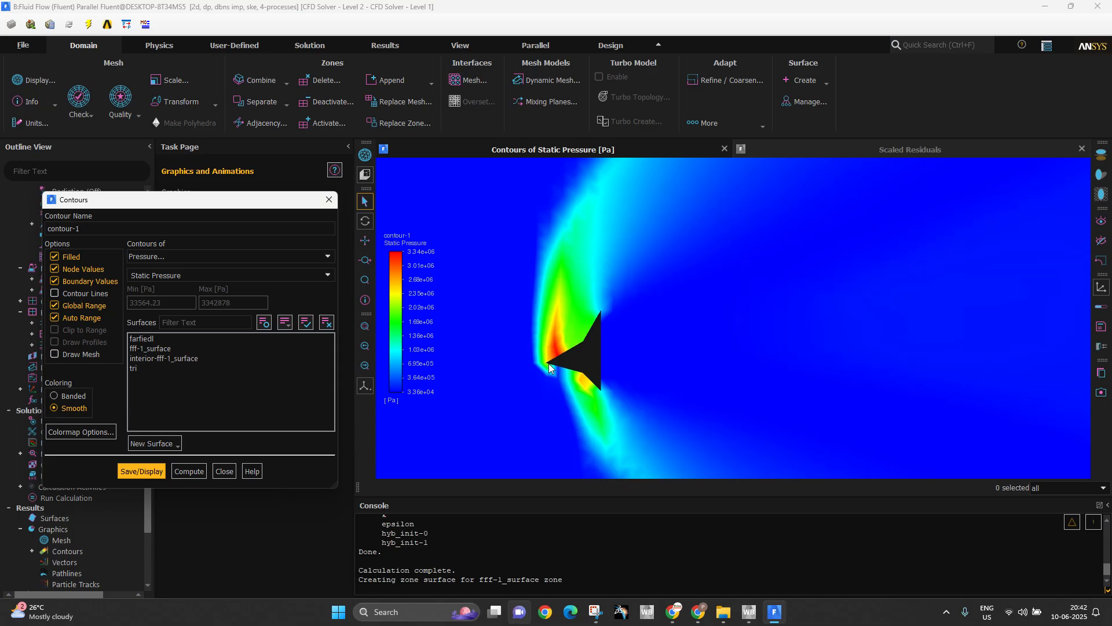
scroll(549, 366, "down", 5)
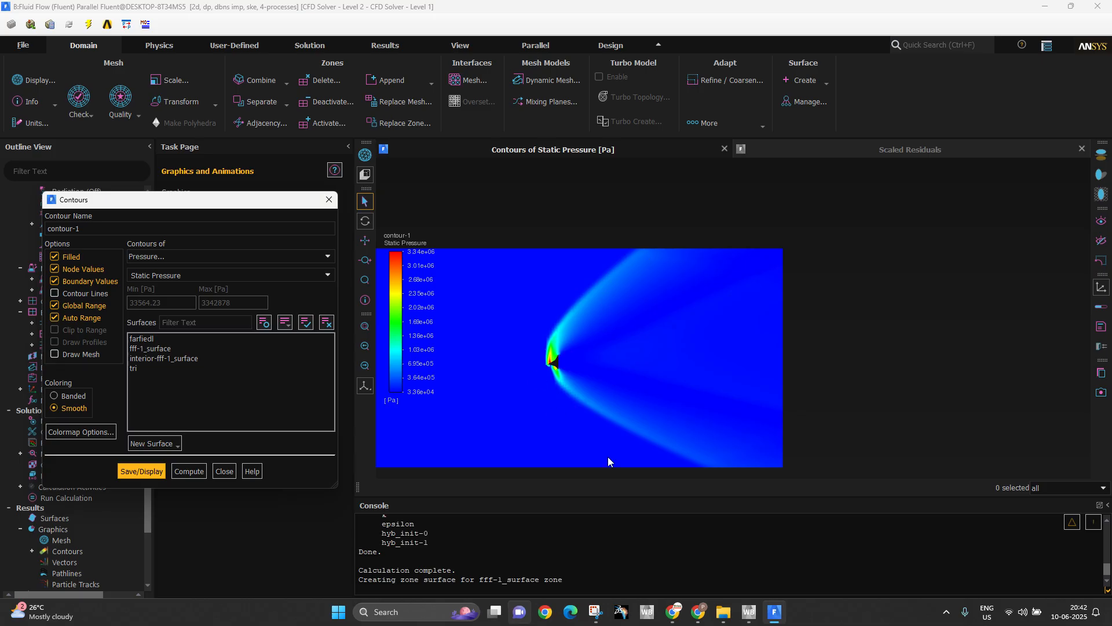
Switch the contour to static temperature, display it and inspect the wake behind the arrowhead
left_click(309, 256)
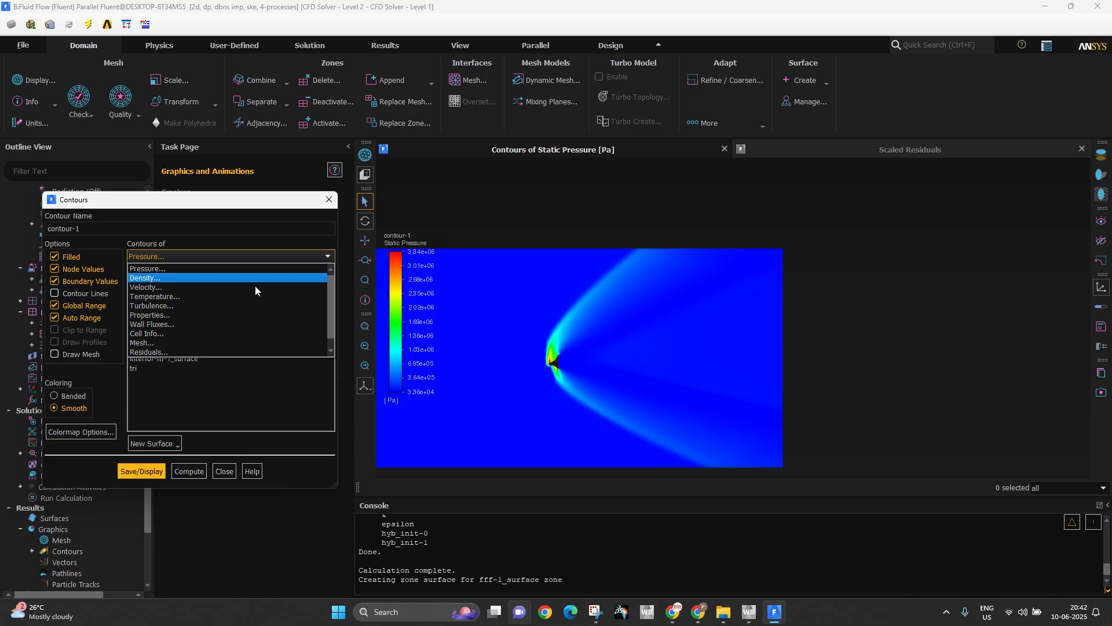
left_click(228, 297)
left_click(135, 471)
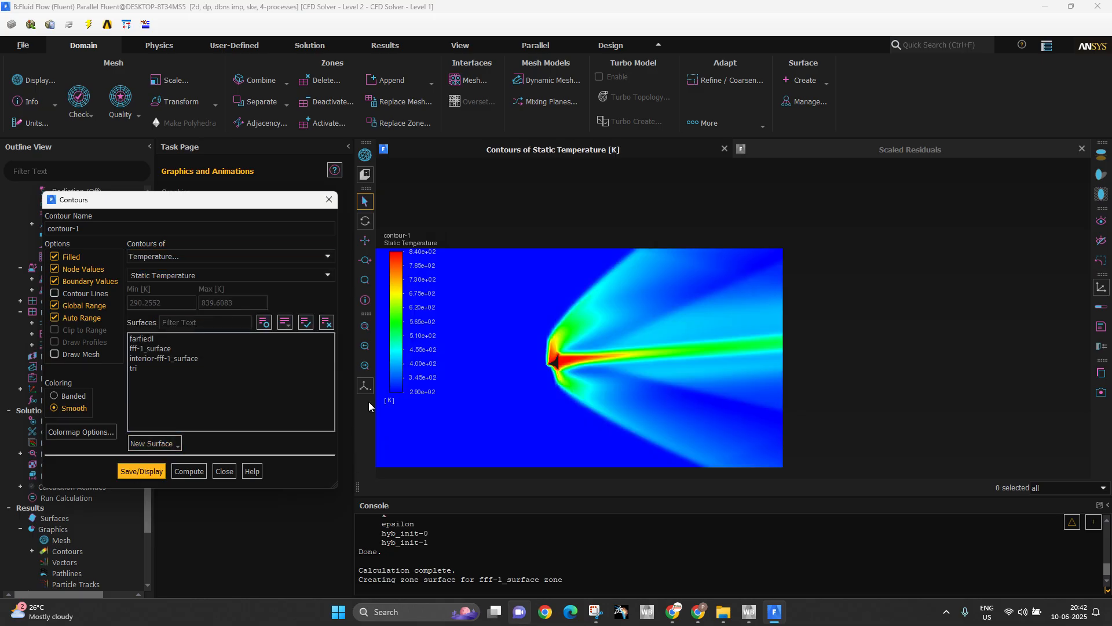
scroll(582, 363, "up", 1)
scroll(547, 353, "up", 1)
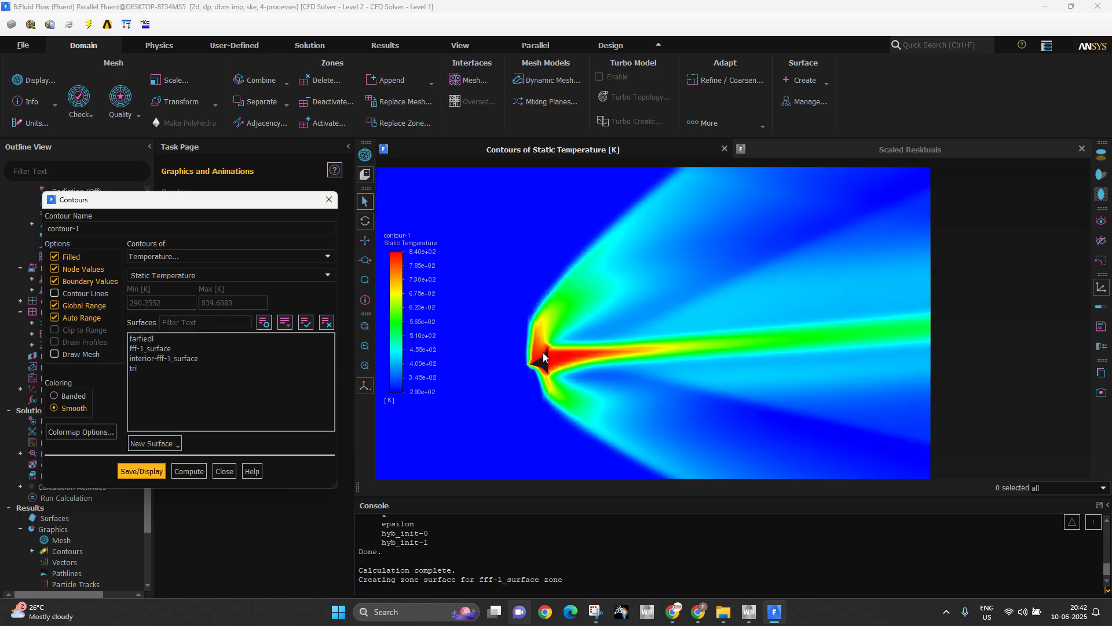
scroll(543, 354, "up", 1)
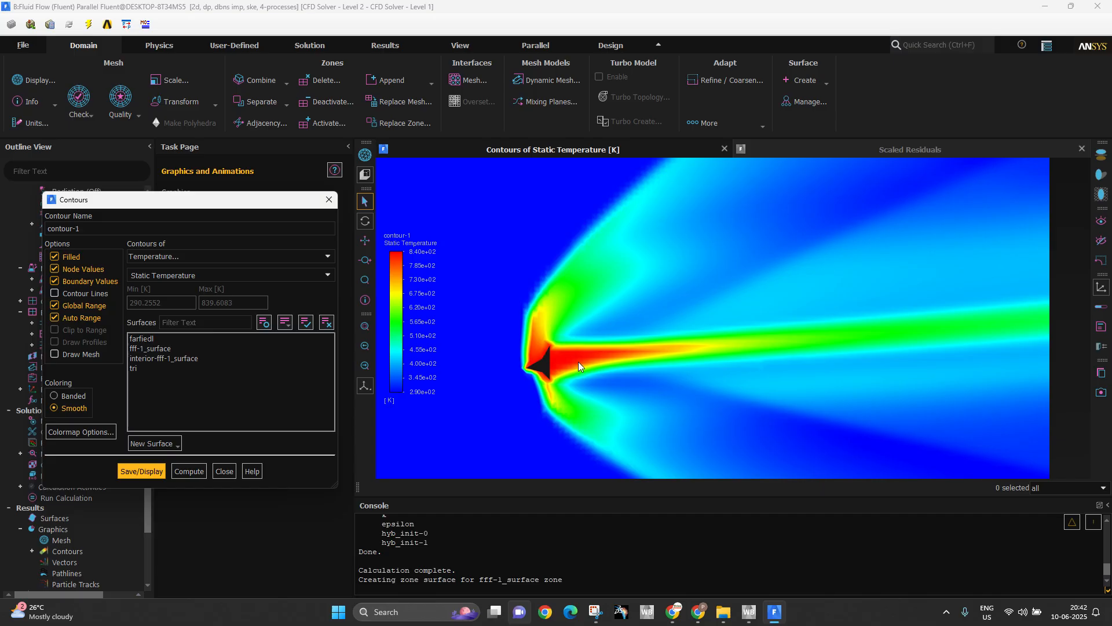
Switch the contour to velocity magnitude, display it and inspect the flow around the arrowhead
left_click(294, 261)
left_click(140, 287)
left_click(148, 470)
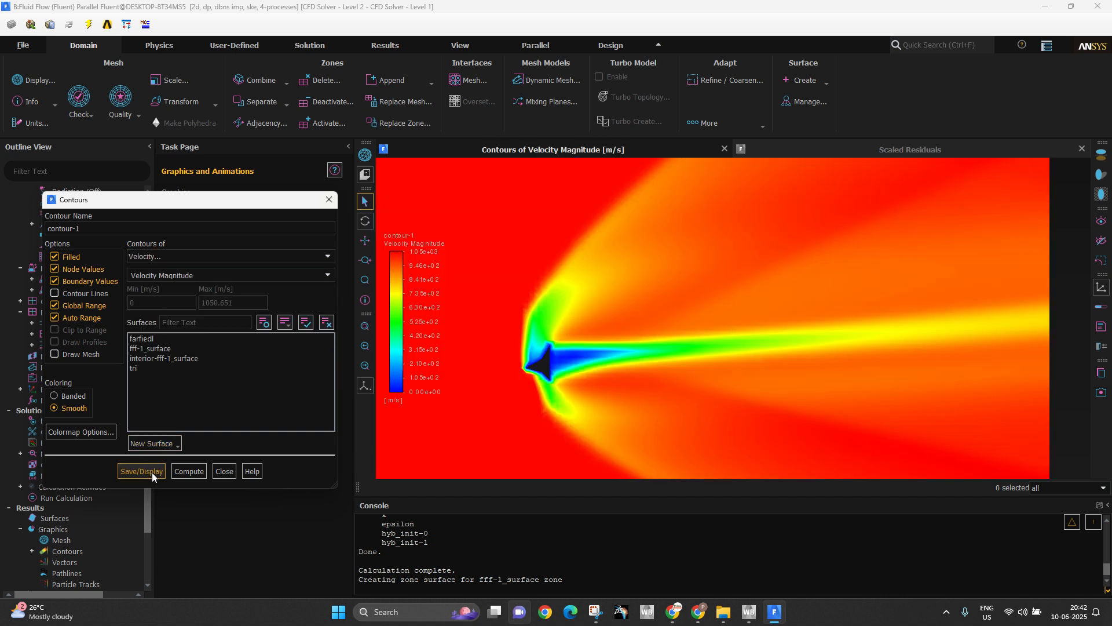
scroll(485, 346, "down", 2)
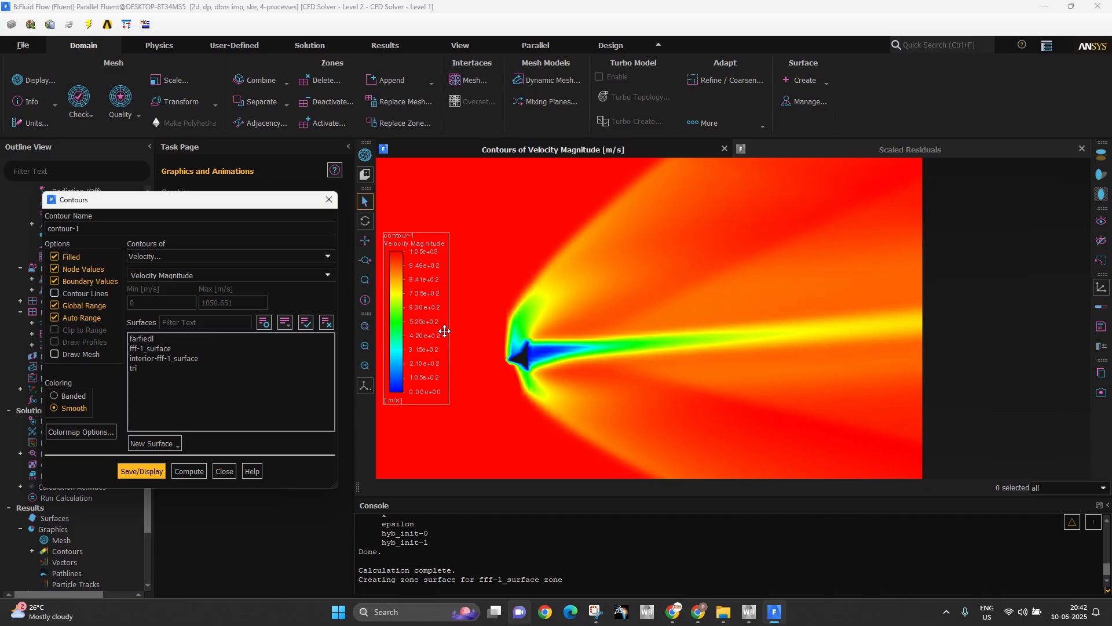
scroll(486, 347, "down", 1)
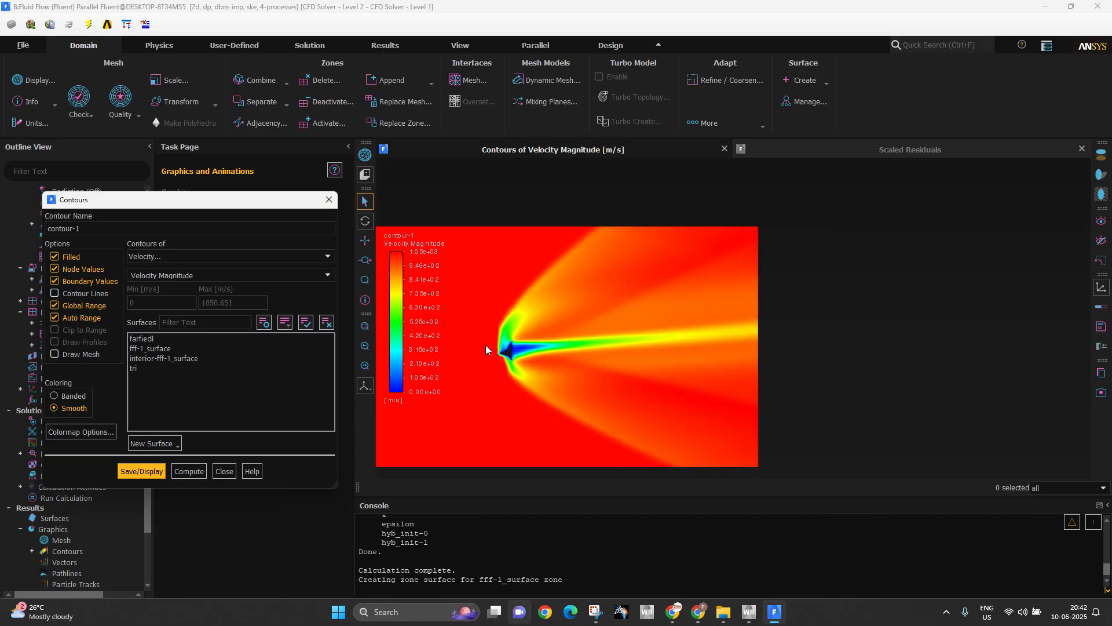
scroll(506, 352, "up", 3)
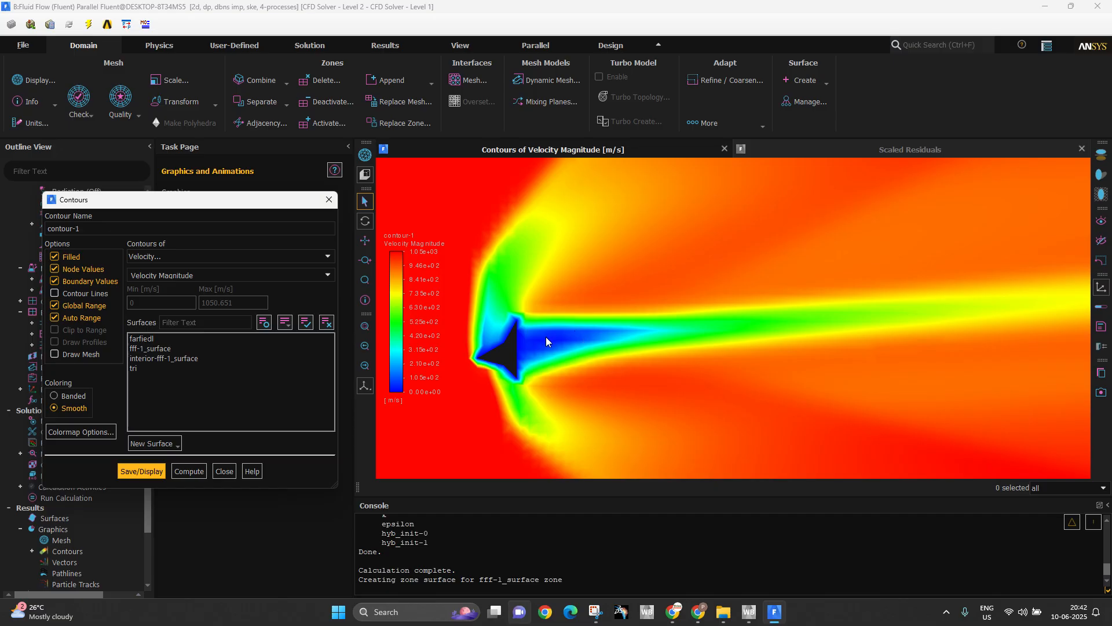
Examine the velocity magnitude contour around the arrowhead's nose and along its wake
scroll(546, 336, "down", 3)
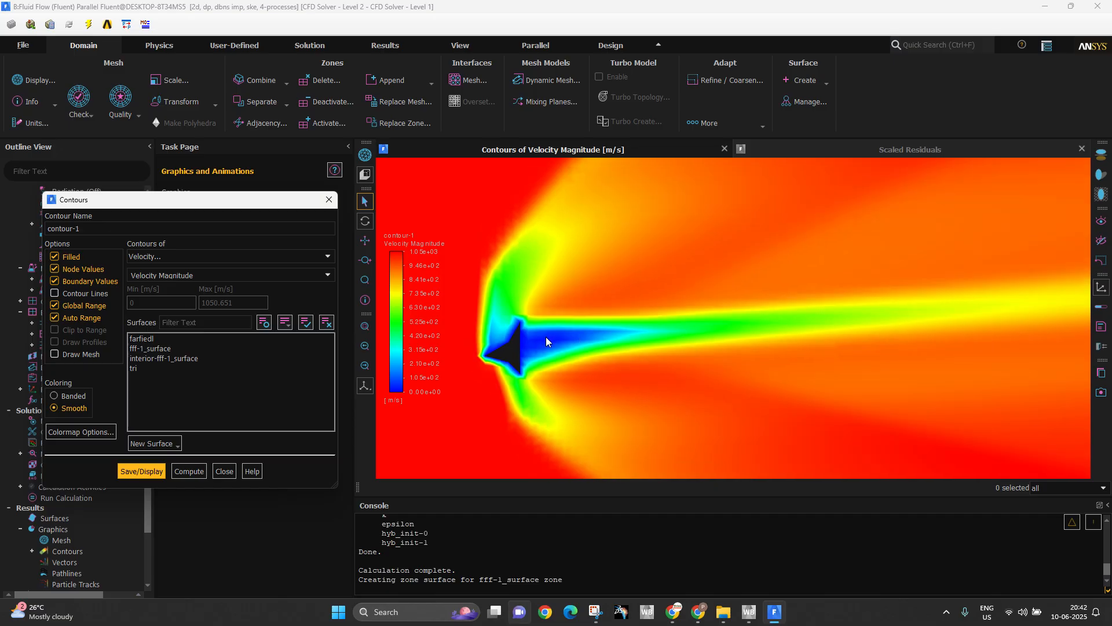
scroll(499, 351, "up", 4)
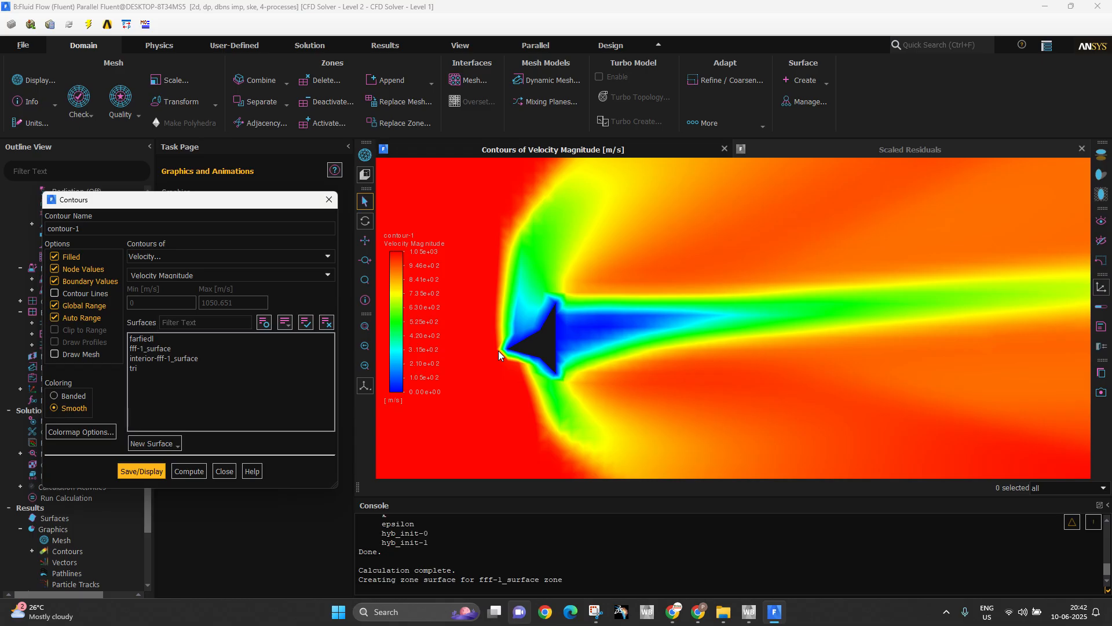
scroll(515, 335, "down", 2)
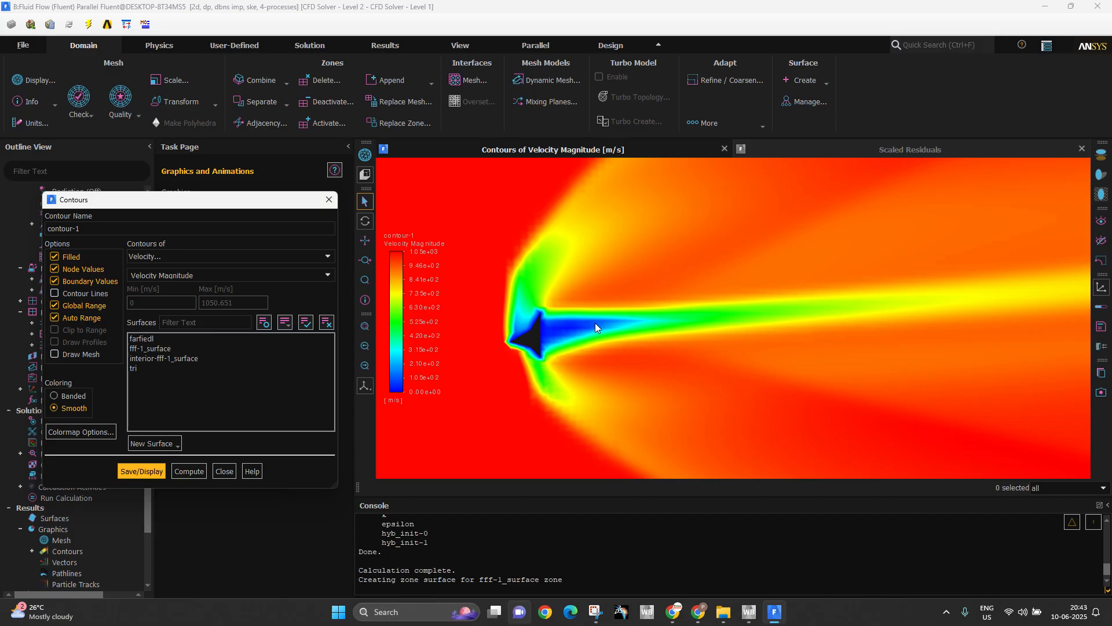
scroll(549, 346, "up", 2)
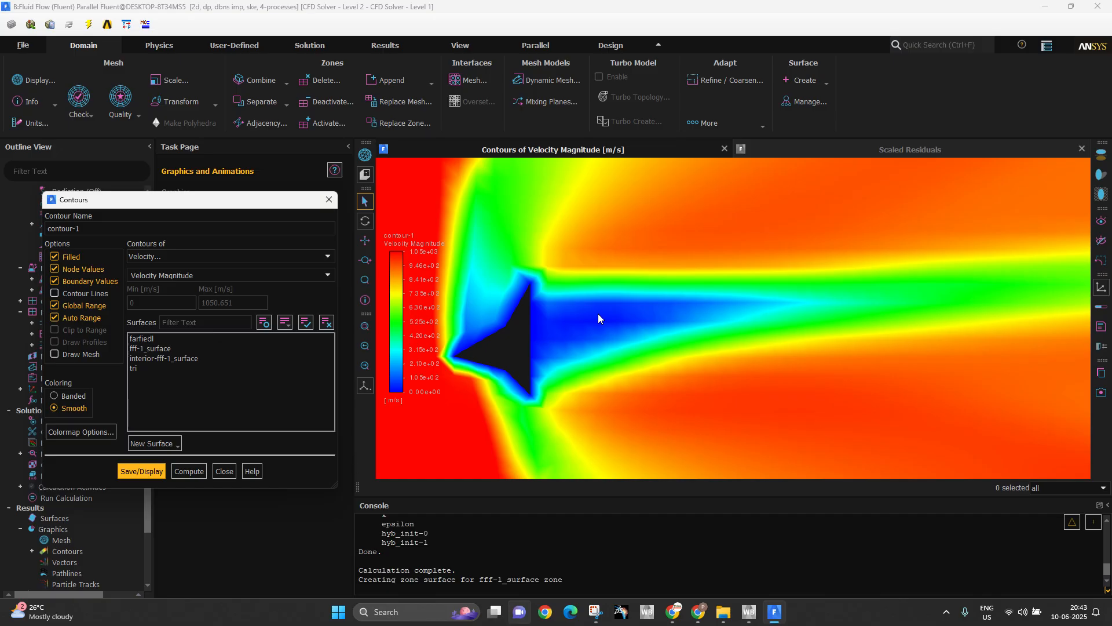
Look through the contour variables available for pressure, temperature and velocity, and close the contour settings
left_click(252, 258)
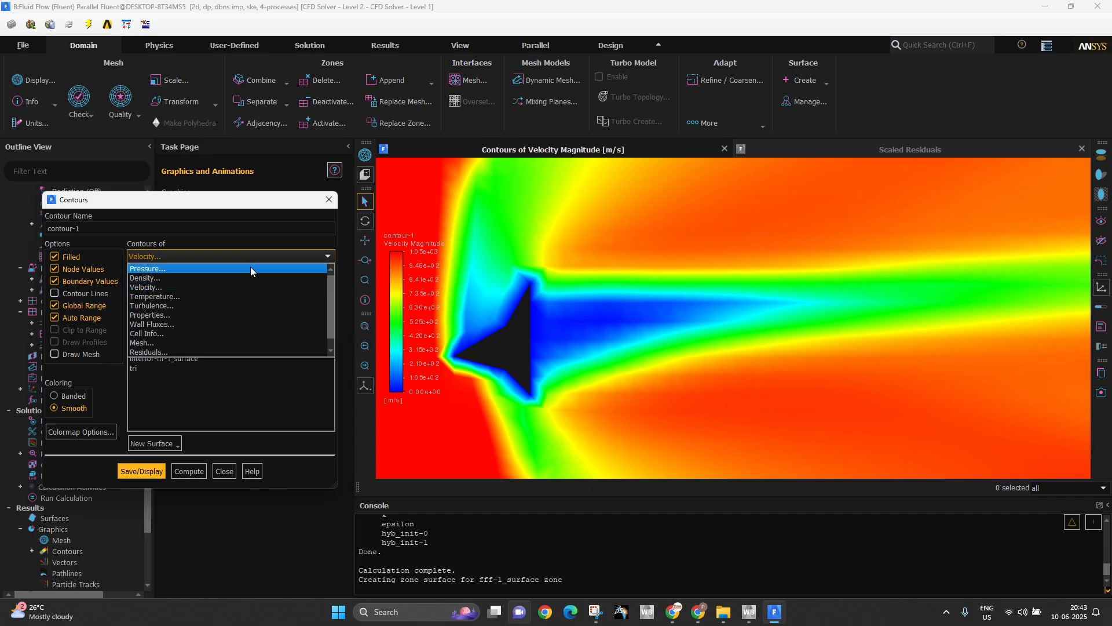
left_click(250, 269)
left_click(333, 270)
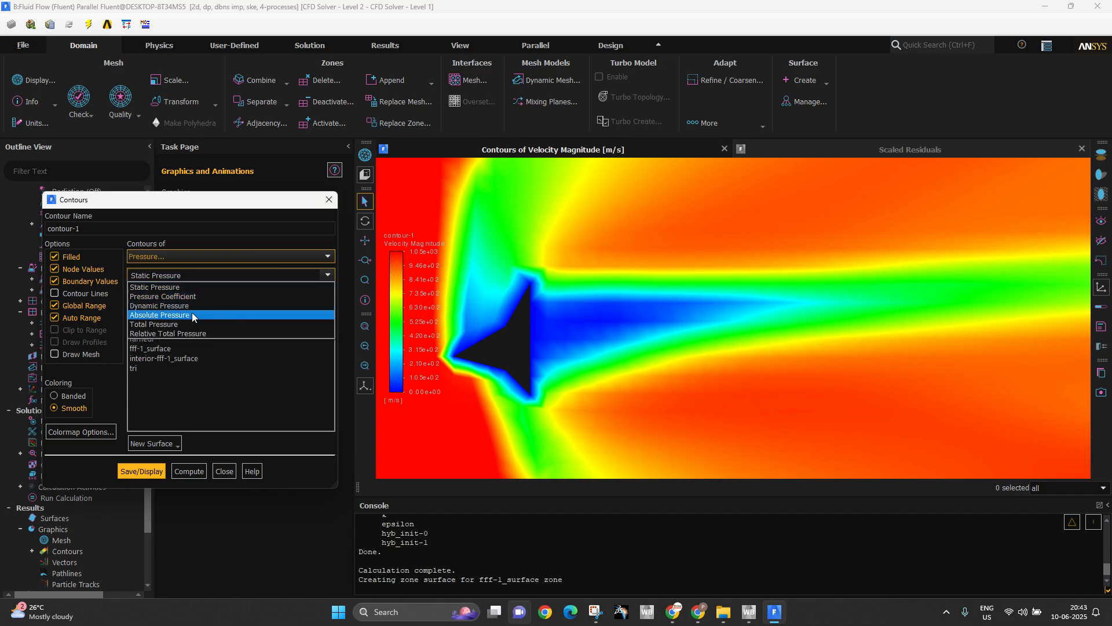
left_click(311, 255)
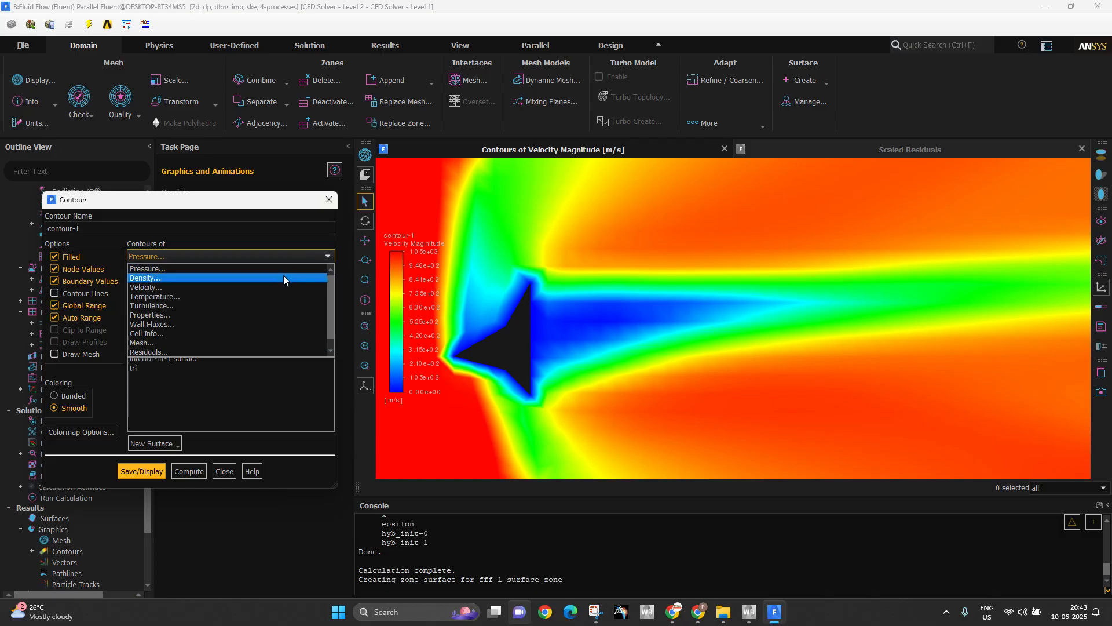
left_click(281, 296)
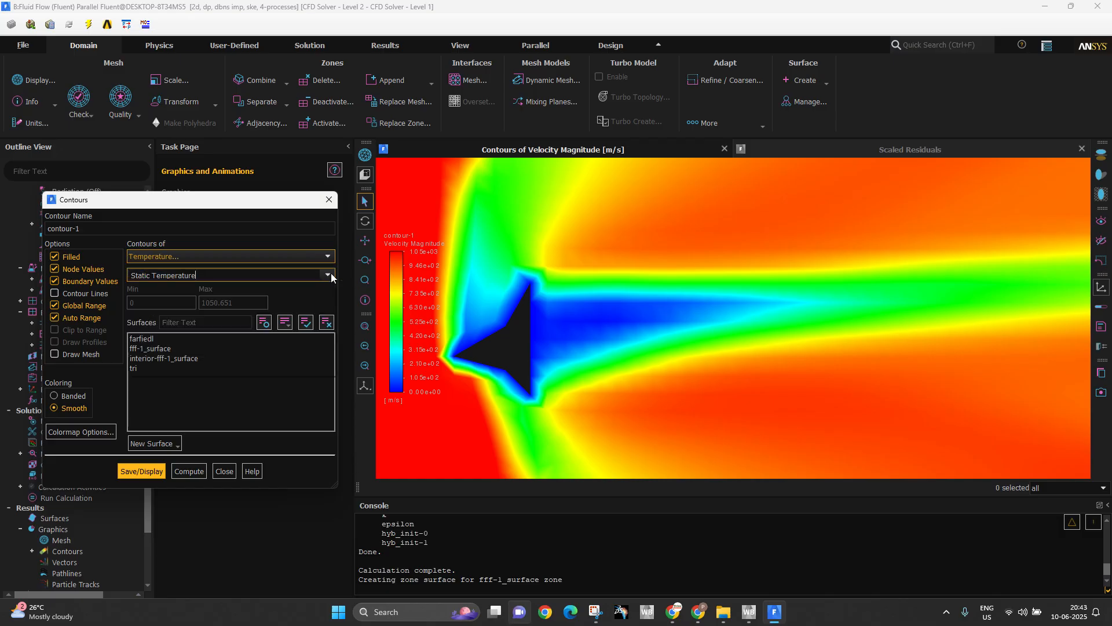
left_click(330, 274)
left_click(302, 256)
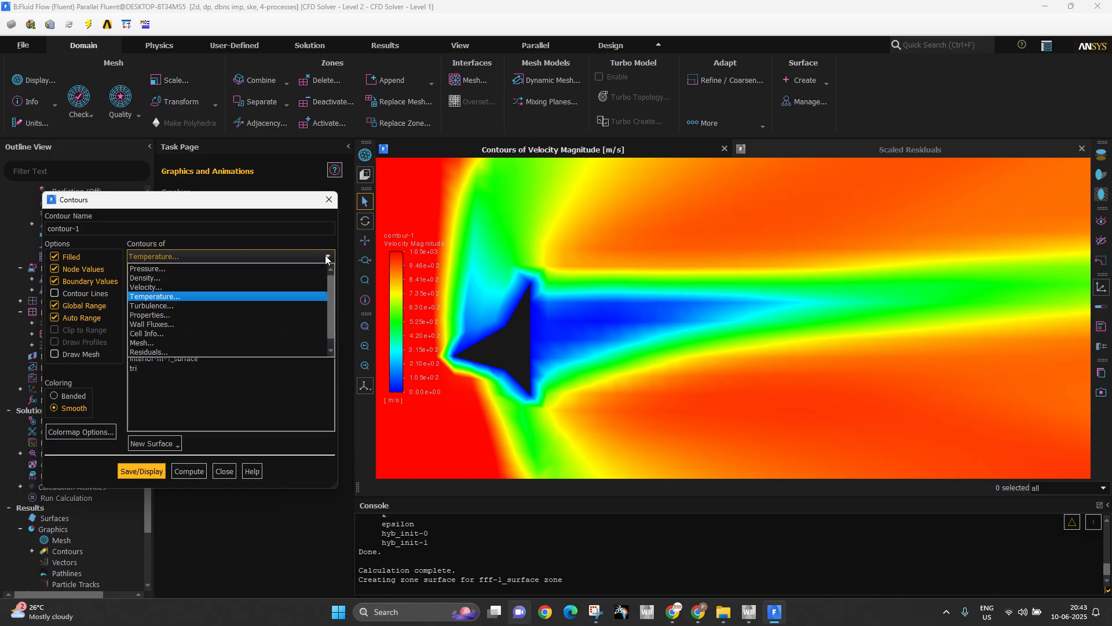
left_click(303, 286)
left_click(329, 275)
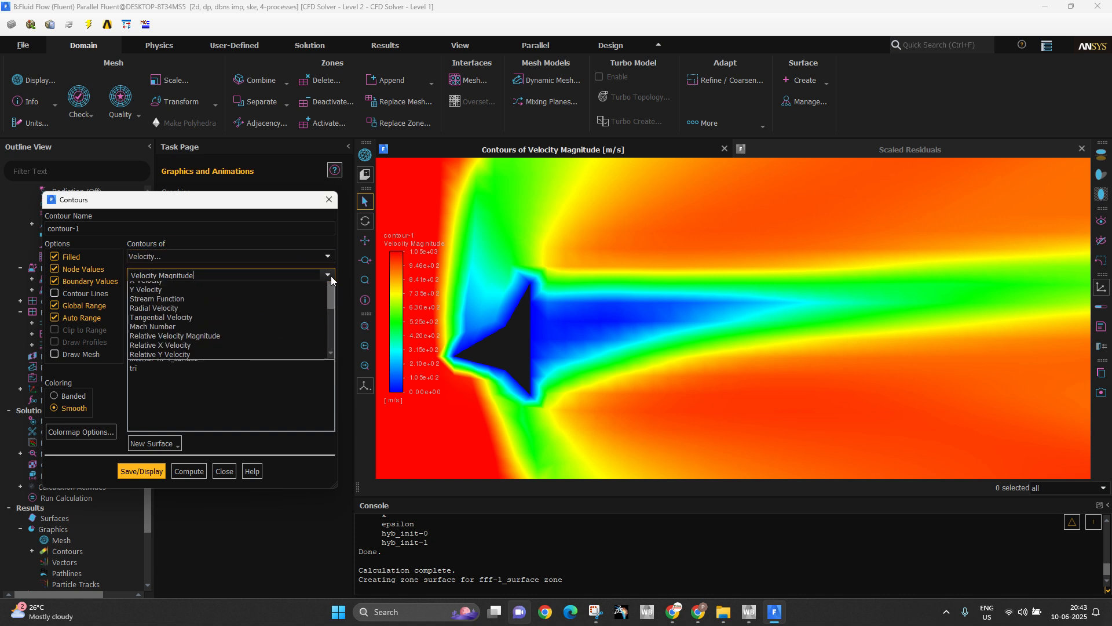
left_click(310, 242)
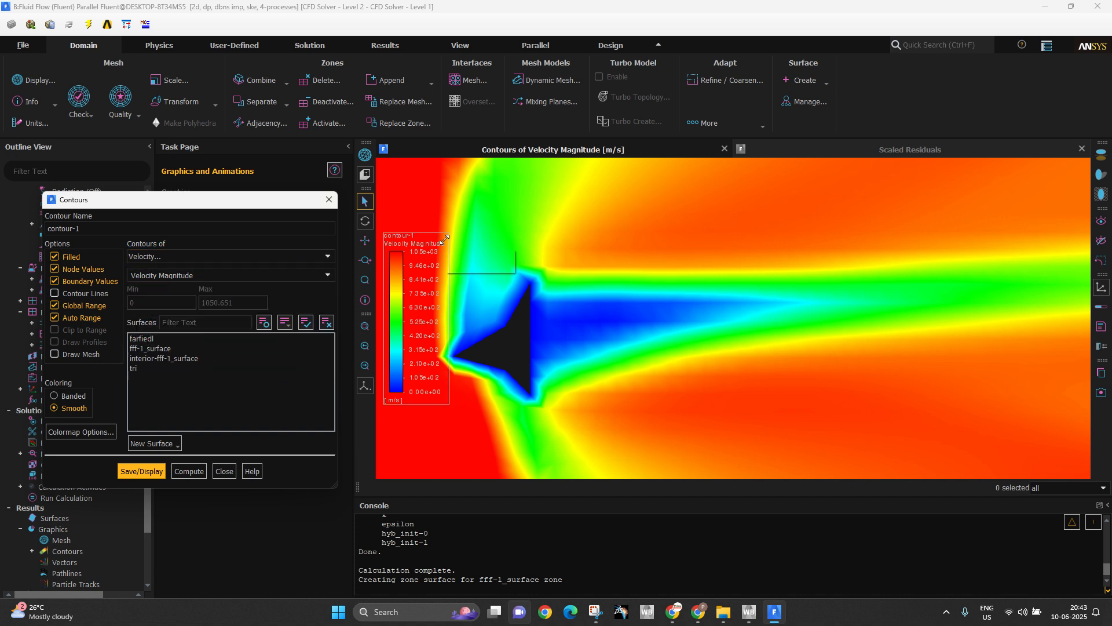
left_click(329, 199)
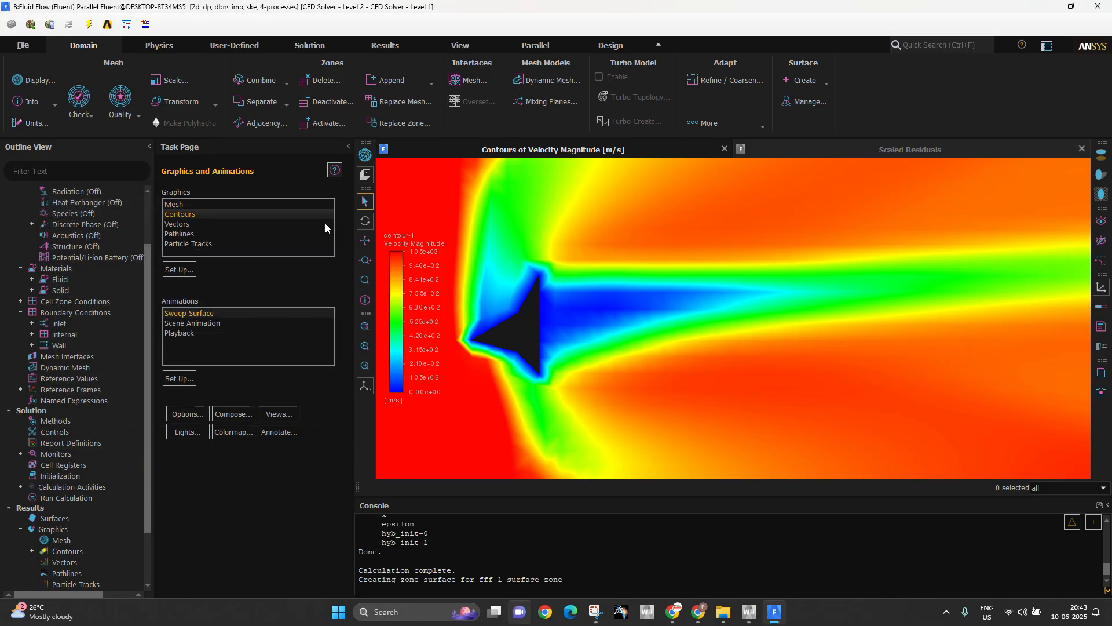
Open the simulation report outline and generate the Ansys Fluent Simulation Report with all its sections
scroll(57, 434, "down", 3)
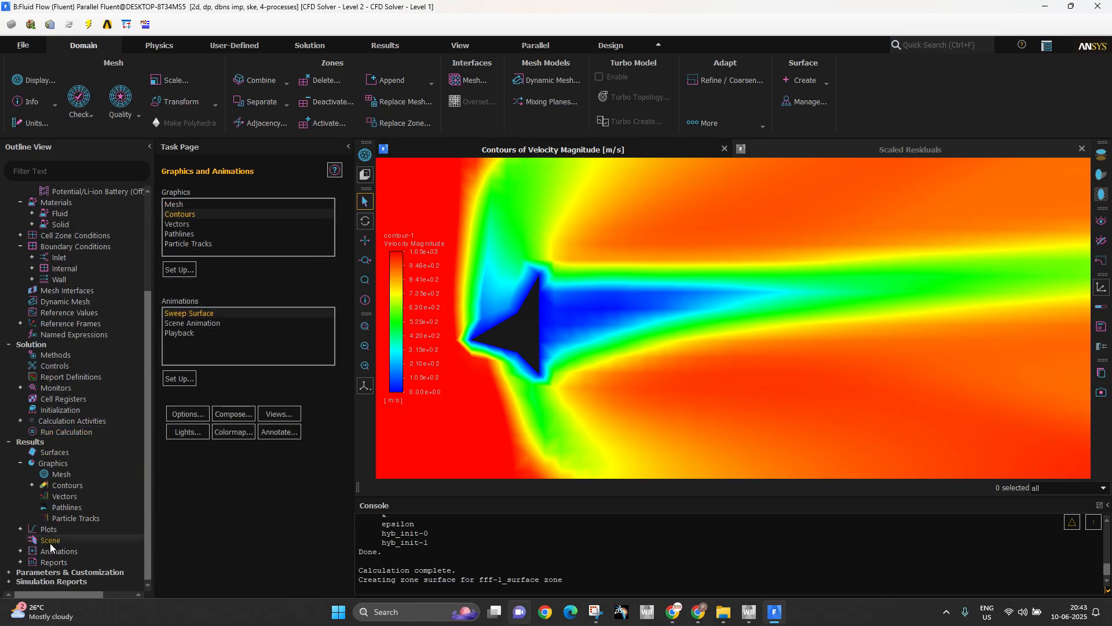
double_click(44, 580)
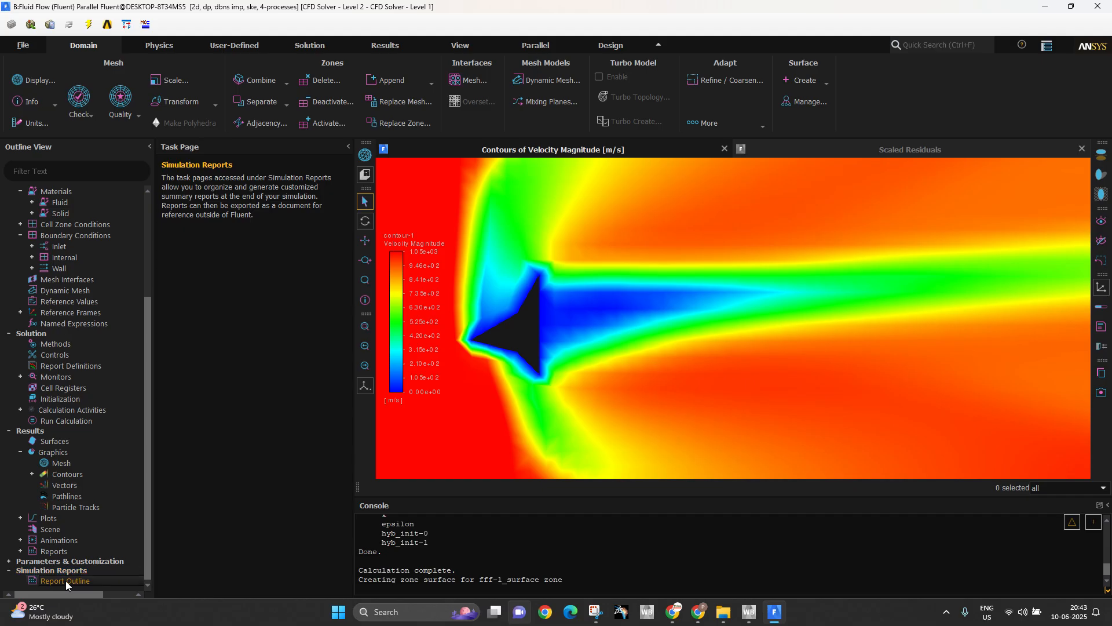
double_click(65, 580)
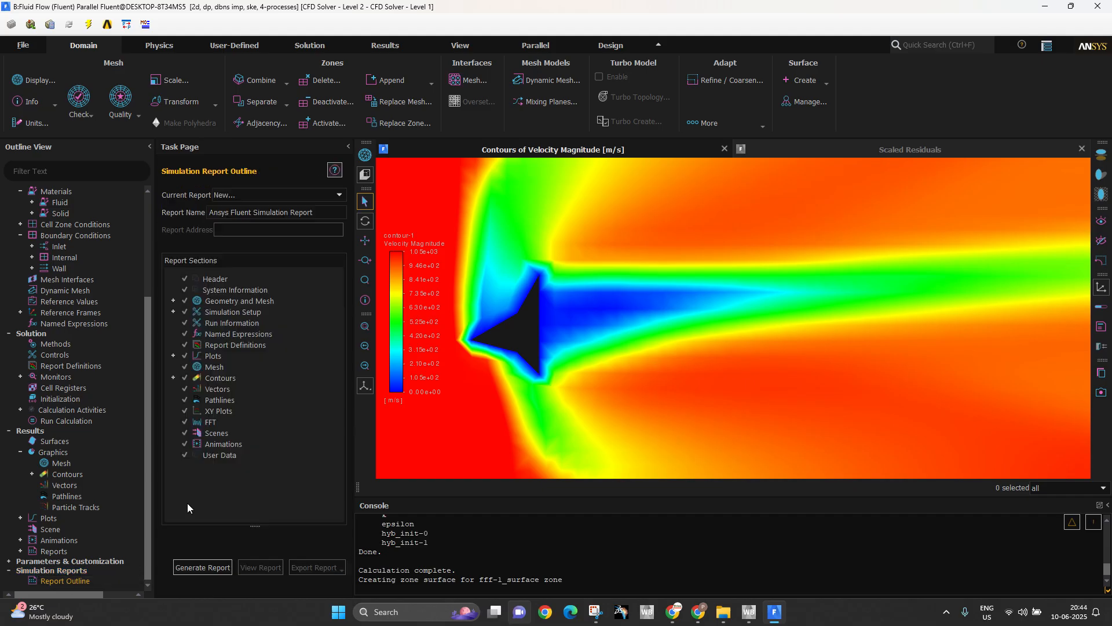
left_click(200, 565)
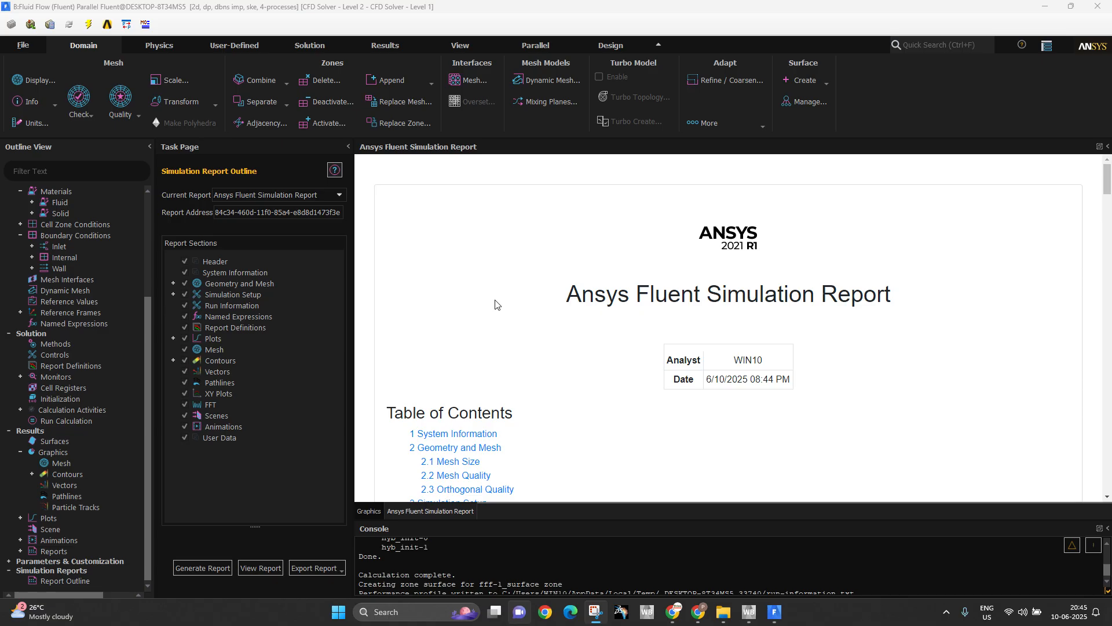
Read through the generated report from its table of contents and system information to the material properties
scroll(513, 284, "down", 7)
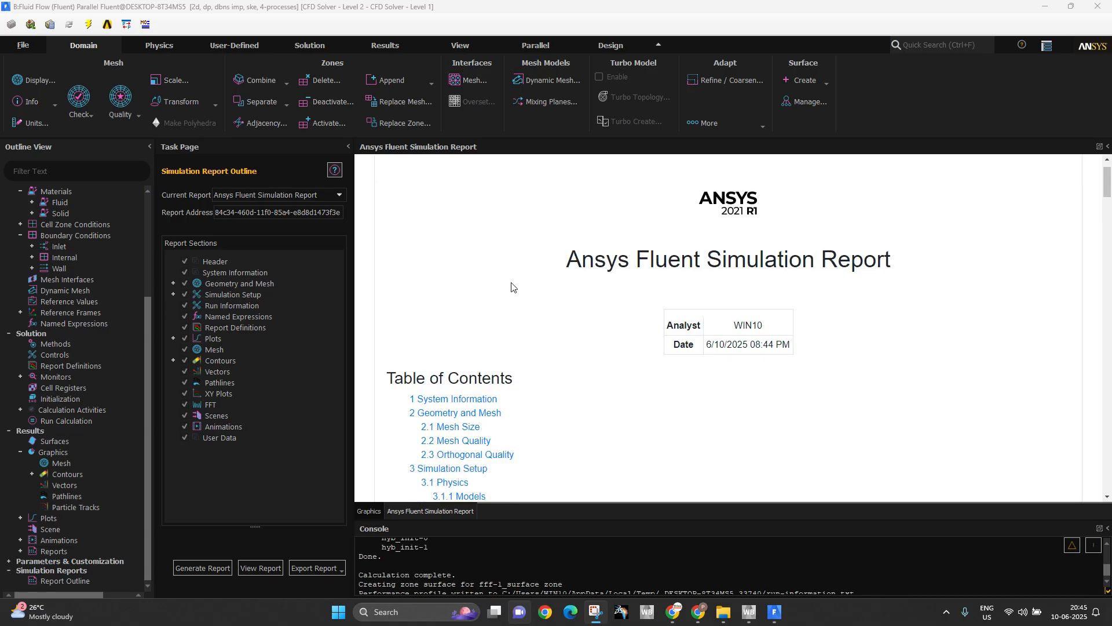
scroll(1012, 251, "down", 4)
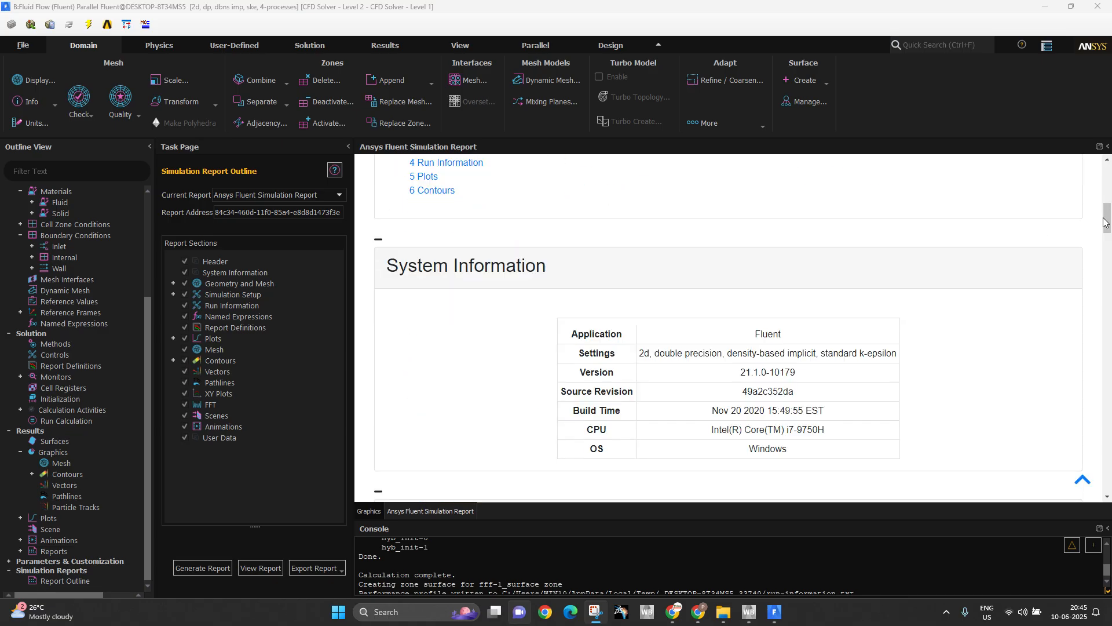
scroll(1109, 245, "down", 2)
left_click_drag(1109, 245, 1090, 318)
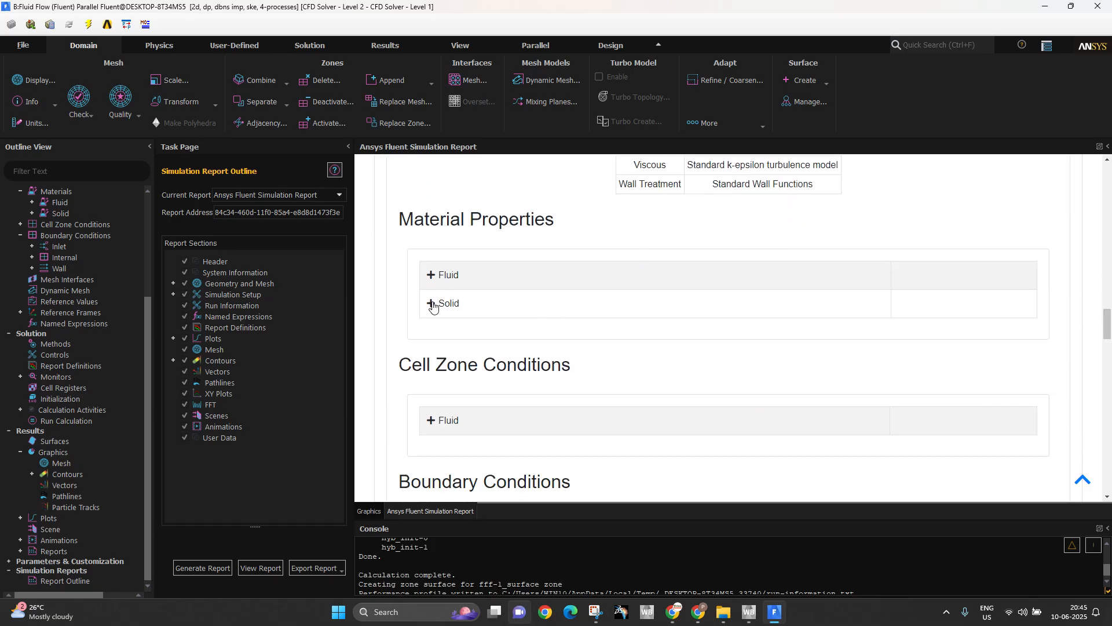
Expand the solid and fluid material properties in the report and review the values listed for air
left_click(434, 303)
left_click(434, 276)
left_click(442, 305)
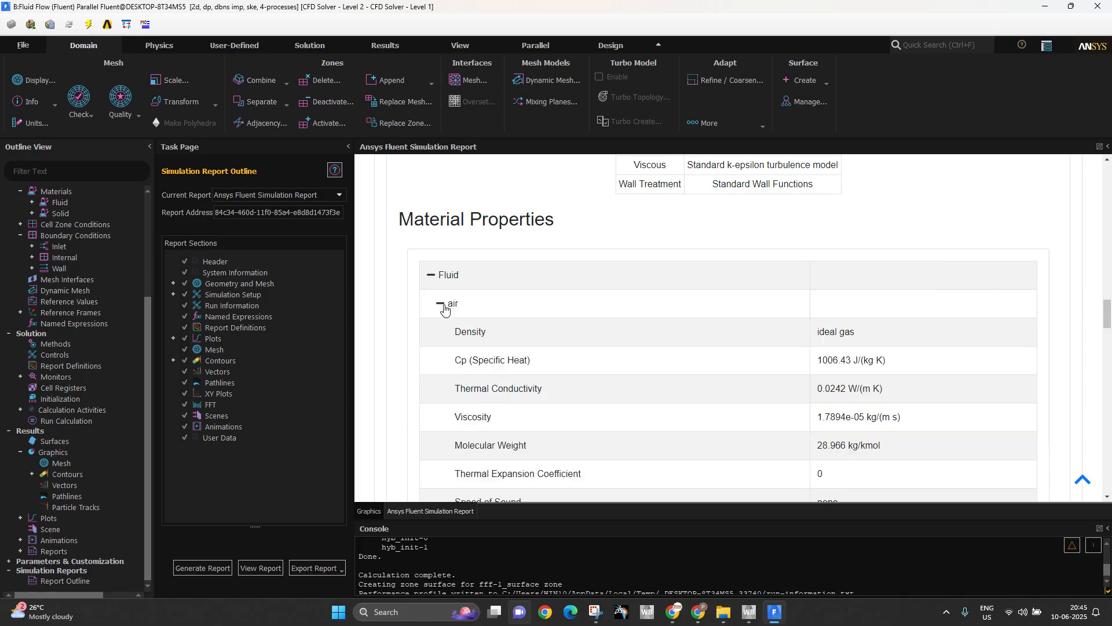
scroll(601, 365, "down", 2)
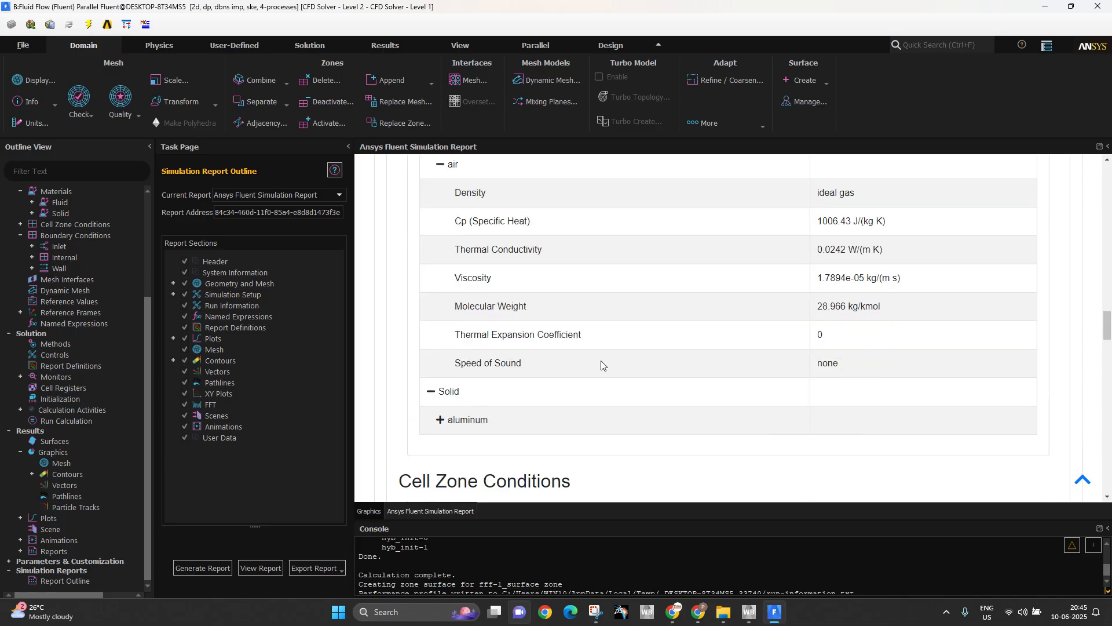
scroll(601, 365, "down", 4)
scroll(591, 360, "down", 2)
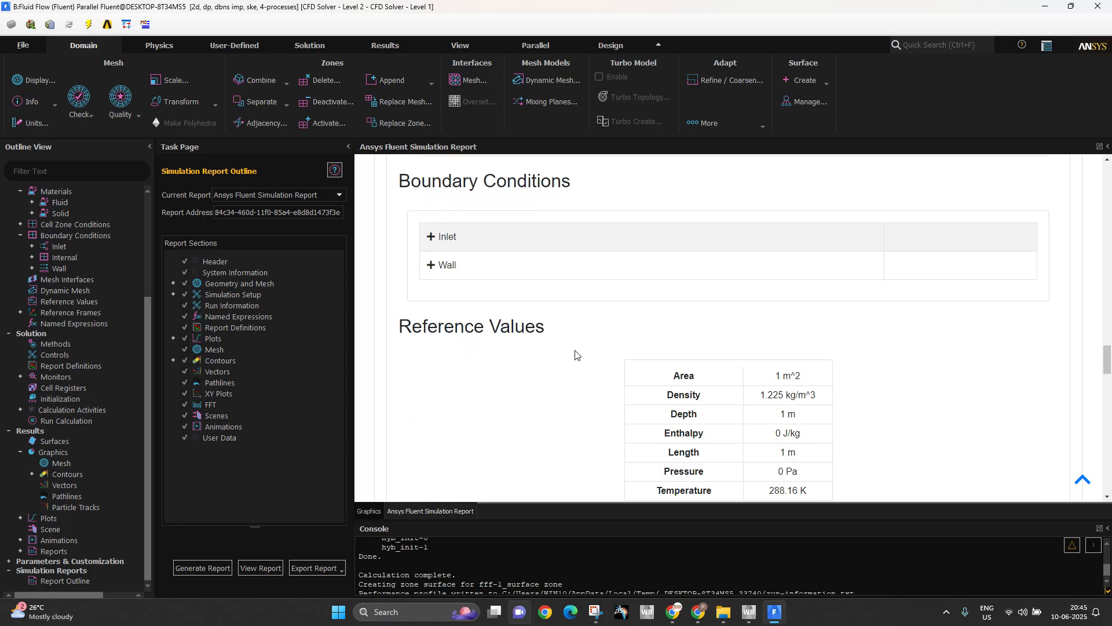
Expand the inlet boundary conditions in the report and review the farfiedl entry
scroll(574, 356, "up", 2)
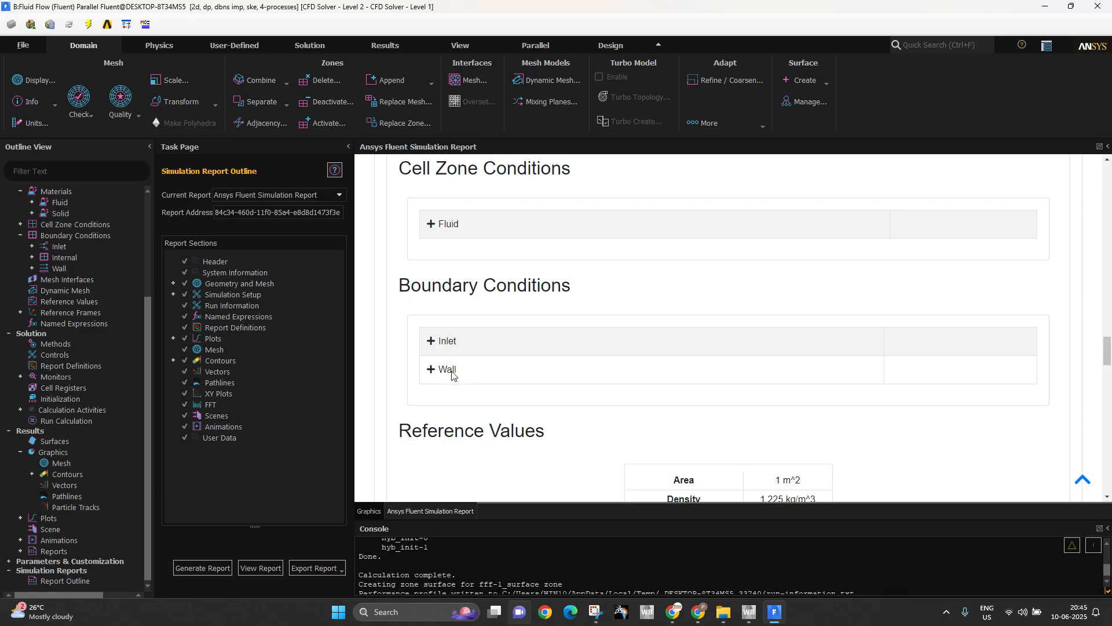
left_click(431, 342)
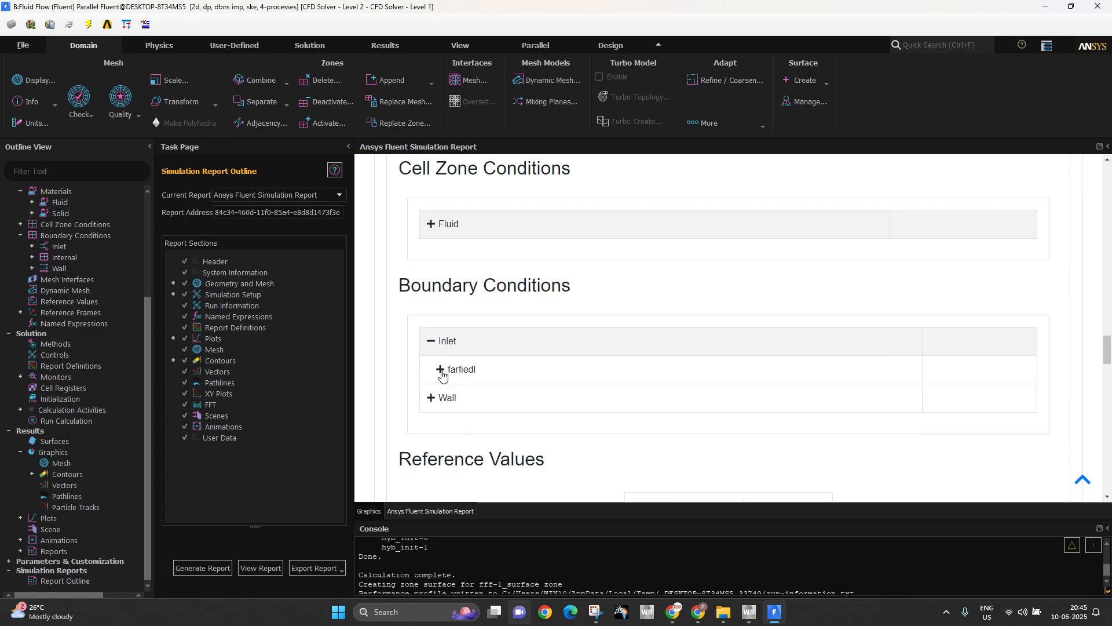
left_click(441, 370)
scroll(442, 378, "down", 2)
scroll(442, 380, "down", 10)
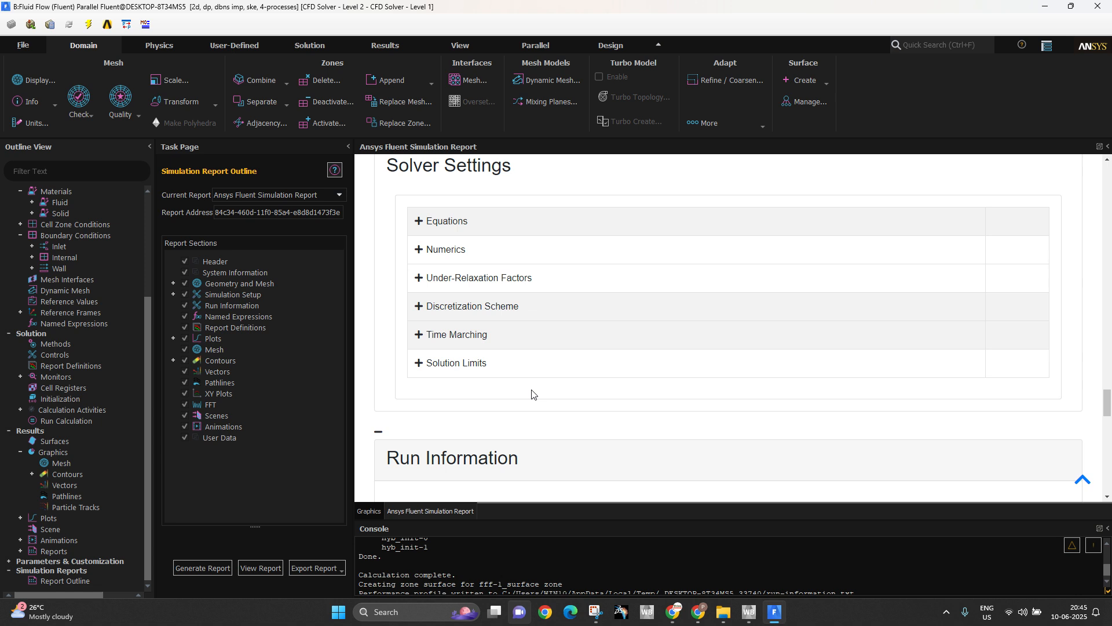
Expand the numerics, equations and under-relaxation factors in the report's solver settings and review them
left_click(420, 251)
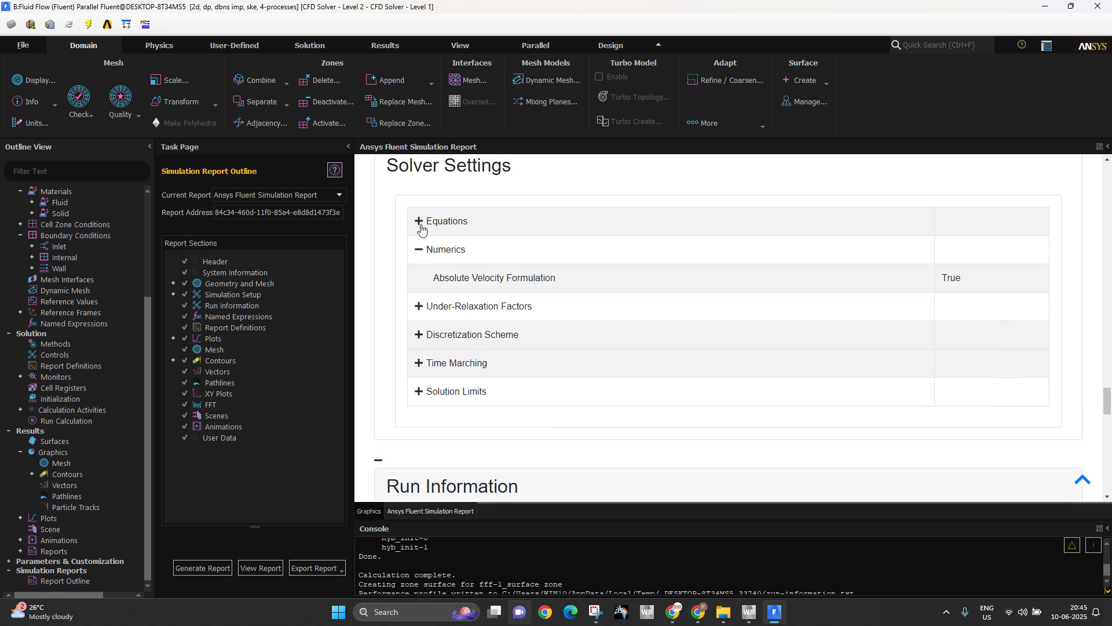
left_click(419, 224)
left_click(417, 363)
scroll(422, 367, "down", 8)
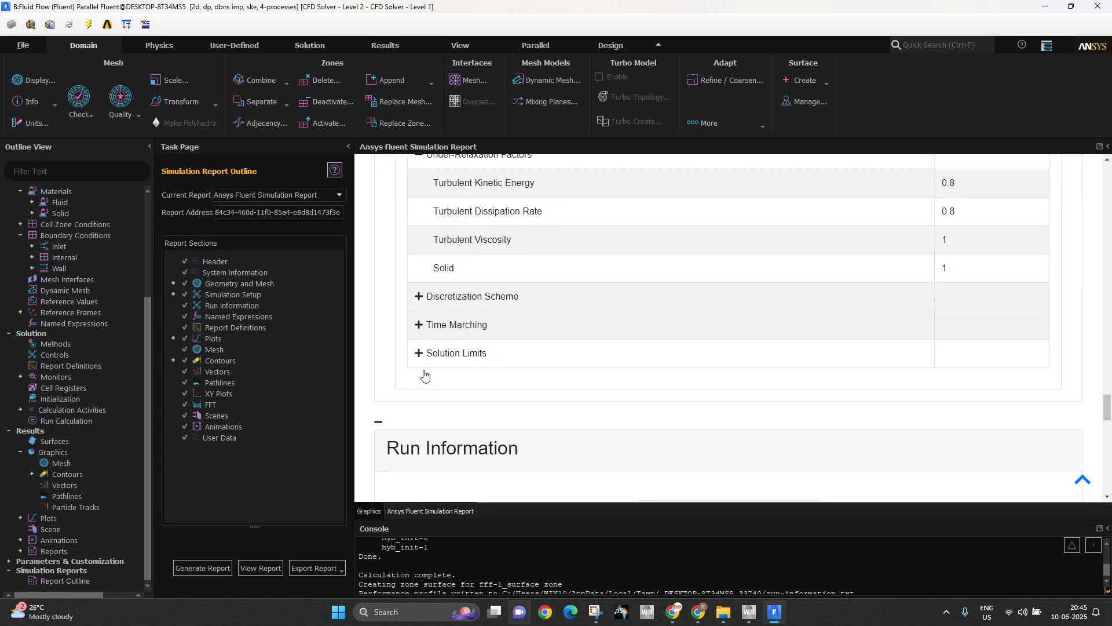
Review the report's residuals plot and its velocity magnitude contour image
scroll(425, 371, "down", 6)
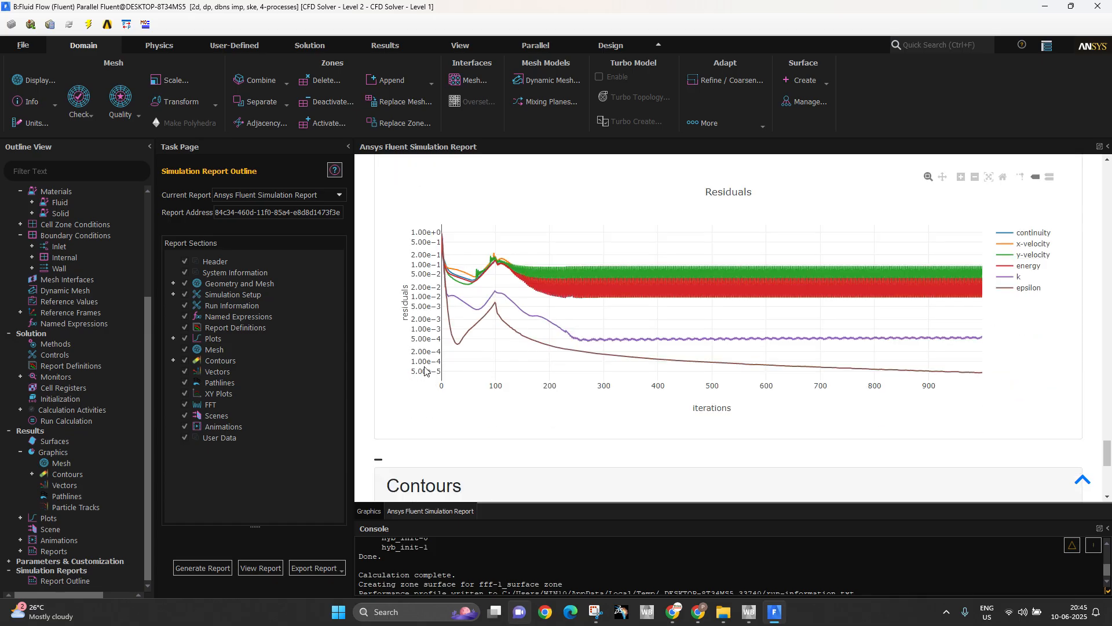
scroll(424, 371, "down", 5)
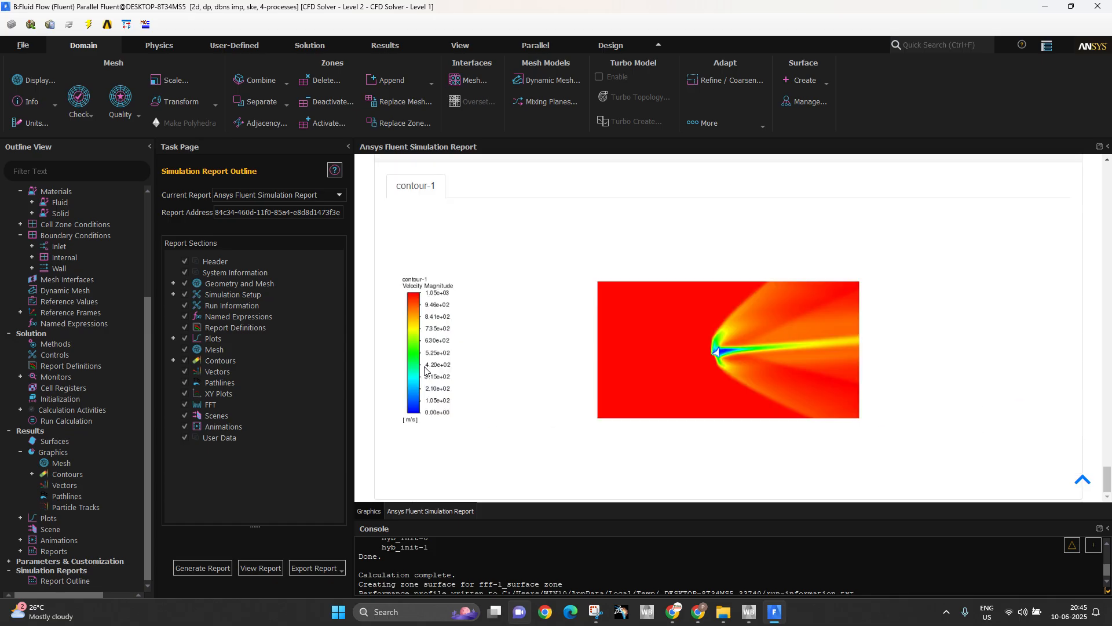
left_click_drag(642, 325, 540, 391)
left_click(332, 569)
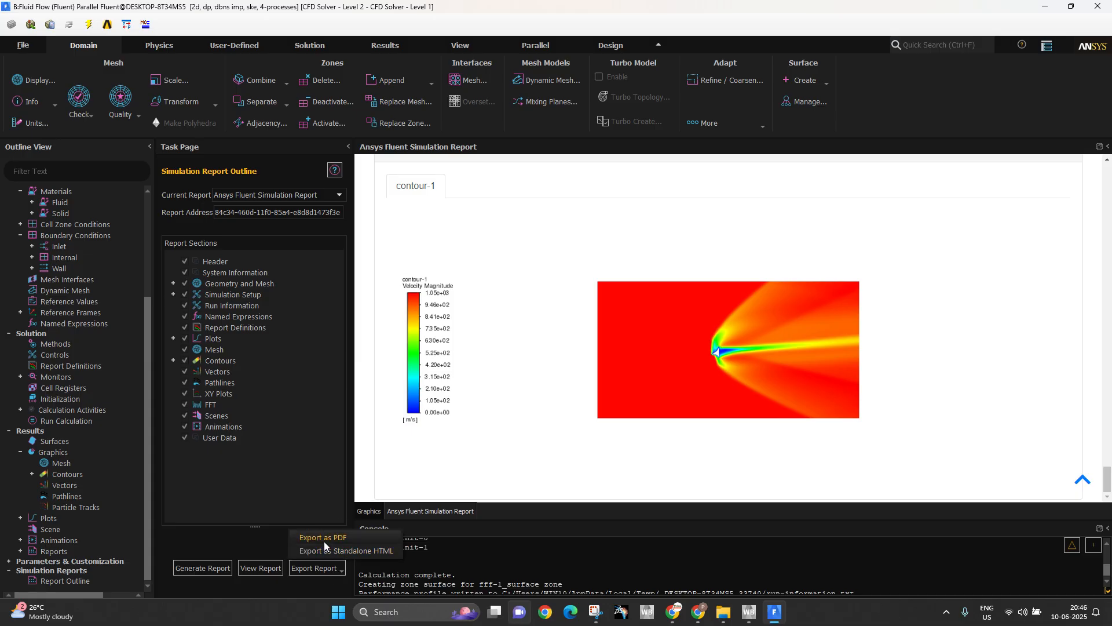
left_click(325, 539)
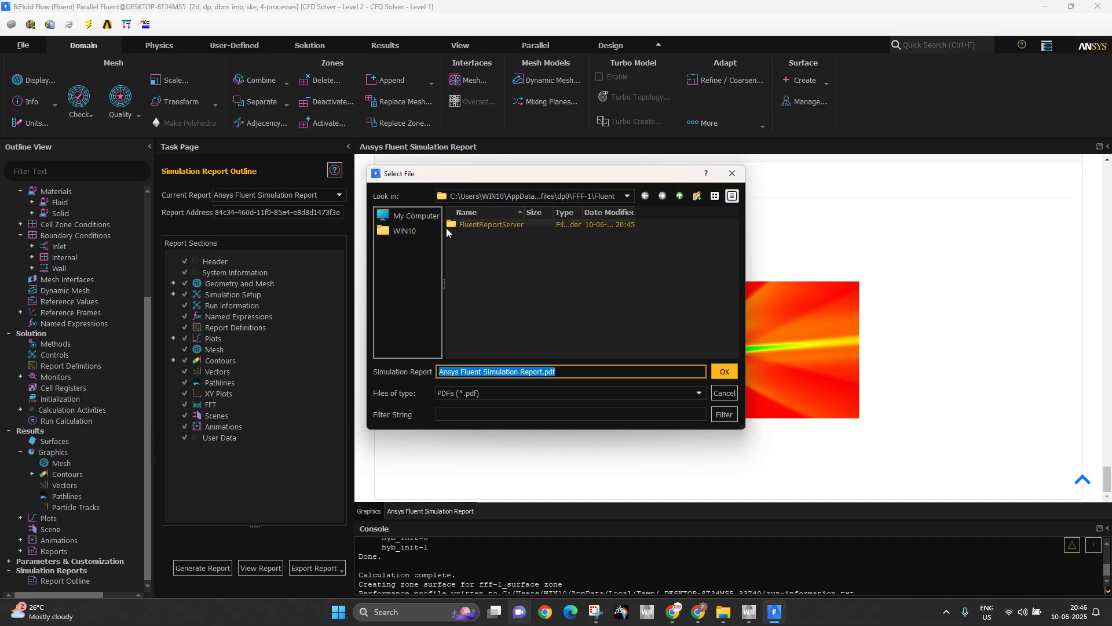
left_click(413, 218)
left_click(475, 222)
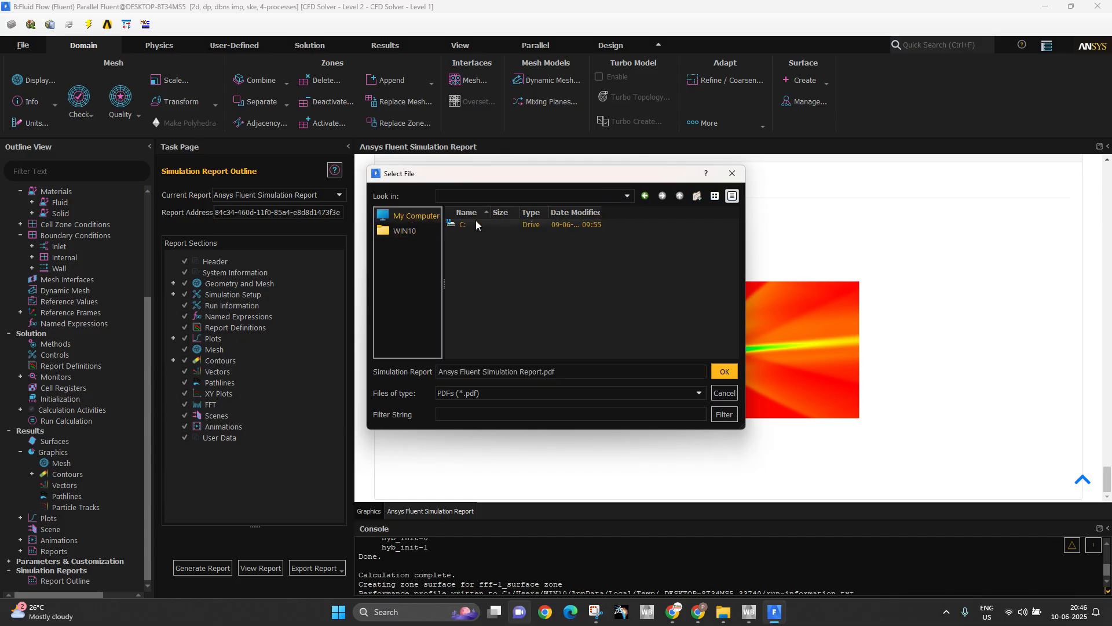
double_click(470, 226)
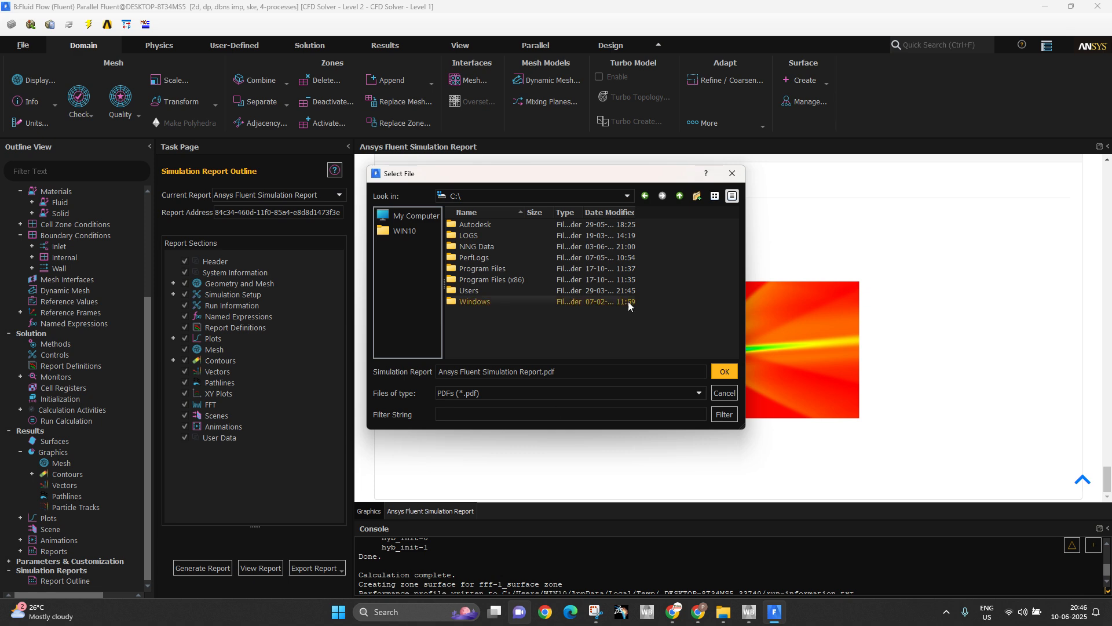
left_click(732, 173)
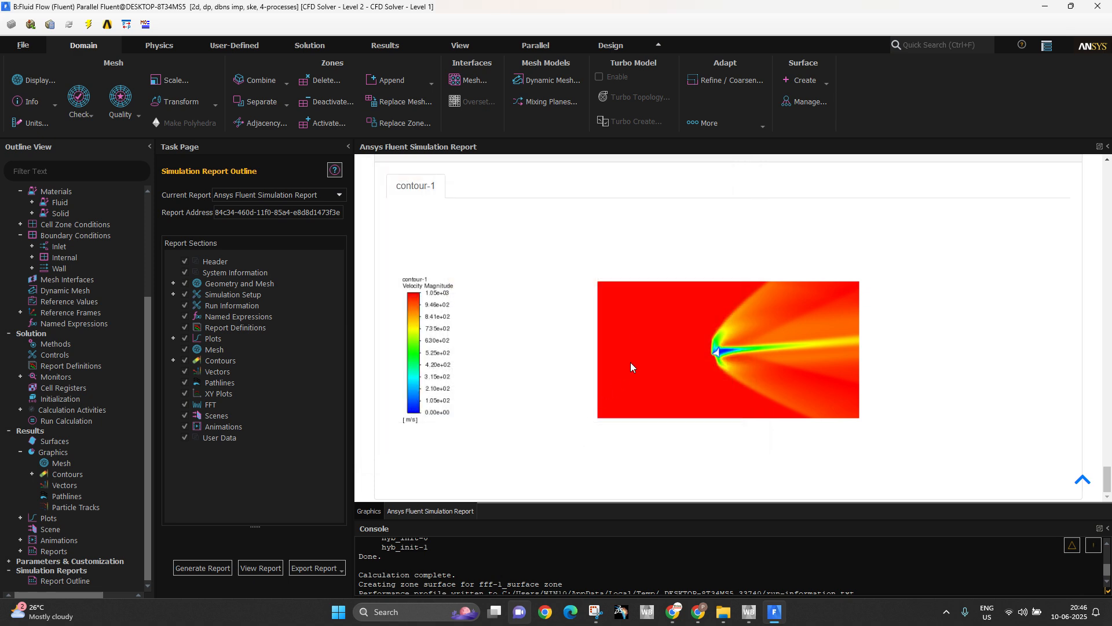
Look back at the report's residuals plot and return to the velocity magnitude contour in the graphics view
scroll(716, 352, "up", 3)
scroll(715, 355, "up", 3)
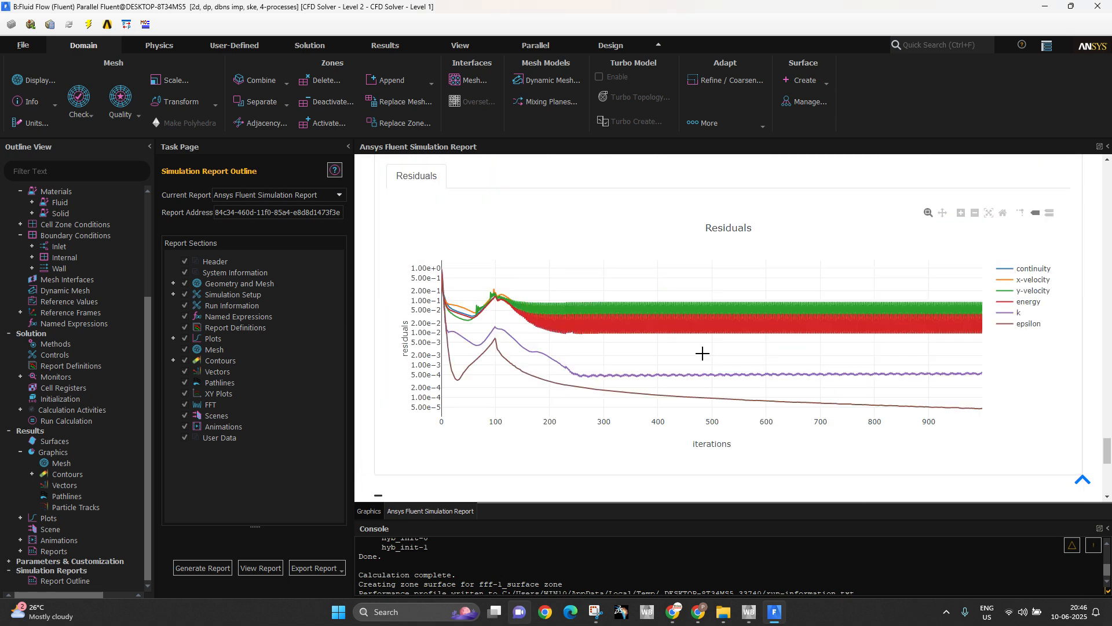
left_click(370, 511)
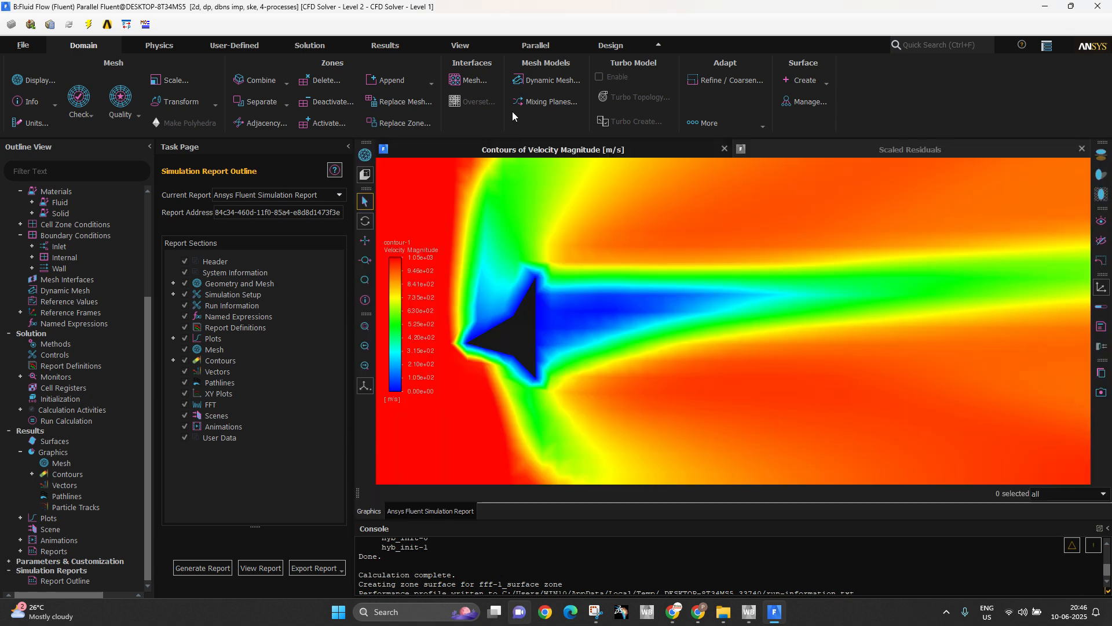